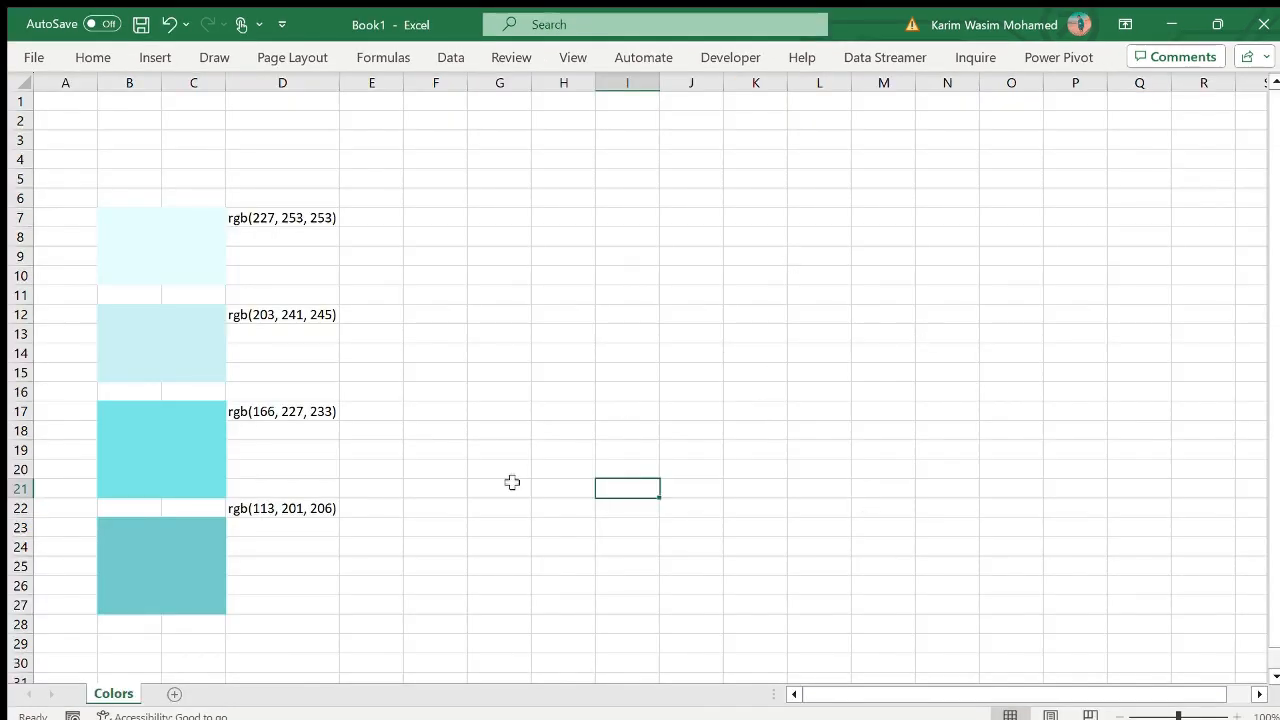
- Import and combine the CSV data from New folder into a new worksheet, then close the queries list
left_click(141, 52)
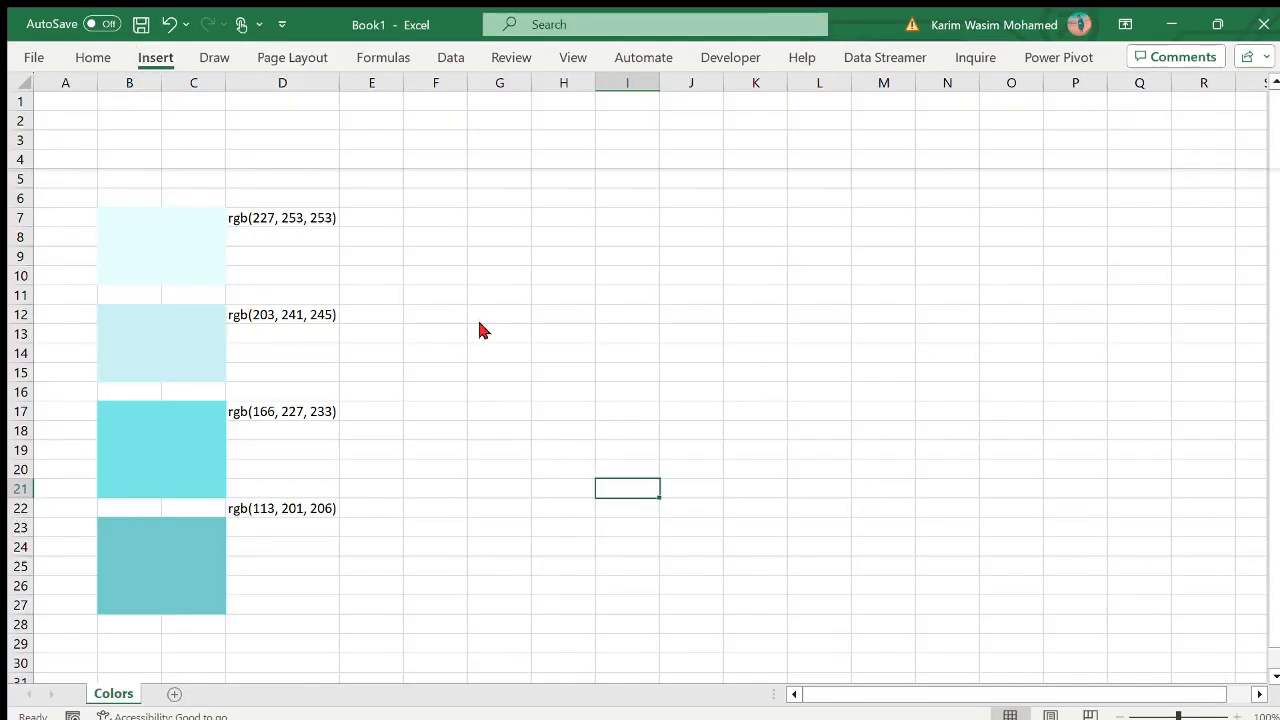
left_click(463, 84)
left_click(461, 60)
left_click(604, 239)
left_click(462, 57)
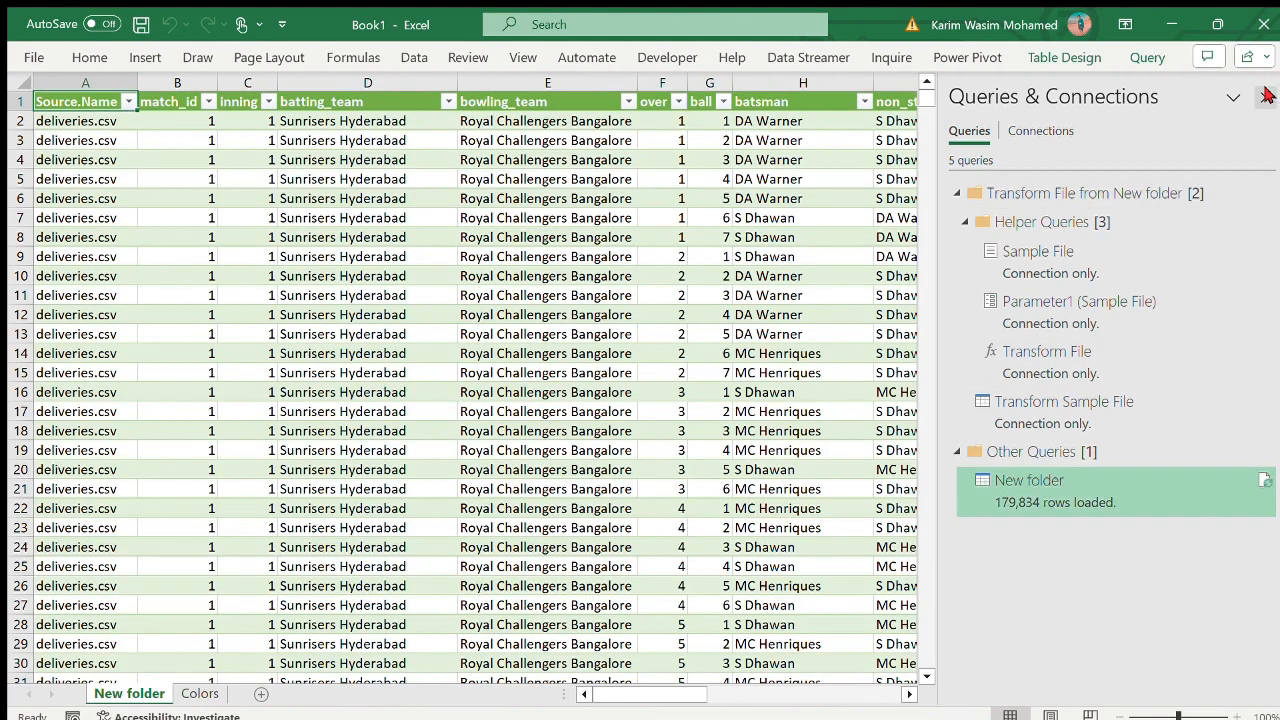
left_click(1266, 97)
- Rename the imported data sheet as My_Data
double_click(132, 693)
key("BackSpace")
type("My ")
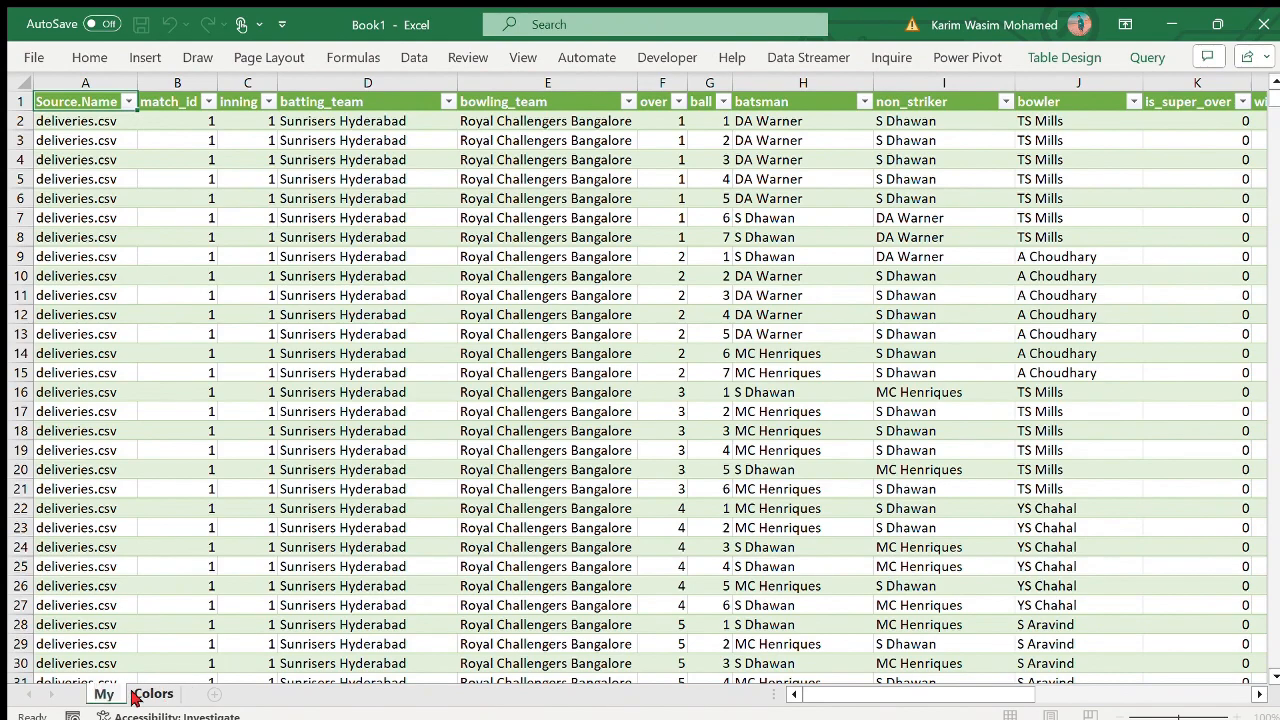
type("Data")
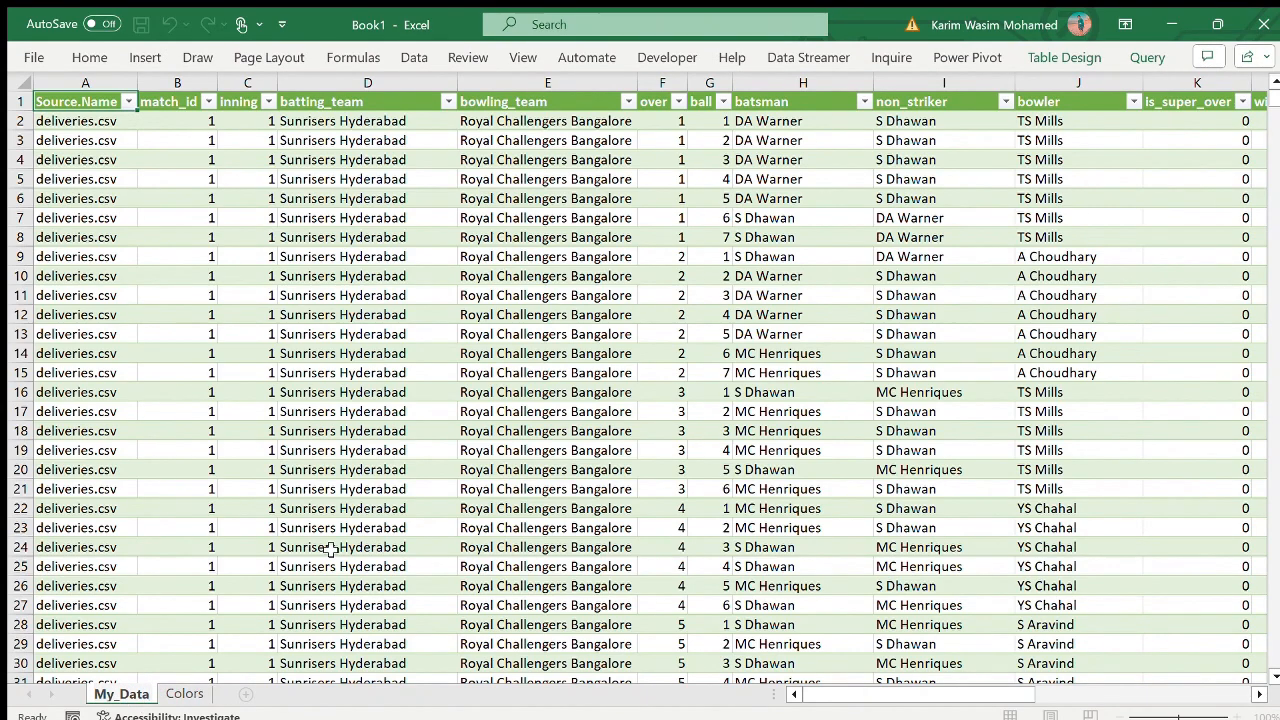
left_click(330, 549)
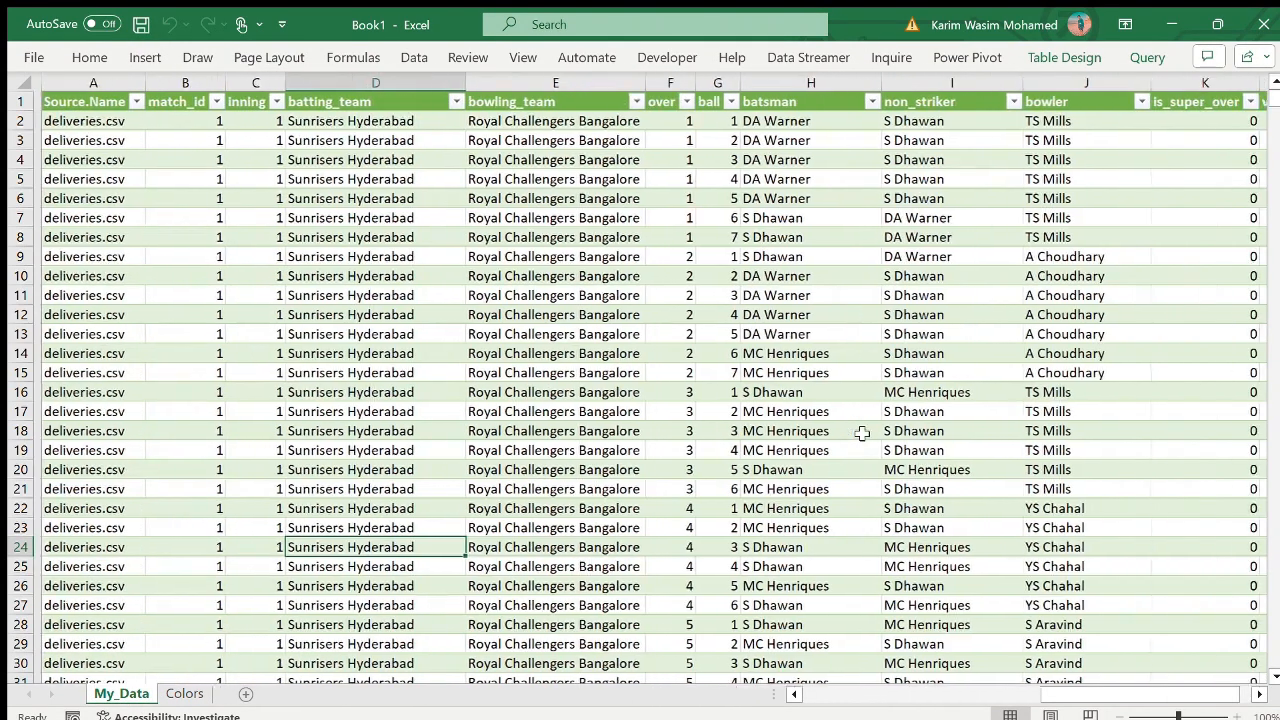
- Create a PivotTable from the imported data on a new worksheet, placed after My_Data and named Pivot_Tables
scroll(623, 366, "down", 1)
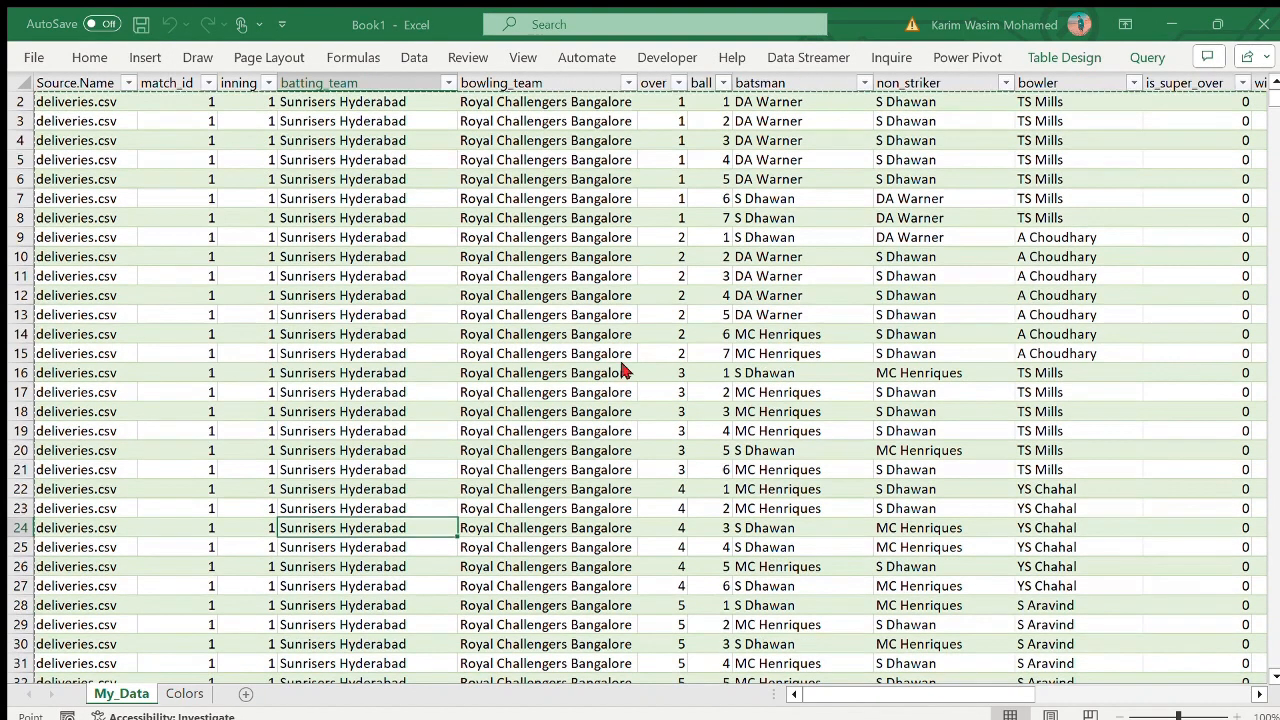
left_click(696, 508)
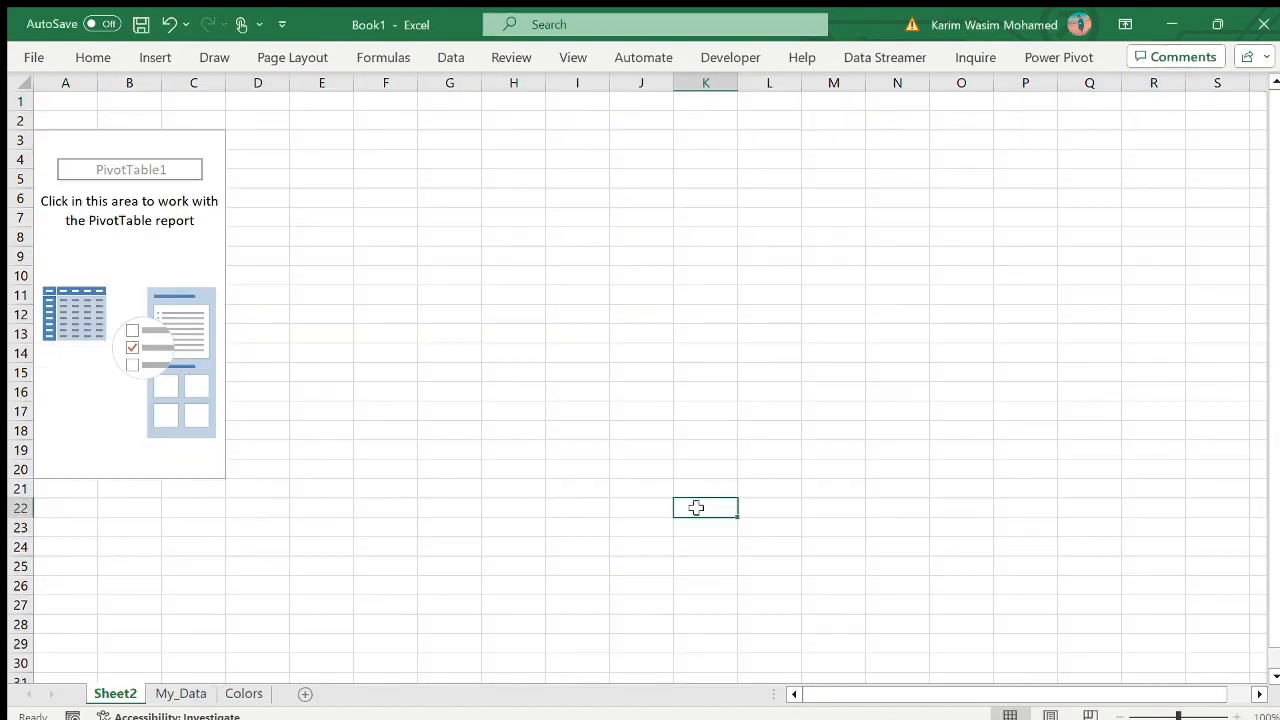
left_click_drag(125, 688, 215, 693)
double_click(175, 692)
type("Pivot_Tables")
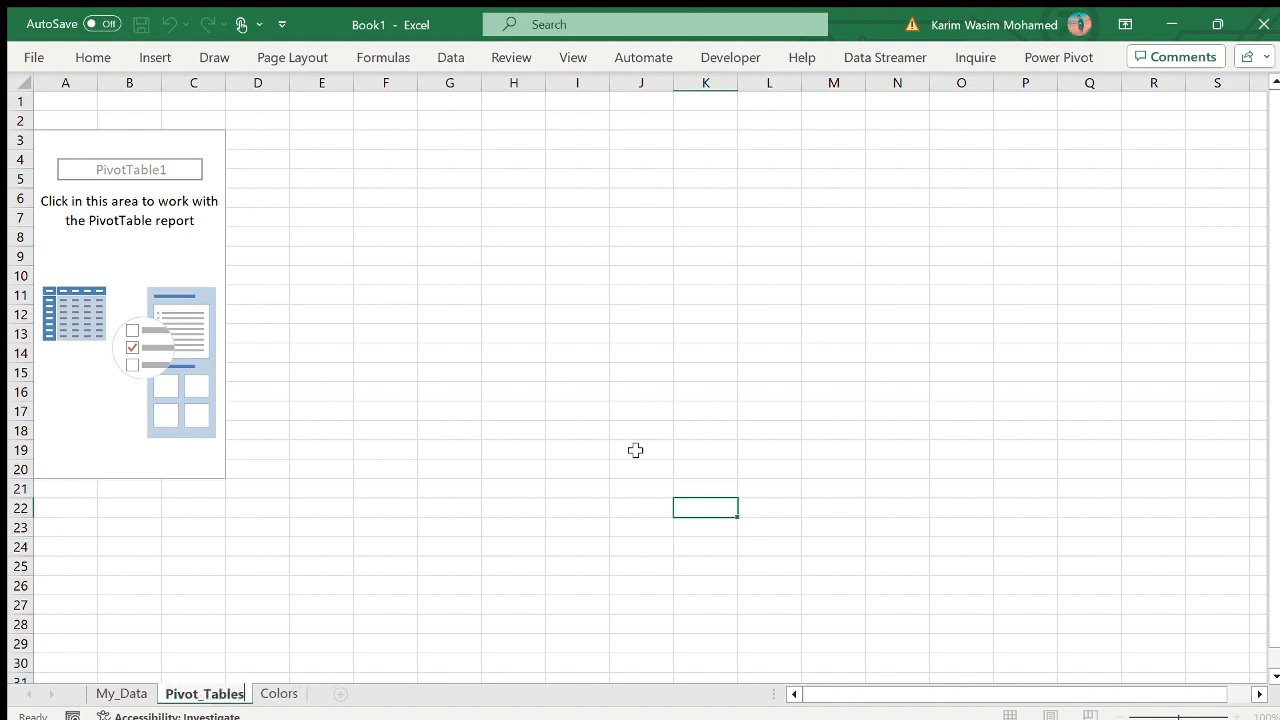
left_click(635, 450)
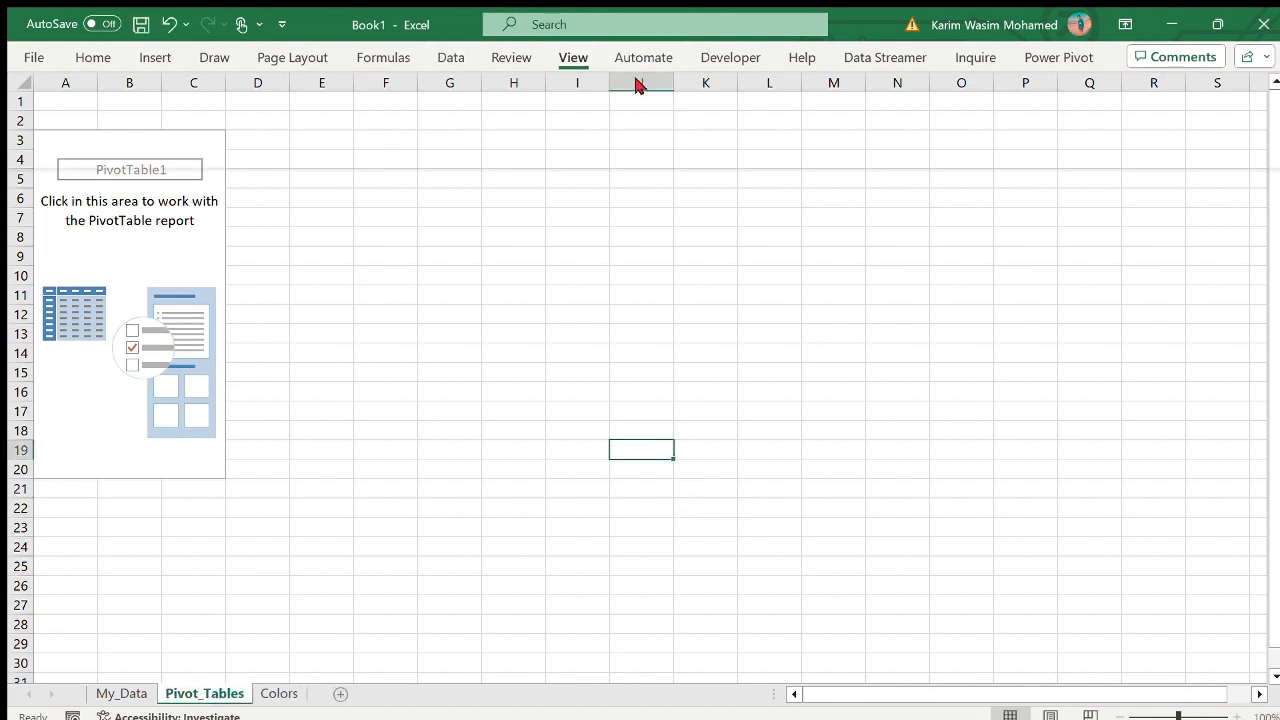
- Fill the whole Pivot_Tables sheet with the palette's lightest cyan, rgb(227, 253, 253), and compare it with the Colors sheet
left_click(22, 82)
left_click(104, 52)
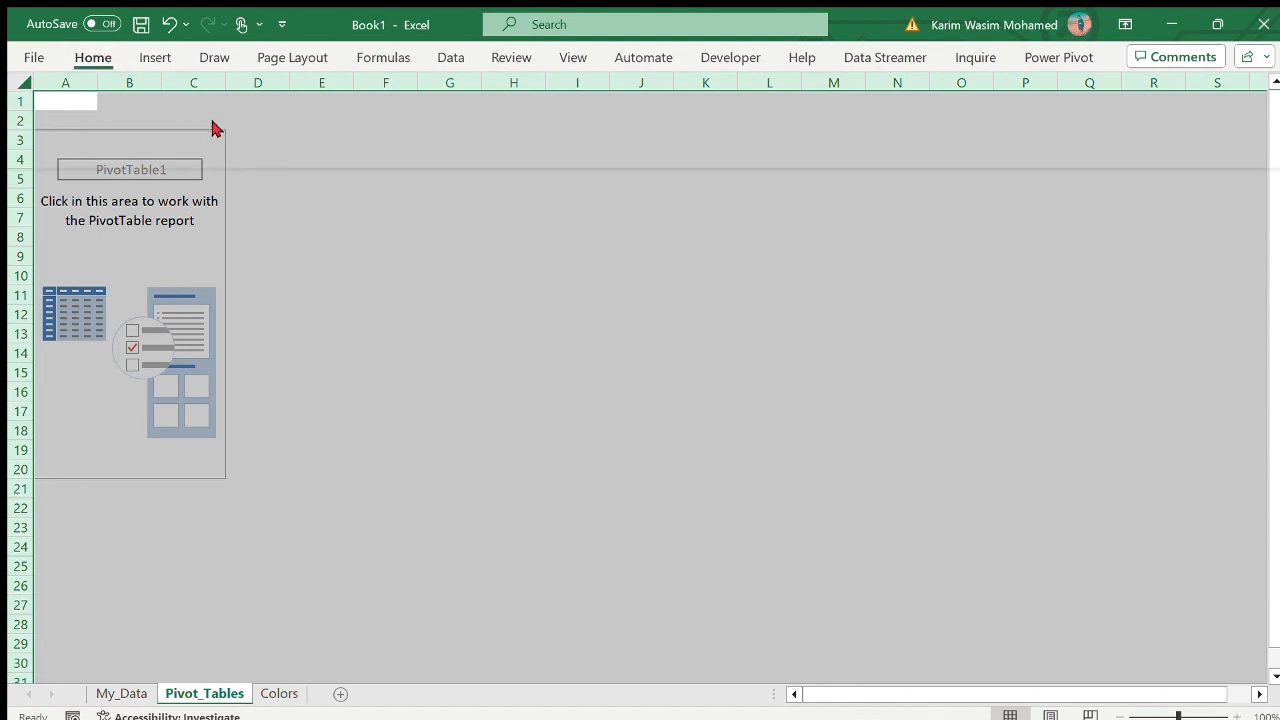
left_click(487, 352)
left_click(279, 693)
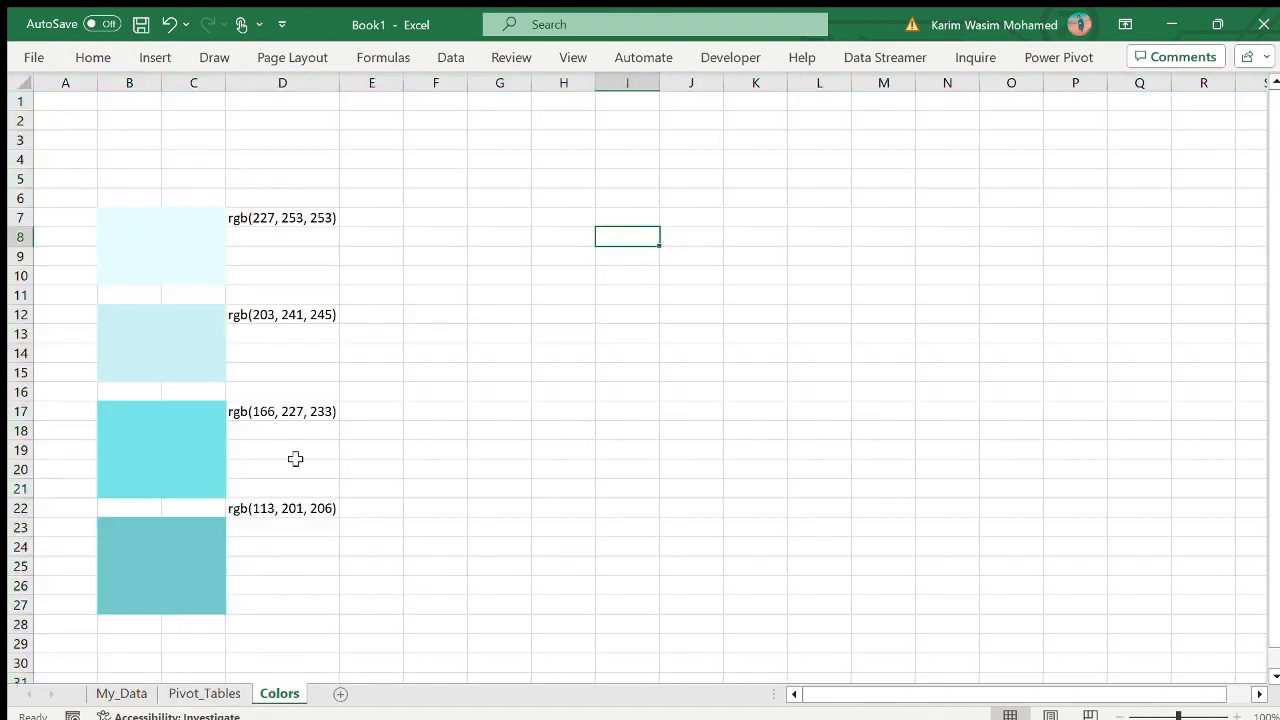
left_click(205, 693)
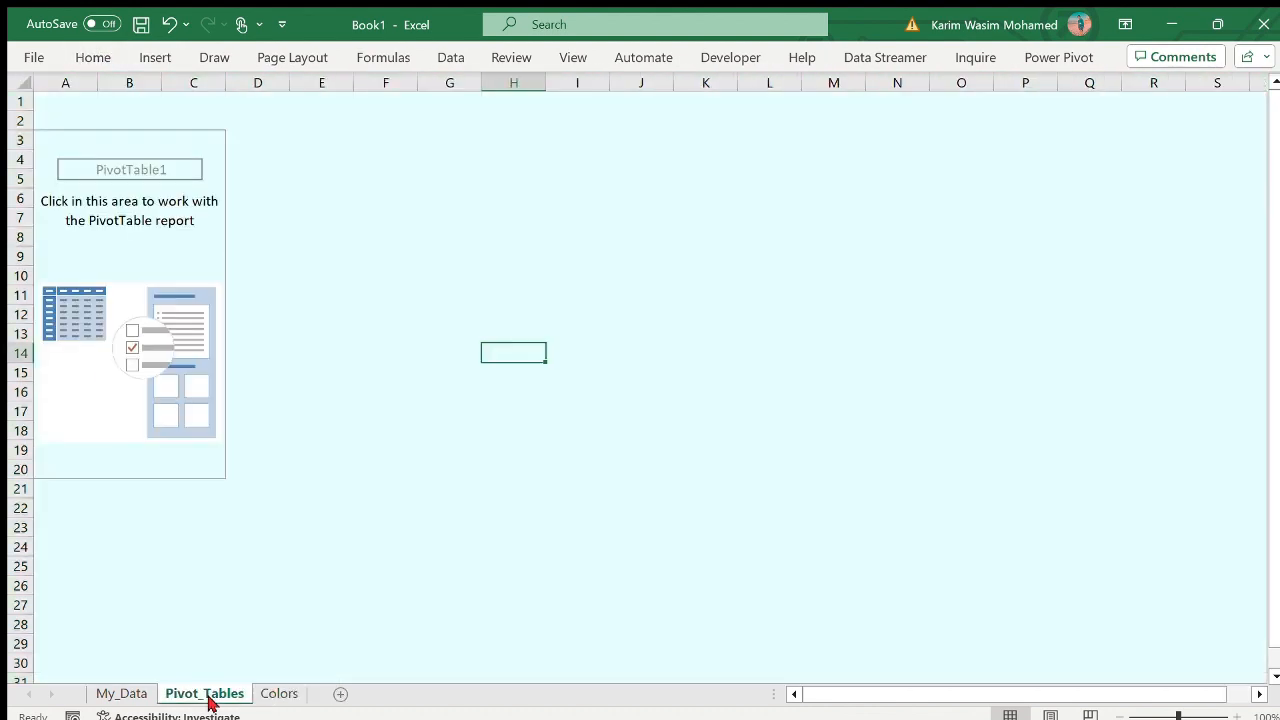
- Add the dismissal_kind field to the rows of the empty PivotTable
left_click(164, 233)
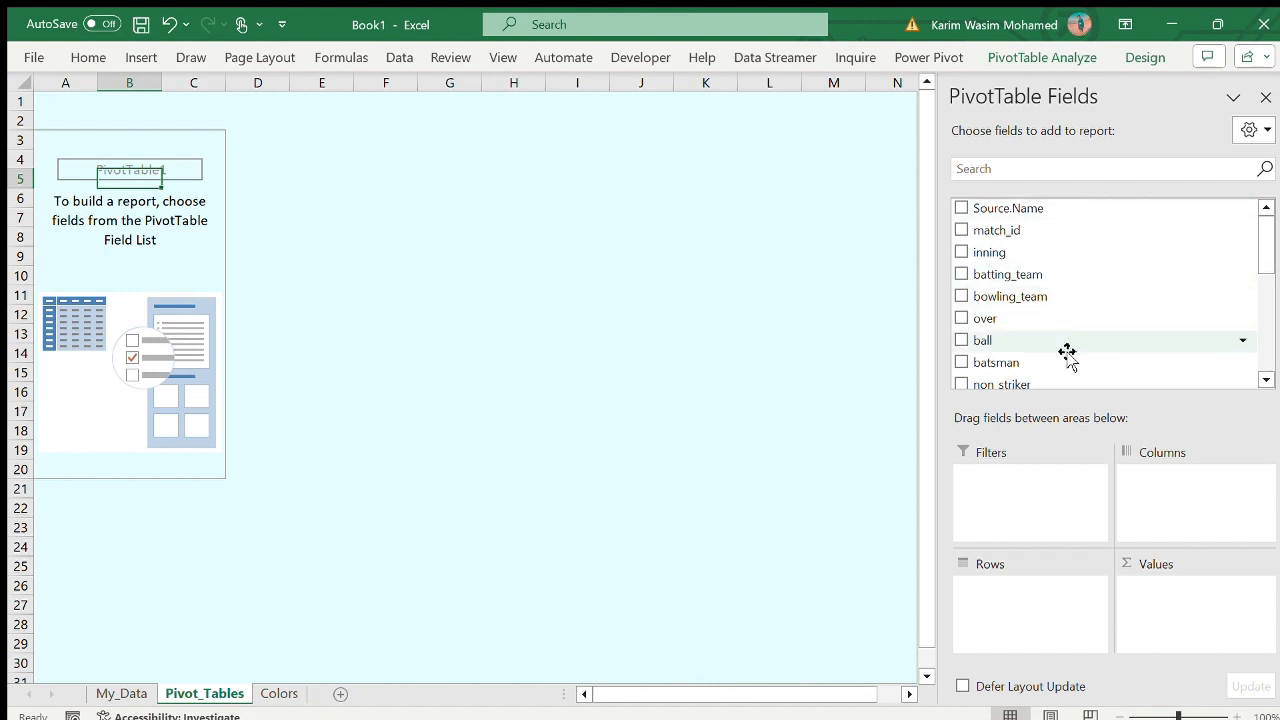
scroll(1067, 352, "down", 5)
left_click_drag(1066, 334, 1060, 590)
- Add the inning, over and ball fields to the PivotTable values and summarise them by average
left_click(1113, 176)
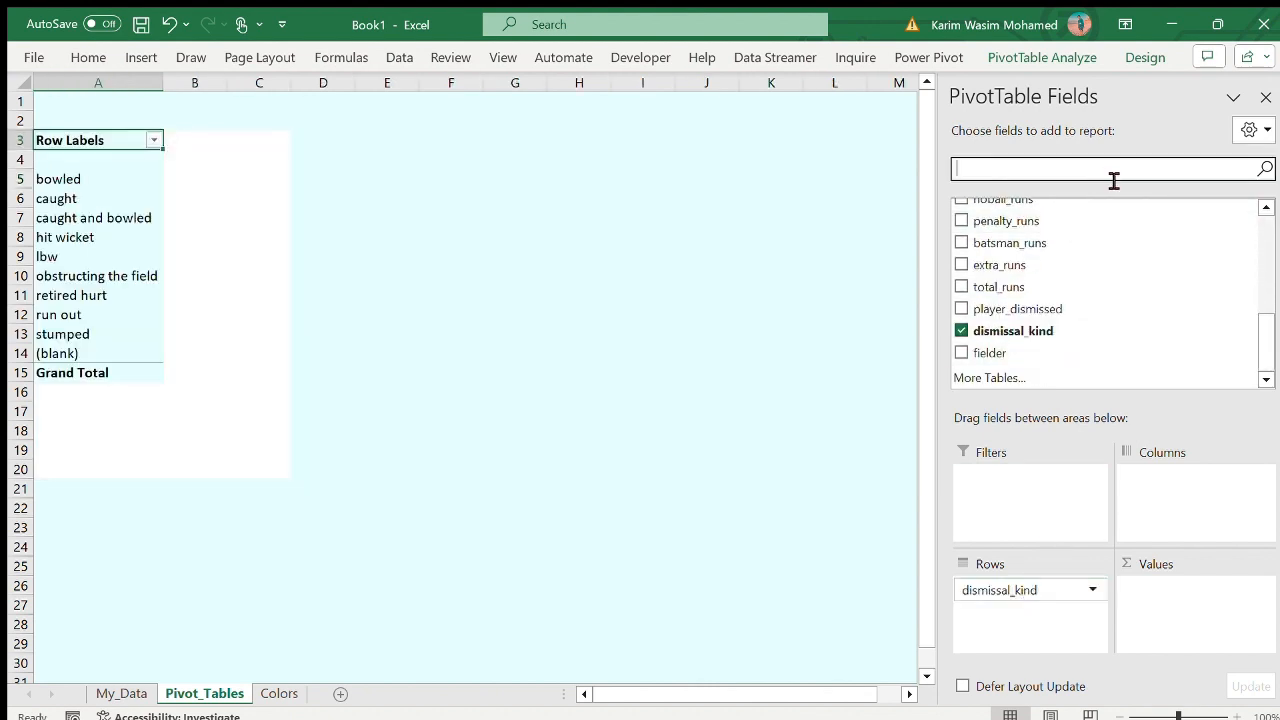
type("inn")
left_click_drag(990, 208, 1173, 600)
double_click(1031, 177)
type("over")
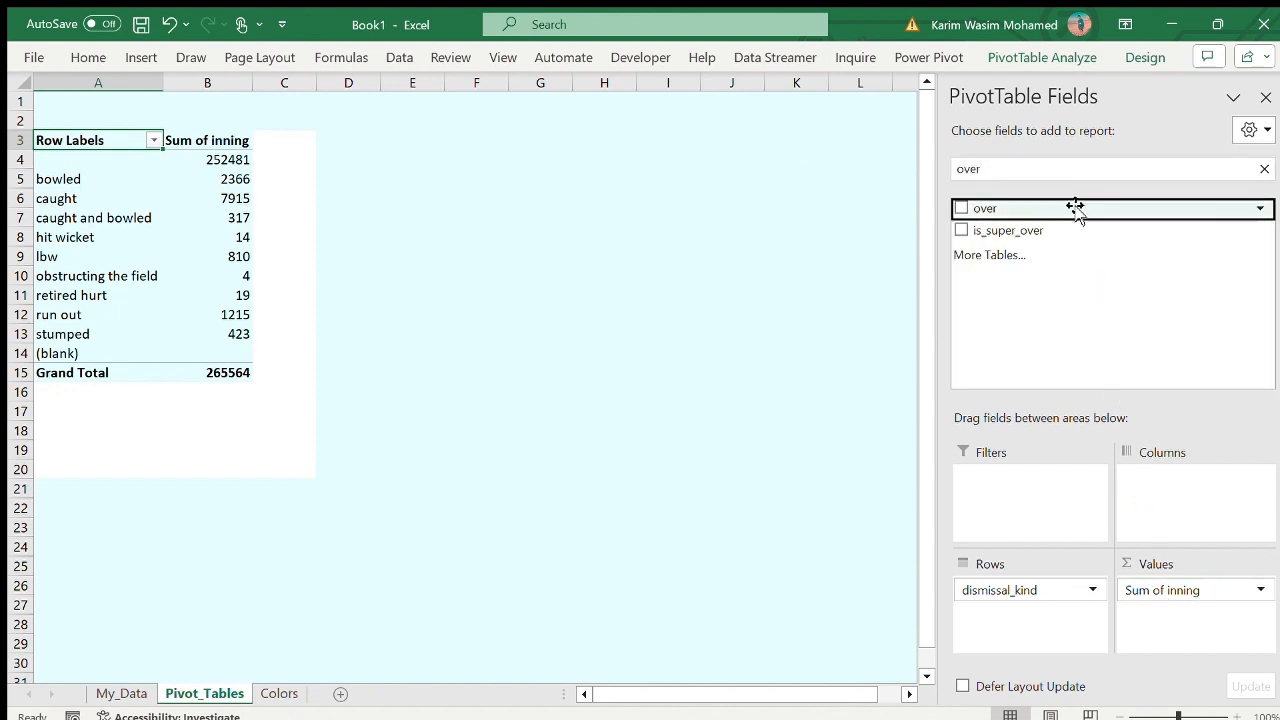
left_click_drag(1075, 208, 1180, 612)
double_click(1026, 171)
type("ba")
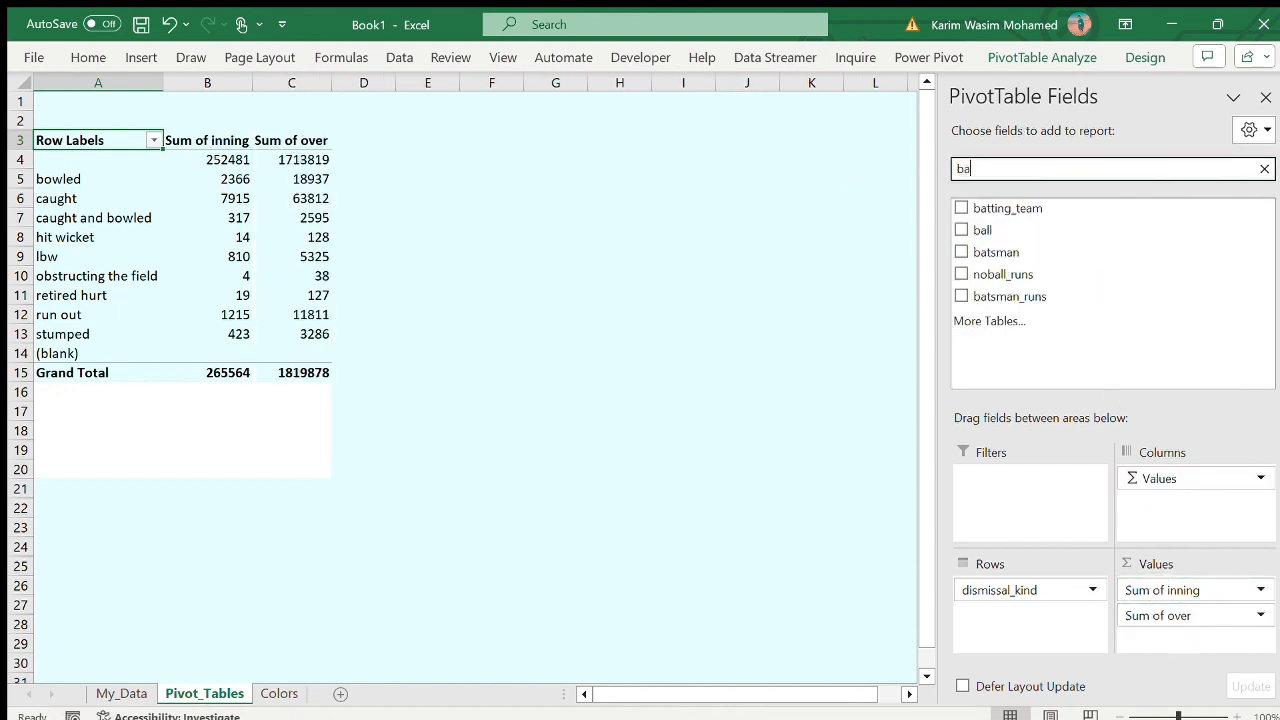
type("ll")
left_click_drag(985, 208, 1222, 652)
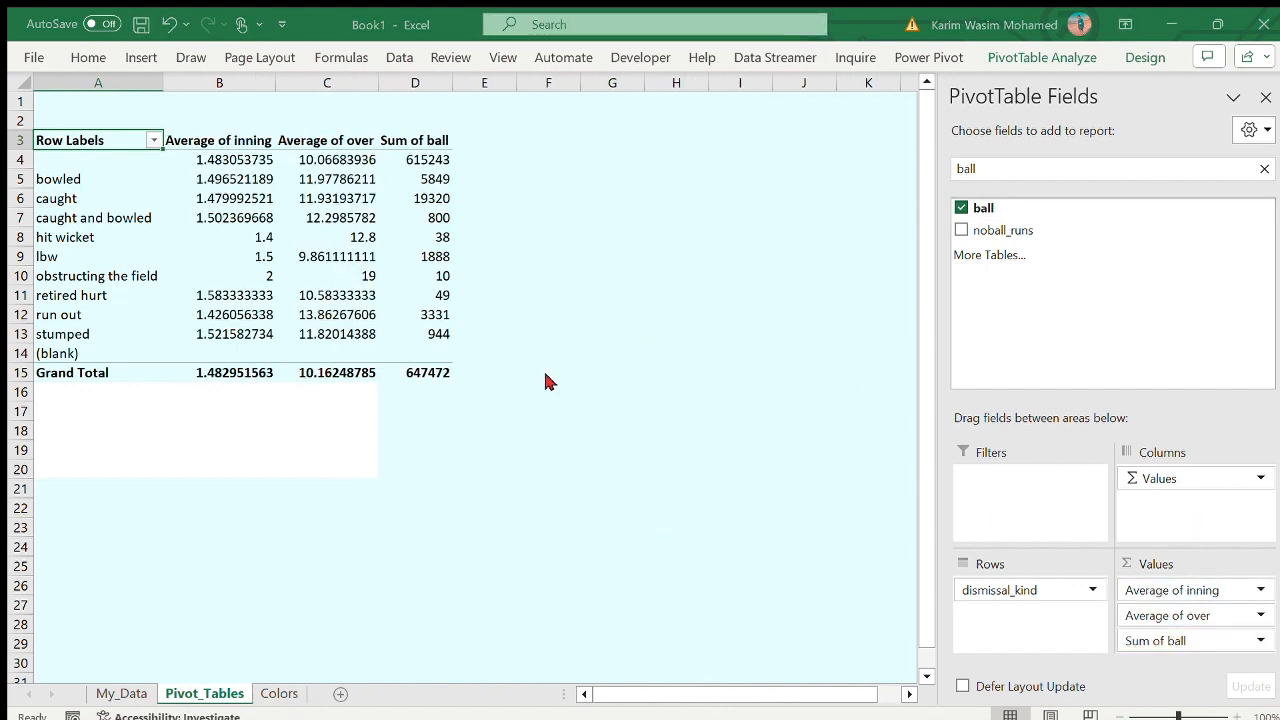
- Fill the white range A16:C20 with the sheet's light cyan and format the PivotTable averages to two decimal places
left_click_drag(98, 392, 315, 466)
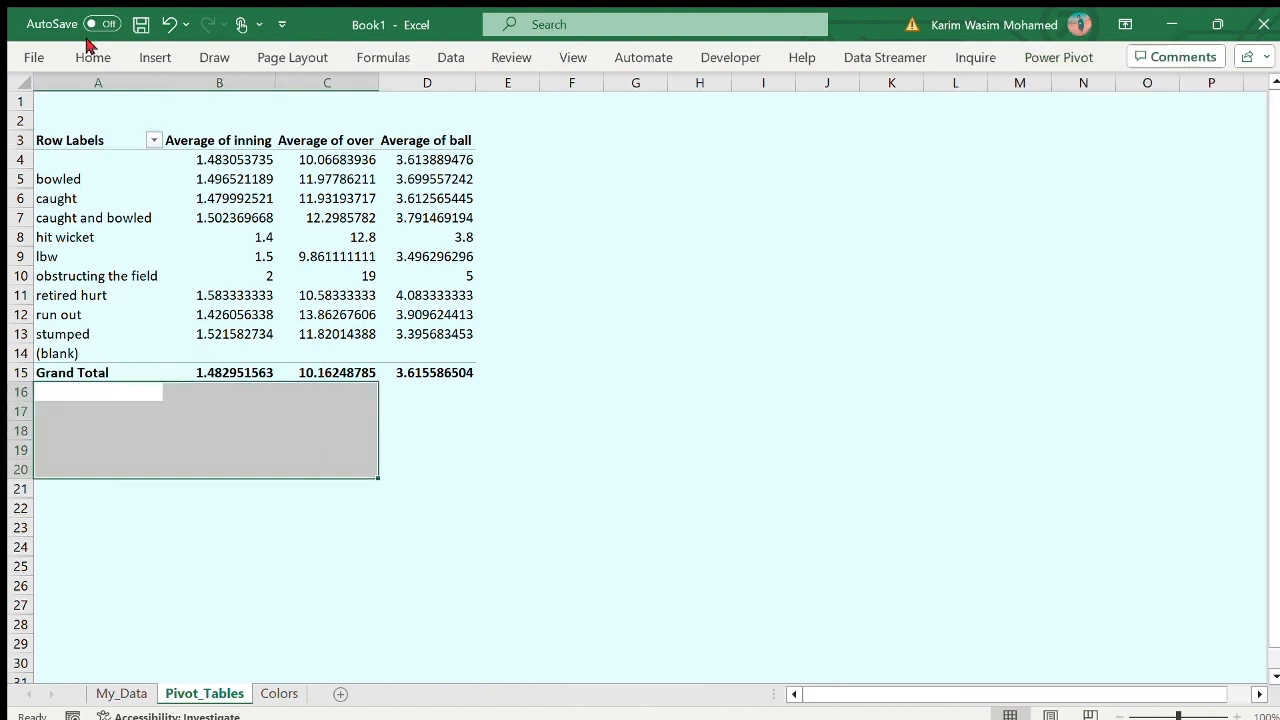
left_click(571, 372)
left_click_drag(226, 160, 450, 372)
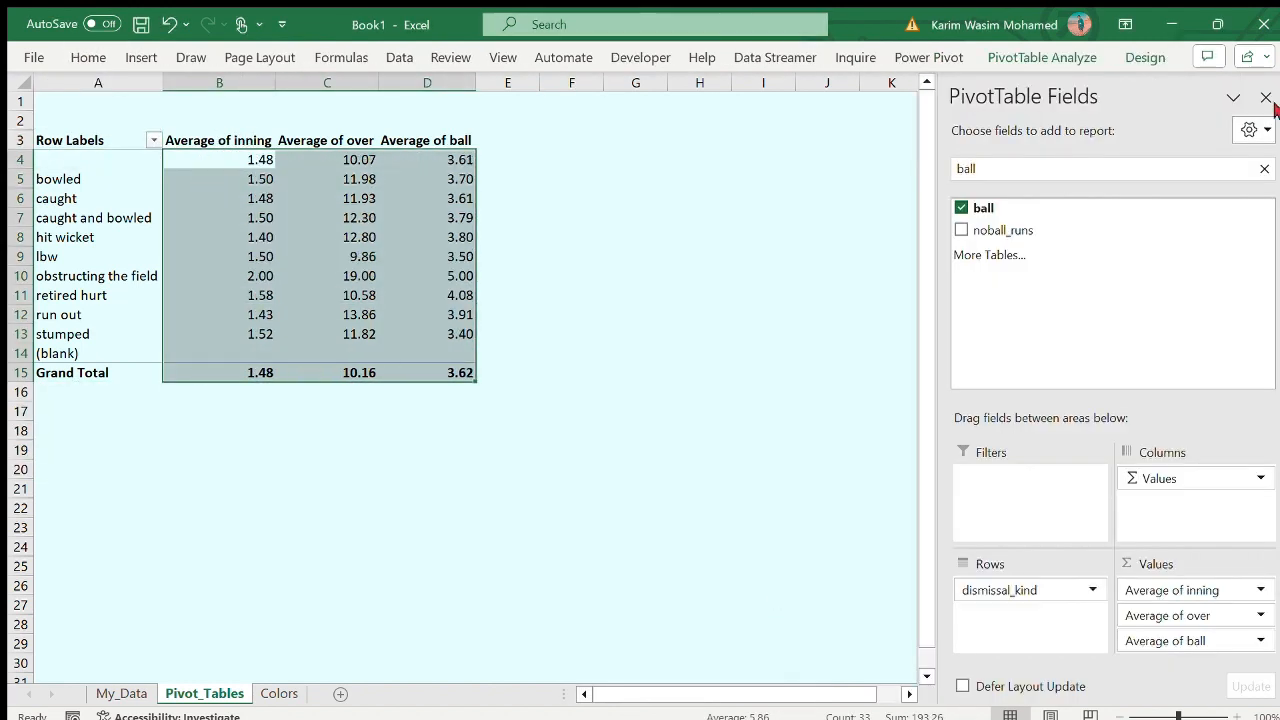
left_click(1266, 98)
left_click(916, 379)
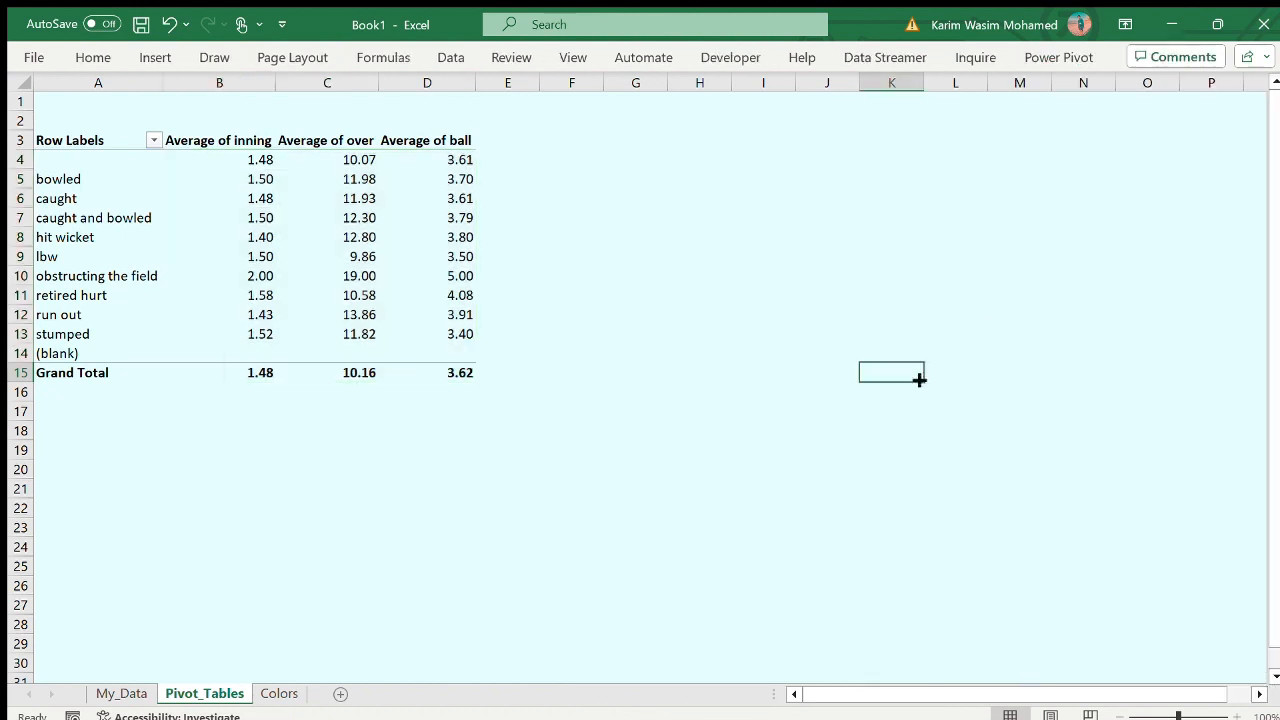
- Copy the whole dismissal_kind PivotTable and paste it at cell I3
left_click(580, 133)
left_click(643, 140)
left_click(711, 146)
left_click_drag(94, 146, 414, 367)
key("ctrl+c")
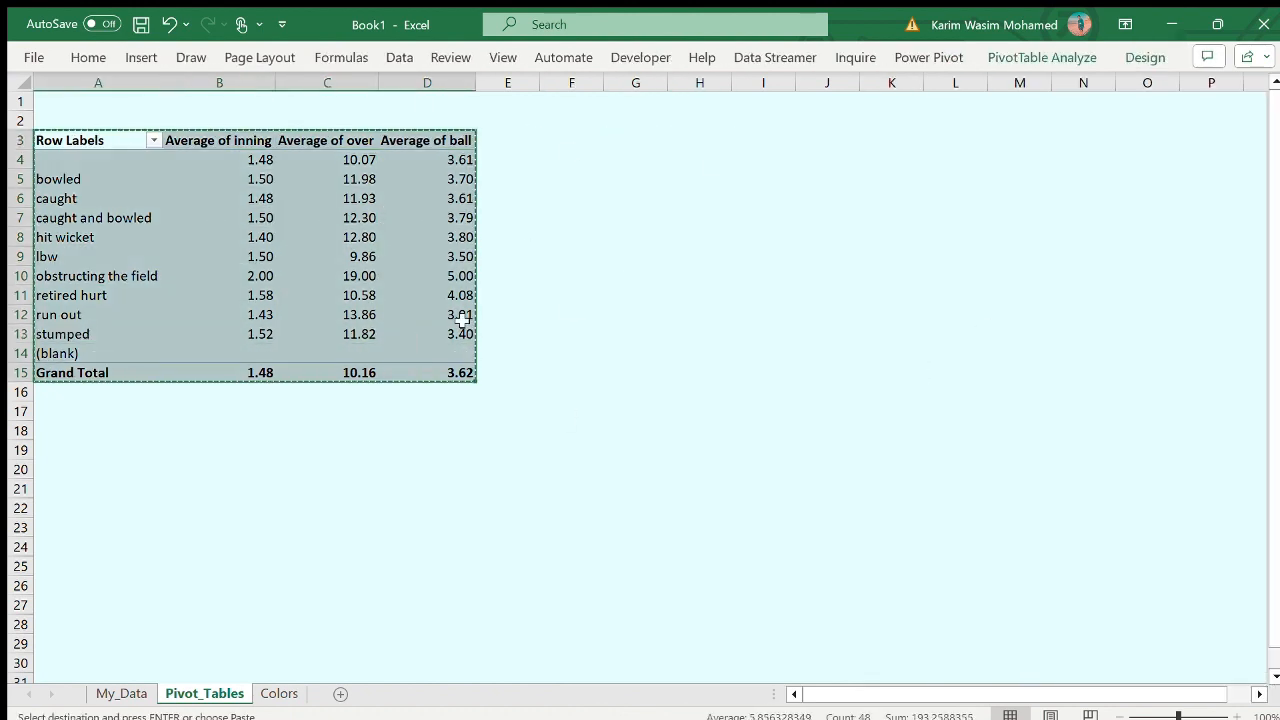
left_click(762, 138)
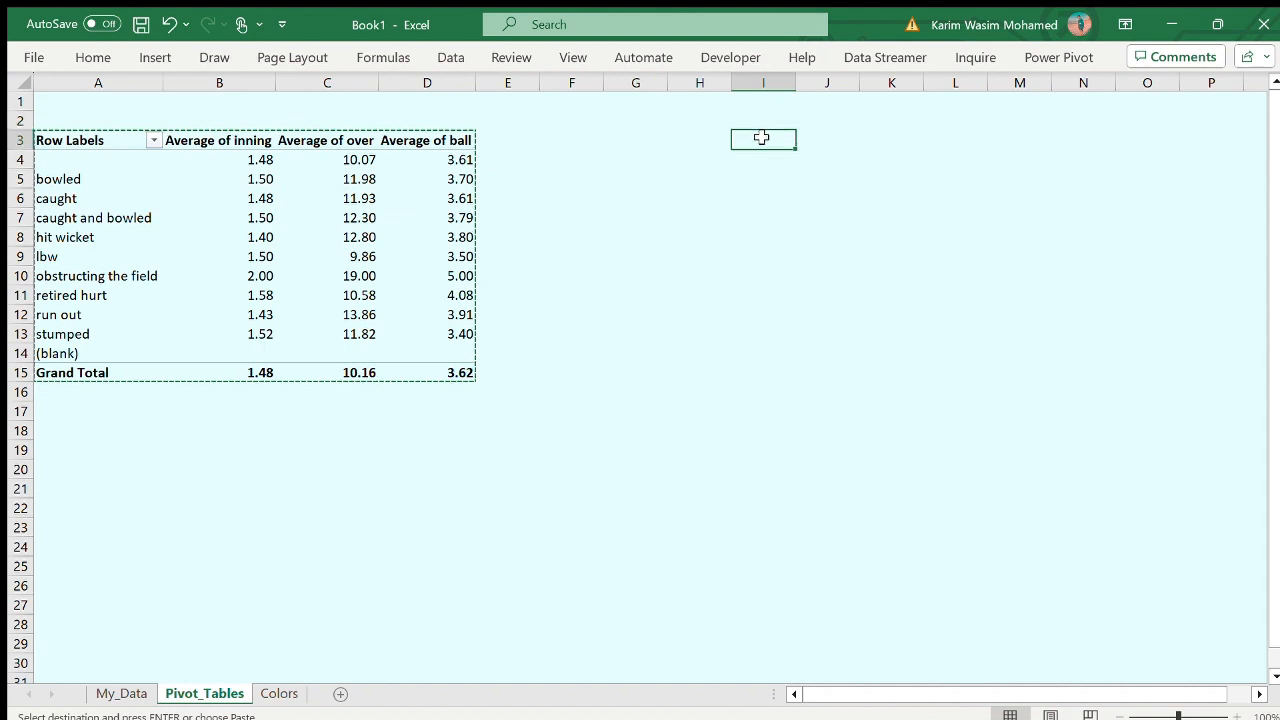
key("ctrl+v")
- Replace dismissal_kind with the fielder field in the rows of the copied PivotTable
left_click(890, 217)
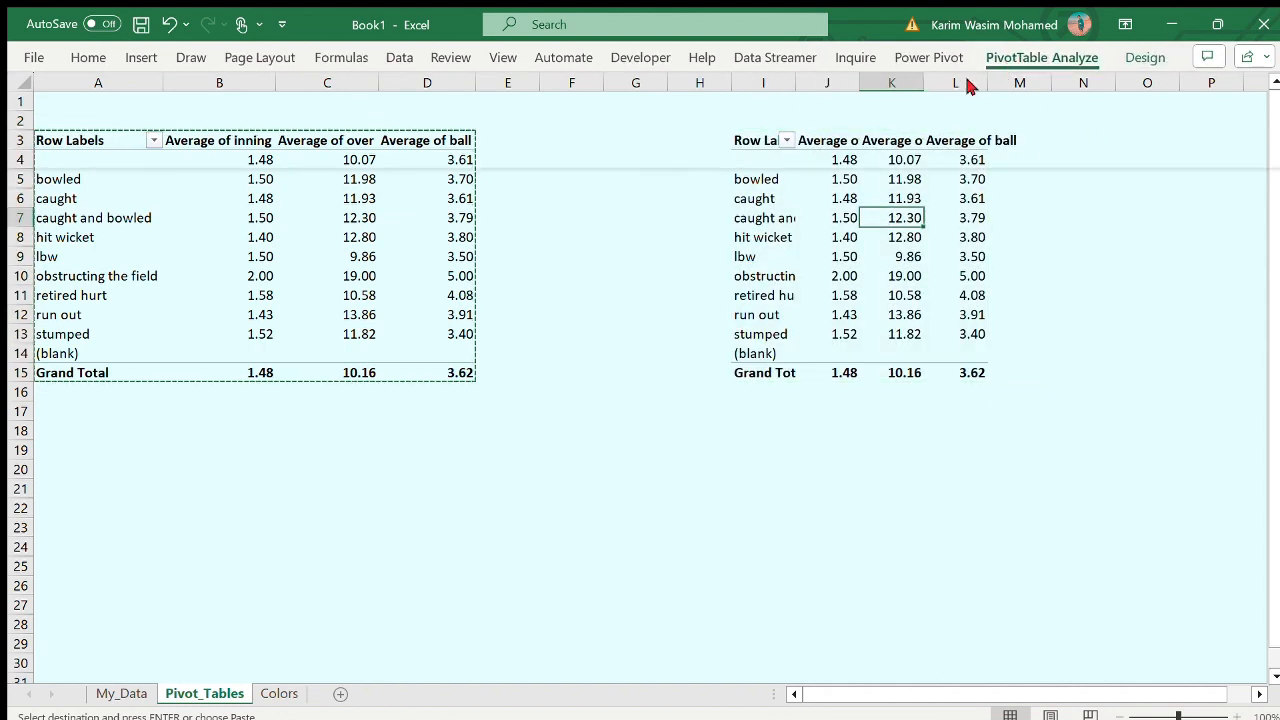
left_click(1091, 76)
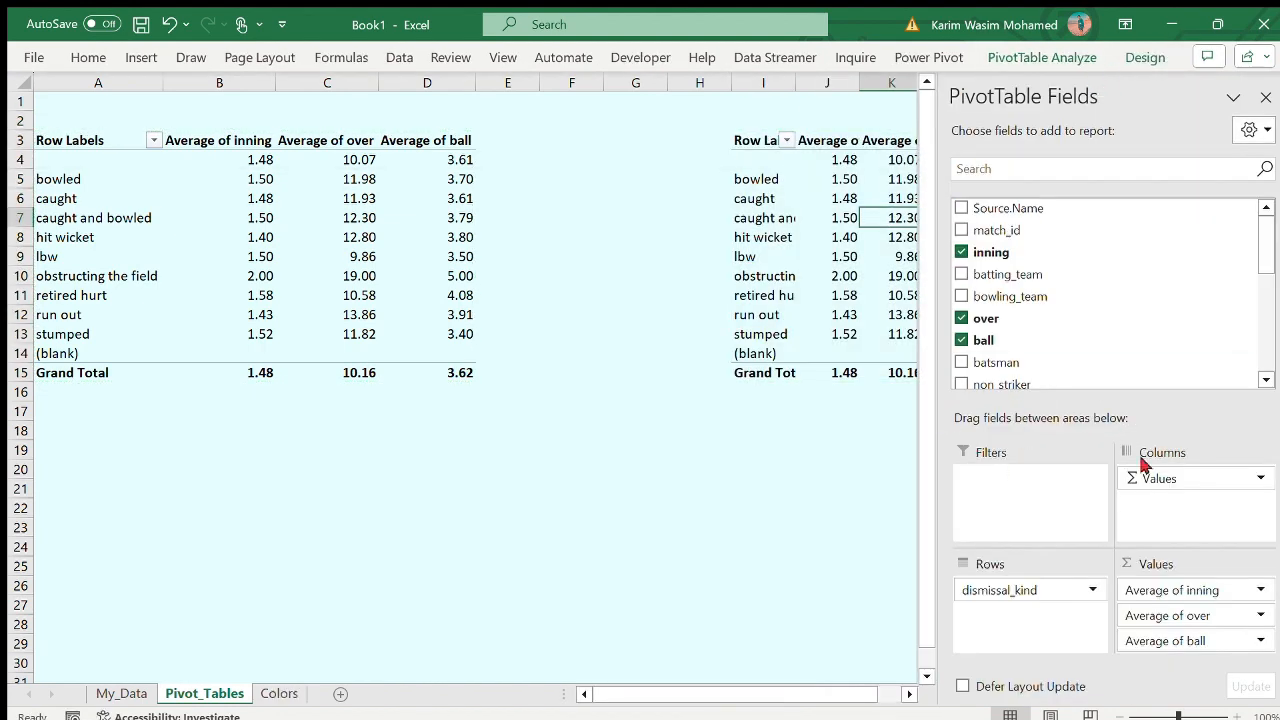
left_click_drag(987, 592, 1010, 305)
left_click(1032, 172)
type("fi")
left_click_drag(990, 209, 1025, 588)
- Remove the inning, over and ball averages from the copied PivotTable and add wide_runs to its values
left_click_drag(1192, 596, 1111, 336)
left_click_drag(1185, 592, 1109, 331)
left_click_drag(1190, 591, 1220, 341)
left_click_drag(1038, 168, 880, 171)
type("wi")
left_click_drag(1000, 209, 1190, 598)
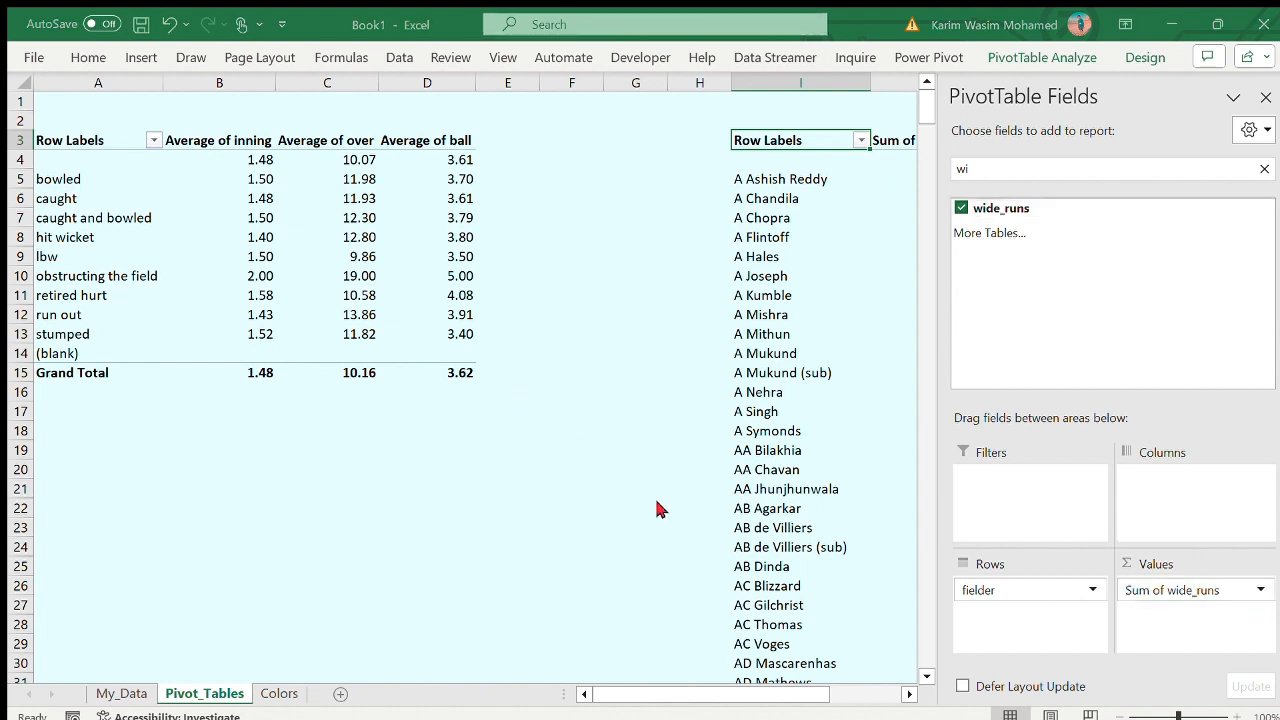
- Add penalty_runs and noball_runs to the fielder PivotTable's values and summarise all three runs fields by count
left_click_drag(1000, 173, 930, 168)
type("e")
key("BackSpace")
type("runs")
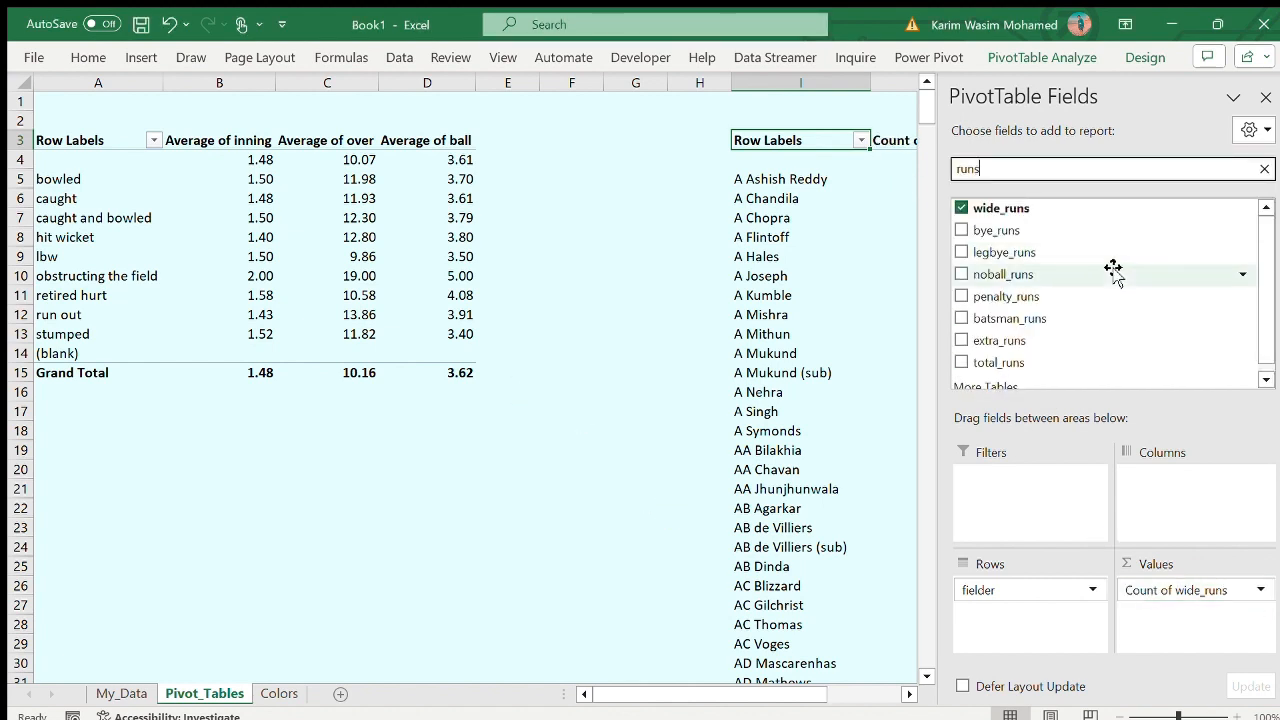
left_click_drag(1110, 296, 1158, 600)
left_click_drag(1075, 270, 1180, 648)
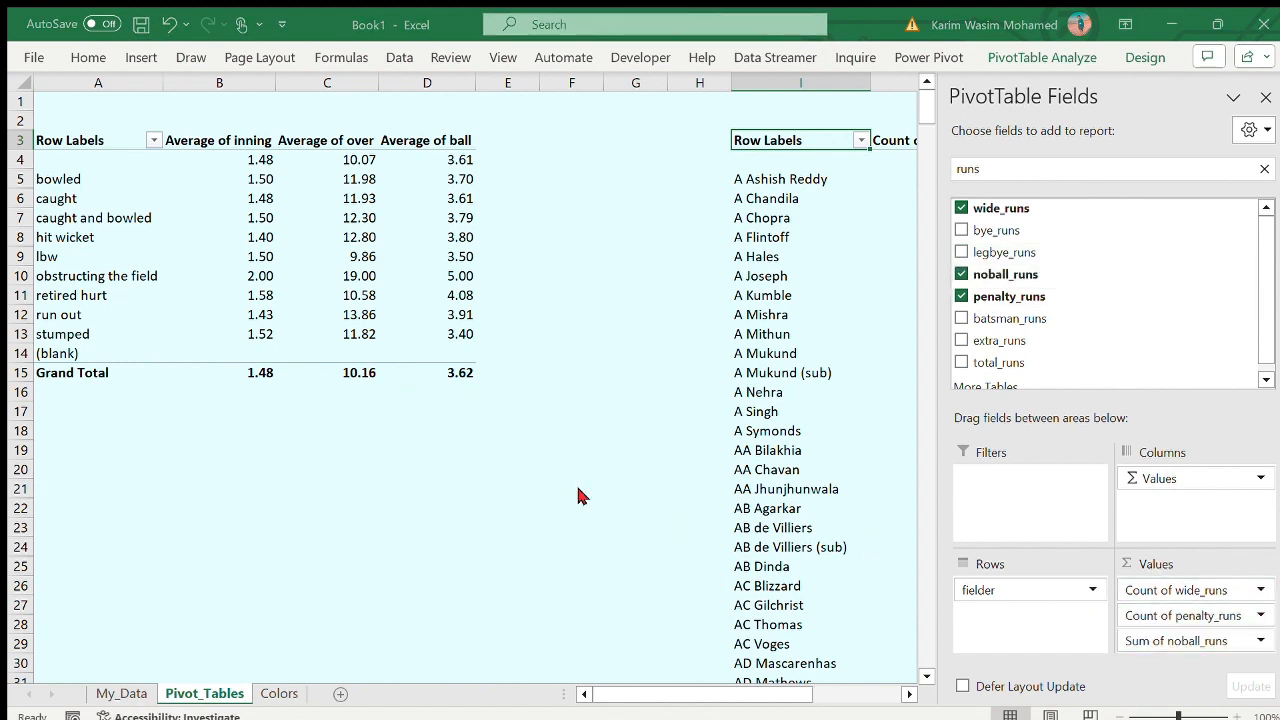
left_click(1265, 97)
- Review the fielder rows and the three runs columns of the second PivotTable
scroll(837, 277, "right", 3)
scroll(836, 277, "down", 20)
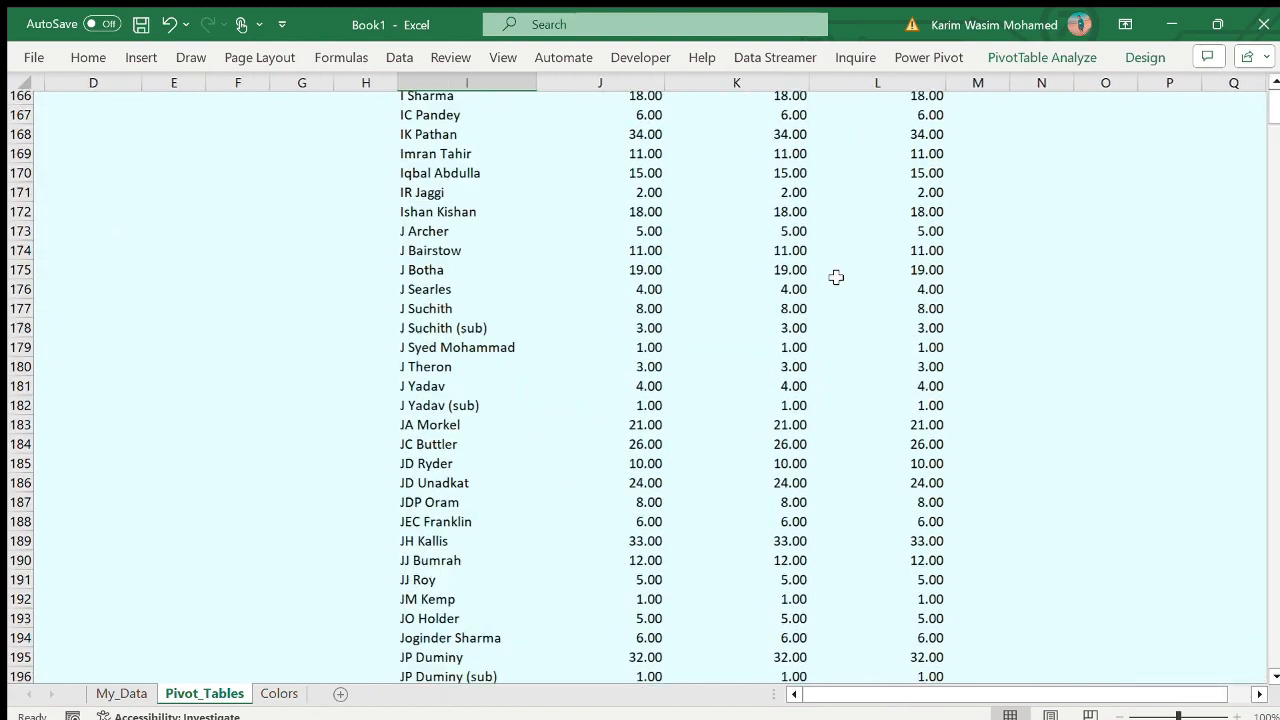
scroll(836, 277, "up", 20)
left_click_drag(640, 160, 722, 195)
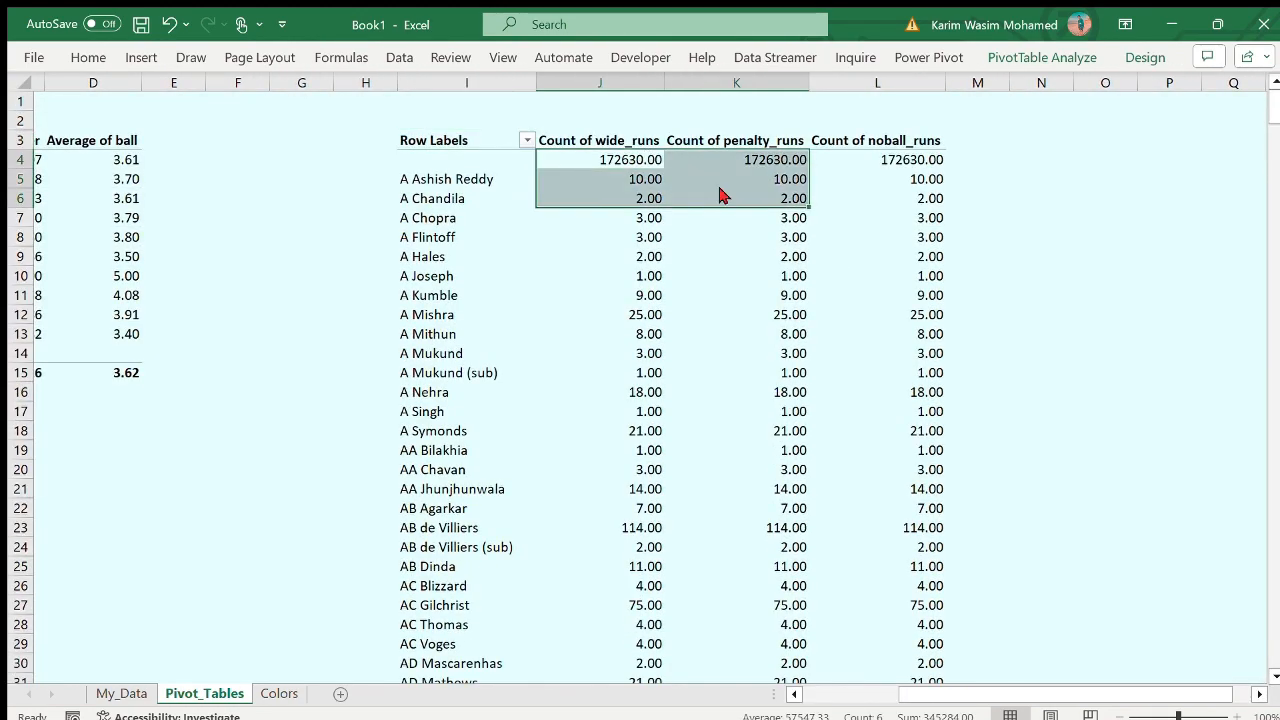
left_click(975, 255)
left_click(874, 240)
left_click(440, 158)
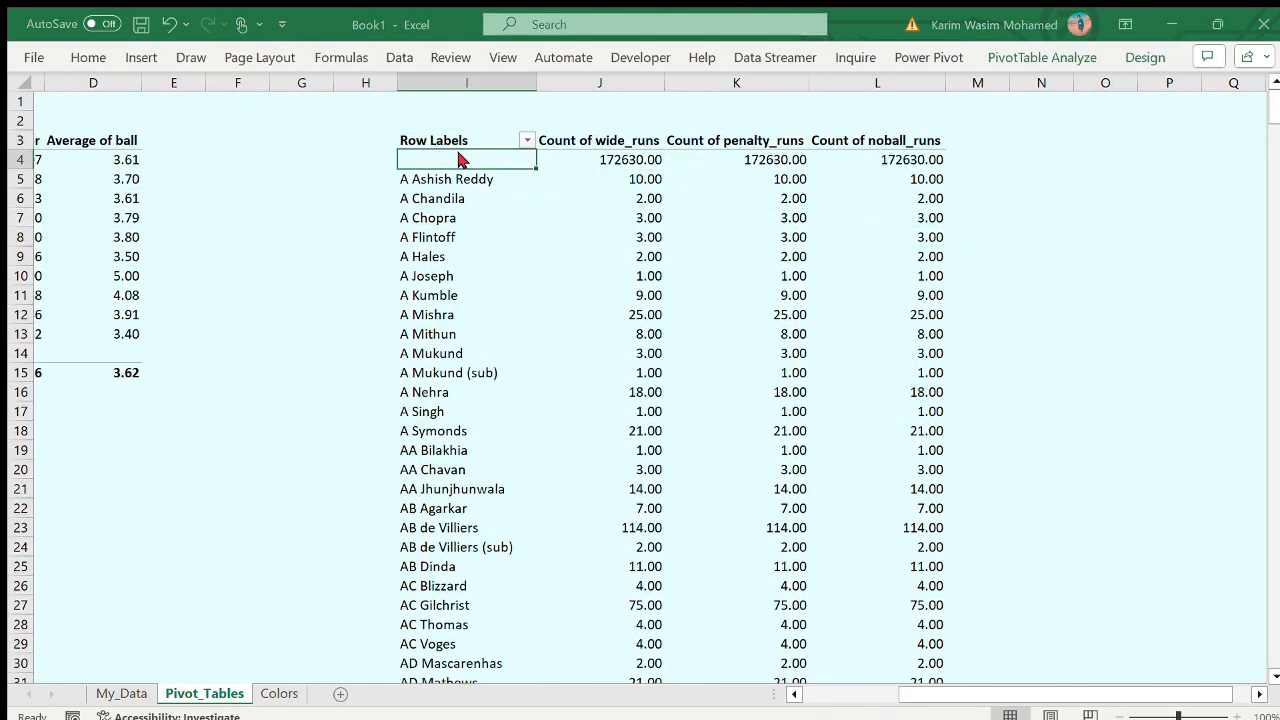
left_click(846, 508)
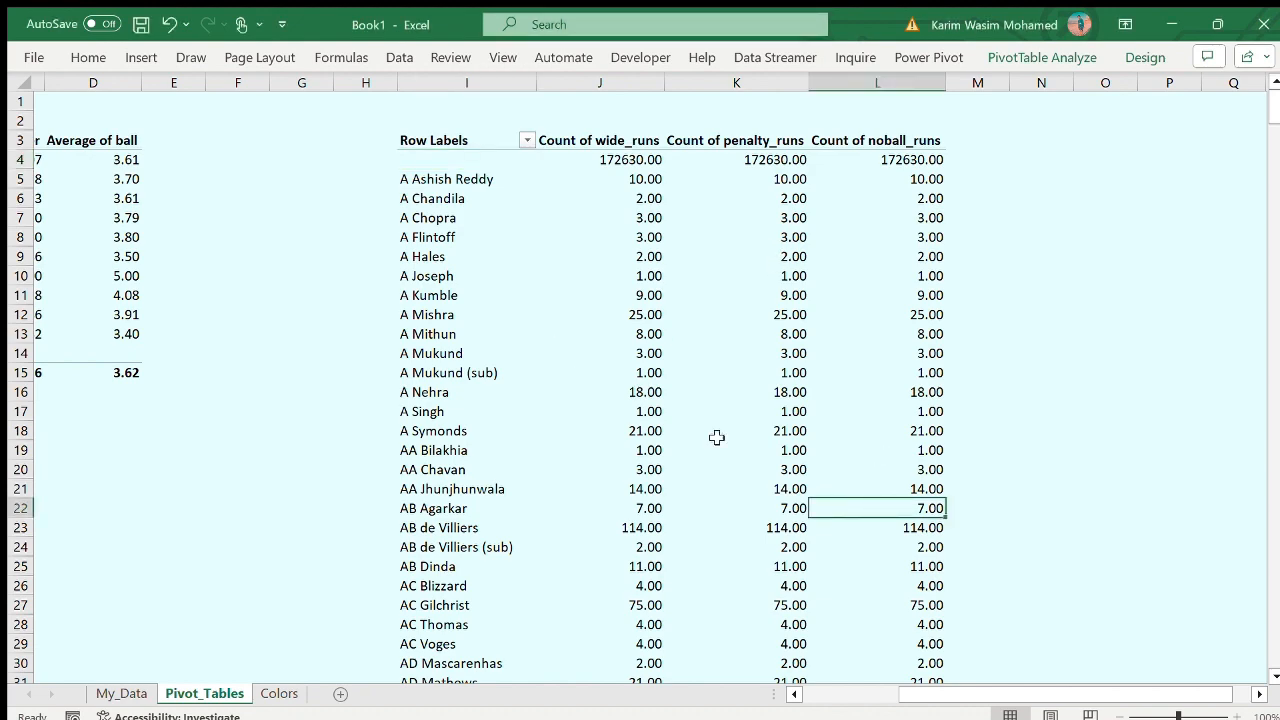
scroll(747, 523, "down", 20)
scroll(747, 523, "up", 20)
- Fill the range F2:G24 between the two PivotTables with black
scroll(393, 313, "left", 2)
left_click_drag(360, 120, 455, 548)
left_click(265, 170)
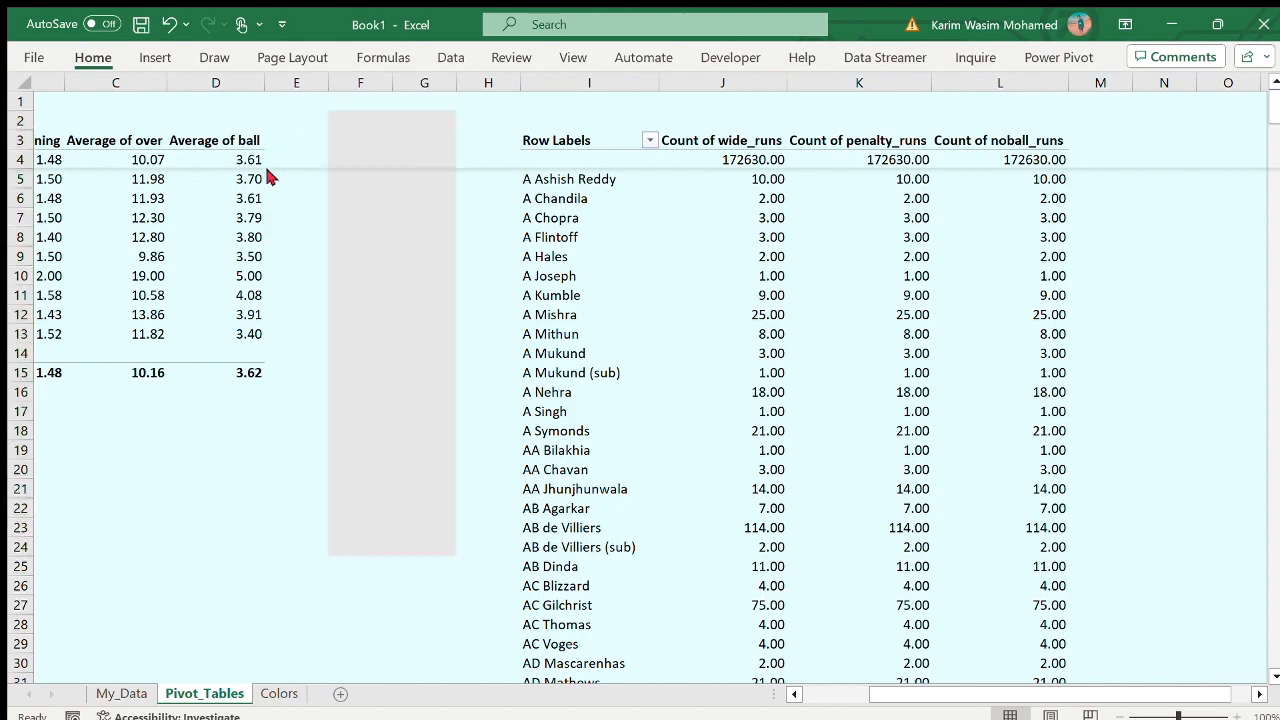
left_click(268, 468)
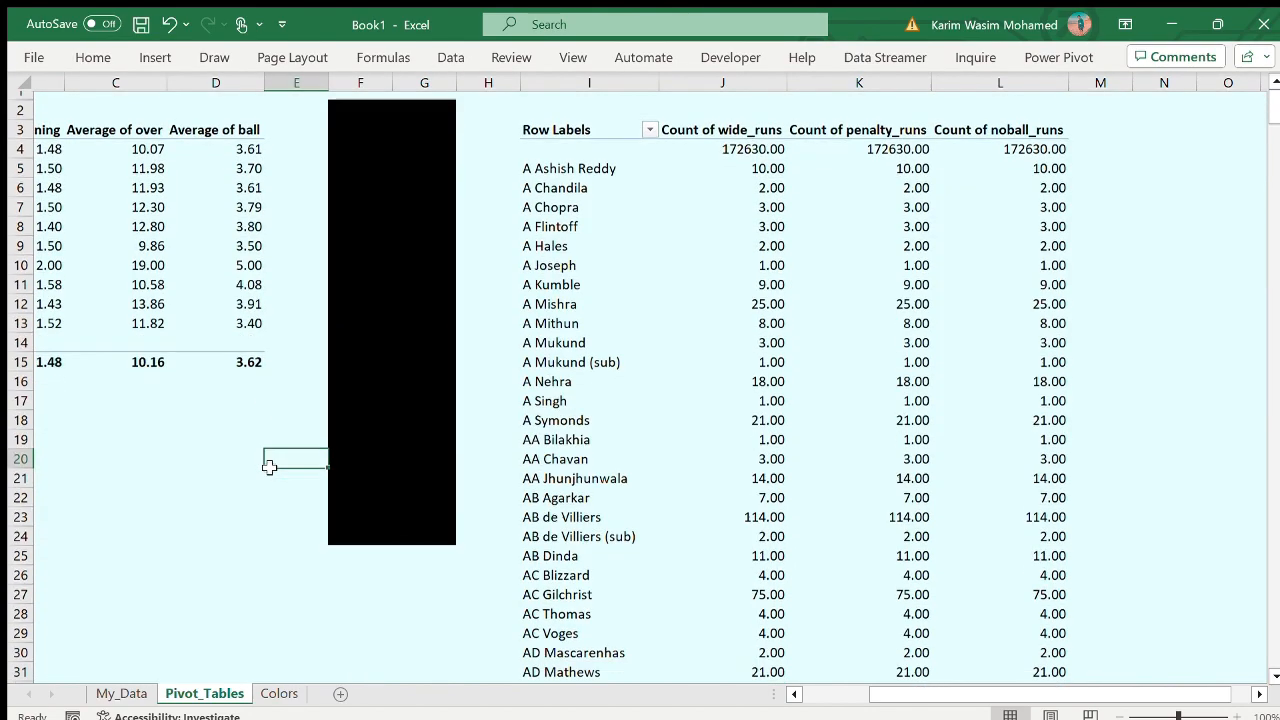
- Fill the range A21:E24 below the first PivotTable with black, joining the vertical divider
scroll(269, 467, "left", 3)
scroll(400, 490, "down", 3)
scroll(400, 490, "up", 3)
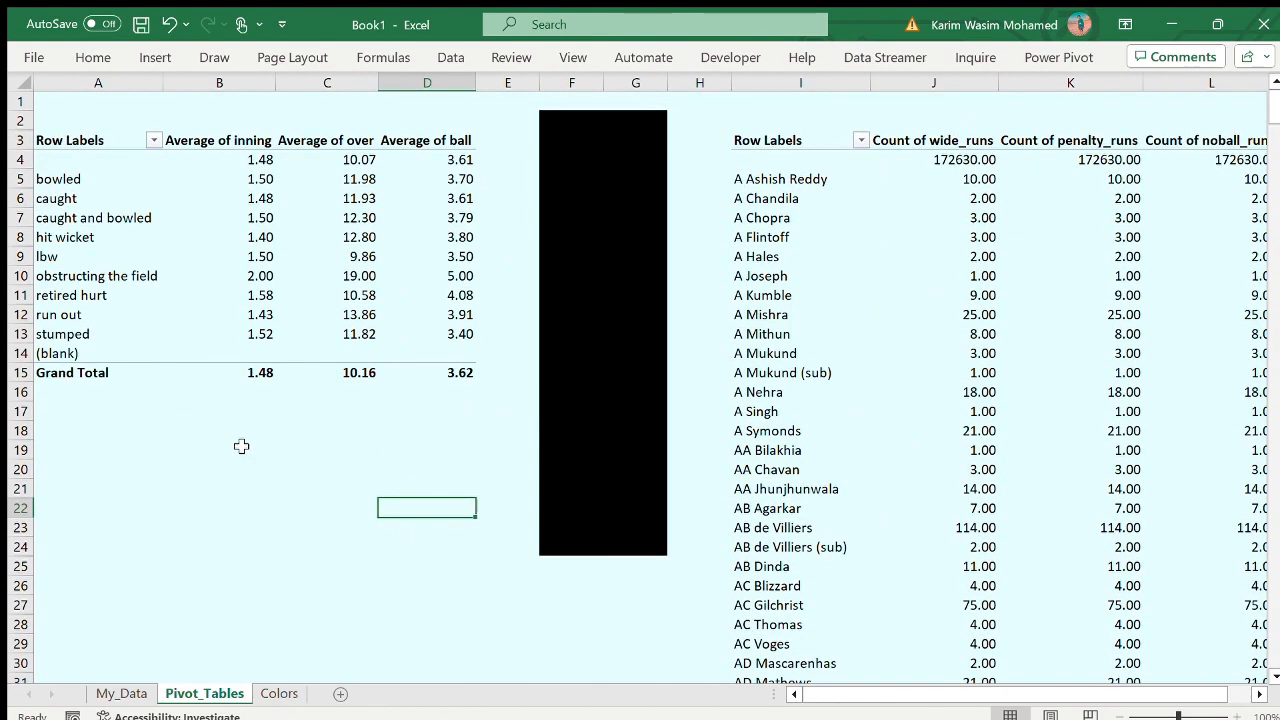
left_click(62, 486)
left_click_drag(65, 487, 538, 552)
left_click(90, 55)
left_click(245, 124)
left_click(76, 522)
left_click(437, 599)
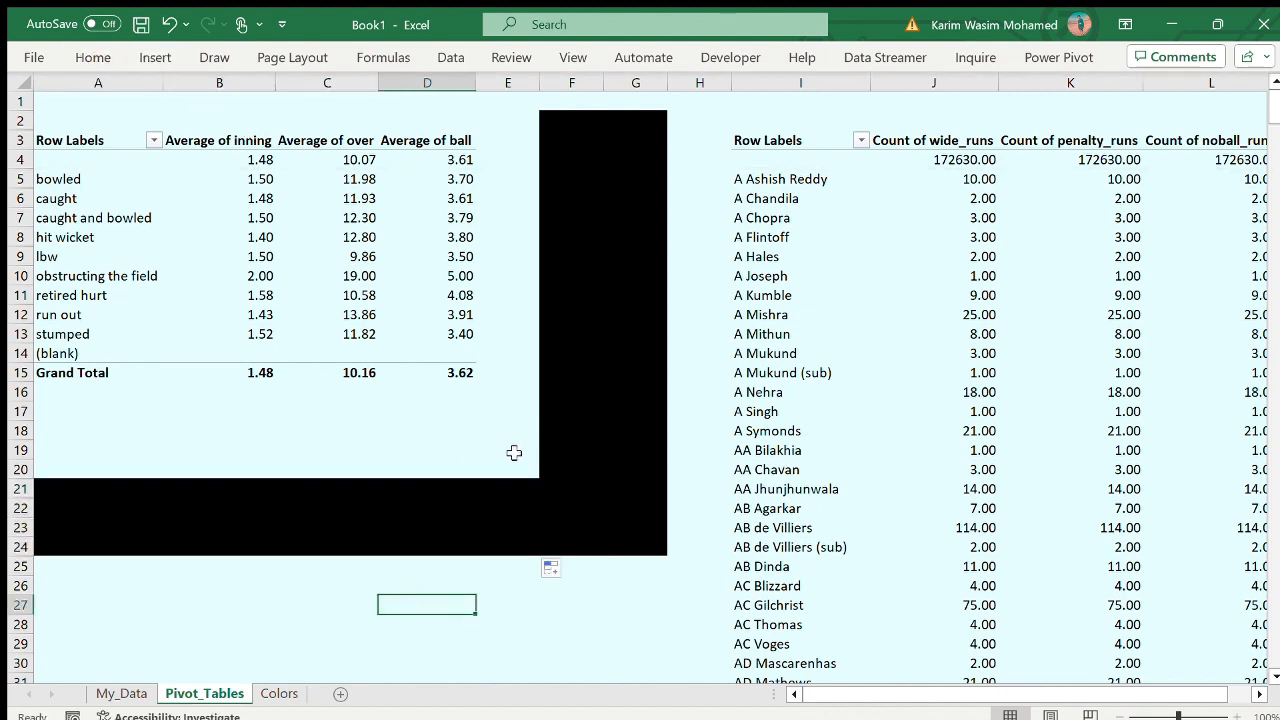
- Copy the dismissal_kind PivotTable in A3:D15 and paste it at cell A27 below the horizontal black band
left_click(308, 470)
left_click(543, 464)
scroll(923, 397, "right", 3)
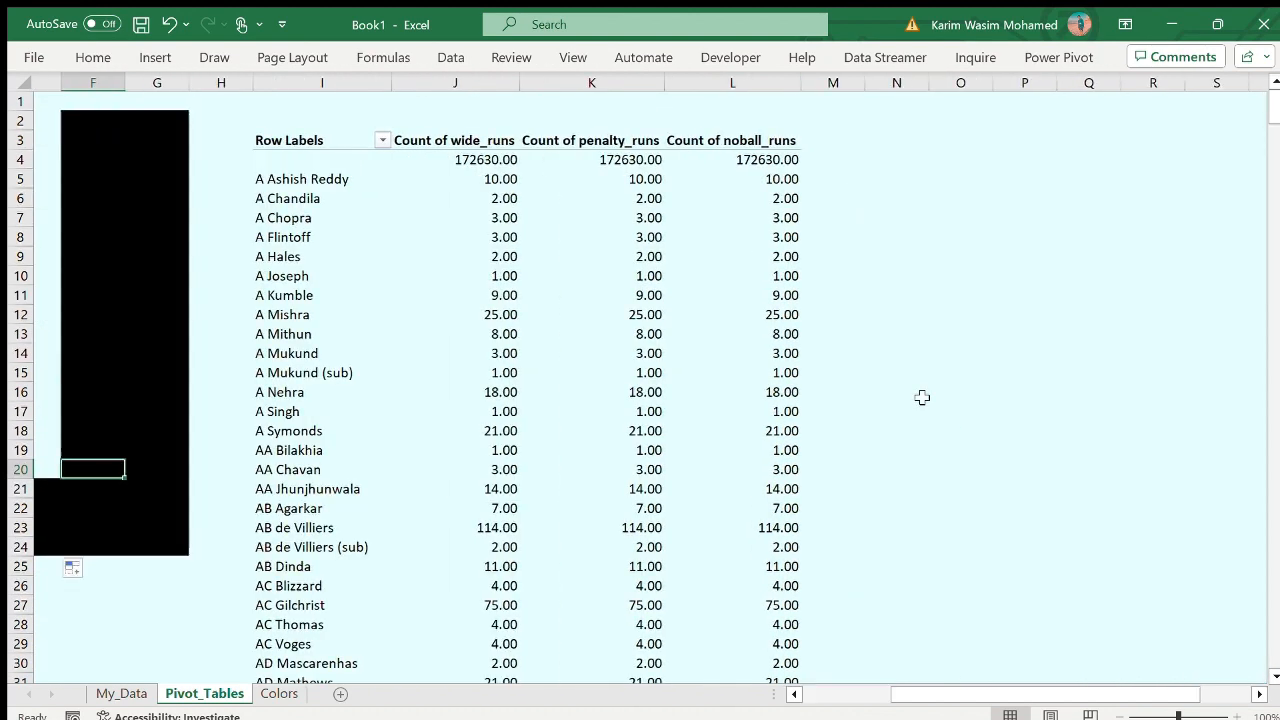
scroll(923, 397, "left", 3)
left_click(220, 623)
left_click_drag(77, 143, 409, 366)
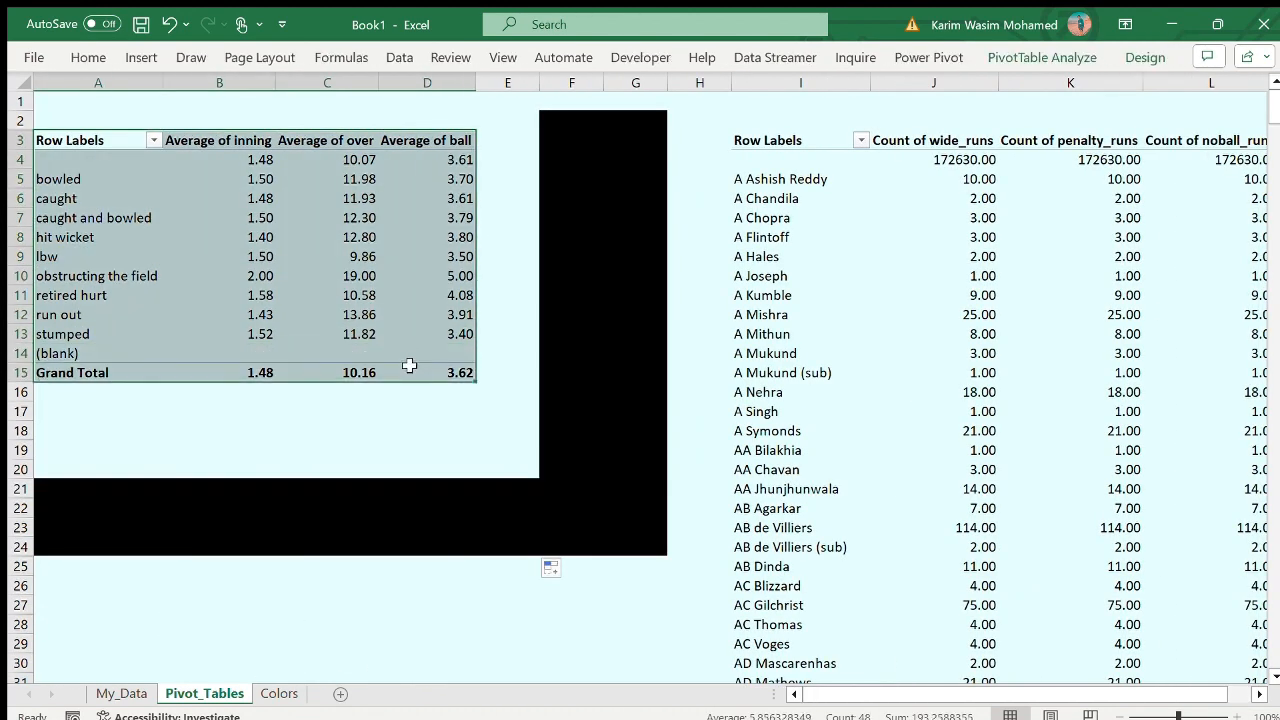
key("ctrl+c")
left_click(46, 604)
key("ctrl+v")
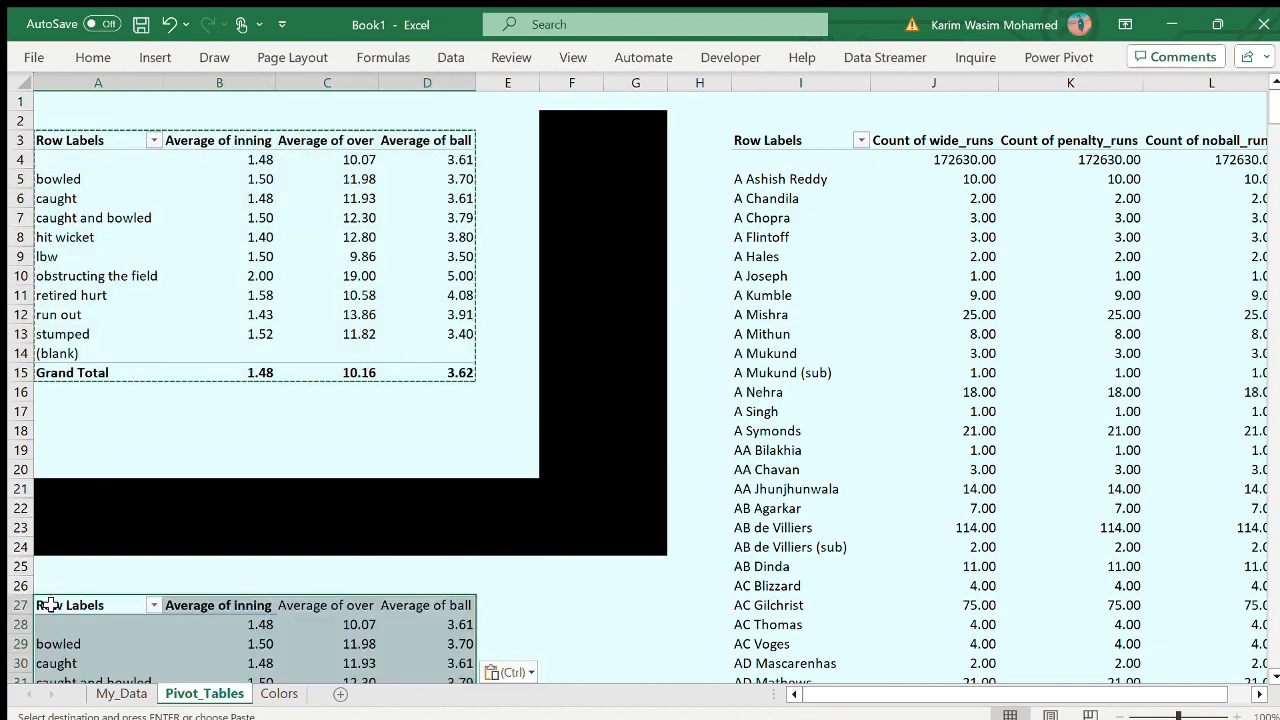
- In the pasted PivotTable, replace the dismissal_kind rows with batting_team and bowling_team, and remove all the average values
scroll(229, 366, "down", 6)
left_click(229, 366)
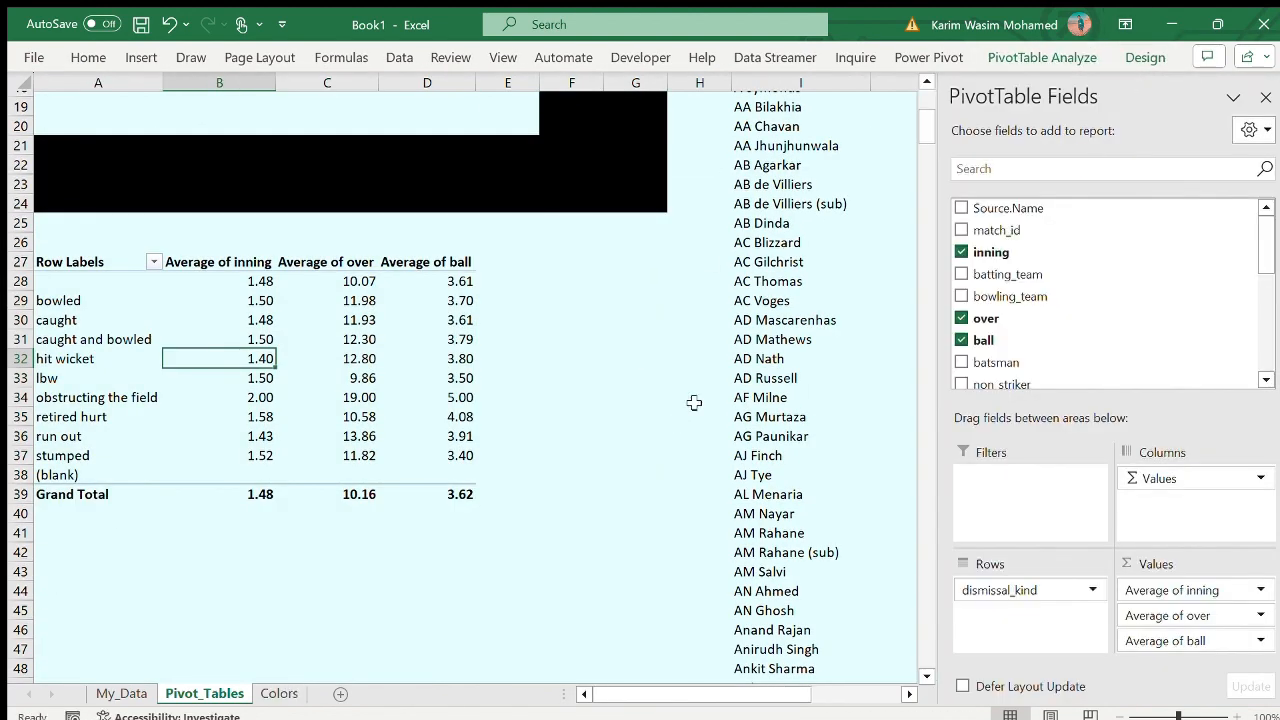
left_click_drag(1003, 589, 1070, 357)
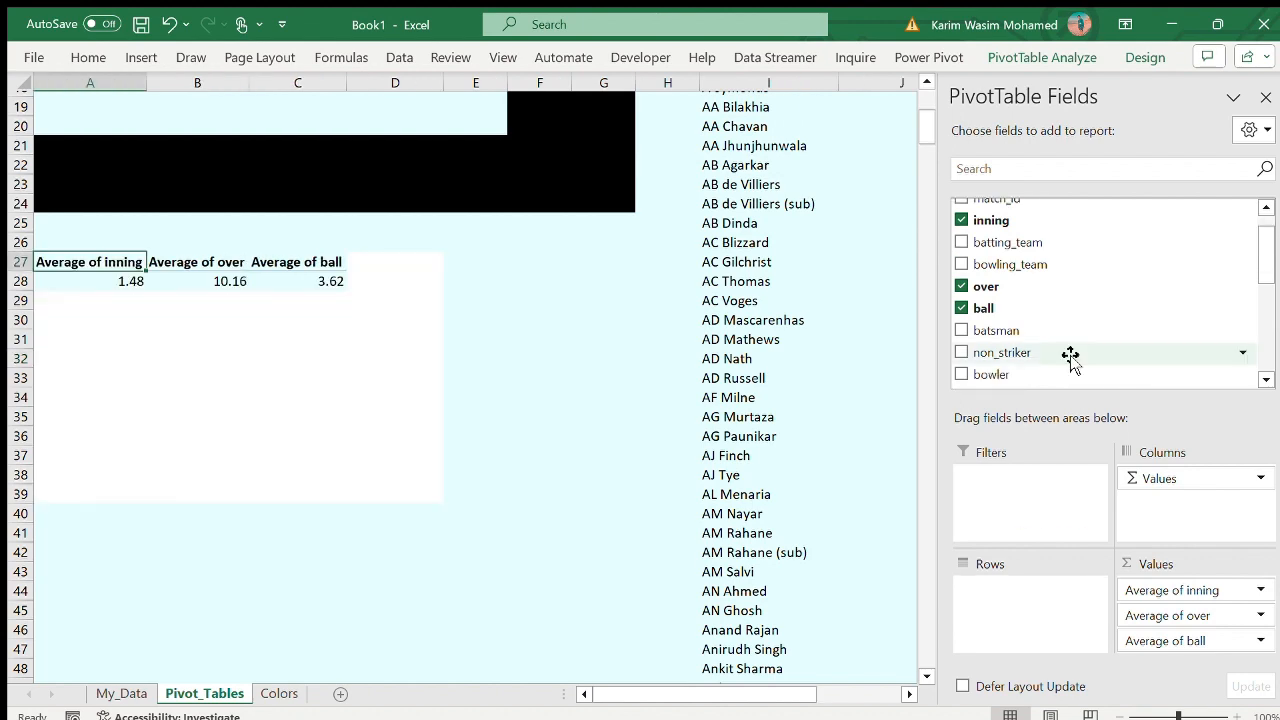
left_click_drag(1060, 242, 1035, 590)
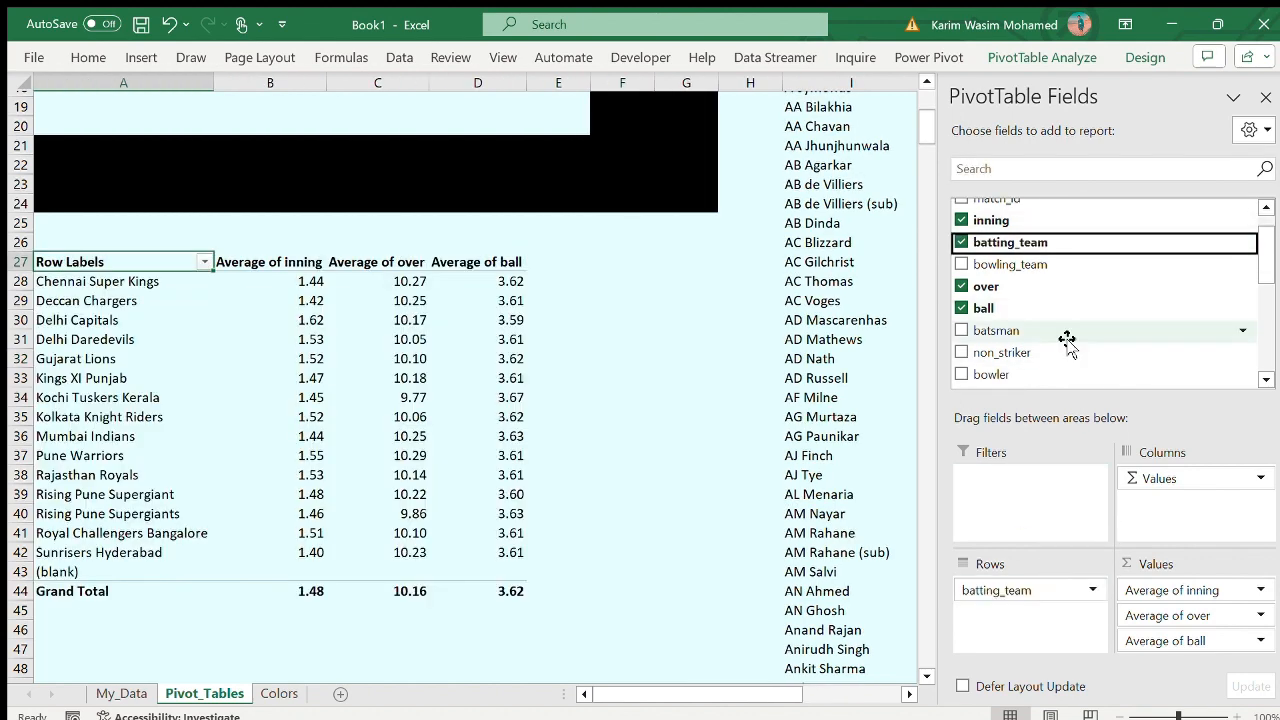
left_click_drag(1157, 591, 1175, 360)
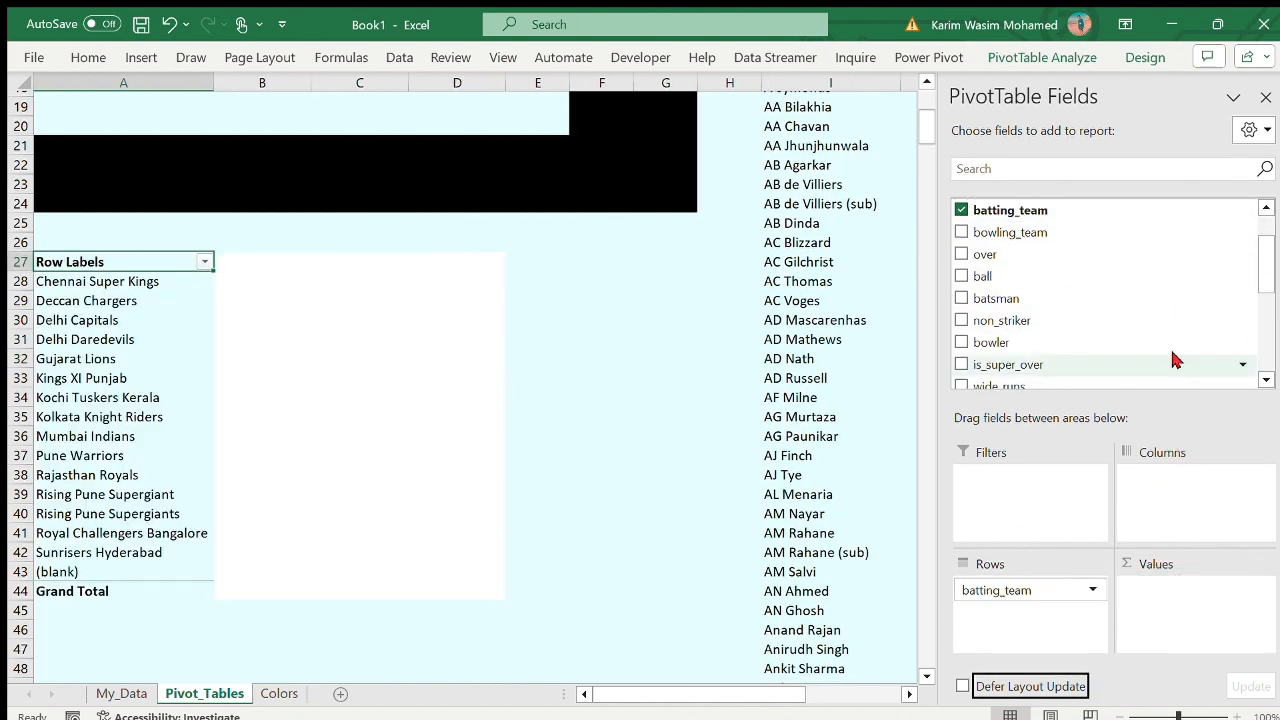
left_click_drag(1030, 232, 1040, 610)
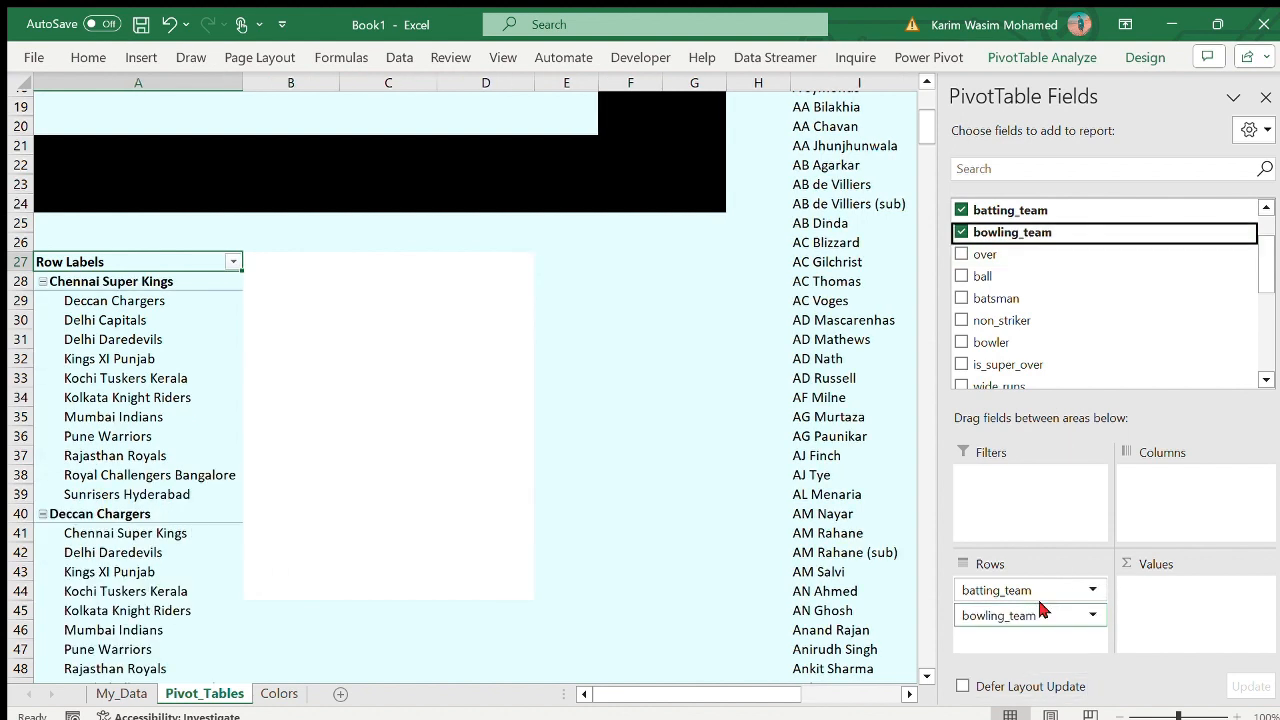
- Add extra_runs and total_runs to the team PivotTable as summed values and close the field list
left_click(1041, 172)
type("sum")
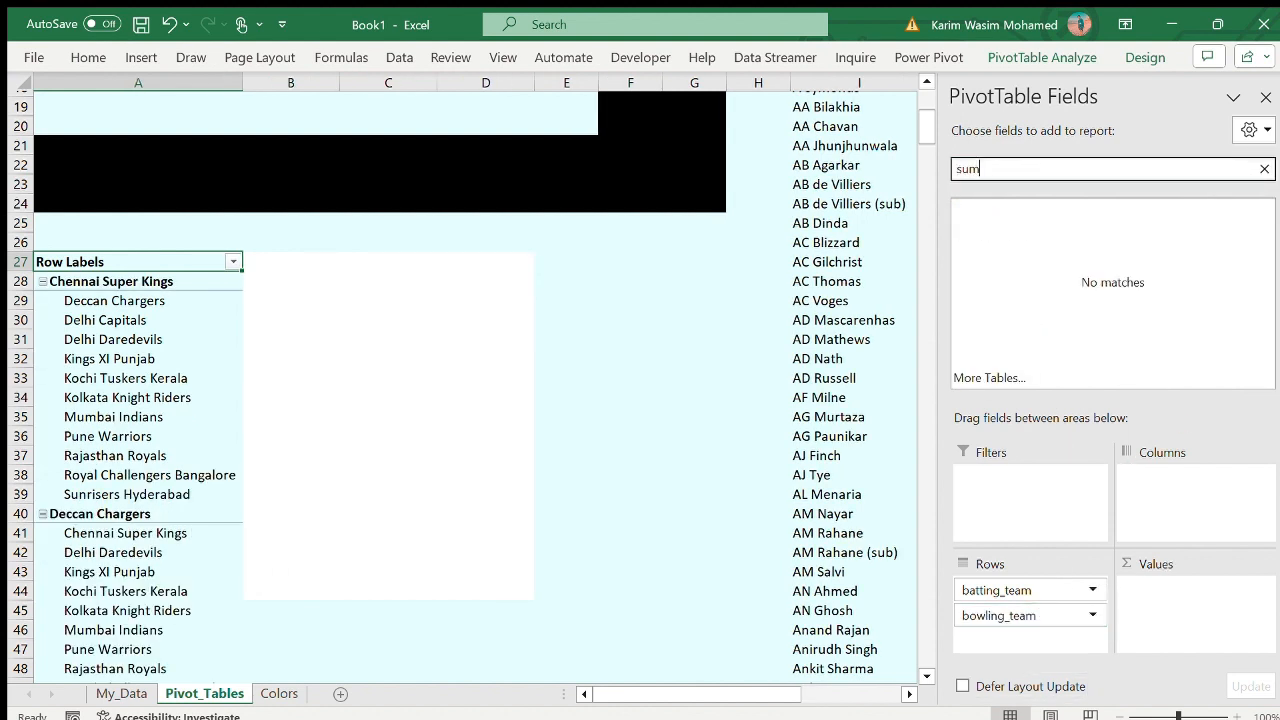
key("BackSpace")
key("BackSpace")
key("BackSpace")
type("ex")
left_click_drag(1000, 208, 1214, 590)
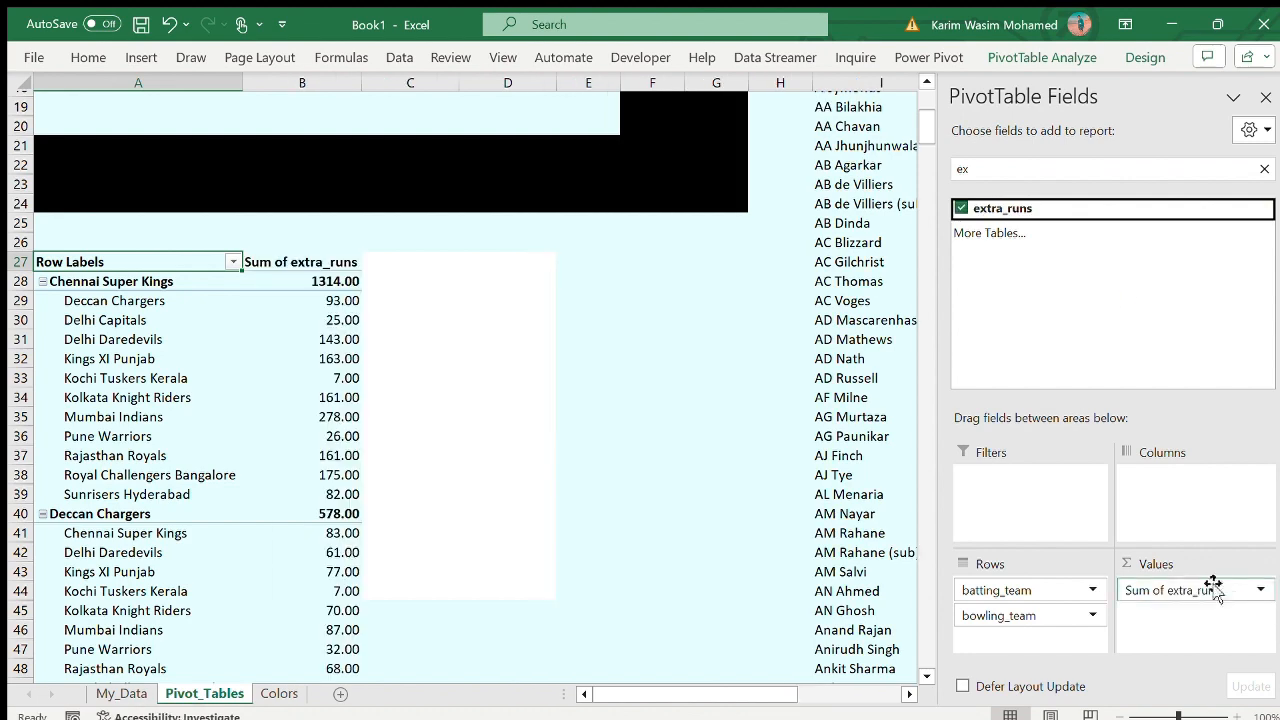
key("BackSpace")
key("BackSpace")
type("to")
left_click_drag(1000, 208, 1174, 609)
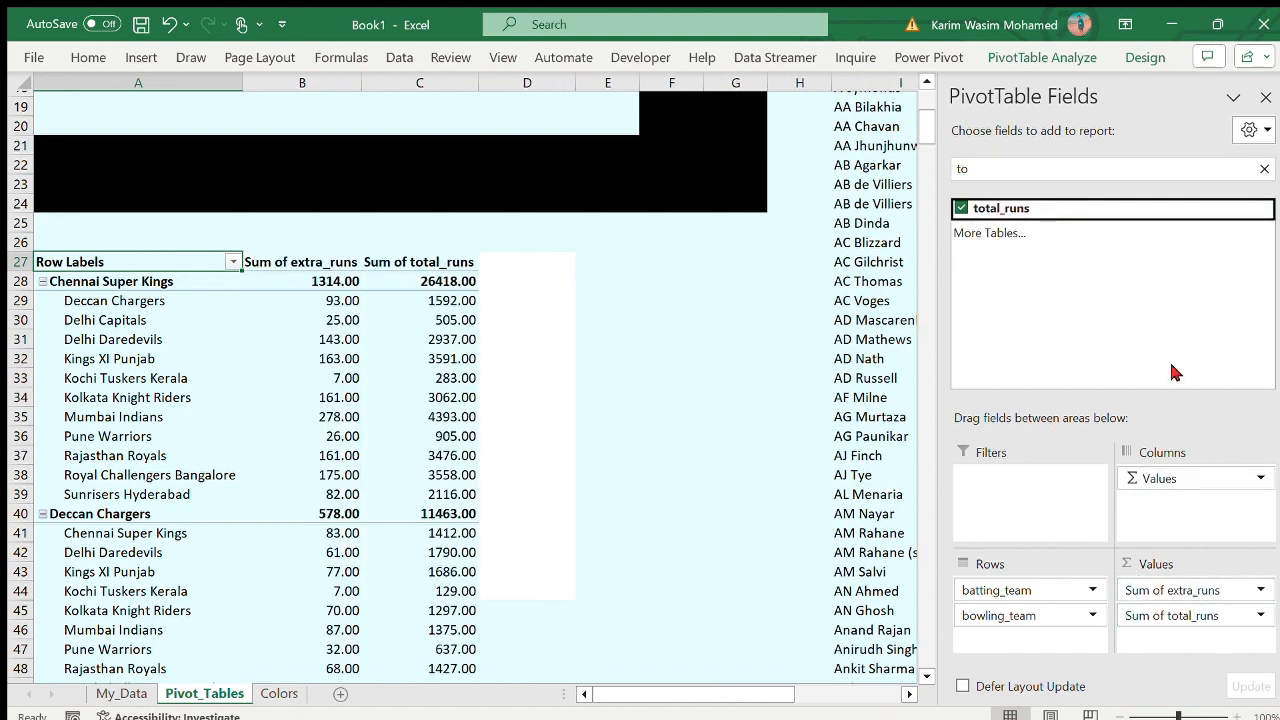
left_click(1265, 98)
- Fill the white range D27:D44 beside the team PivotTable with the sheet's light blue background colour
left_click_drag(527, 262, 537, 592)
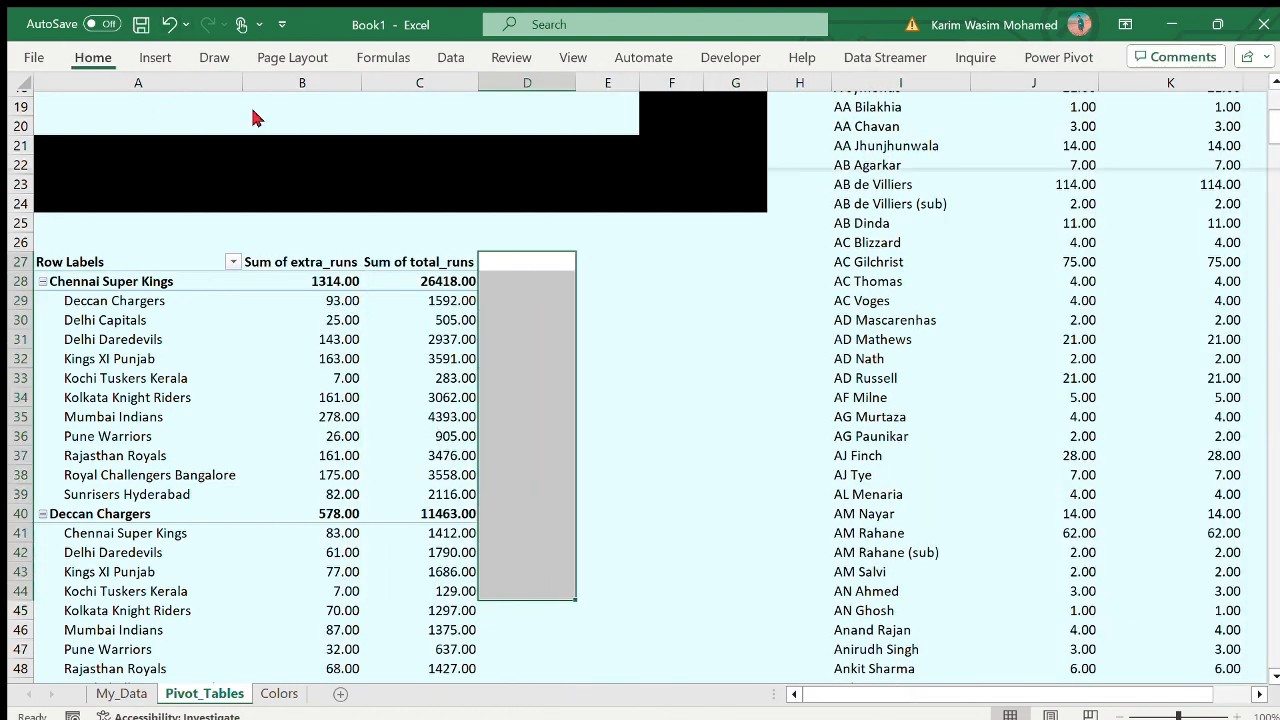
left_click(660, 372)
- Continue the black vertical divider in columns F:G down to row 205, level with the team PivotTable's grand total
scroll(660, 372, "down", 20)
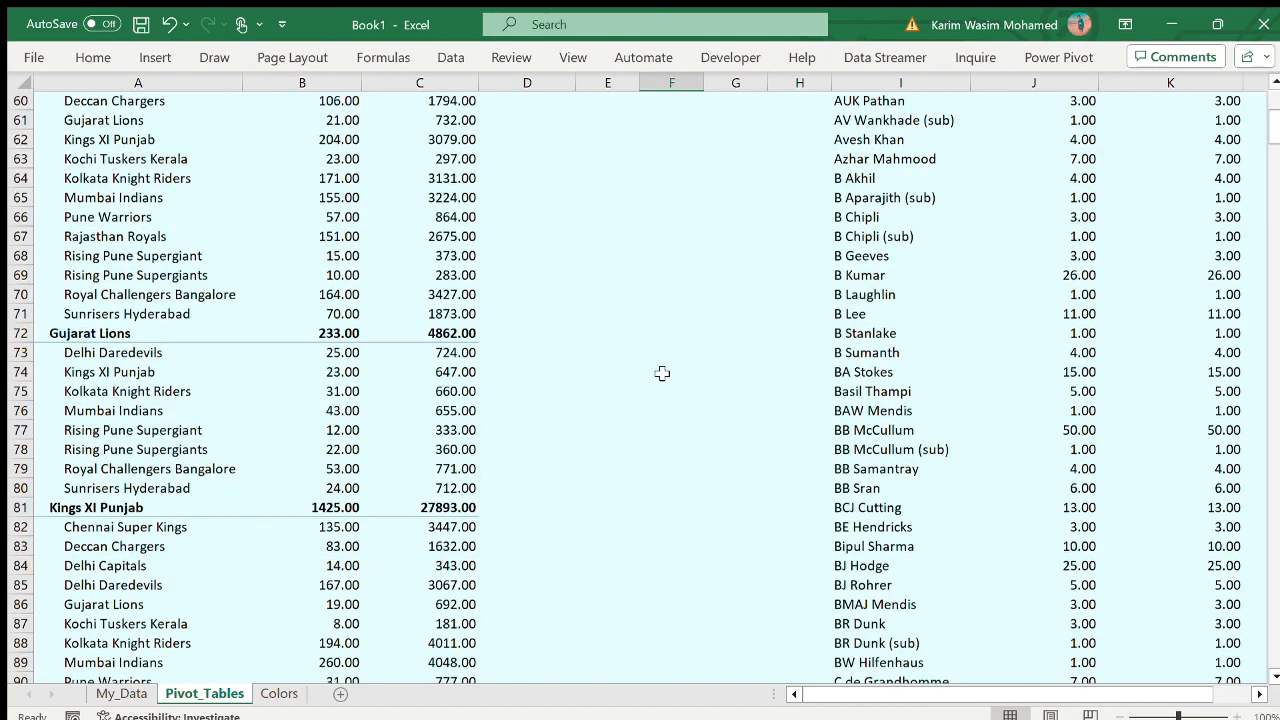
scroll(662, 373, "up", 20)
scroll(662, 371, "down", 3)
left_click_drag(654, 240, 714, 169)
scroll(714, 169, "up", 20)
scroll(714, 169, "down", 5)
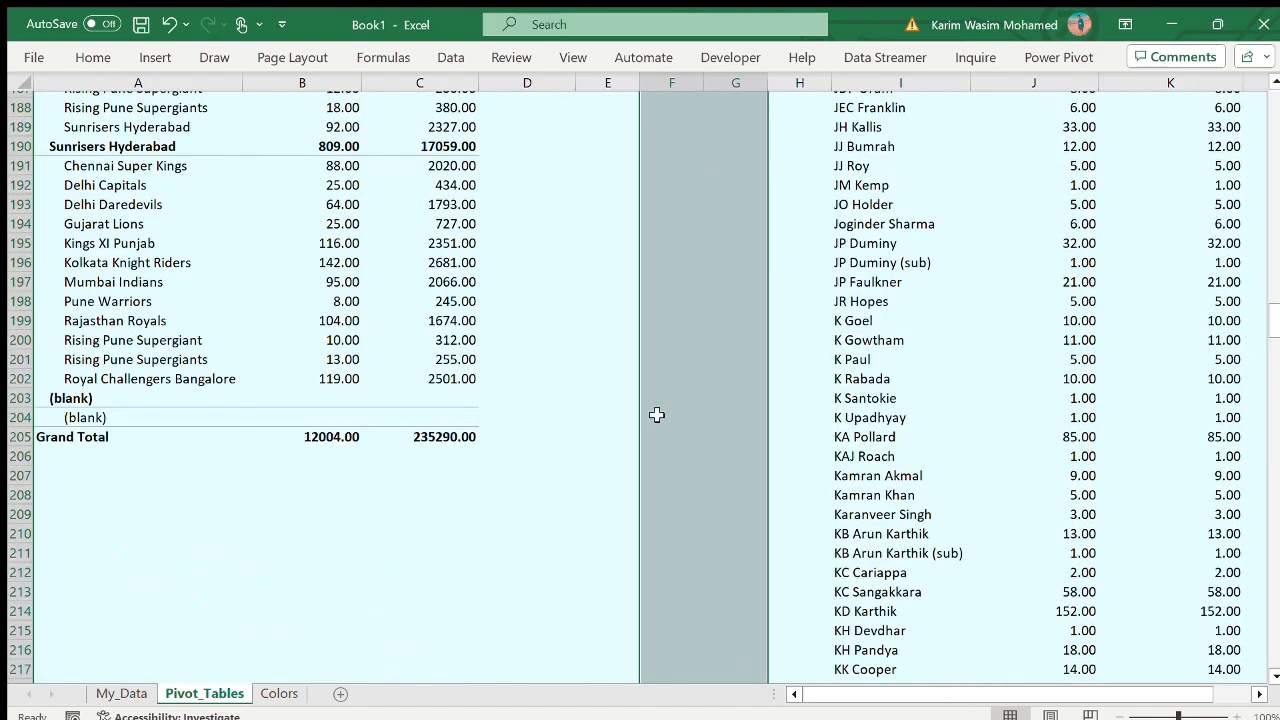
left_click(680, 441)
left_click_drag(680, 441, 758, 252)
left_click(97, 48)
left_click(257, 129)
left_click(259, 174)
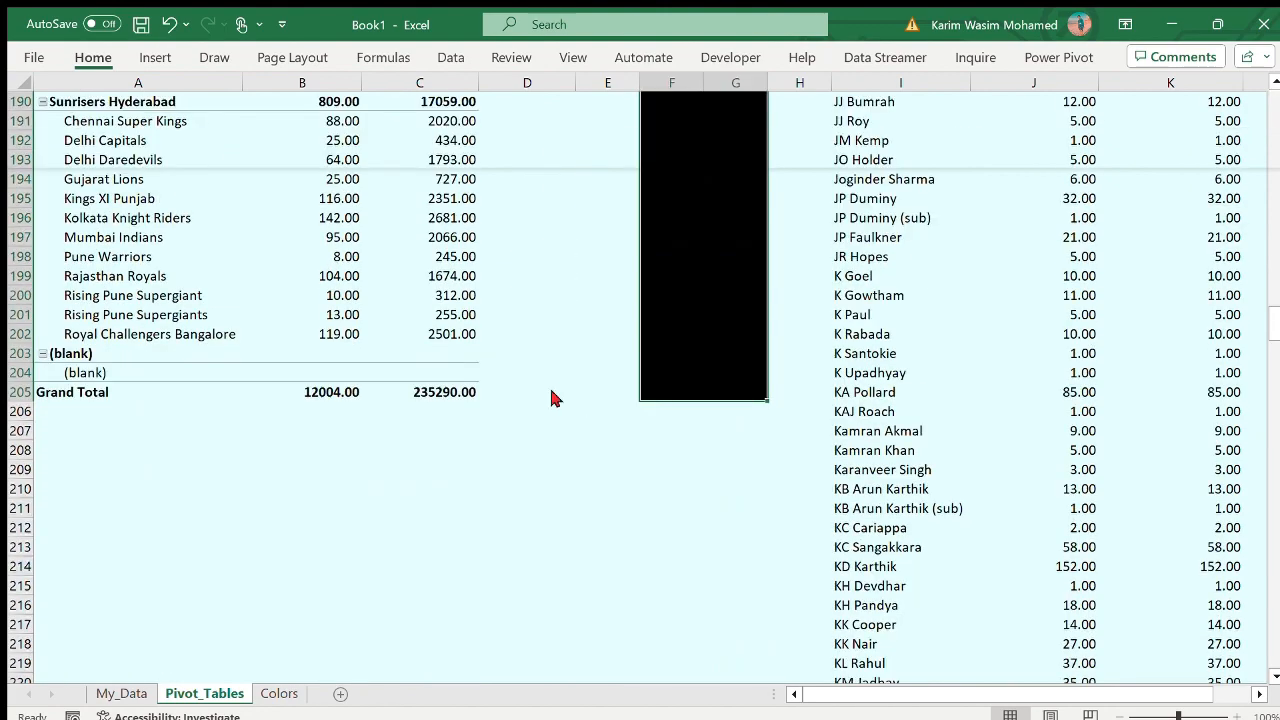
- Extend the black divider in columns F:G from row 205 down to row 208
left_click(678, 395)
left_click_drag(703, 401, 763, 452)
left_click(750, 392)
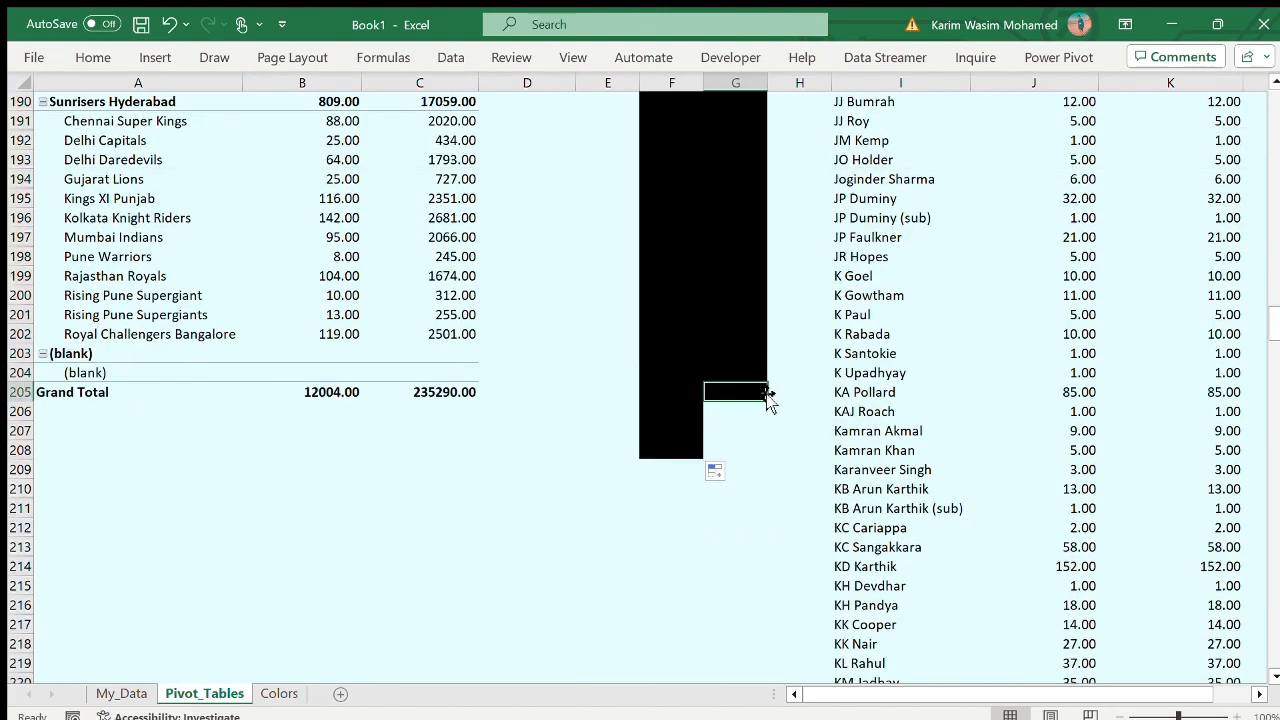
left_click_drag(767, 401, 775, 456)
scroll(666, 506, "up", 20)
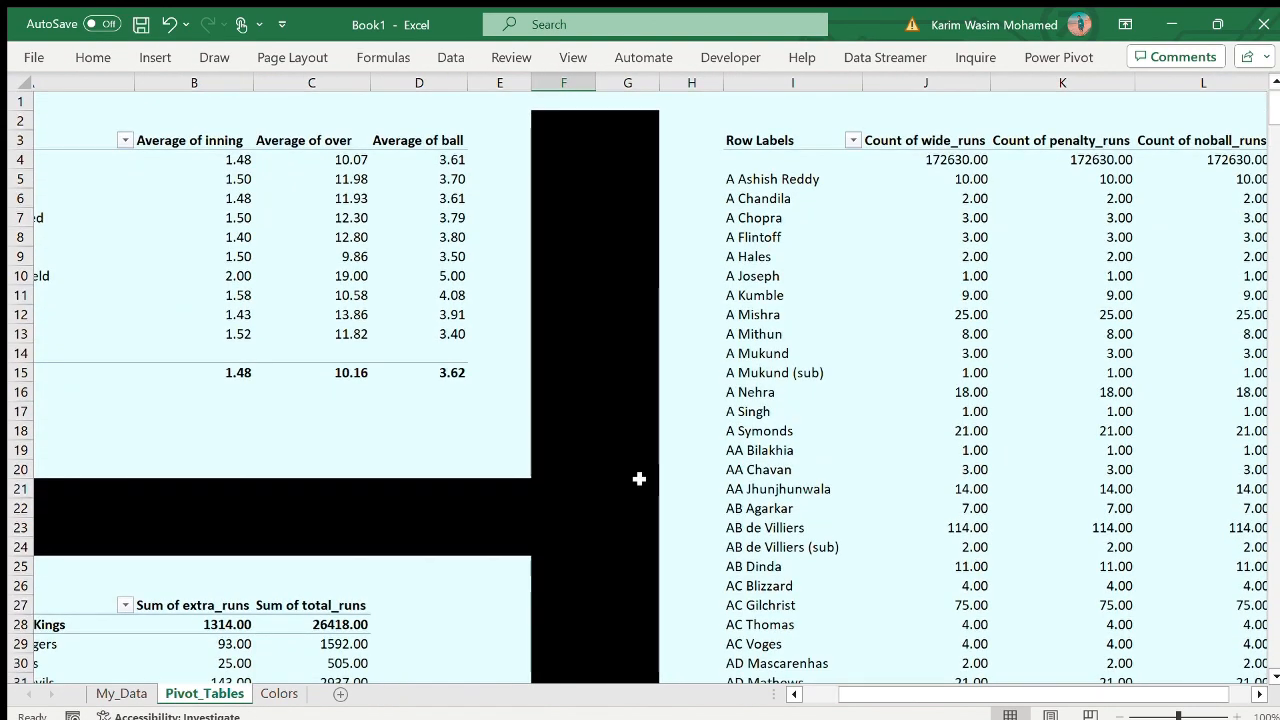
- Fill columns N:O with black as a vertical divider beside the fielder PivotTable
scroll(729, 527, "right", 4)
left_click_drag(613, 99, 640, 645)
left_click(155, 57)
left_click(93, 57)
left_click(236, 130)
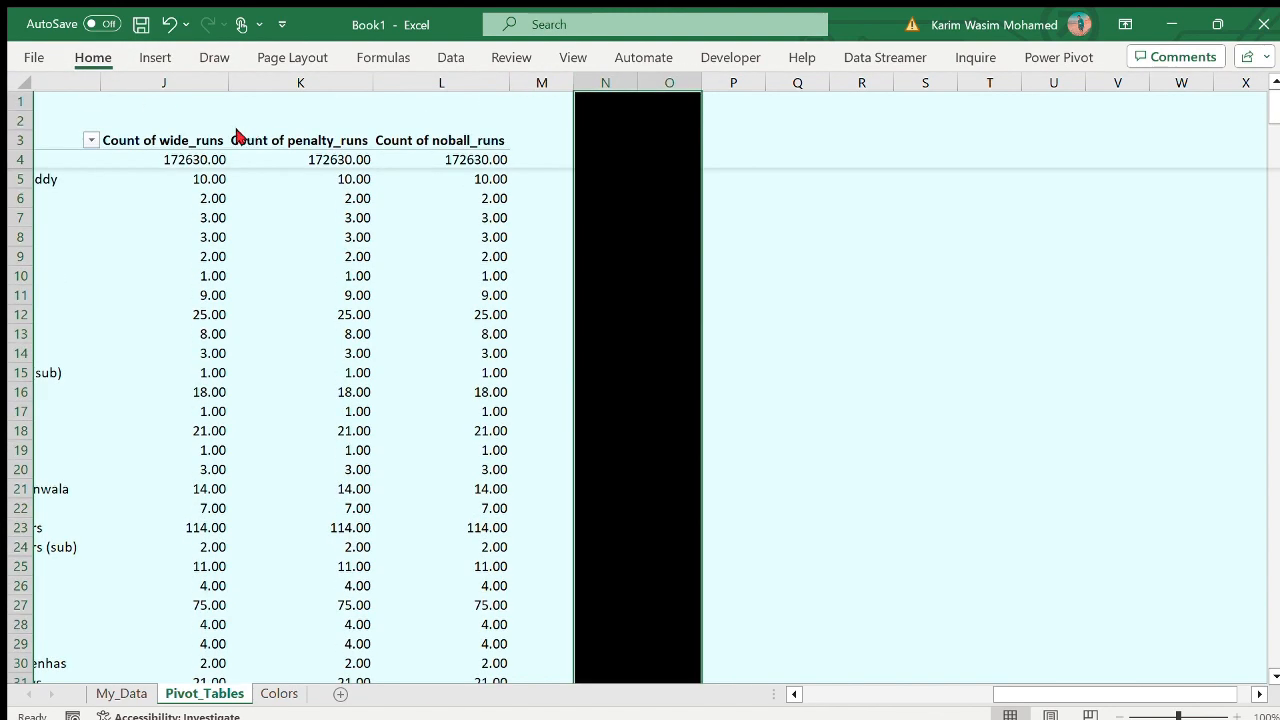
left_click(947, 256)
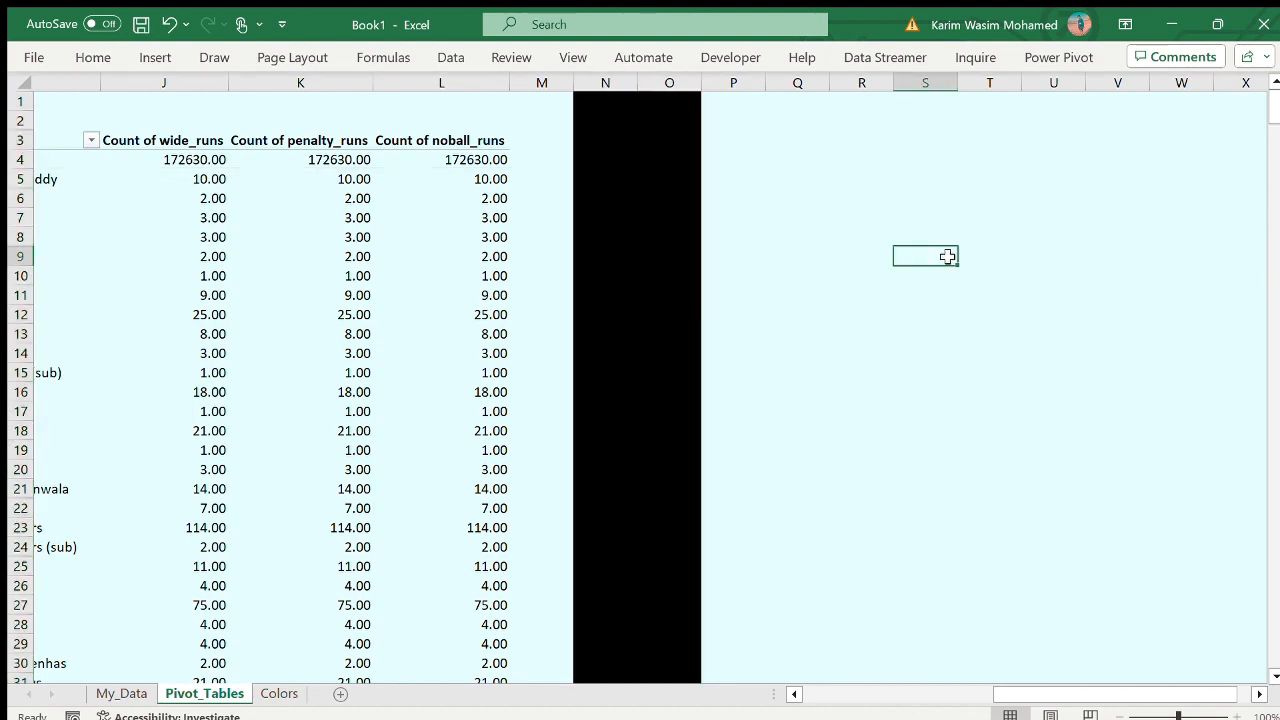
- Copy the dismissal_kind PivotTable in A3:D15 and paste it at cell Q1 beyond the second black divider
left_click(759, 108)
left_click(814, 116)
left_click(811, 106)
scroll(314, 274, "left", 5)
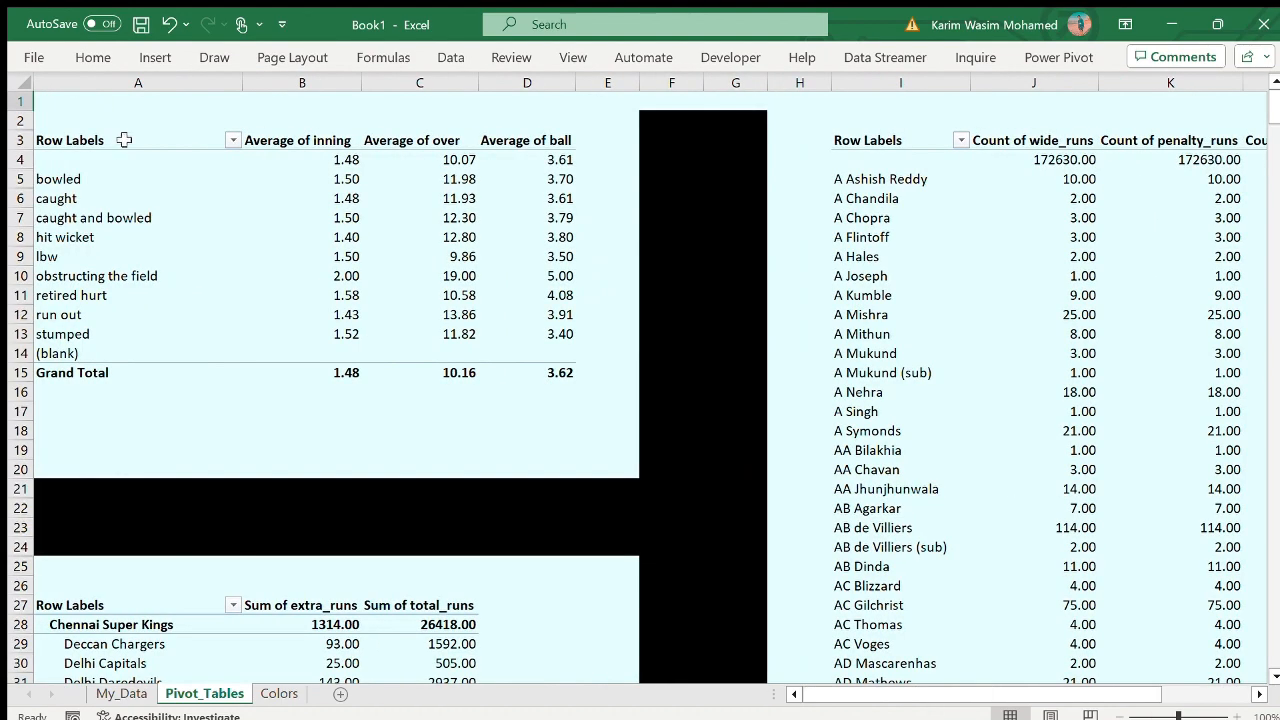
left_click_drag(124, 140, 571, 380)
key("ctrl+c")
scroll(814, 466, "right", 5)
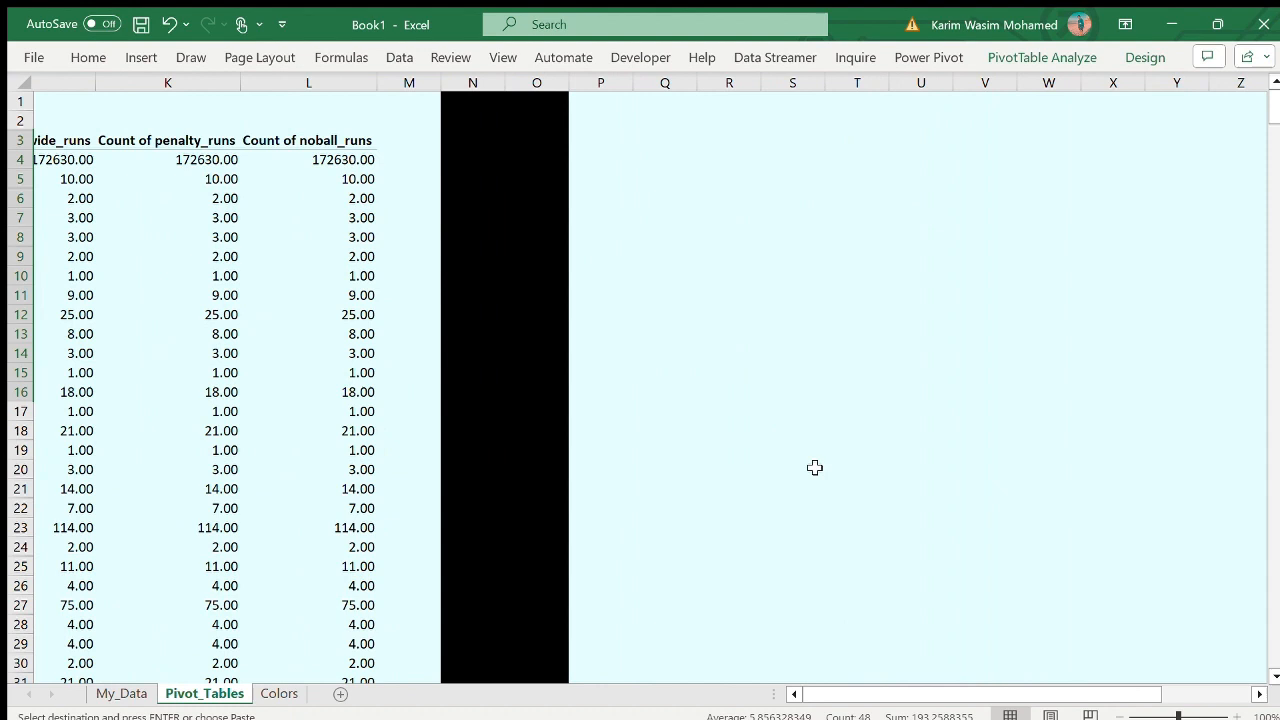
left_click(662, 104)
key("ctrl+v")
- Replace the average values in the PivotTable at Q1 with wide_runs, bye_runs and legbye_runs, each summarised by count
left_click(785, 235)
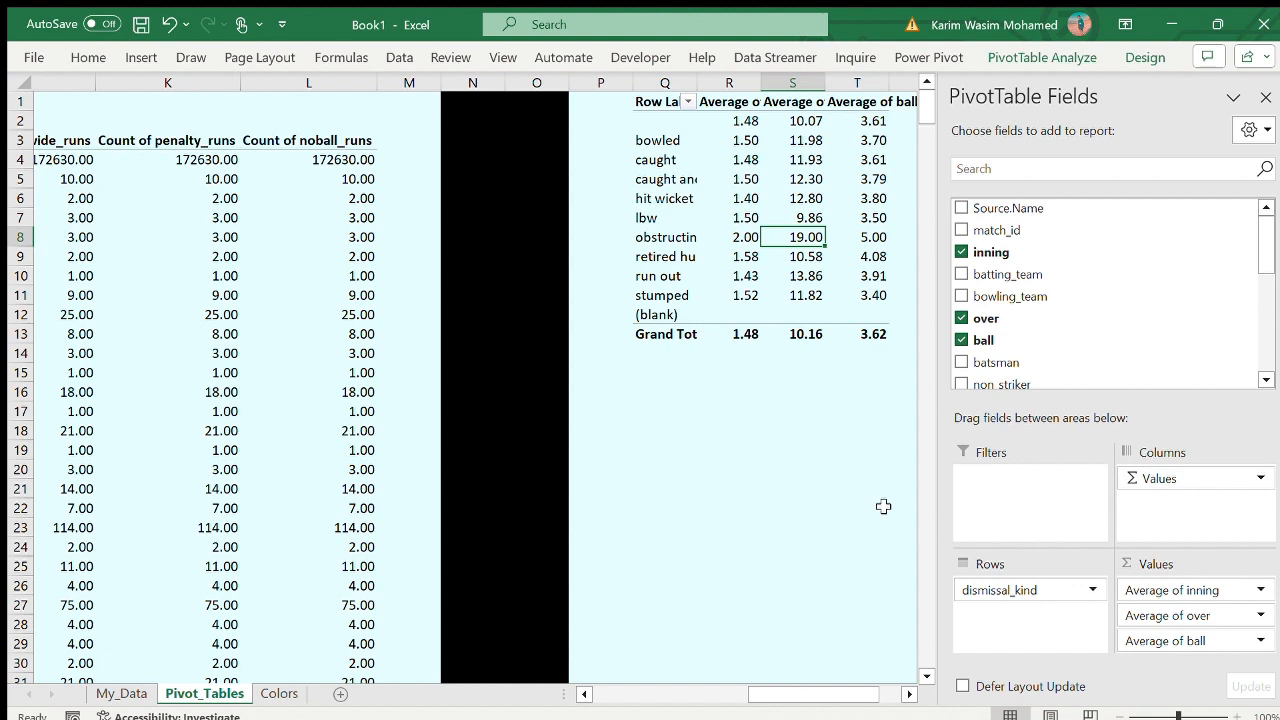
left_click_drag(1184, 596, 1171, 362)
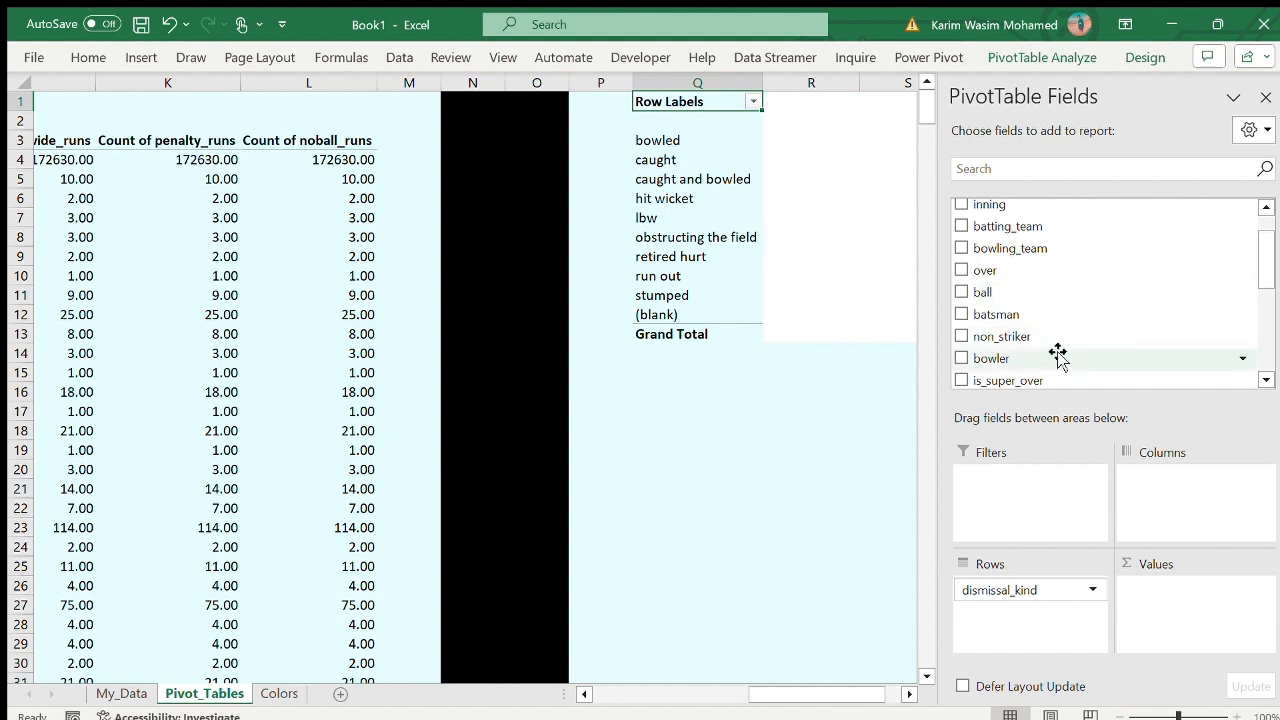
left_click(1157, 169)
type("wide")
left_click_drag(1043, 212, 1268, 624)
double_click(1094, 169)
type("bye")
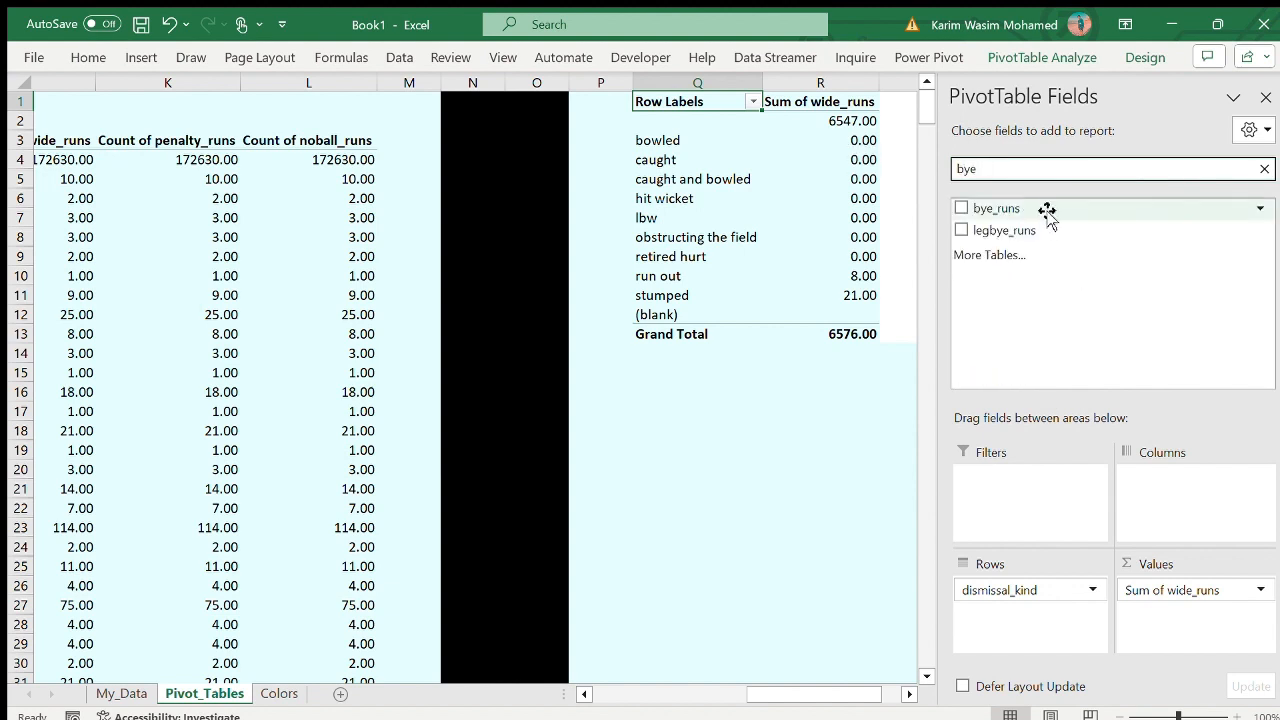
left_click_drag(1046, 212, 1218, 640)
left_click_drag(1070, 230, 1222, 642)
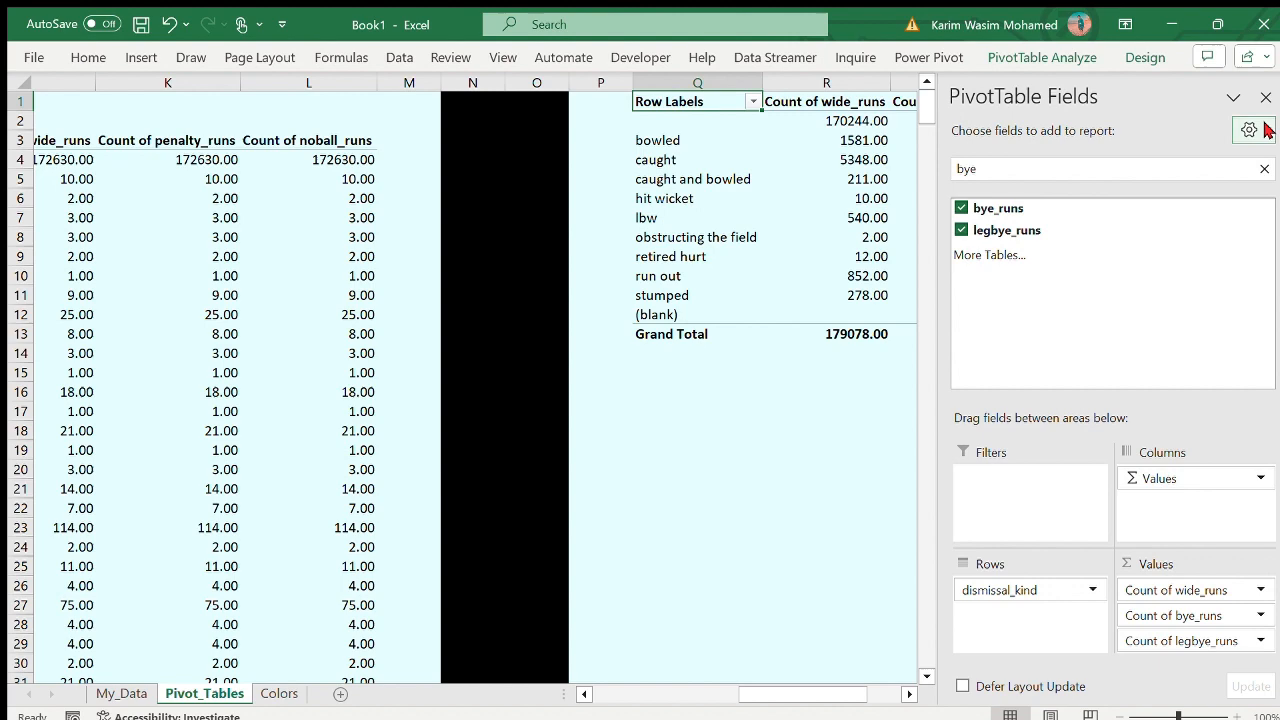
left_click(1265, 97)
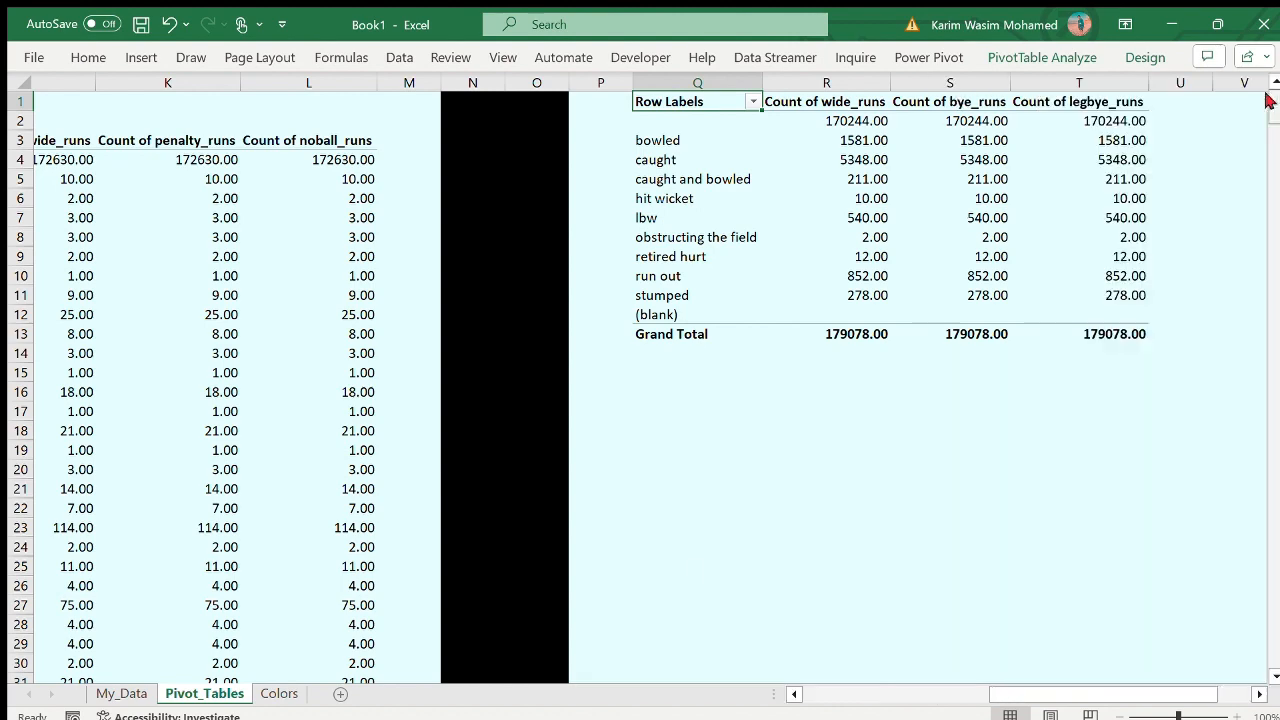
- Summarise wide_runs, bye_runs and legbye_runs in the PivotTable at Q1 by average instead of count
scroll(694, 571, "right", 2)
left_click_drag(668, 138, 930, 320)
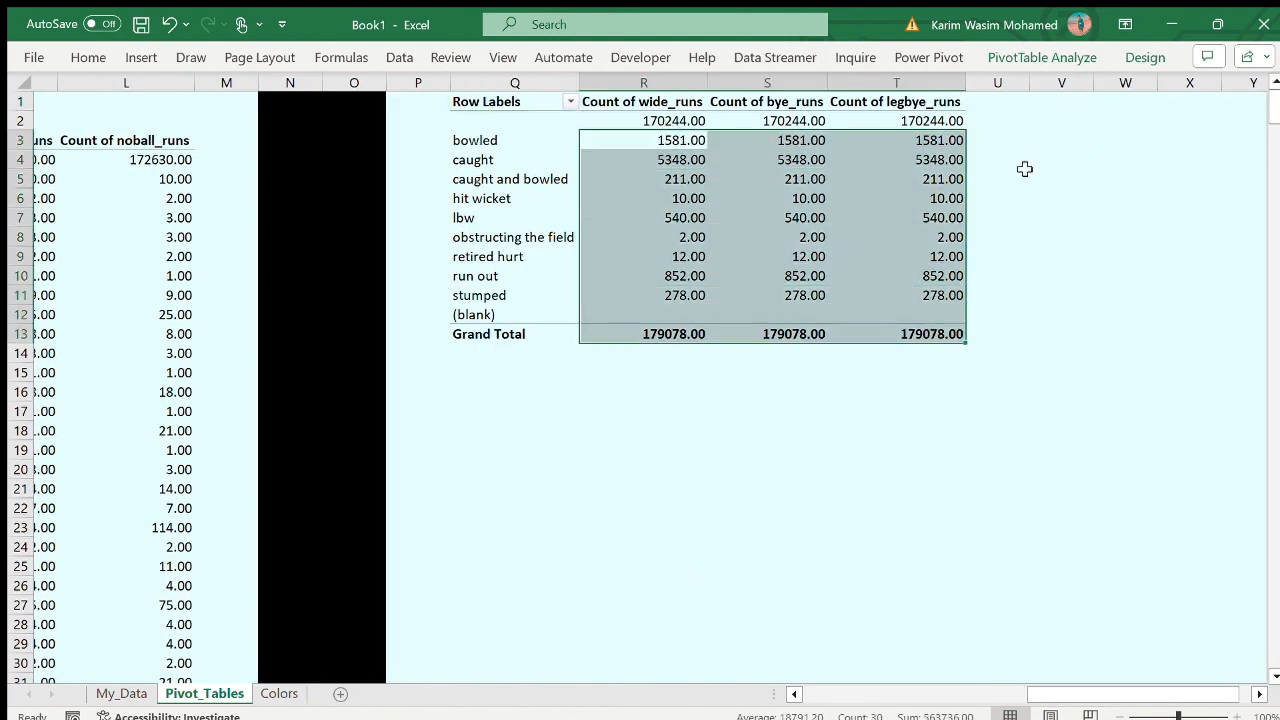
left_click(1036, 161)
left_click(765, 229)
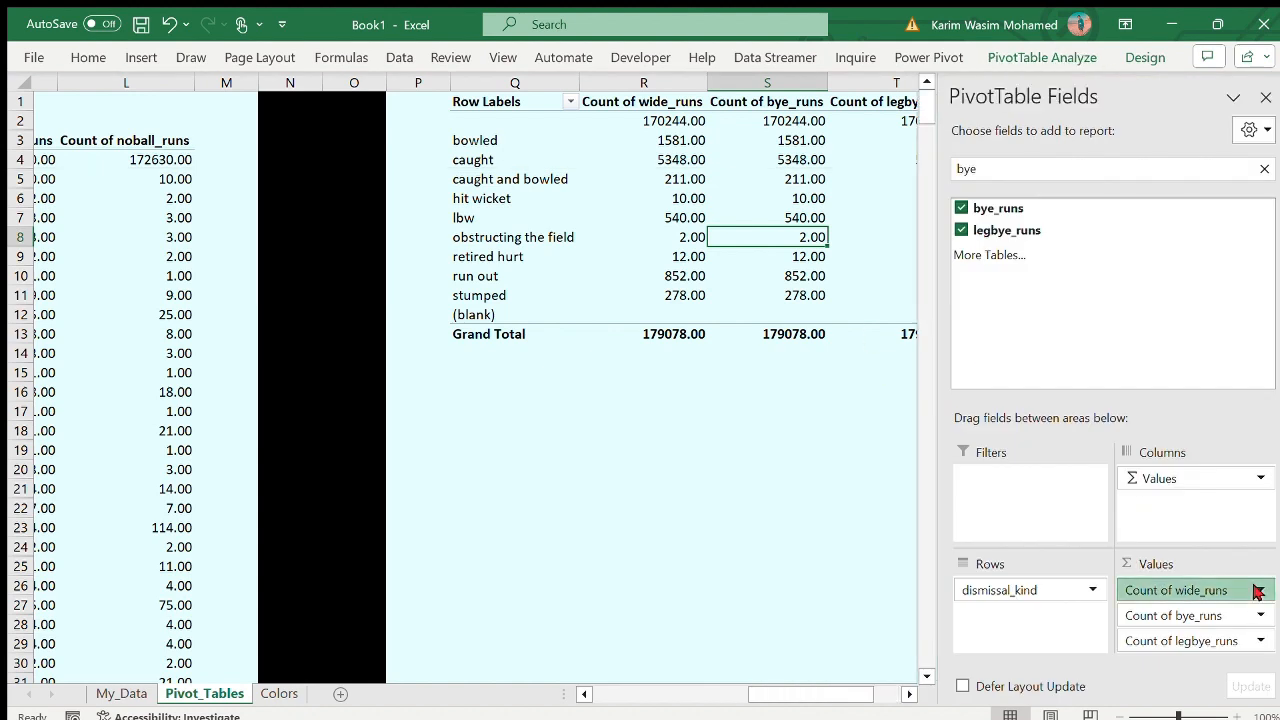
scroll(740, 563, "right", 2)
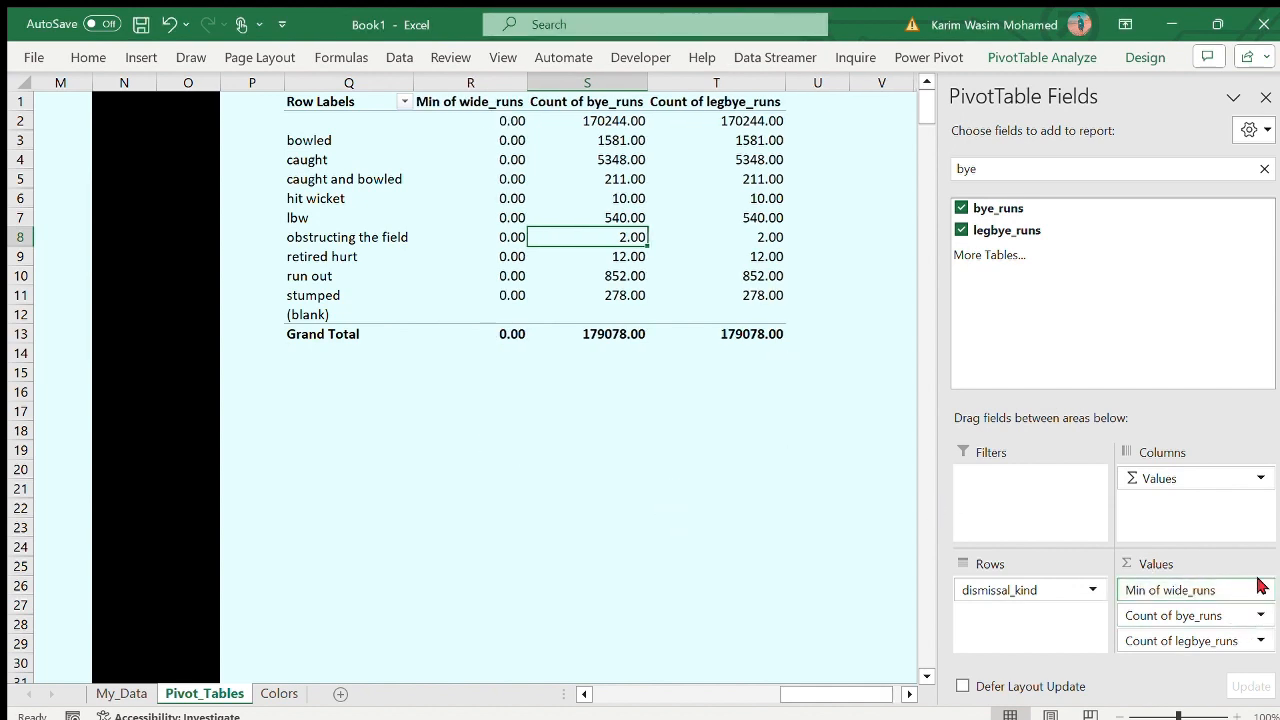
left_click(678, 517)
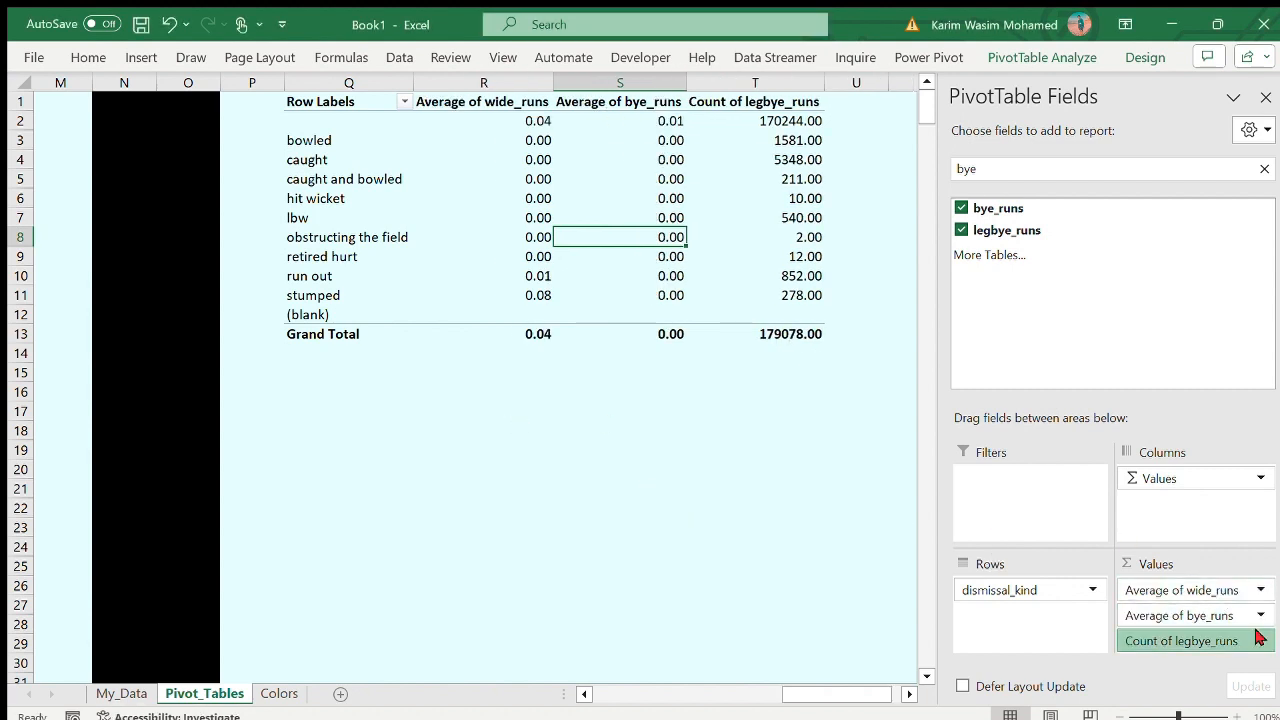
left_click(770, 396)
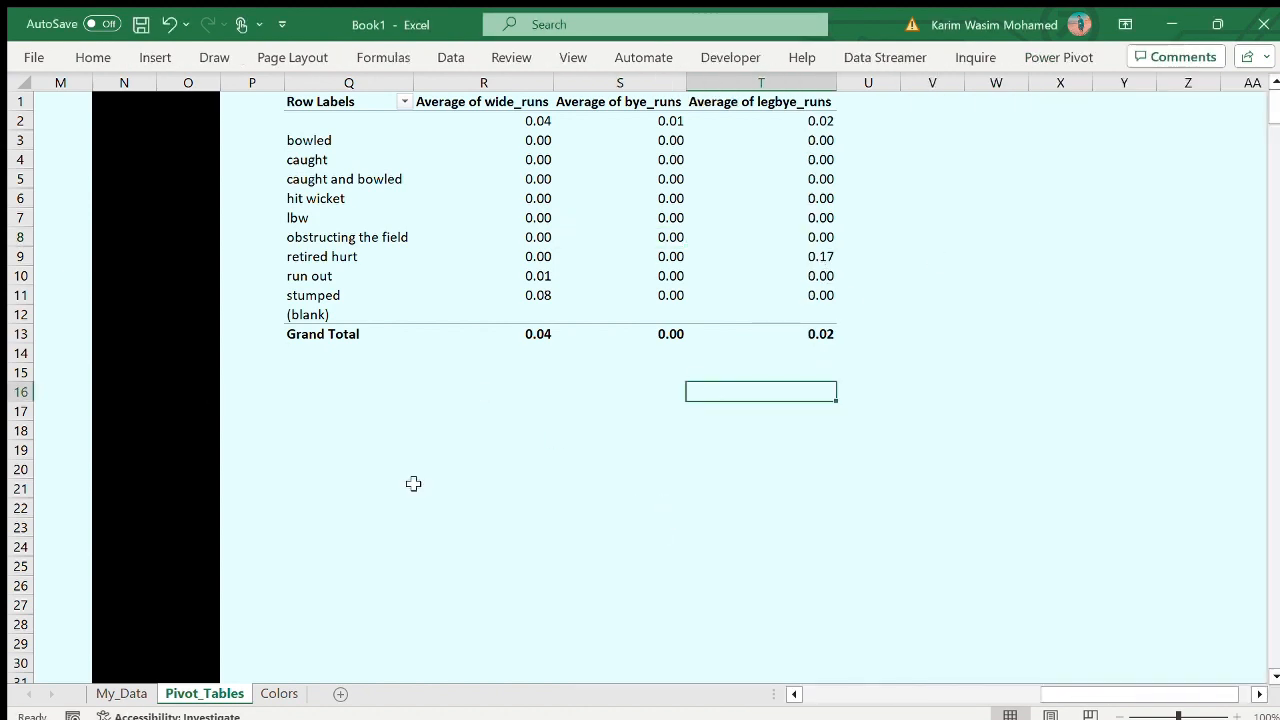
- Fill the range Q15:U16 below the runs-average PivotTable with black
scroll(323, 426, "left", 3)
scroll(351, 368, "right", 1)
left_click(360, 394)
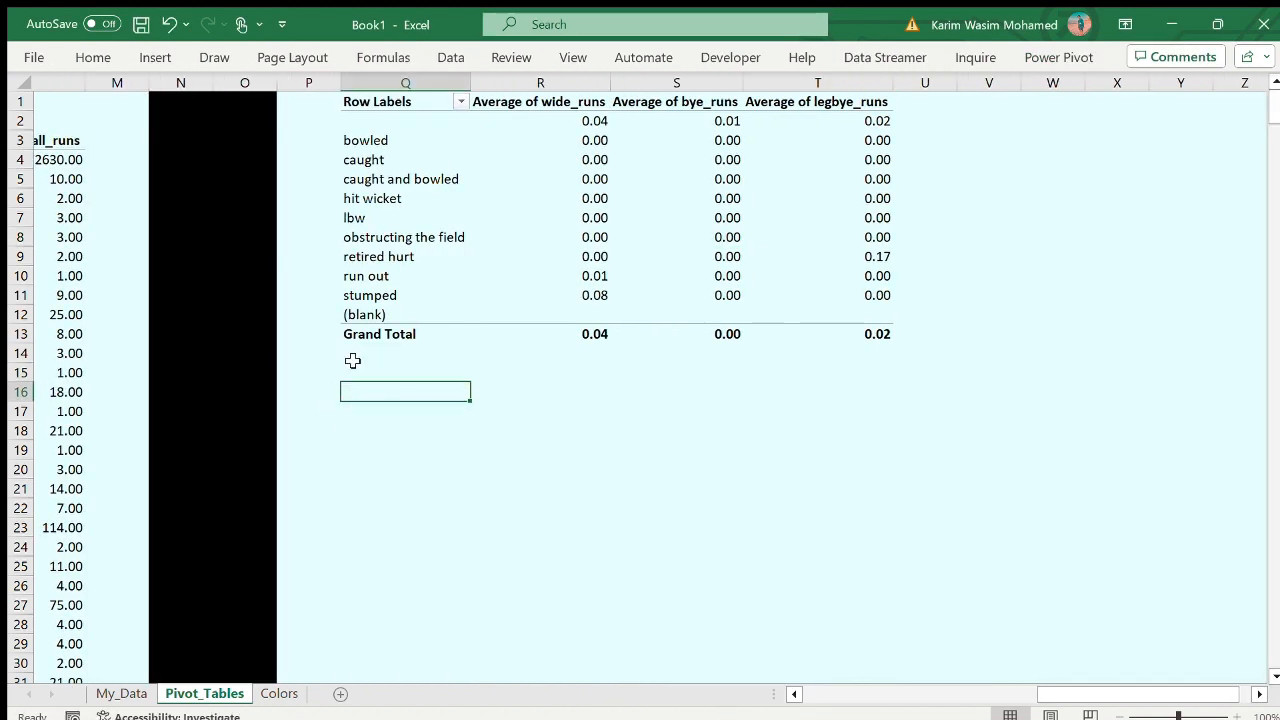
left_click_drag(354, 368, 932, 385)
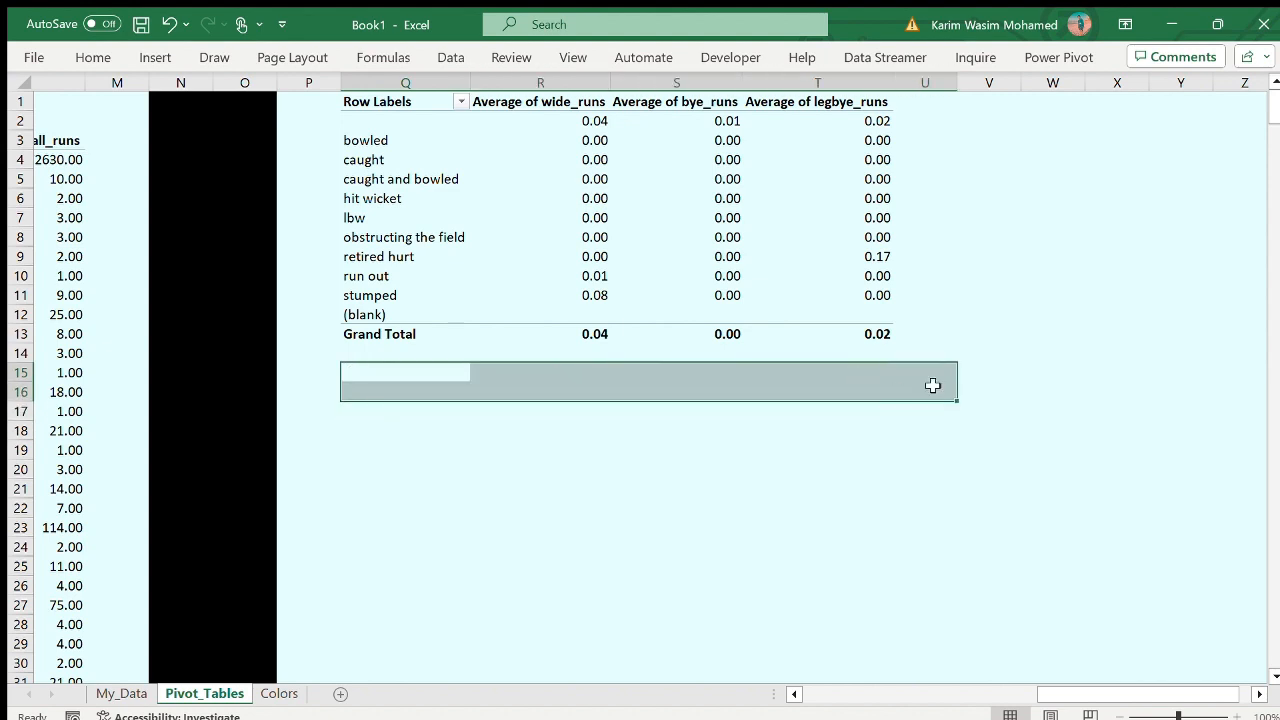
left_click(94, 58)
left_click(251, 120)
left_click(323, 406)
- Extend the black band in rows 15 and 16 into column P to join the vertical divider
left_click(349, 378)
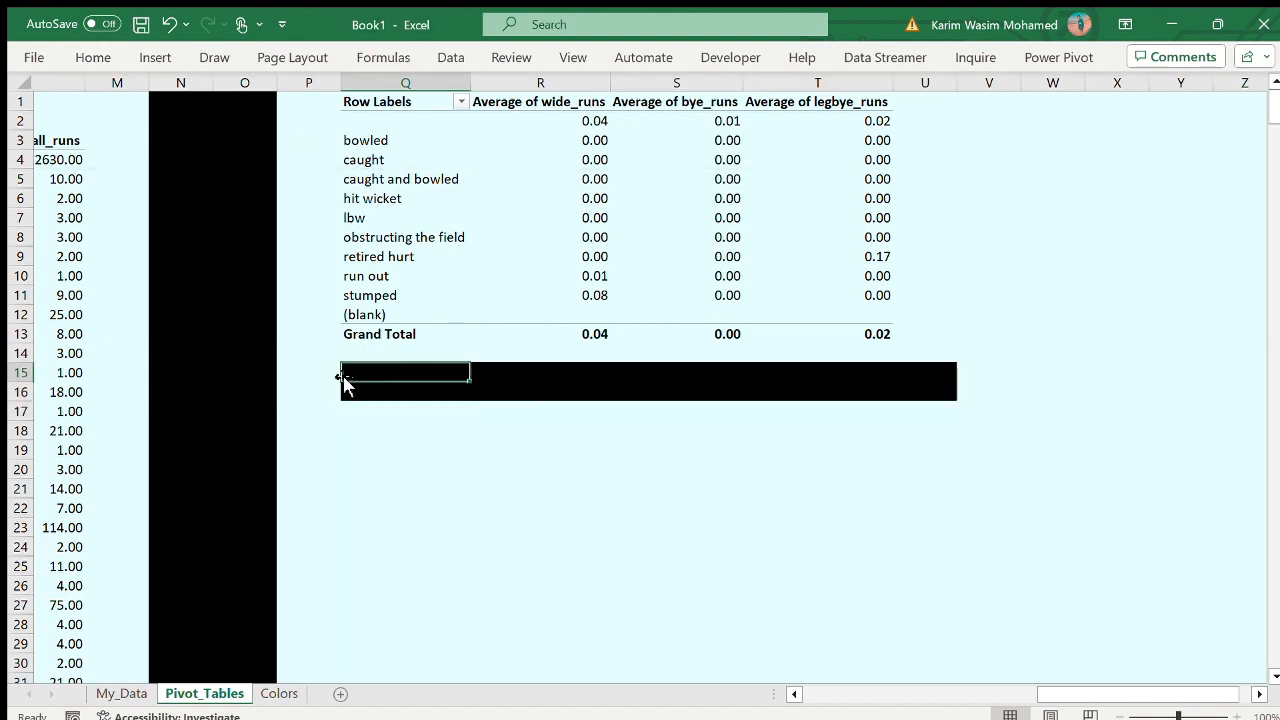
left_click_drag(467, 381, 290, 379)
left_click(448, 393)
left_click_drag(468, 401, 300, 392)
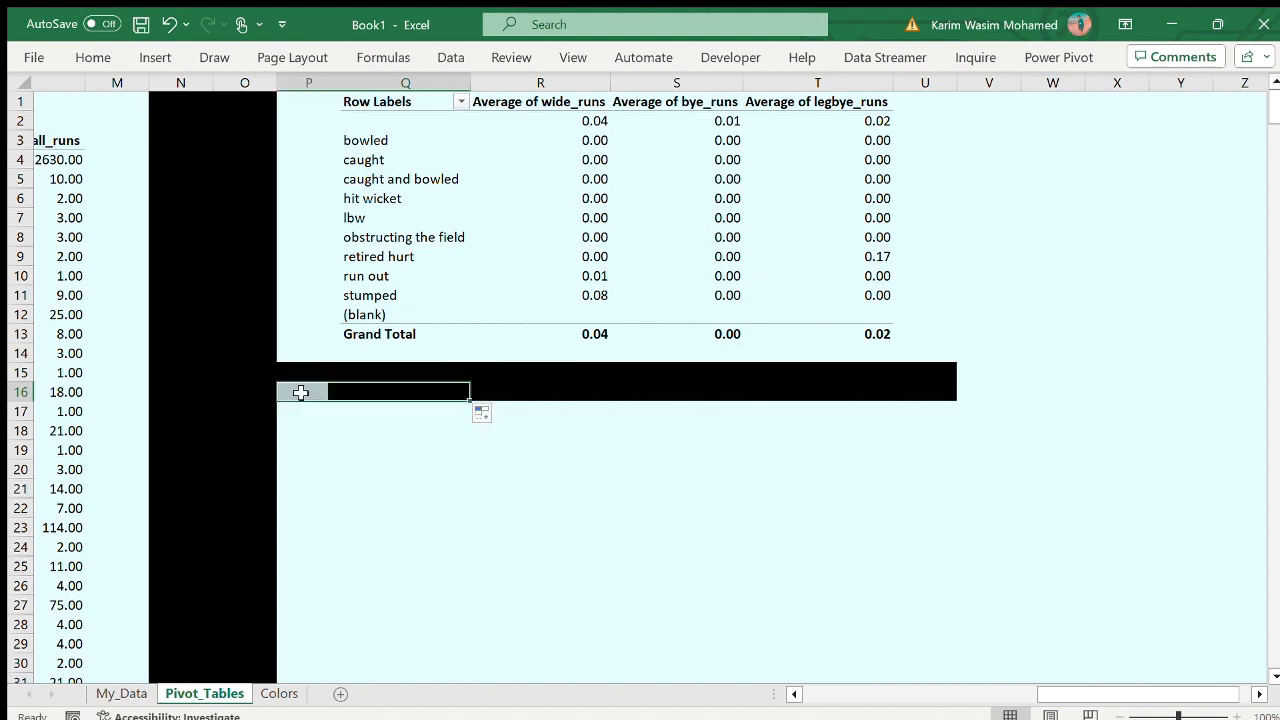
left_click(416, 486)
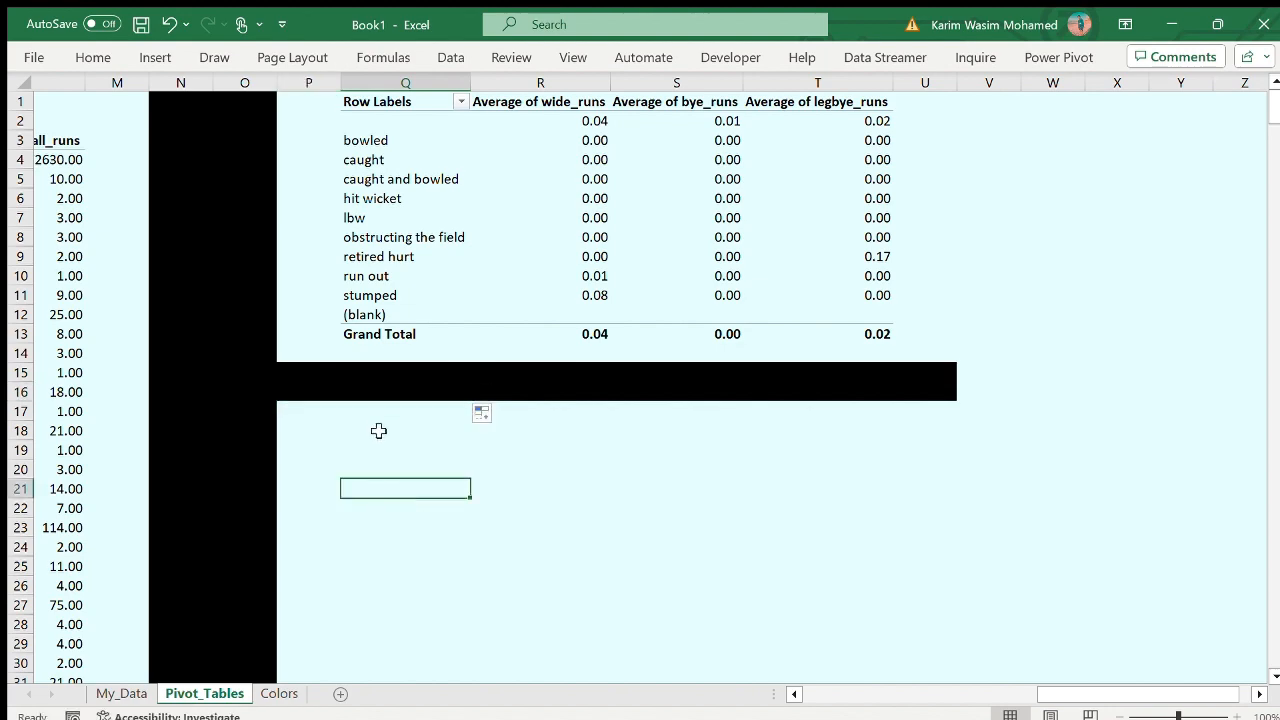
left_click(320, 424)
left_click(346, 426)
scroll(346, 426, "left", 10)
left_click_drag(140, 141, 490, 391)
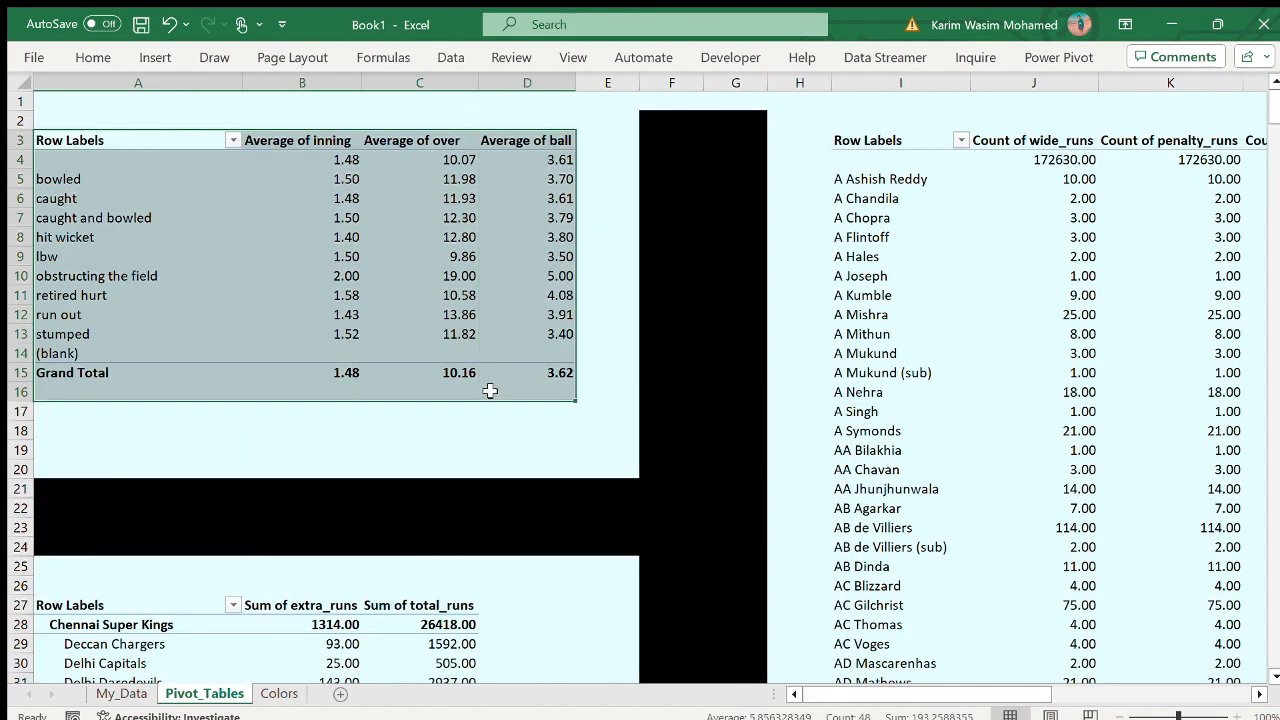
scroll(403, 509, "right", 5)
scroll(271, 423, "left", 1)
left_click(270, 420)
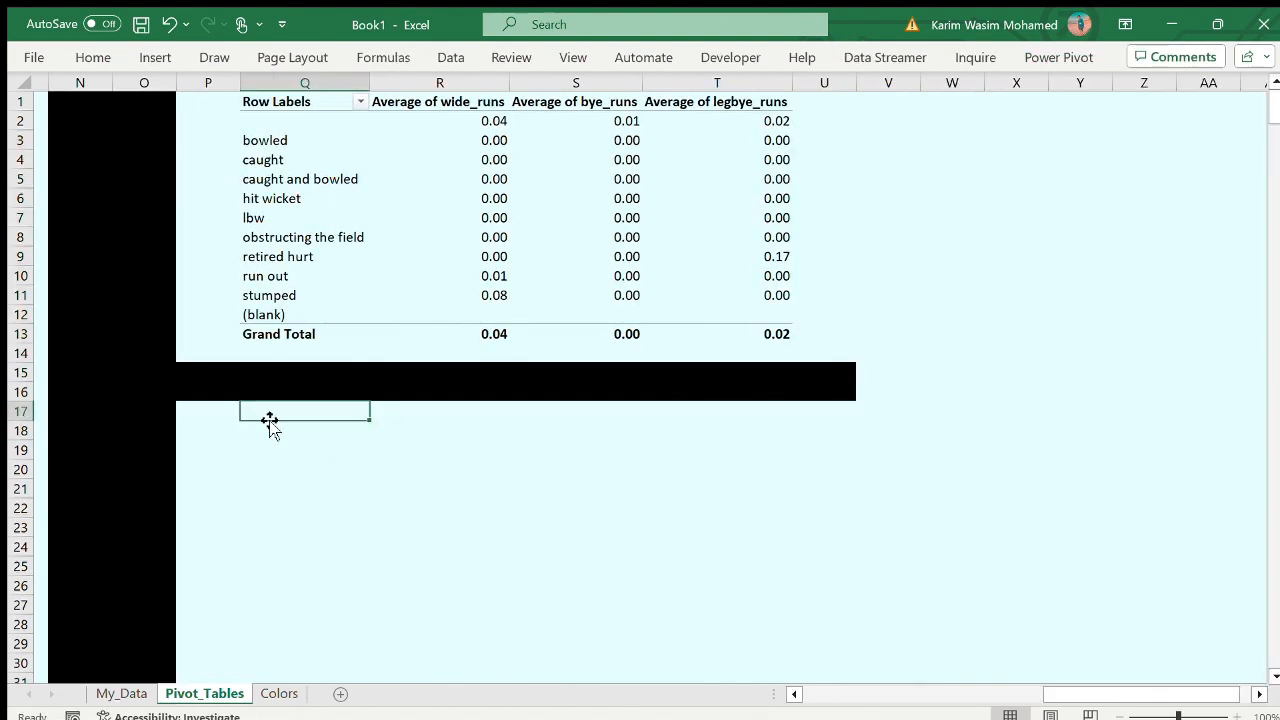
- Copy the averages PivotTable in A3:D16 and paste it at Q18, below the black band in rows 15 and 16
scroll(286, 429, "left", 10)
left_click_drag(140, 141, 491, 391)
key("ctrl+c")
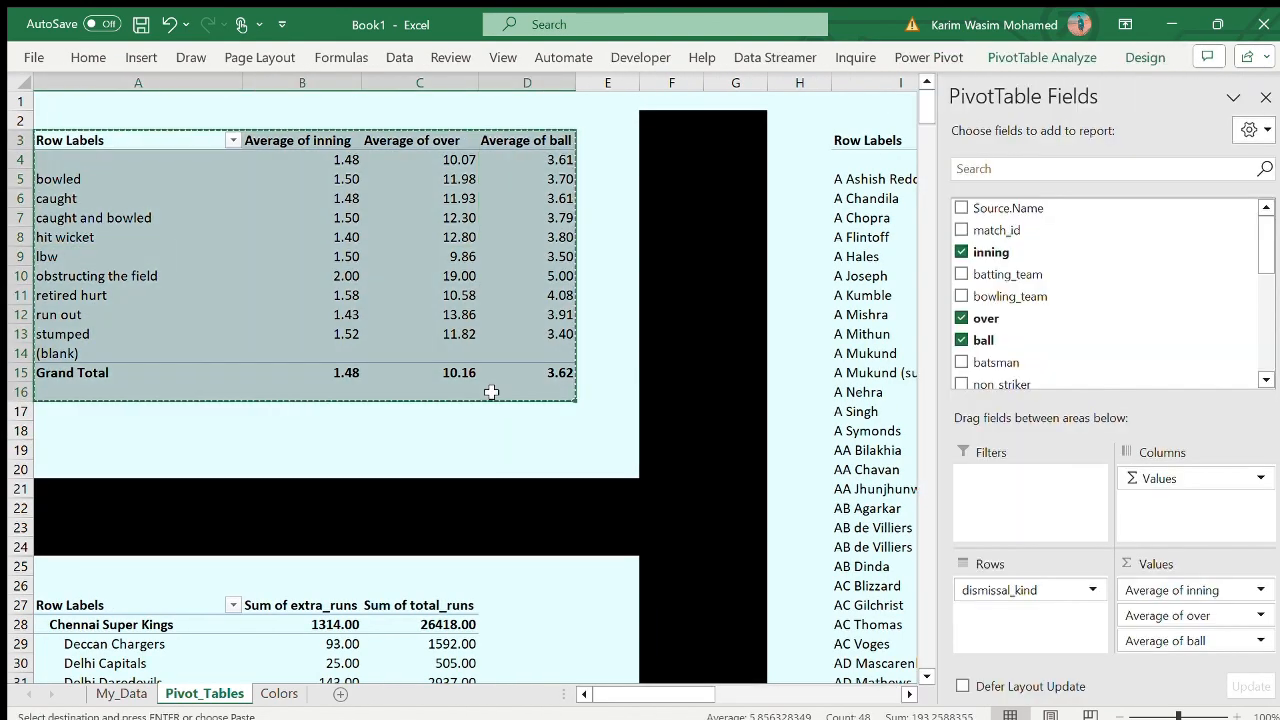
scroll(491, 391, "right", 10)
left_click(551, 431)
key("ctrl+v")
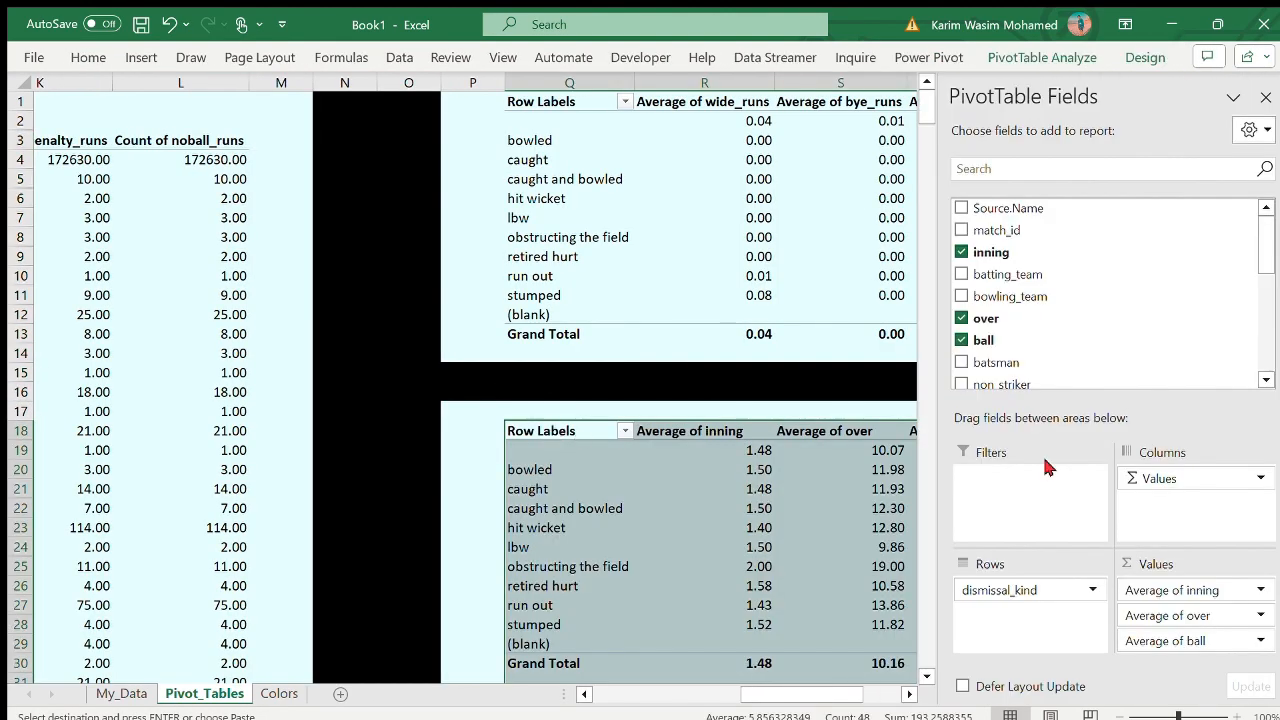
- Replace dismissal_kind with player_dismissed in the rows of the PivotTable at Q18 and remove all its average values
left_click(1060, 169)
type("pl")
left_click_drag(1017, 208, 1025, 638)
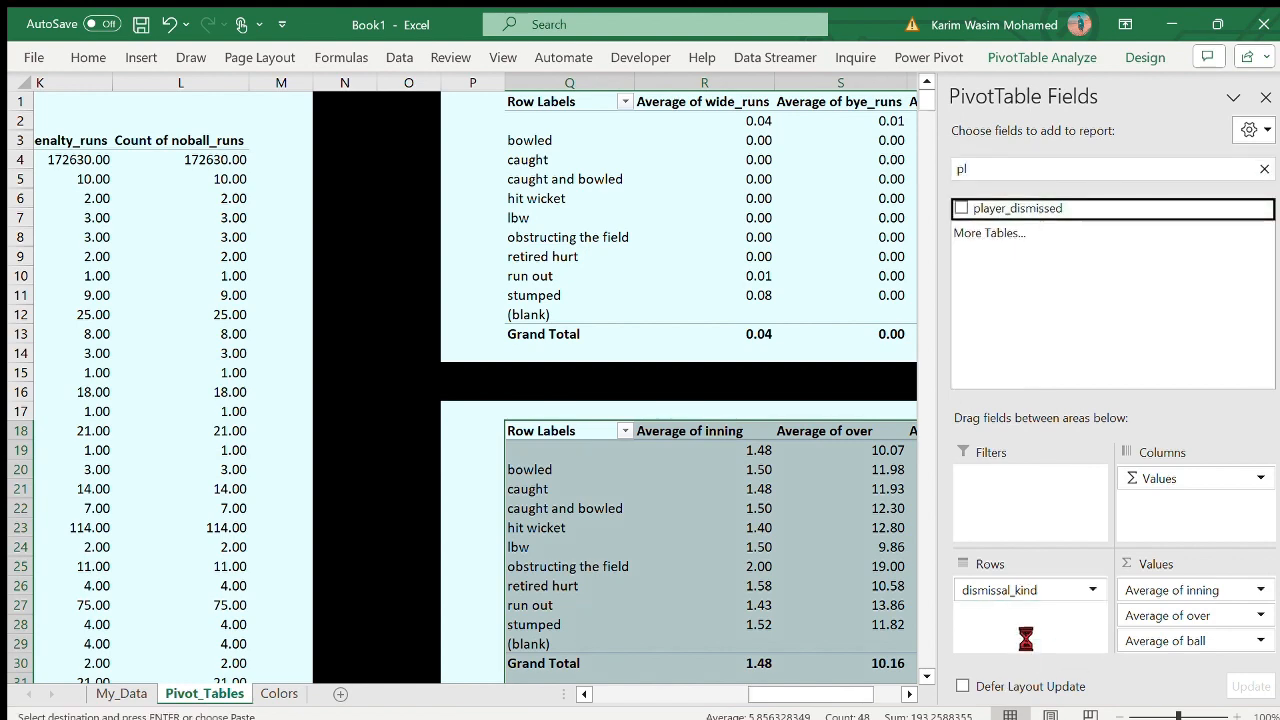
left_click_drag(1020, 591, 1076, 324)
left_click_drag(1172, 590, 1250, 430)
left_click_drag(1172, 590, 1062, 140)
- Add bye_runs, legbye_runs and batsman as values of the PivotTable at Q18
double_click(1060, 169)
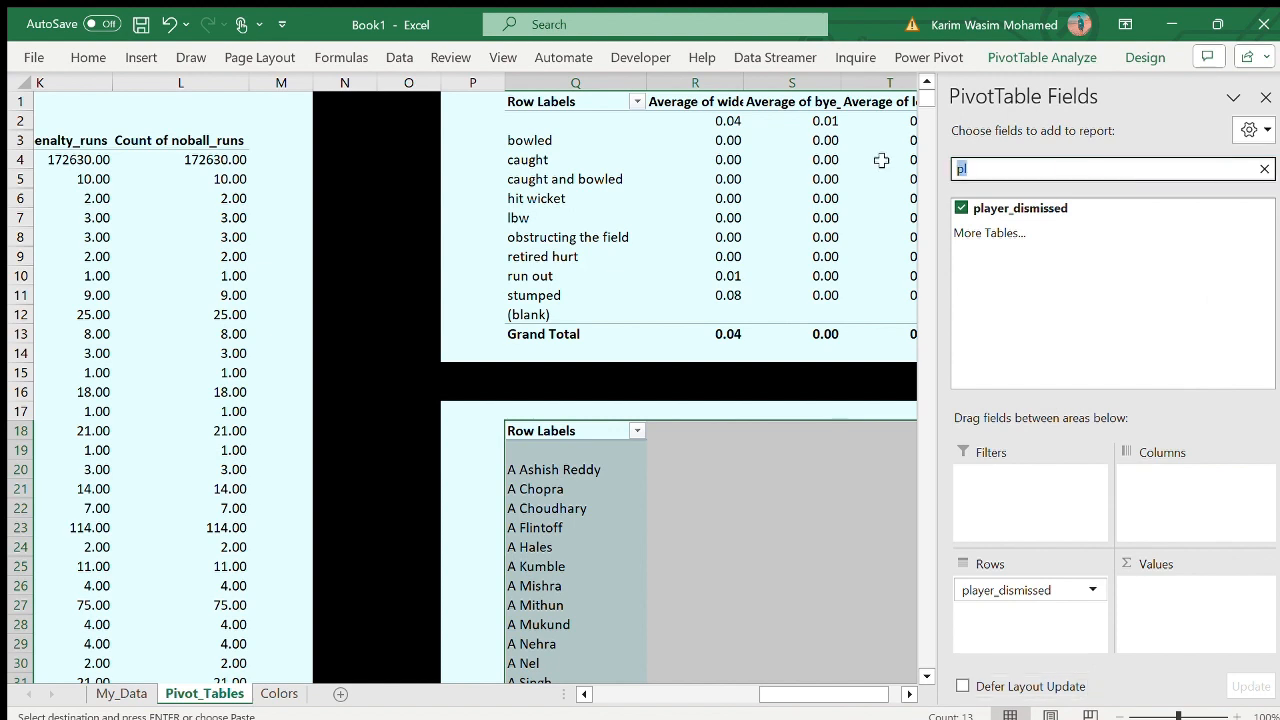
type("BY")
left_click_drag(1000, 208, 1170, 590)
left_click_drag(1062, 232, 1145, 622)
key("BackSpace")
type("a")
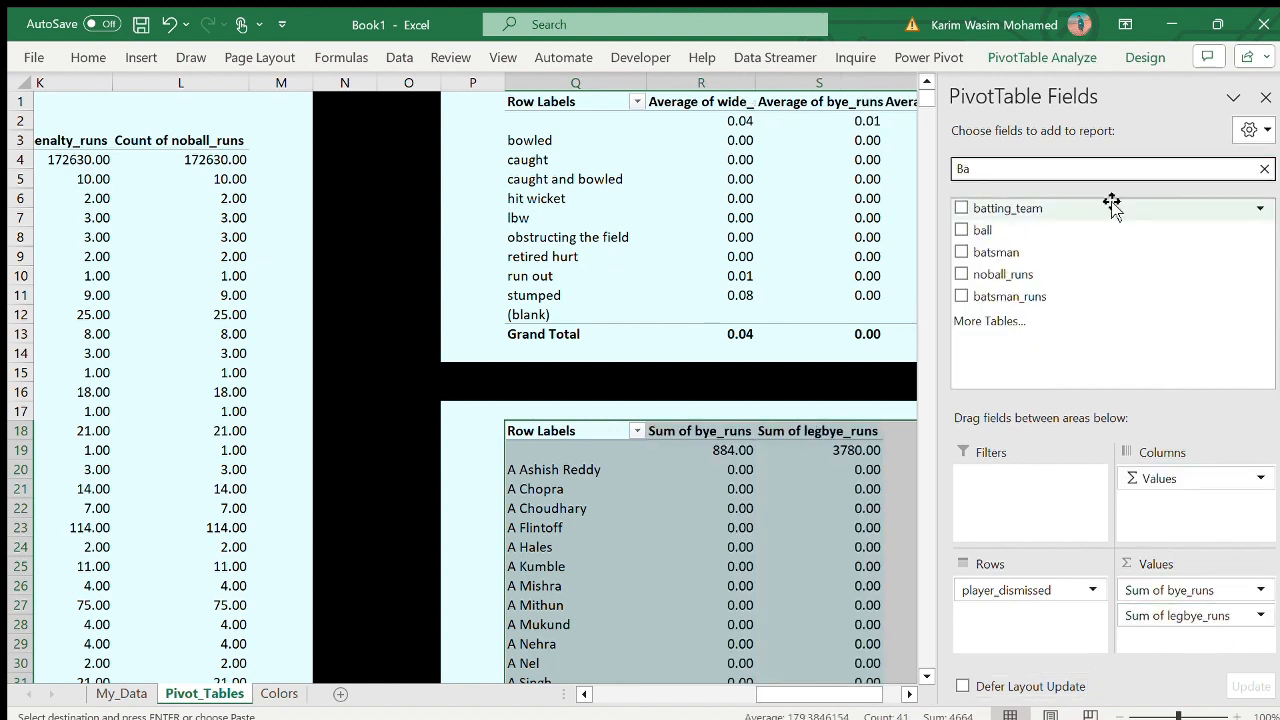
left_click_drag(1000, 252, 1160, 645)
scroll(754, 437, "right", 2)
scroll(754, 437, "down", 3)
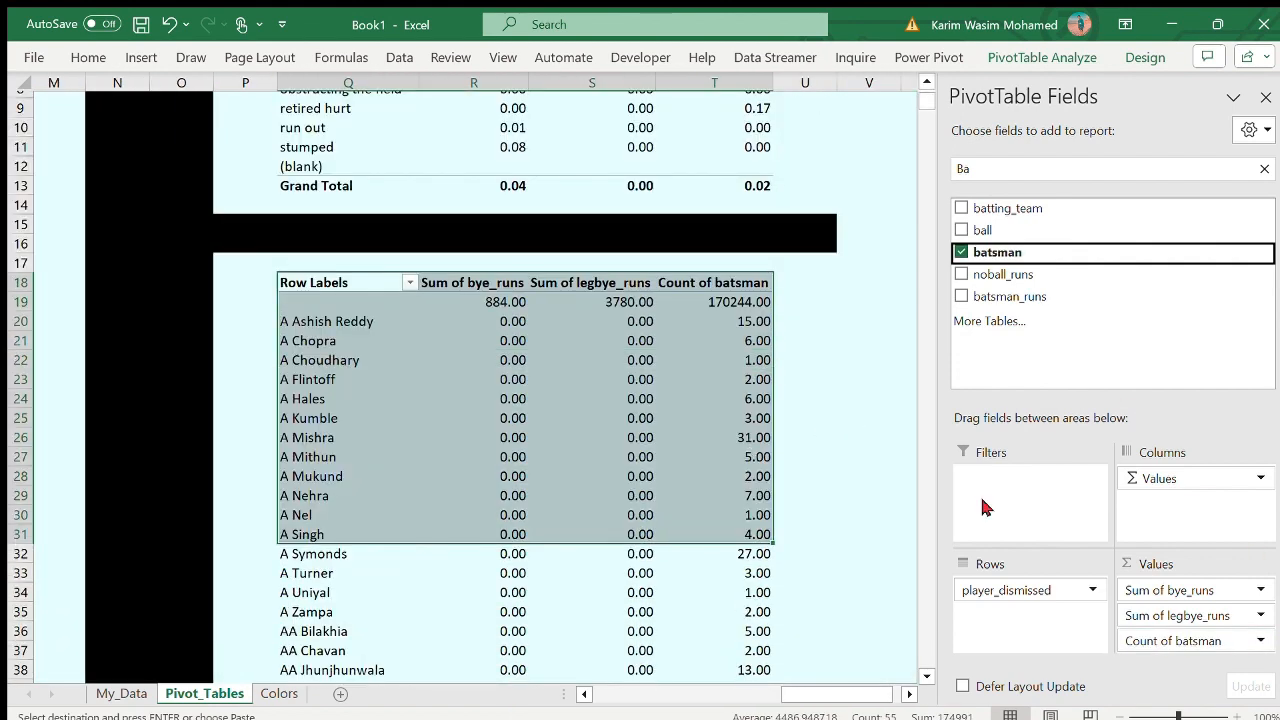
- Try summarising bye_runs by count in the PivotTable at Q18, and set it back to sum
left_click(1258, 584)
left_click(1192, 560)
left_click(648, 512)
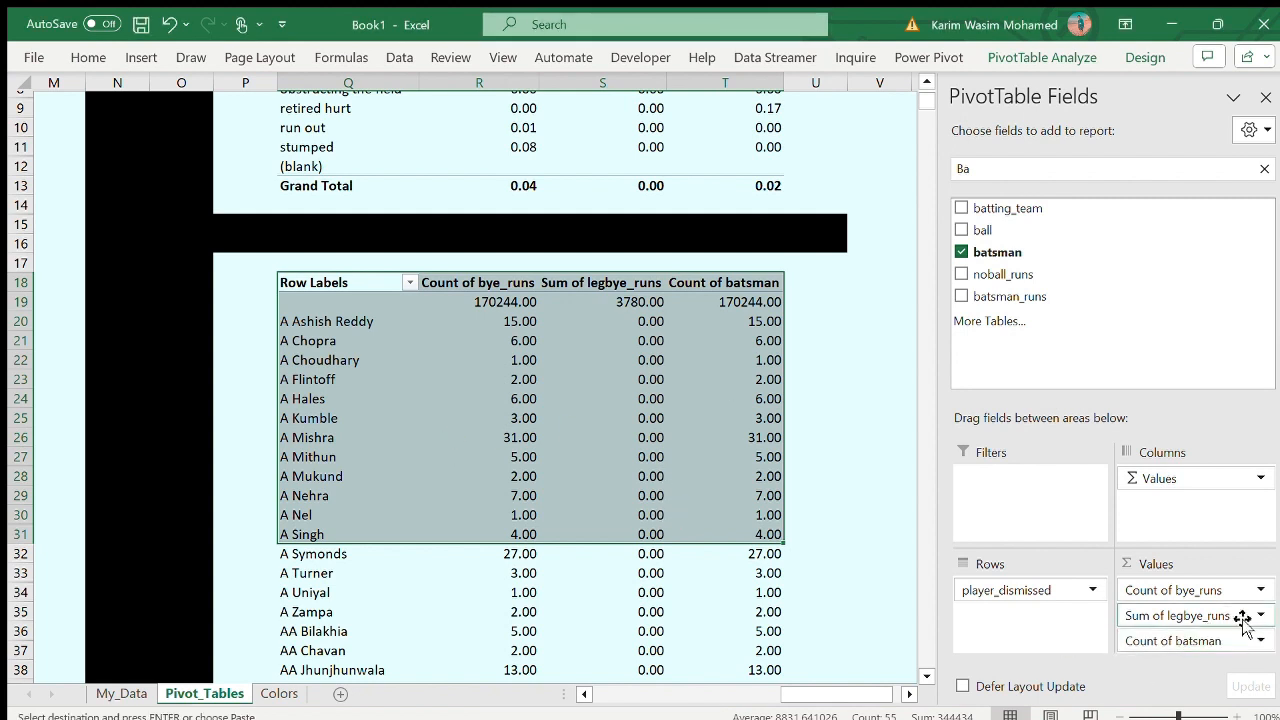
left_click(1260, 592)
left_click(1203, 570)
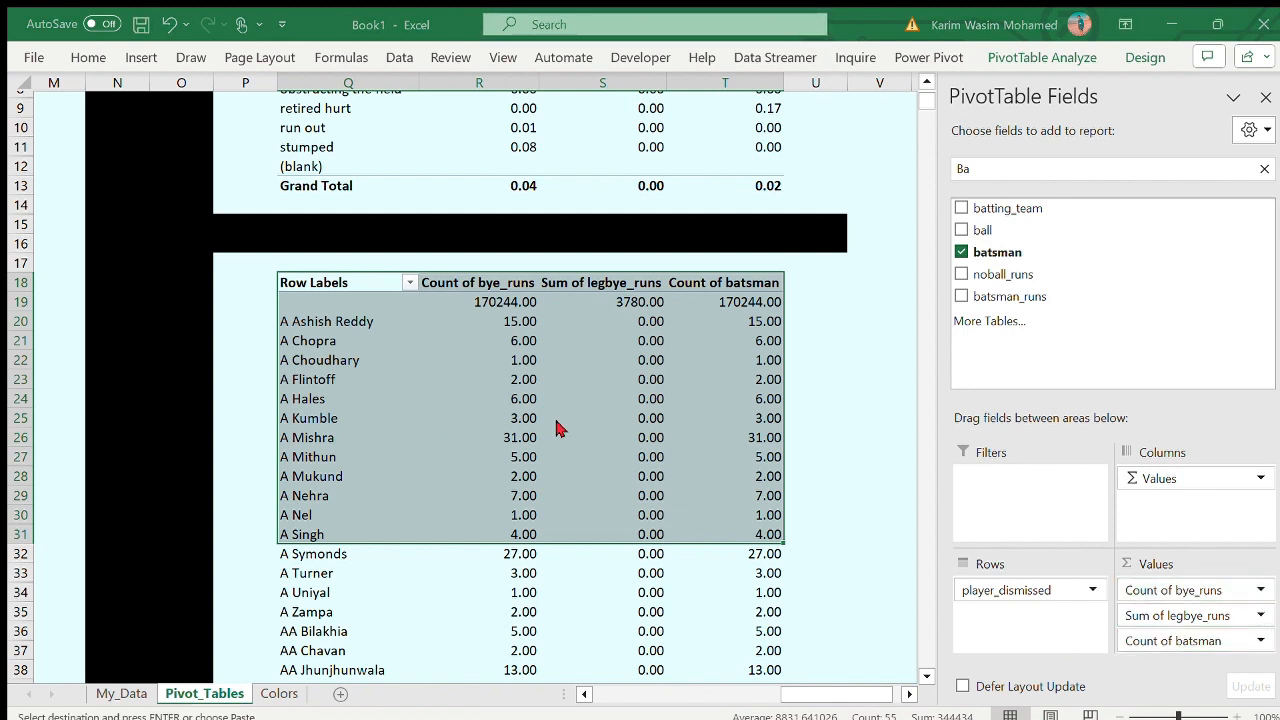
left_click(481, 376)
left_click(691, 509)
- Summarise batsman by sum instead of count in the PivotTable at Q18 and close the field list
left_click(1257, 640)
left_click(1194, 604)
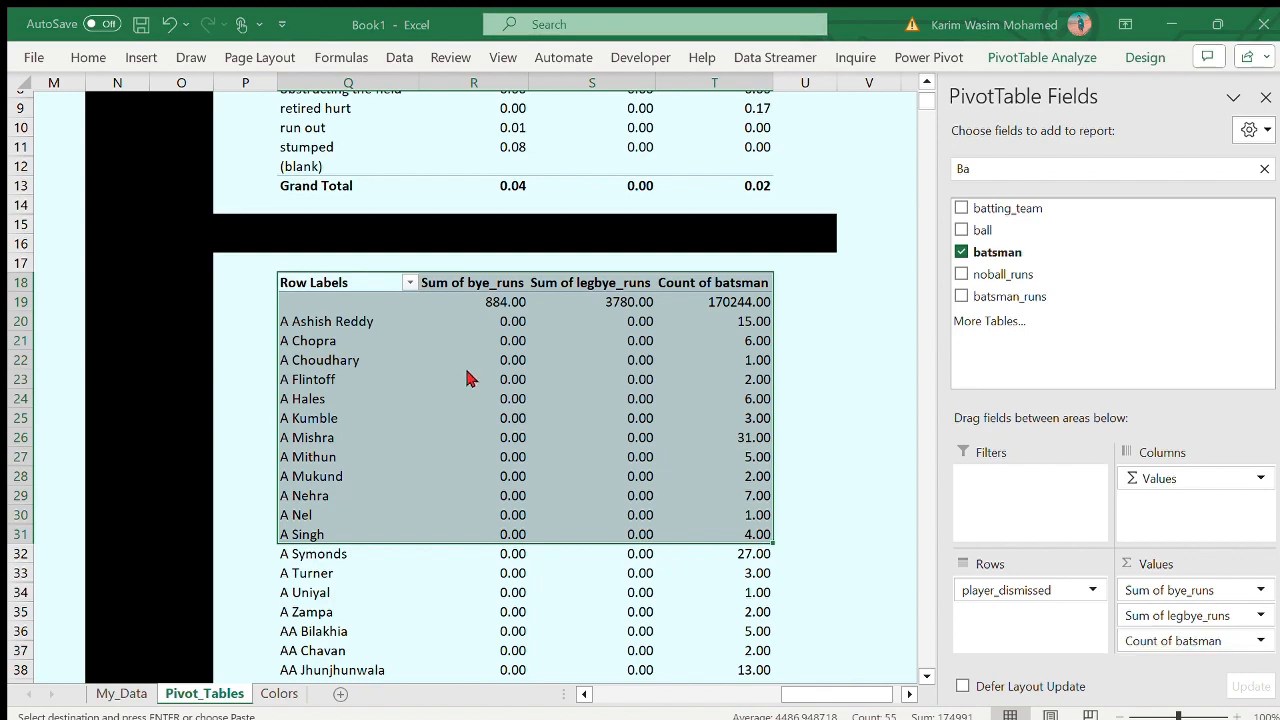
left_click(470, 378)
left_click(686, 517)
left_click(1266, 97)
- Remove player_dismissed from the rows of the PivotTable at Q18
left_click(814, 337)
scroll(614, 464, "down", 20)
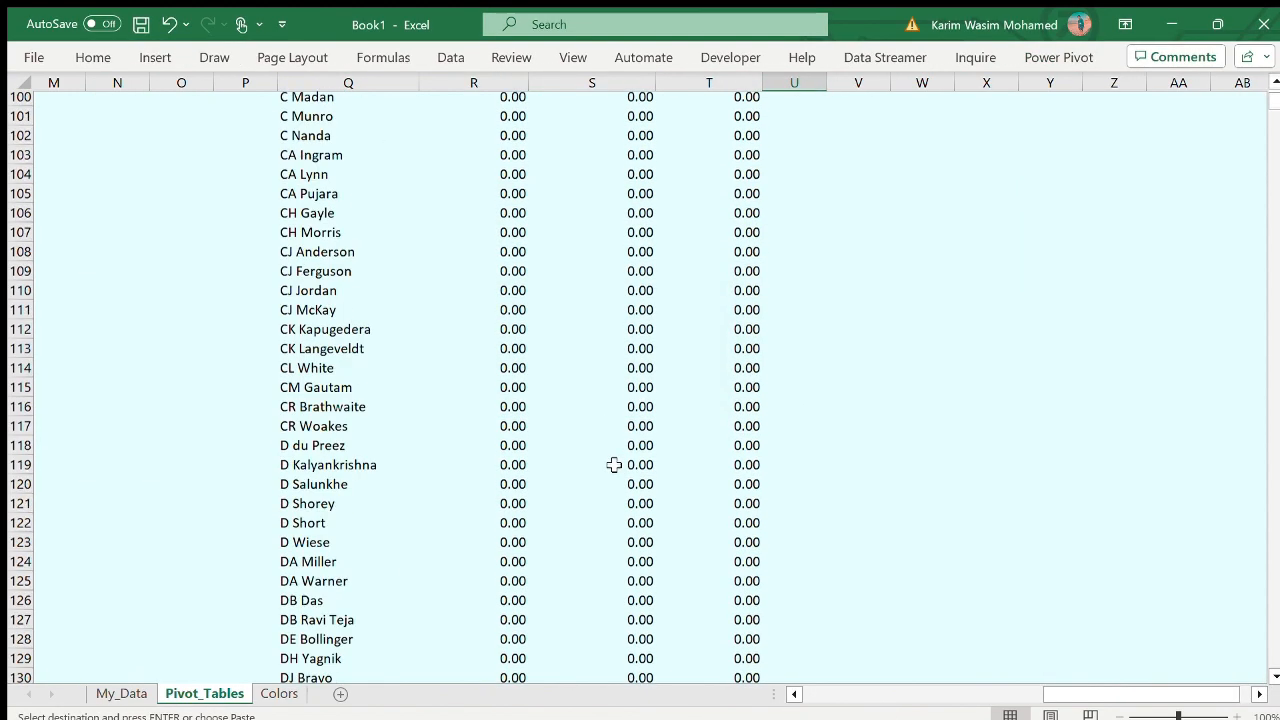
scroll(614, 464, "up", 20)
scroll(617, 543, "down", 20)
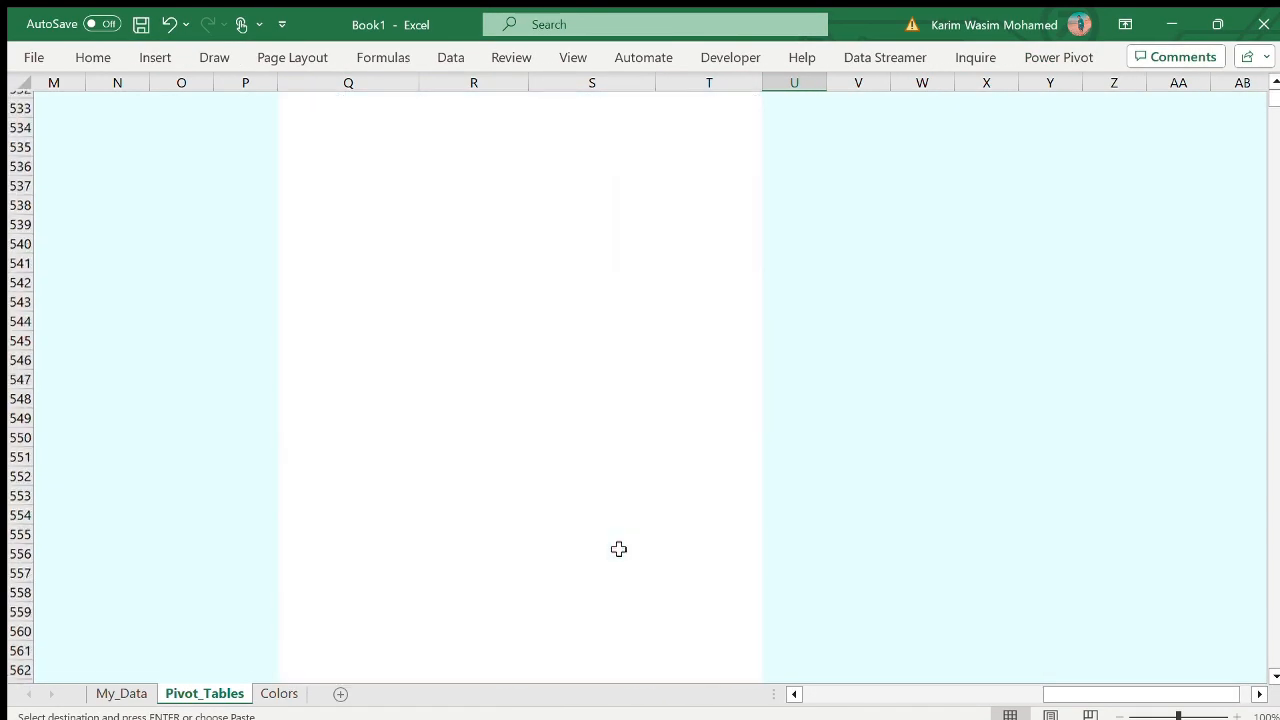
scroll(618, 549, "up", 20)
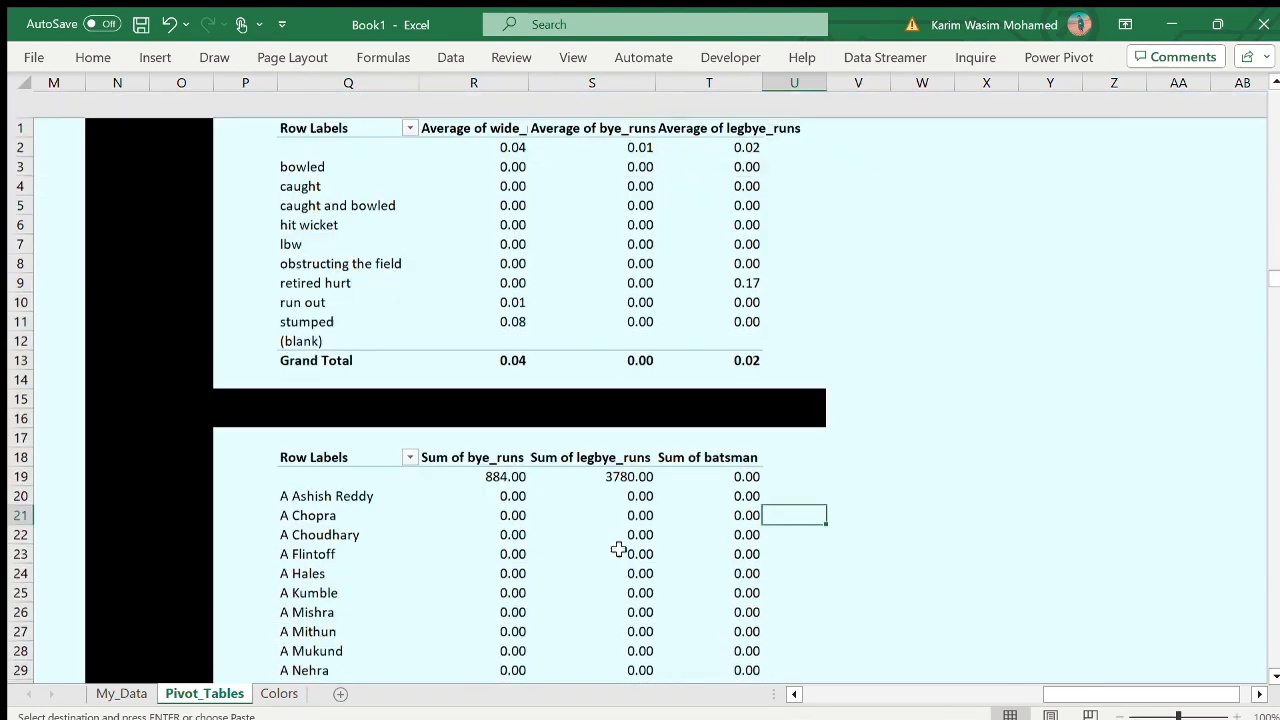
scroll(619, 549, "down", 1)
left_click(414, 489)
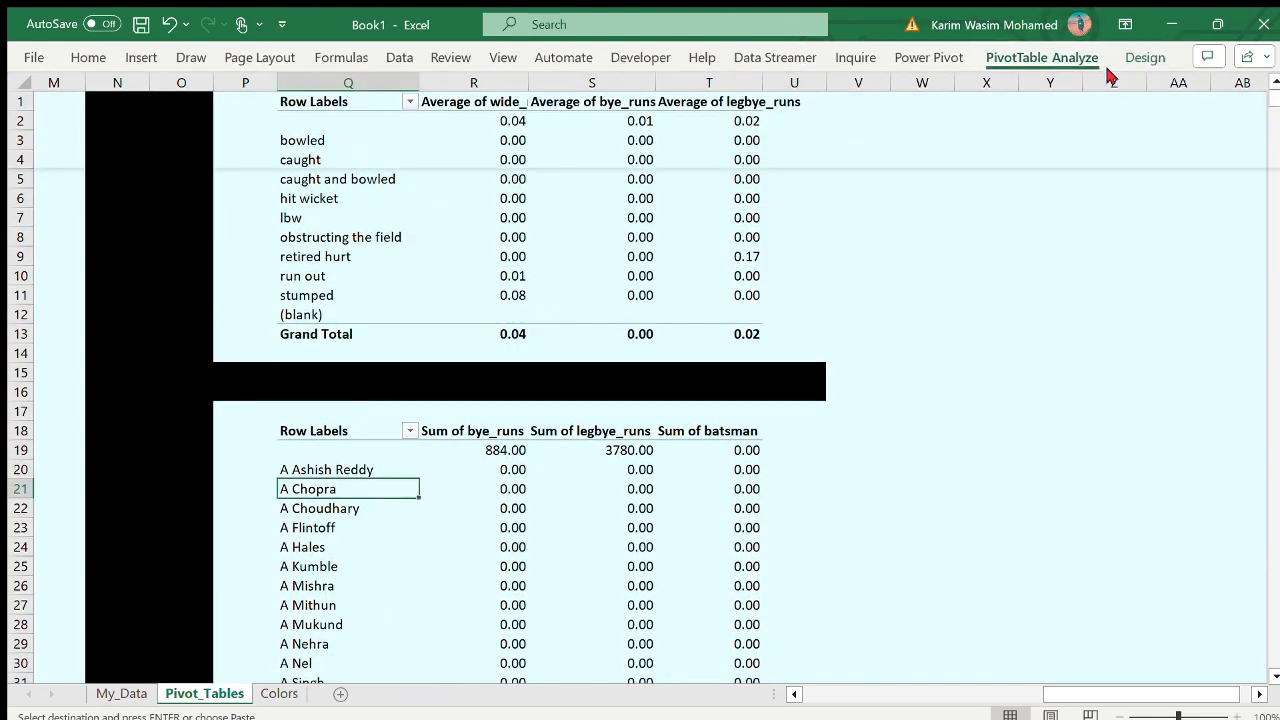
left_click(1114, 106)
left_click_drag(1036, 592, 1134, 334)
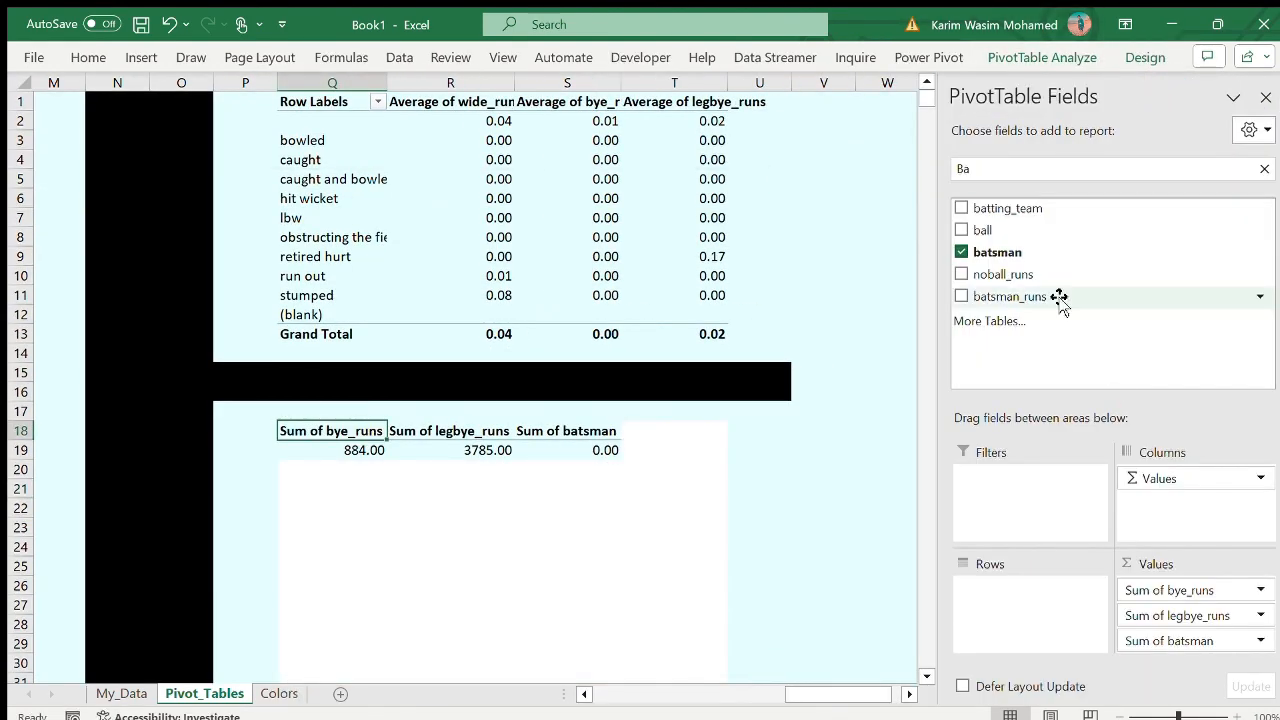
- Clear the field search and add fielder to the rows of the PivotTable at Q18
left_click(1264, 168)
left_click_drag(1040, 208, 1100, 323)
scroll(1100, 323, "down", 2)
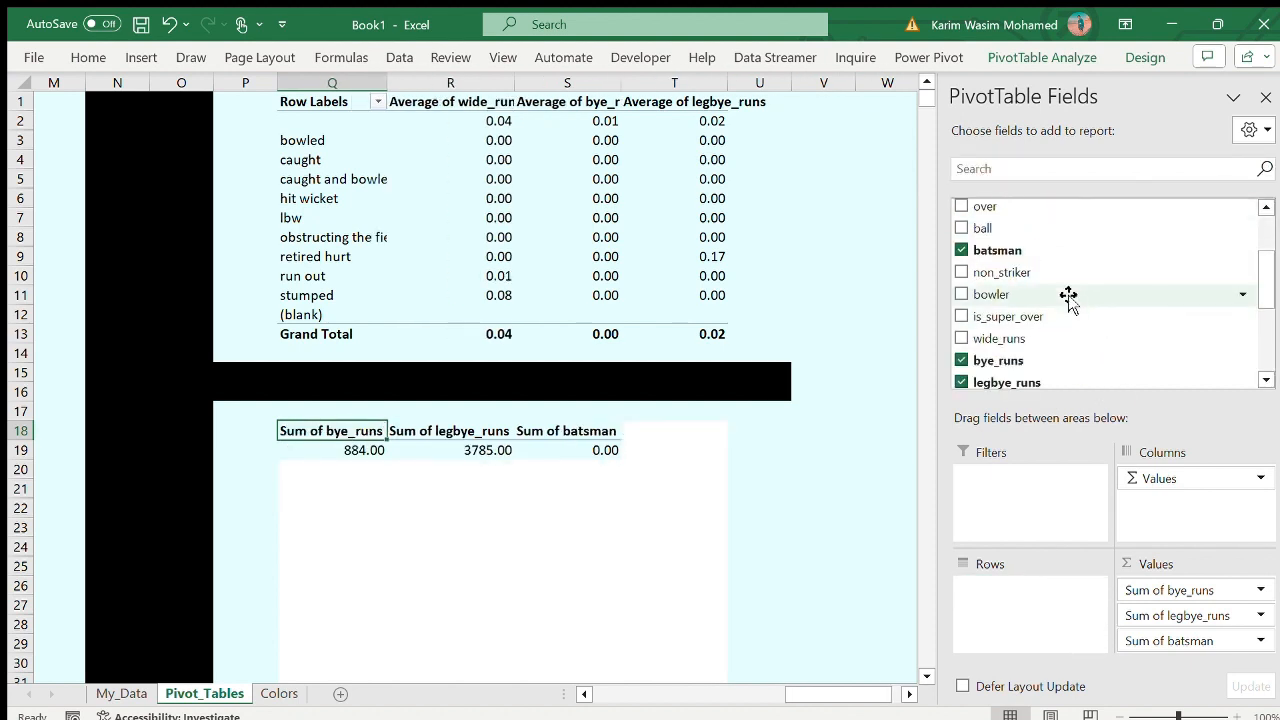
left_click_drag(1066, 272, 1008, 617)
scroll(1114, 380, "down", 3)
scroll(726, 495, "down", 20)
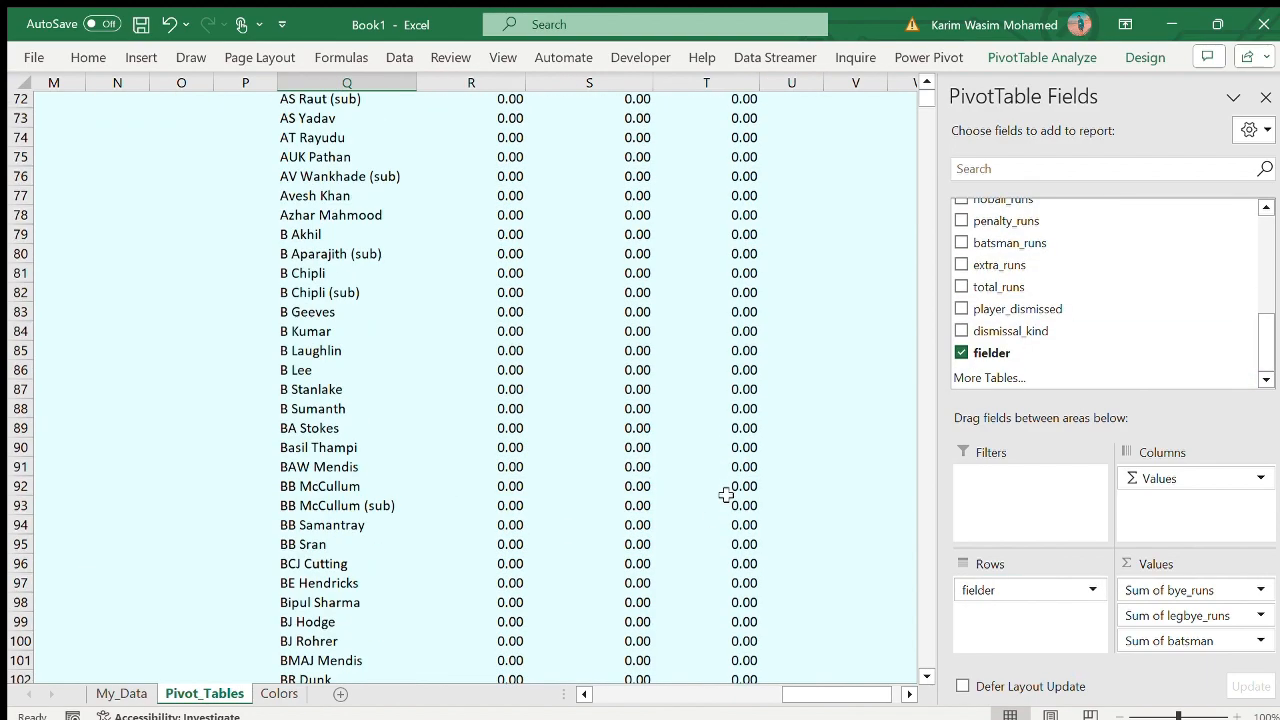
scroll(726, 495, "up", 20)
- Remove batsman from the values of the PivotTable at Q18, leaving bye_runs and legbye_runs
left_click_drag(1143, 645, 1180, 265)
scroll(556, 613, "down", 20)
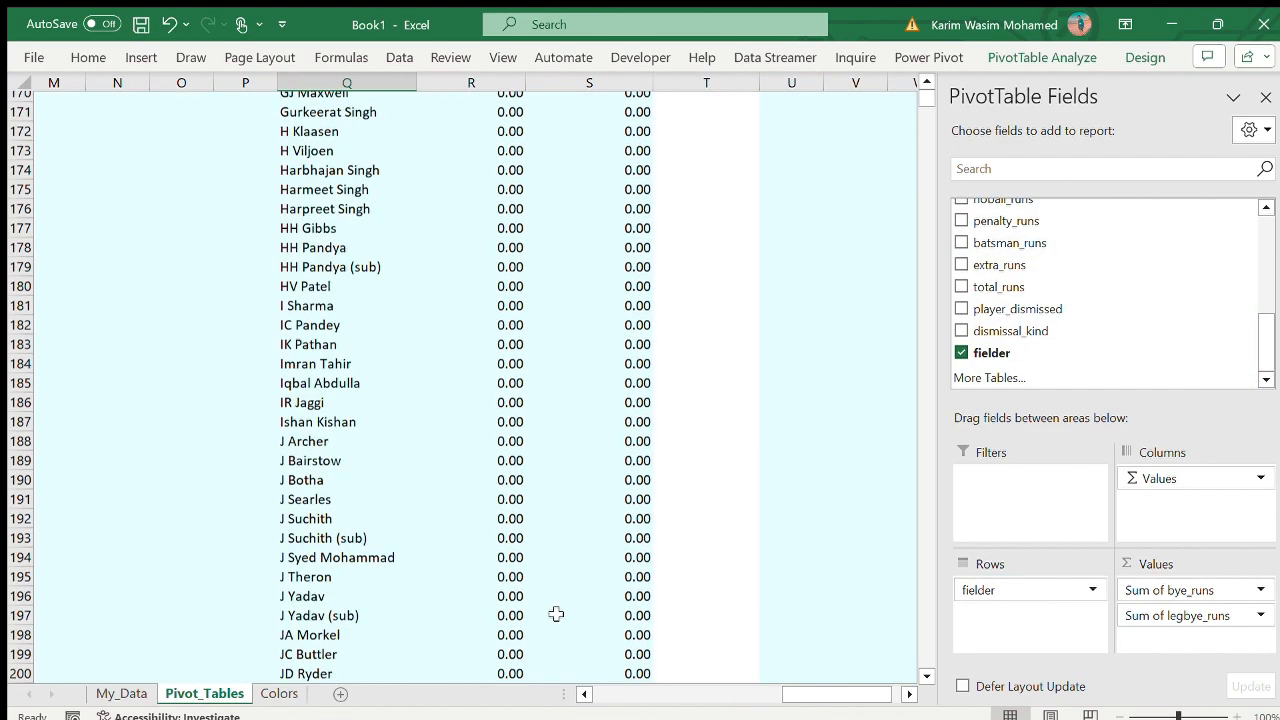
scroll(556, 613, "up", 20)
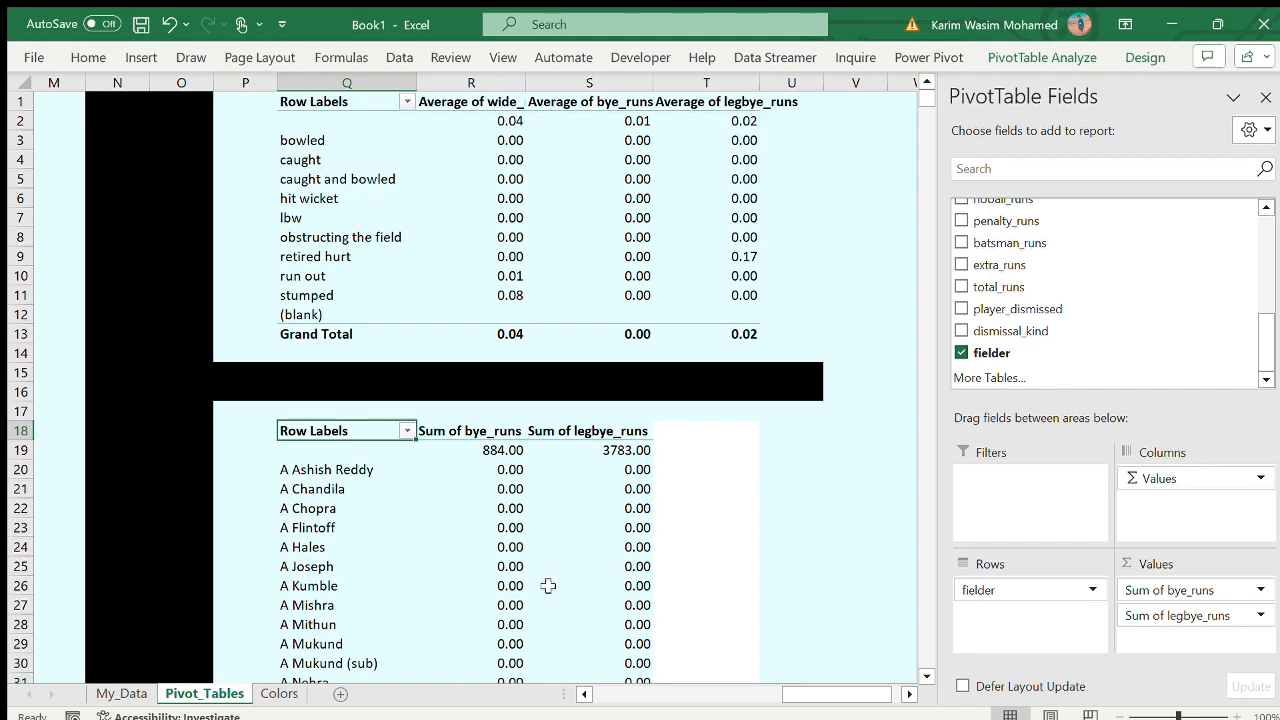
scroll(548, 585, "left", 10)
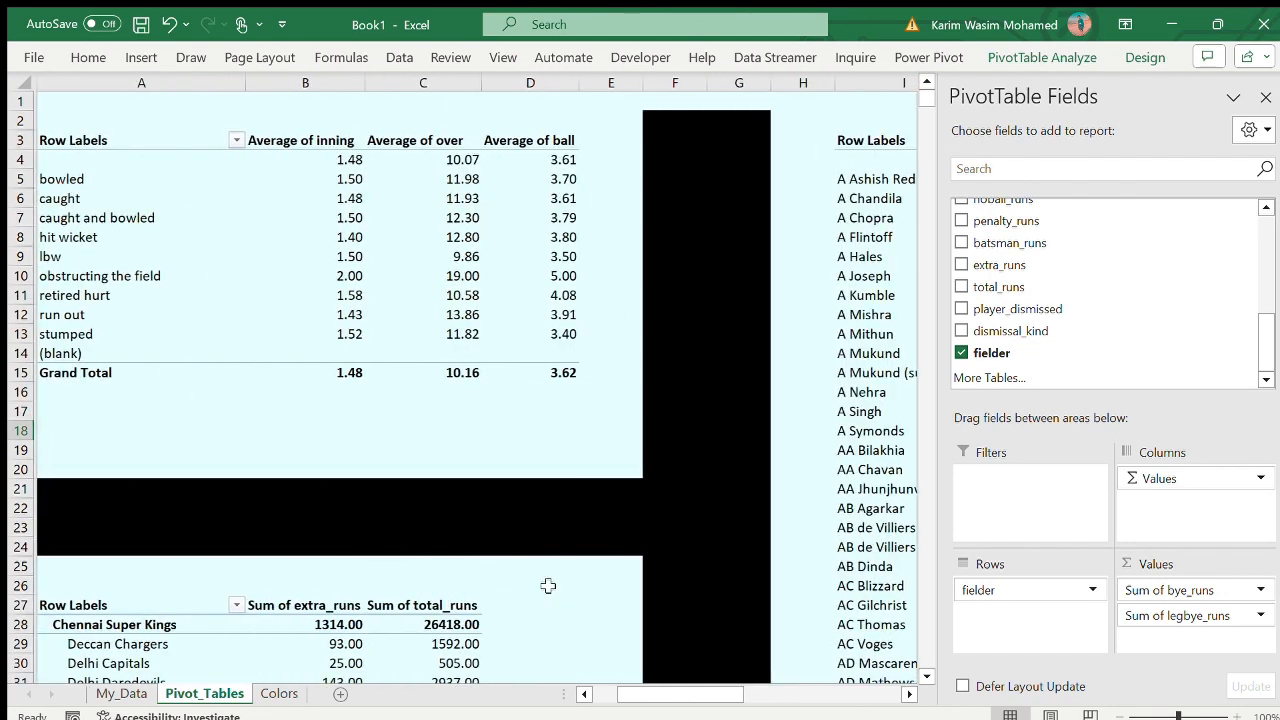
scroll(548, 585, "right", 10)
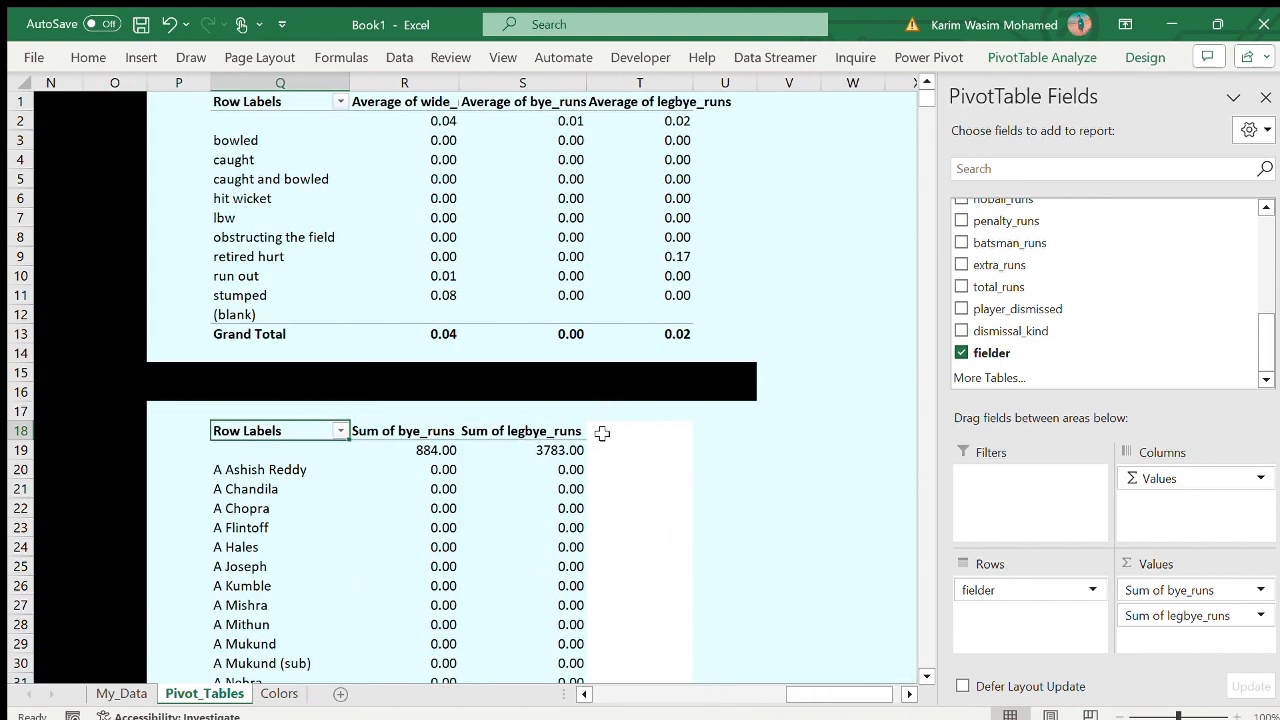
- Fill column T with the sheet's light cyan background colour
left_click(602, 432)
left_click(640, 82)
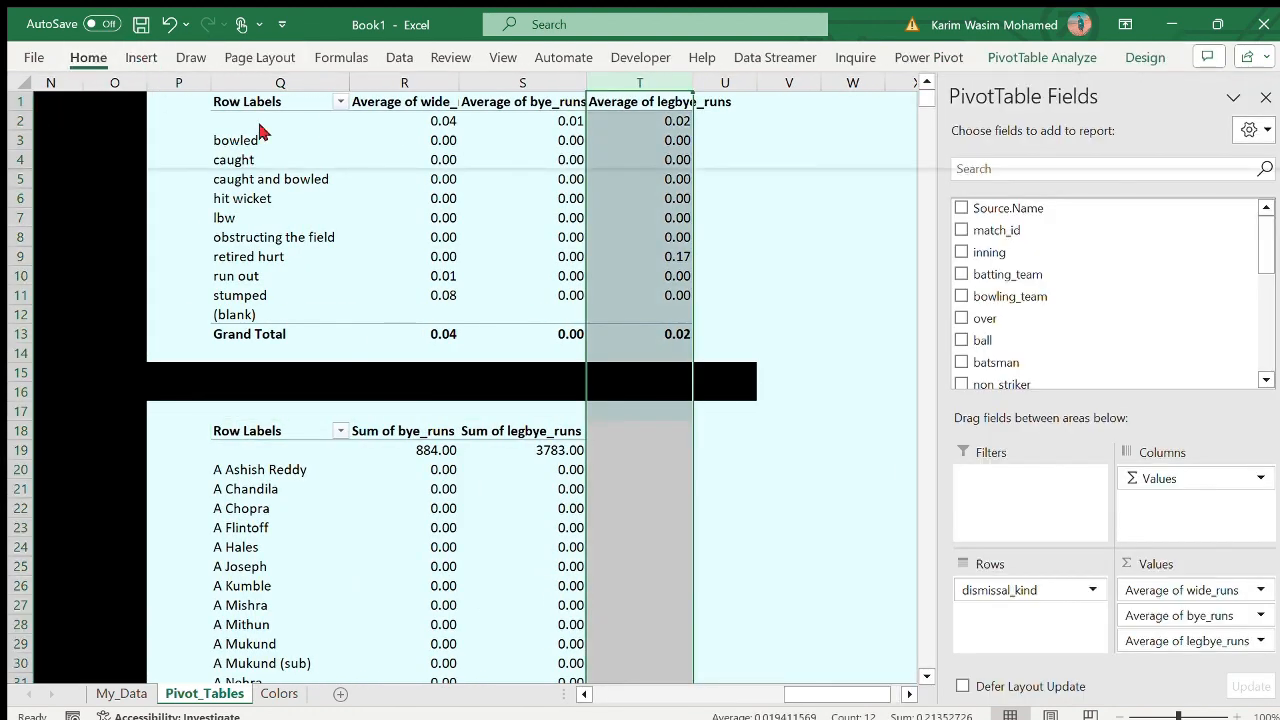
left_click(250, 380)
left_click(704, 510)
- Fill T15:T16 with black to close the gap in the horizontal divider
left_click_drag(640, 374, 664, 389)
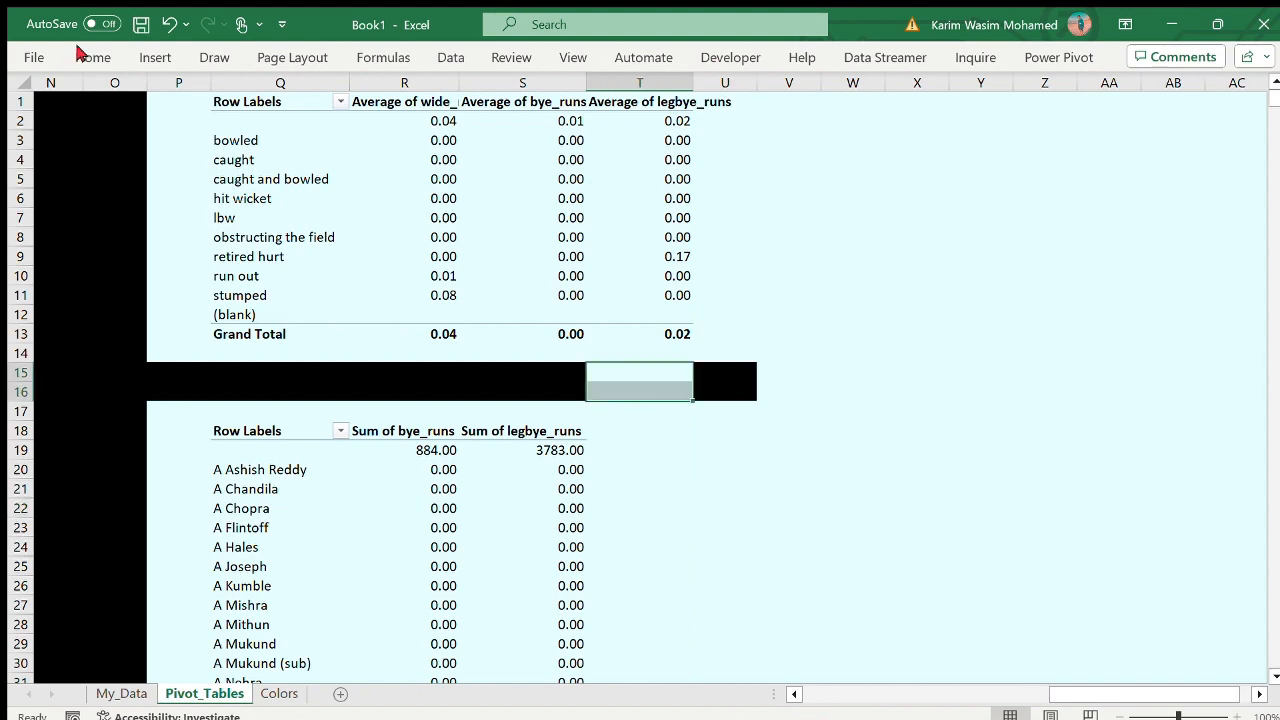
left_click(85, 55)
left_click(277, 193)
left_click(759, 489)
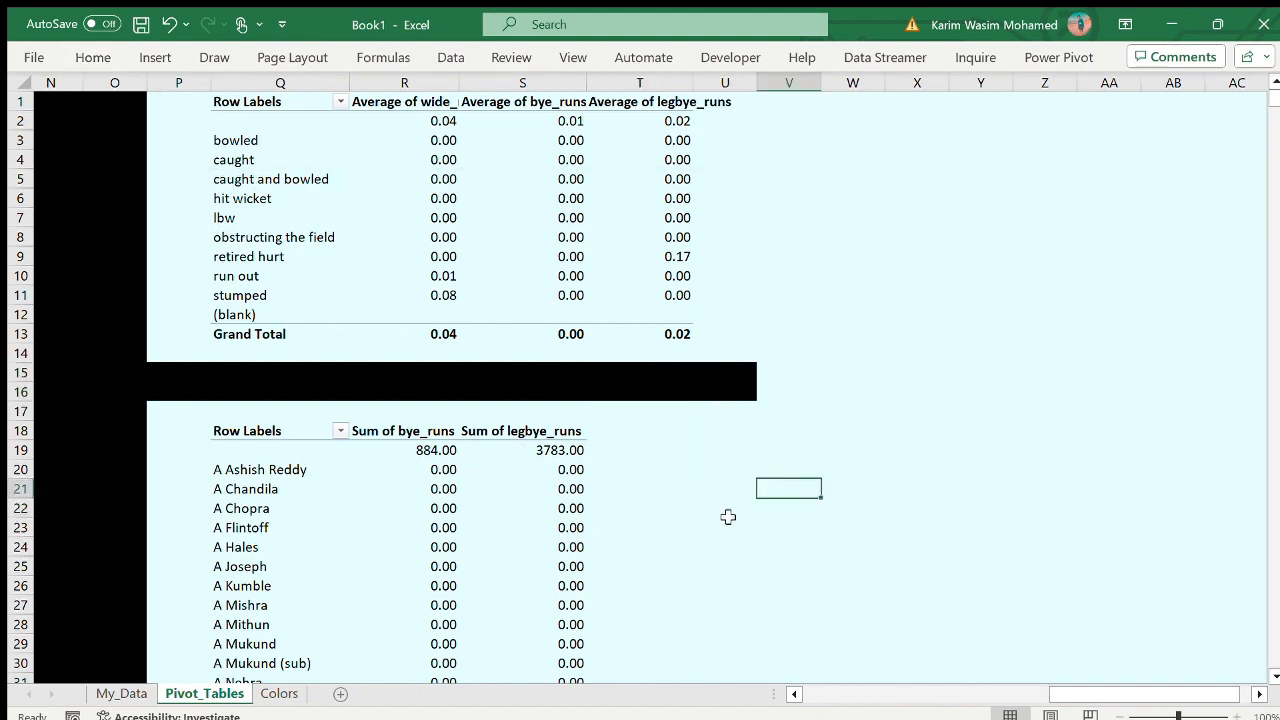
- Replace fielder with bowling_team in the rows of the PivotTable at Q18
scroll(728, 517, "down", 20)
scroll(728, 517, "left", 1)
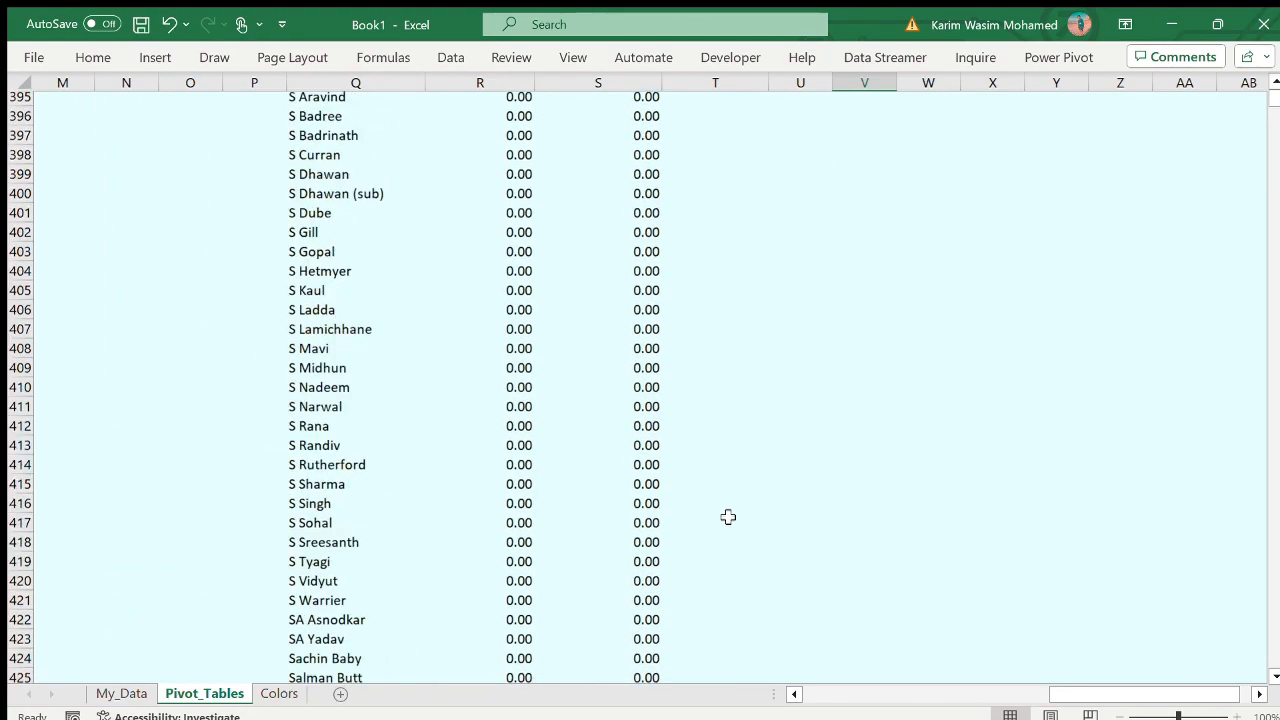
scroll(728, 517, "down", 20)
scroll(728, 517, "right", 1)
scroll(728, 517, "up", 20)
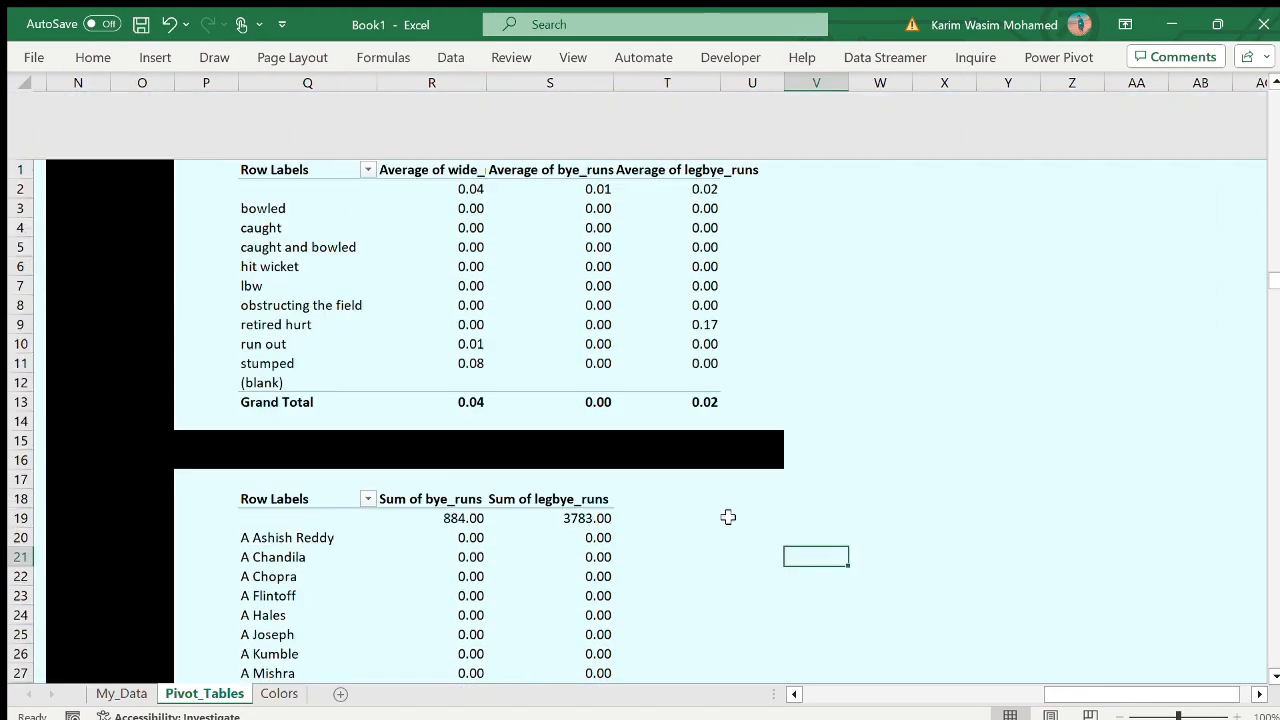
left_click(431, 557)
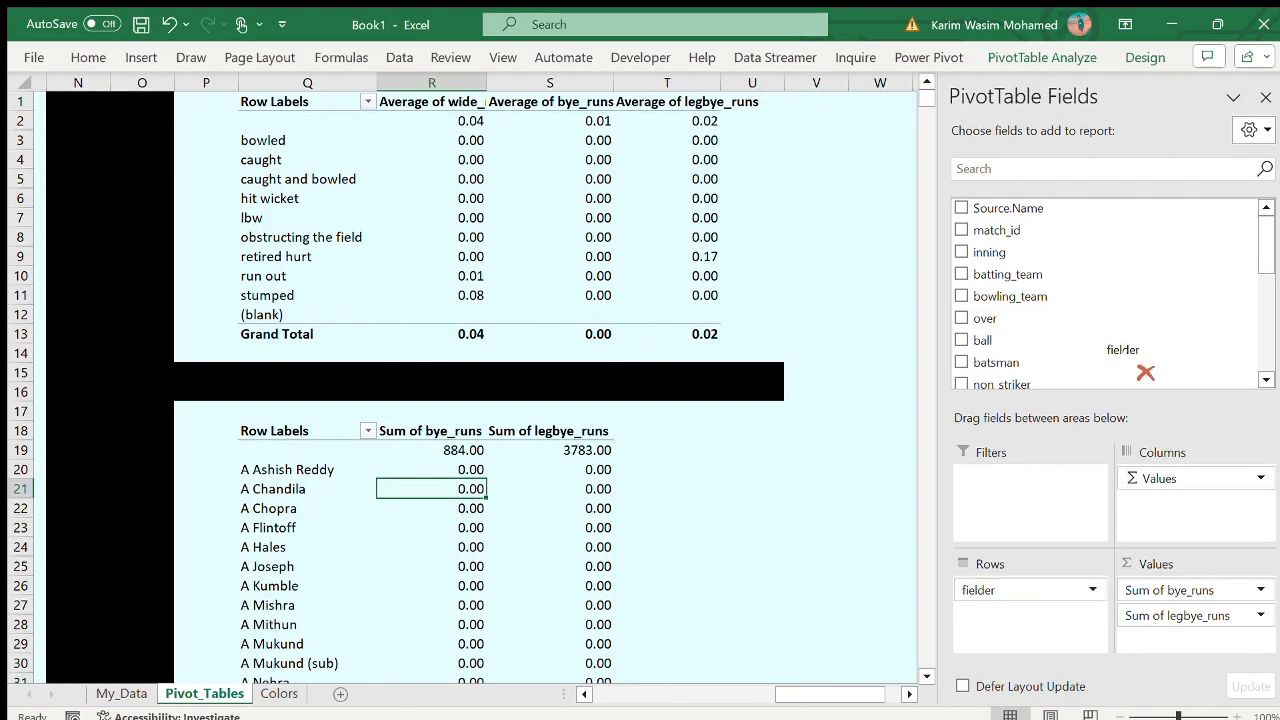
left_click_drag(1145, 372, 1140, 378)
left_click_drag(1010, 296, 1030, 592)
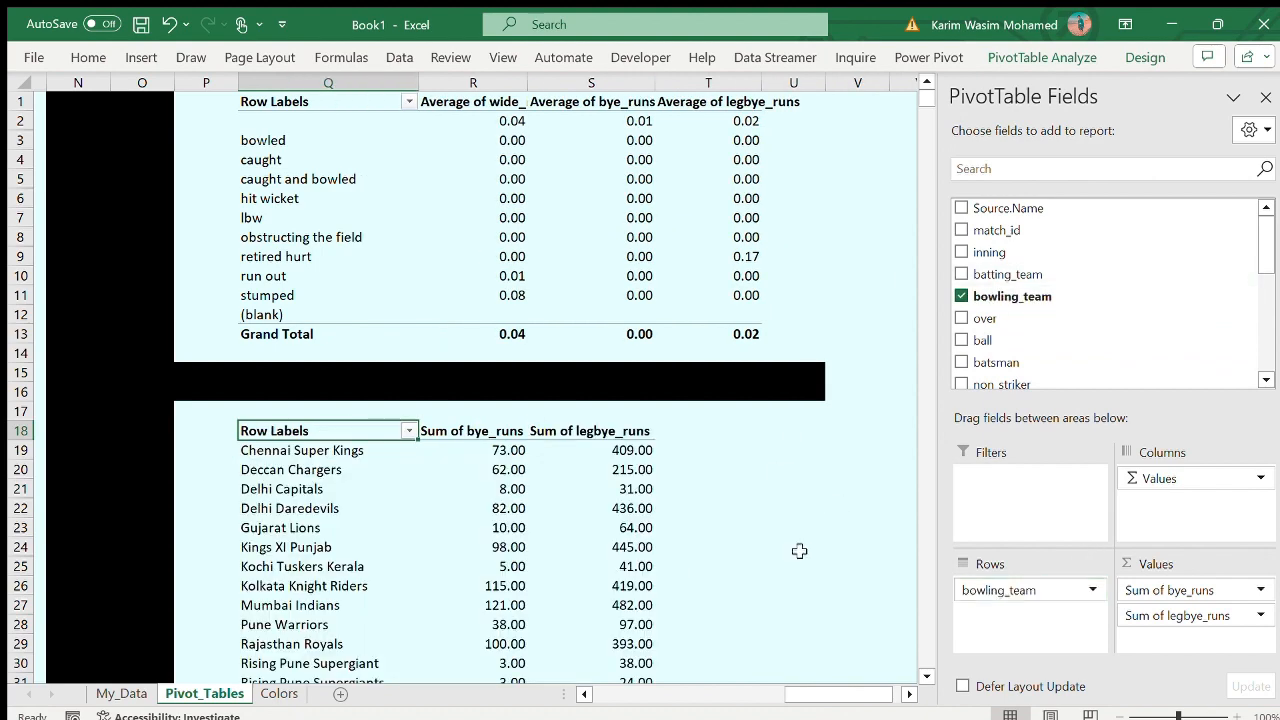
- Review the bowling_team PivotTable and compare it with the other PivotTables across the sheet
scroll(799, 551, "left", 6)
left_click(603, 419)
scroll(603, 423, "down", 4)
scroll(603, 423, "right", 6)
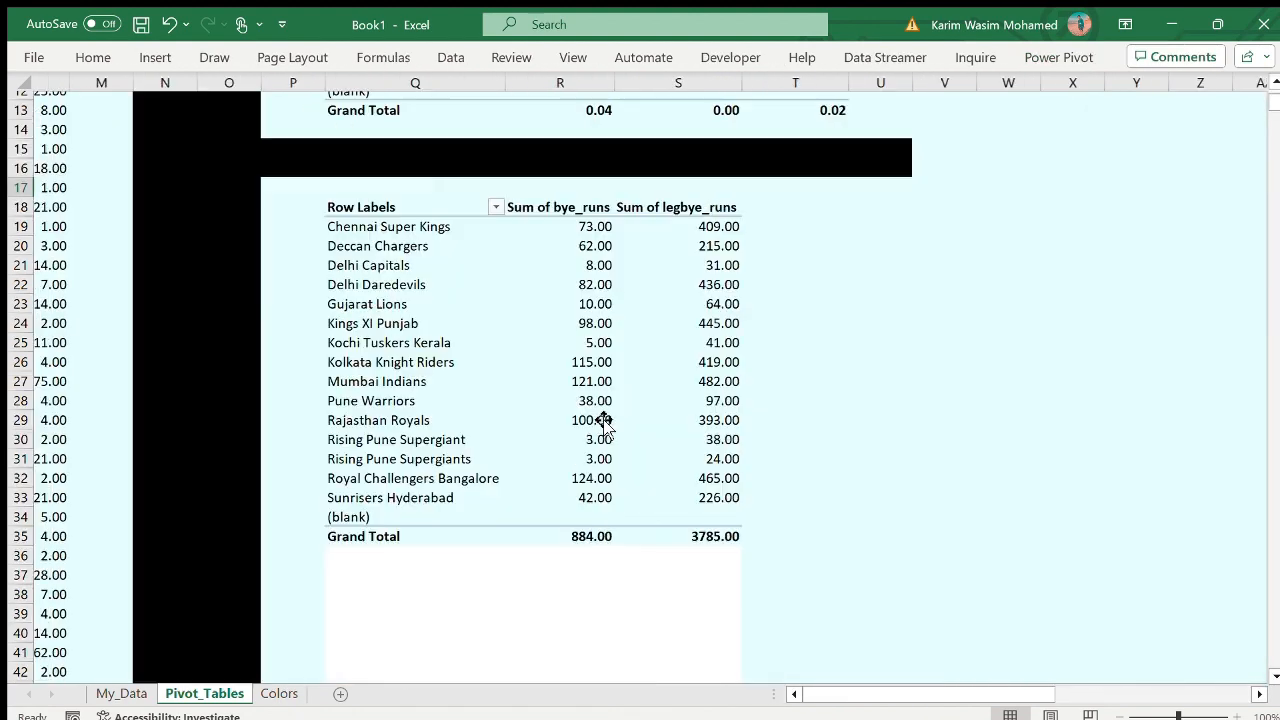
scroll(603, 419, "up", 4)
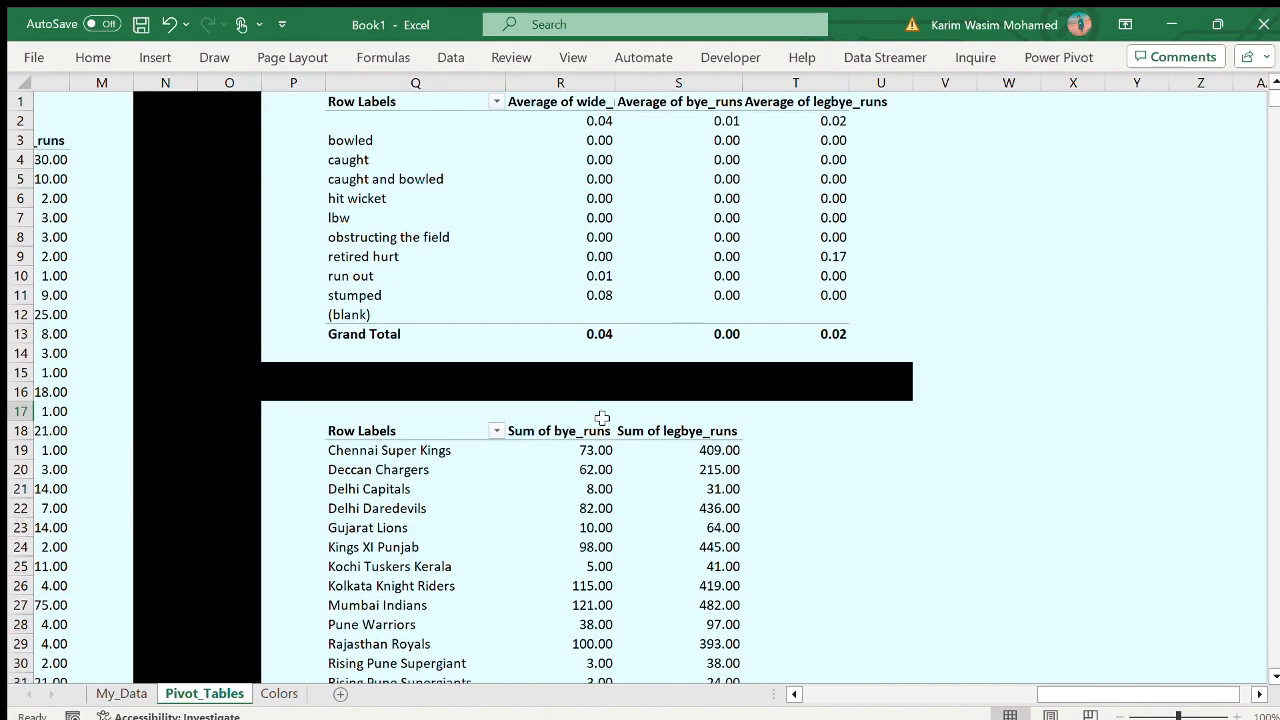
scroll(603, 419, "left", 6)
scroll(603, 419, "left", 6)
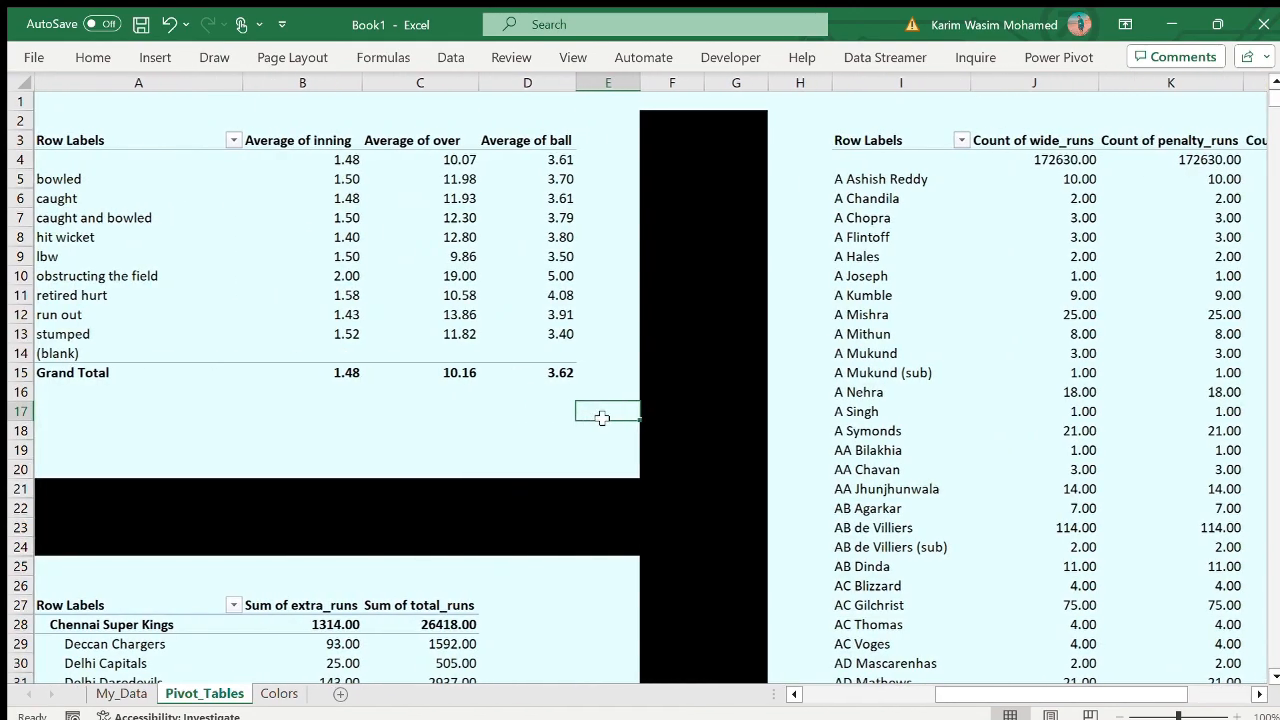
scroll(600, 415, "right", 12)
scroll(601, 418, "down", 1)
scroll(610, 415, "down", 2)
scroll(520, 300, "up", 3)
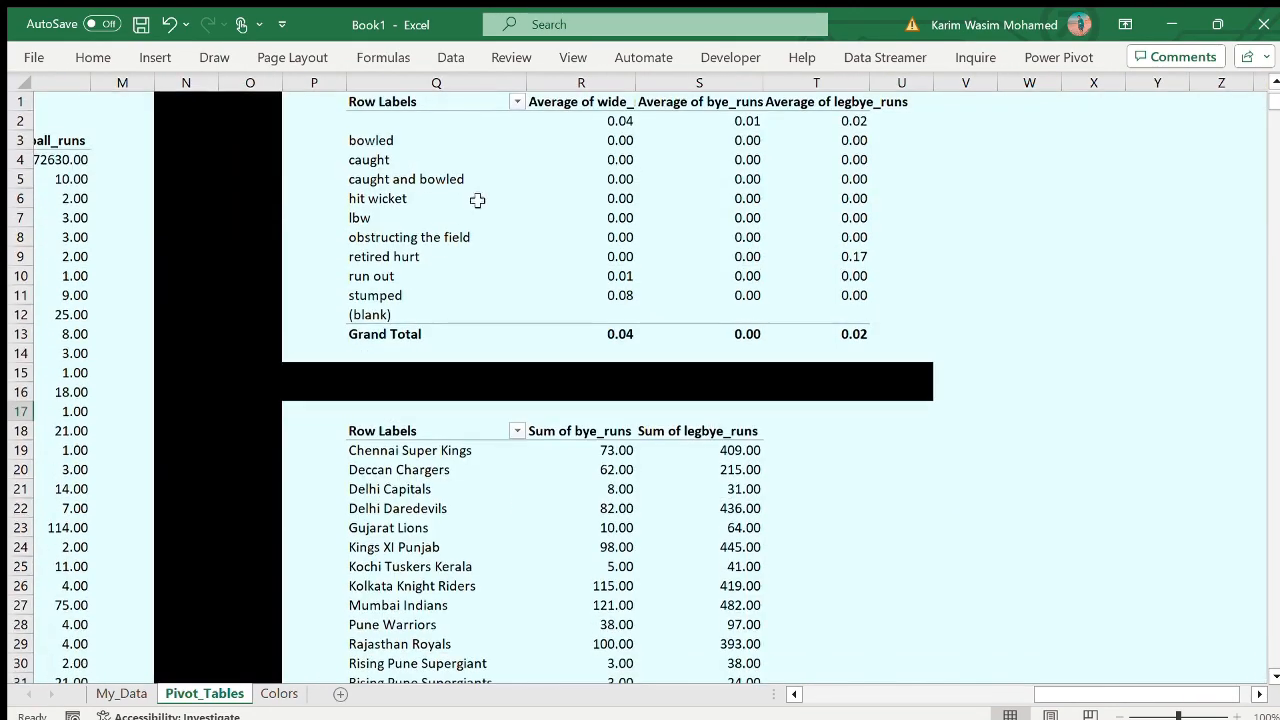
- Close the PivotTable field list and select cell T25 beside the bowling_team PivotTable
left_click(436, 82)
left_click(1265, 97)
left_click(829, 566)
scroll(829, 563, "right", 2)
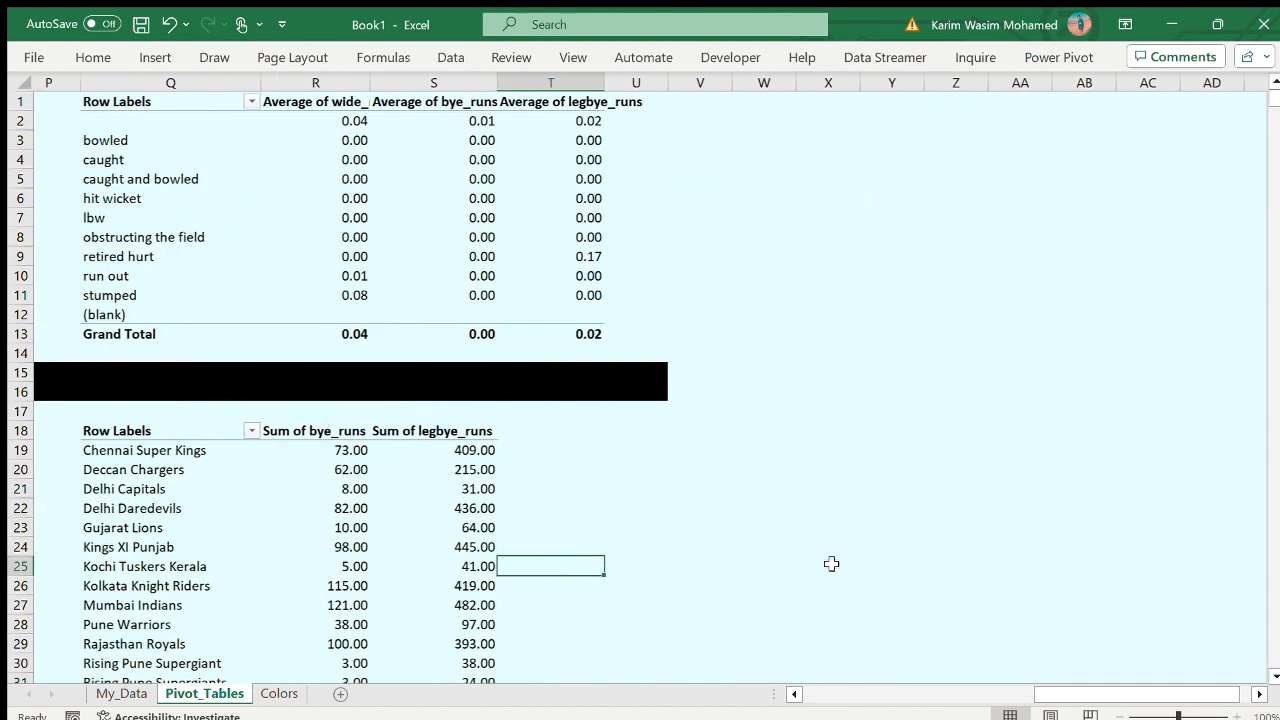
- Copy the bowling_team PivotTable at Q18:S35 and paste the copy at Z1
left_click_drag(165, 430, 428, 651)
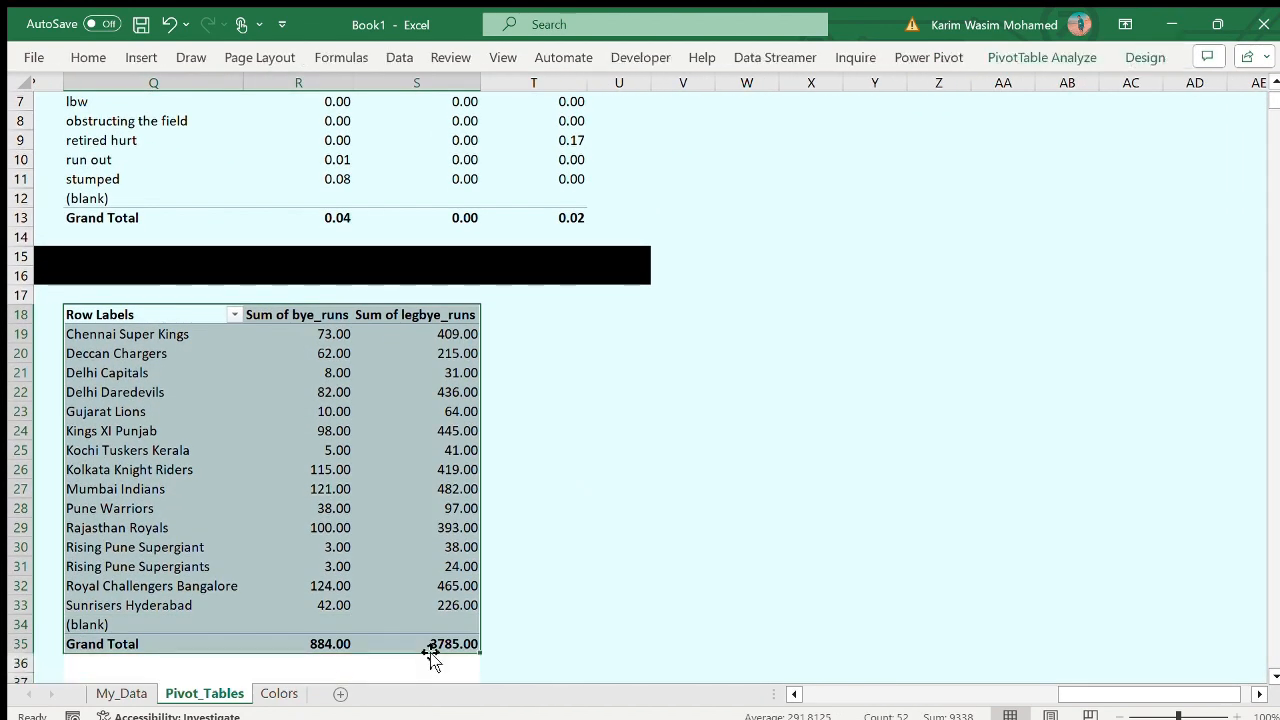
key("ctrl+c")
scroll(520, 600, "up", 2)
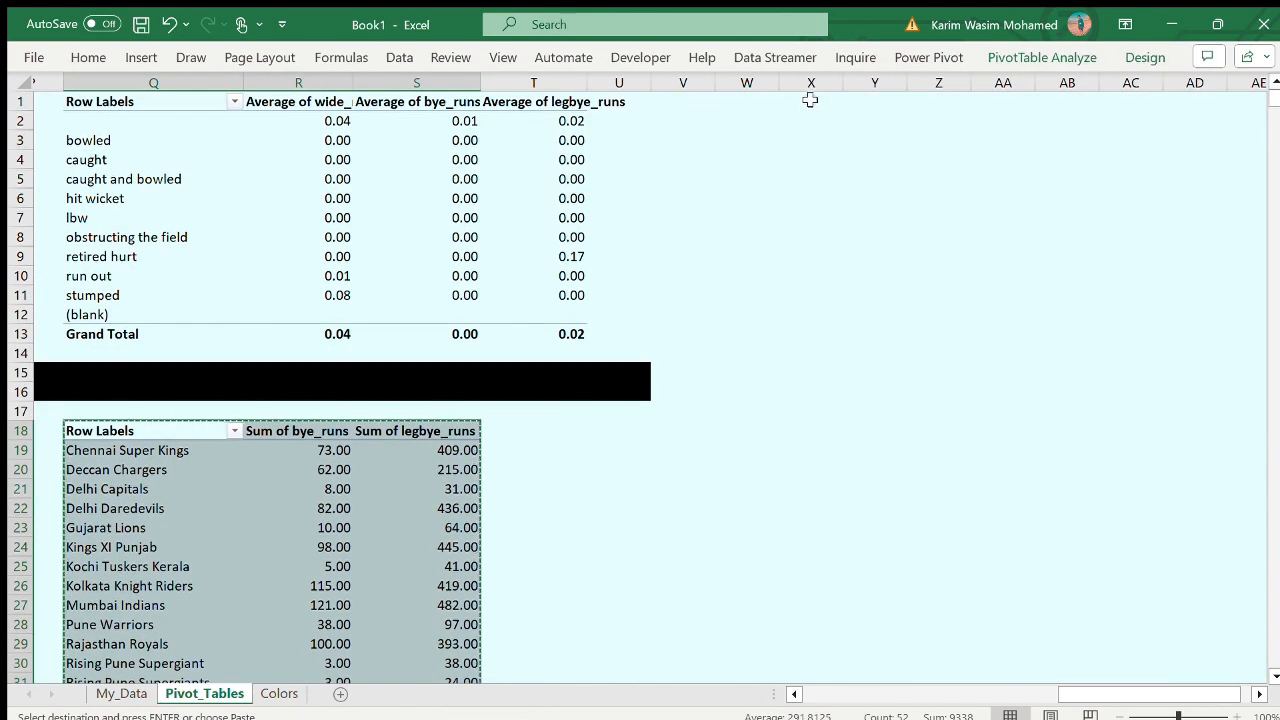
left_click(930, 102)
key("ctrl+v")
- Fill W1:X24 with black as a vertical divider and extend the horizontal divider in rows 15–16 to meet it
left_click_drag(742, 101, 822, 560)
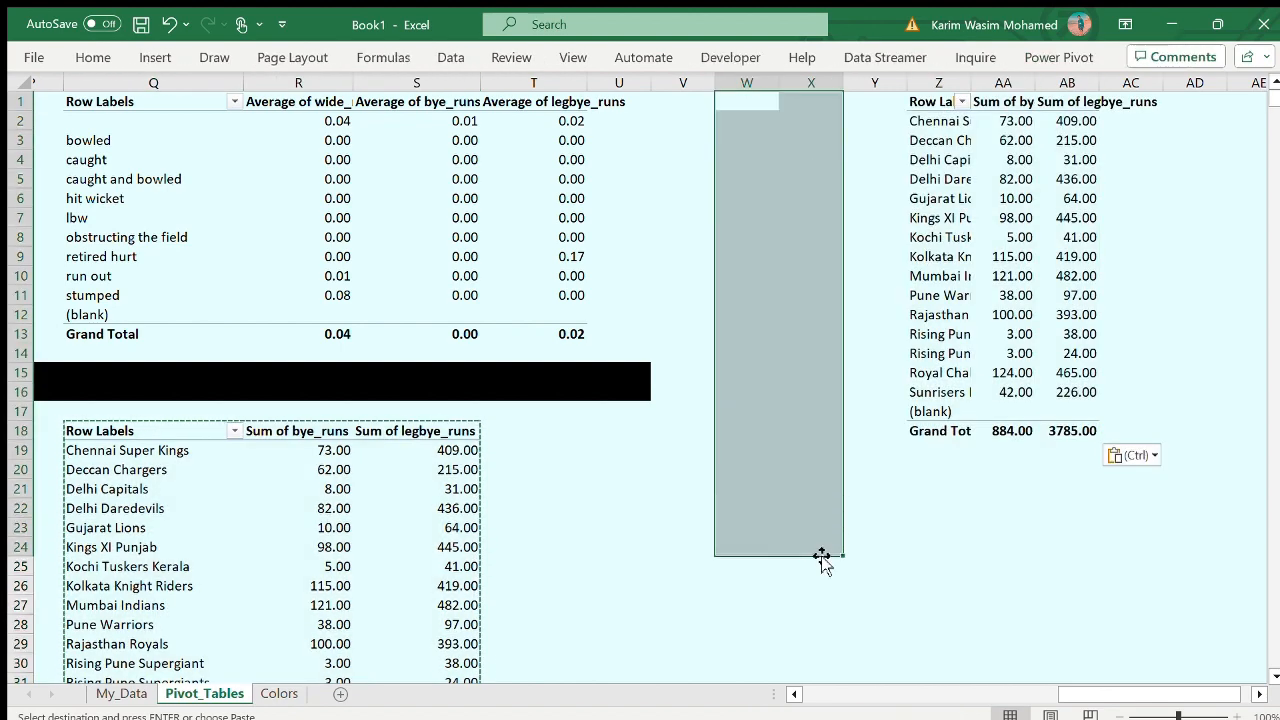
left_click(100, 56)
left_click(240, 127)
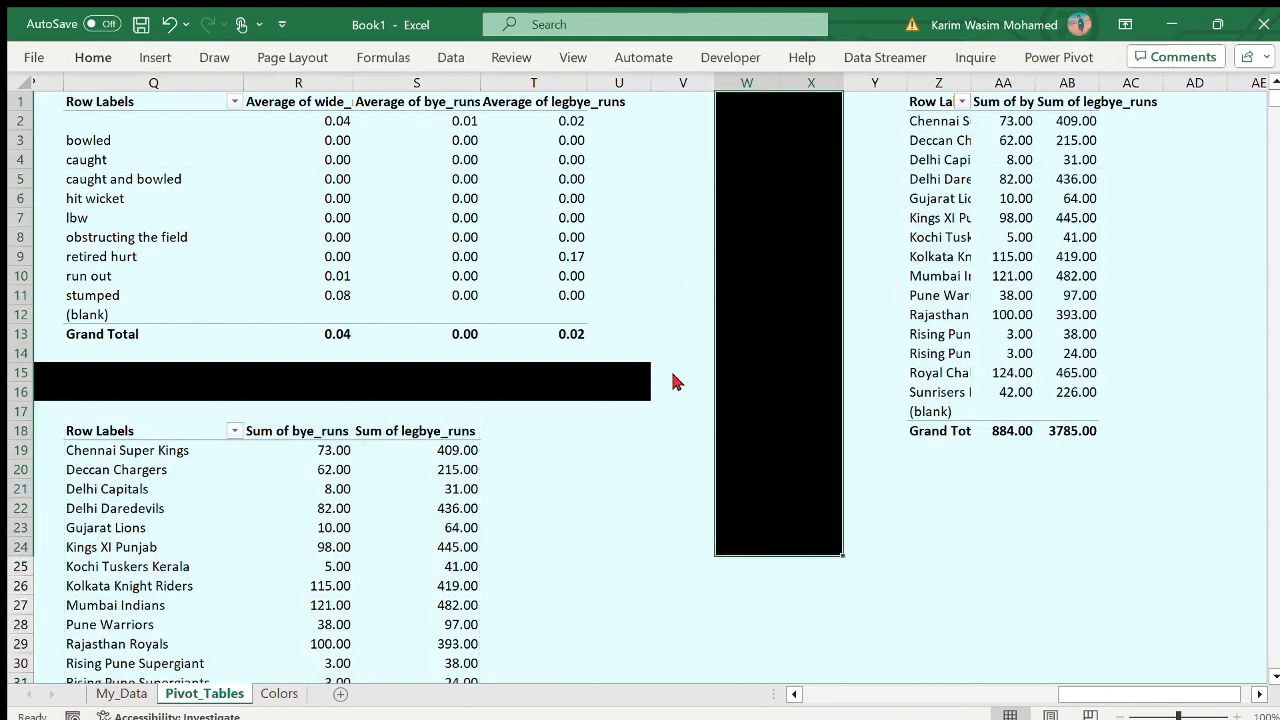
mouse_move(674, 376)
left_mouse_down()
mouse_move(665, 390)
mouse_move(690, 398)
mouse_move(695, 376)
left_mouse_up()
left_click(610, 395)
left_click(638, 377)
- Replace bowling_team with batting_team in the rows of the PivotTable at Z1 and close its field list
left_click(1075, 237)
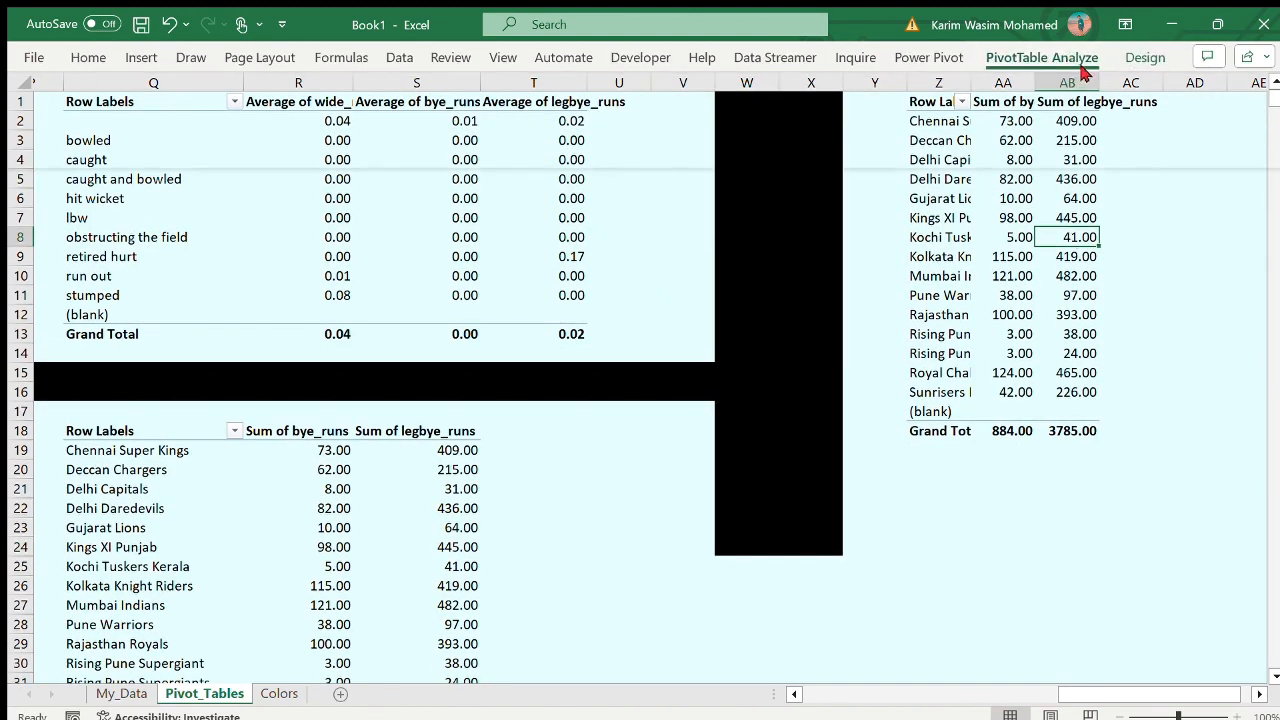
left_click_drag(1155, 359, 1150, 350)
left_click(1050, 276)
scroll(709, 471, "right", 5)
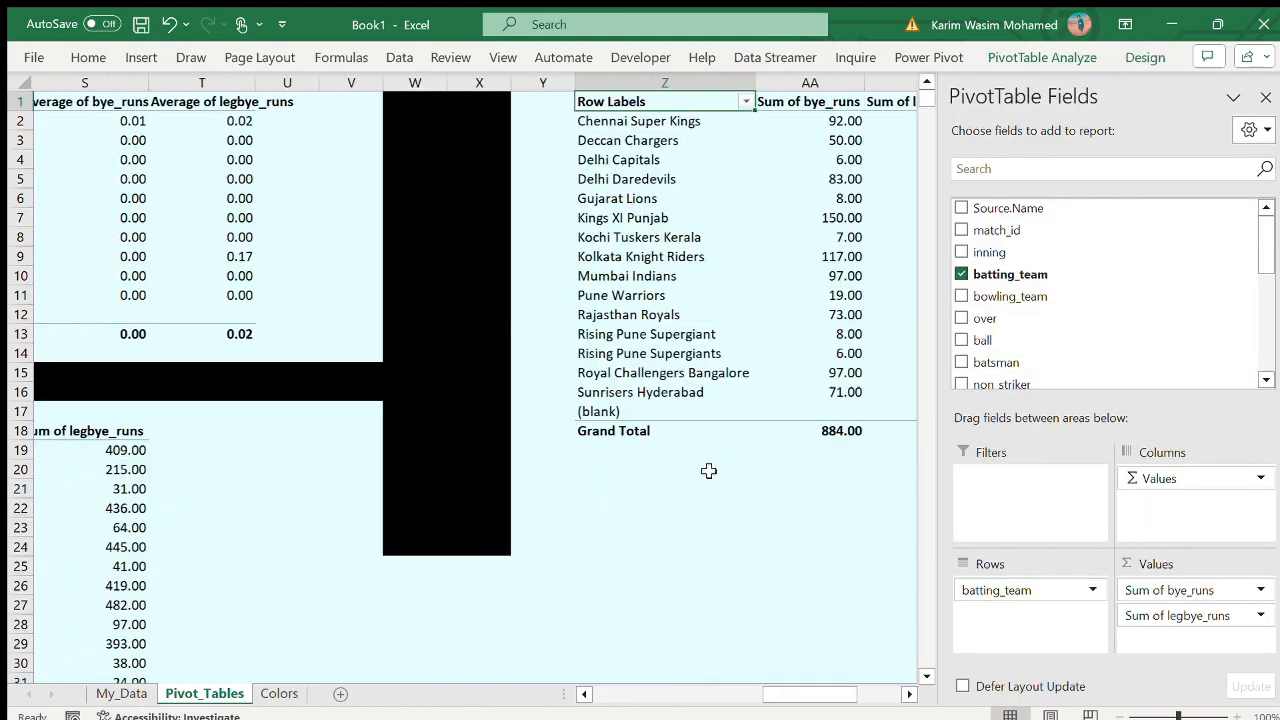
left_click(1264, 97)
left_click(559, 510)
scroll(559, 510, "left", 7)
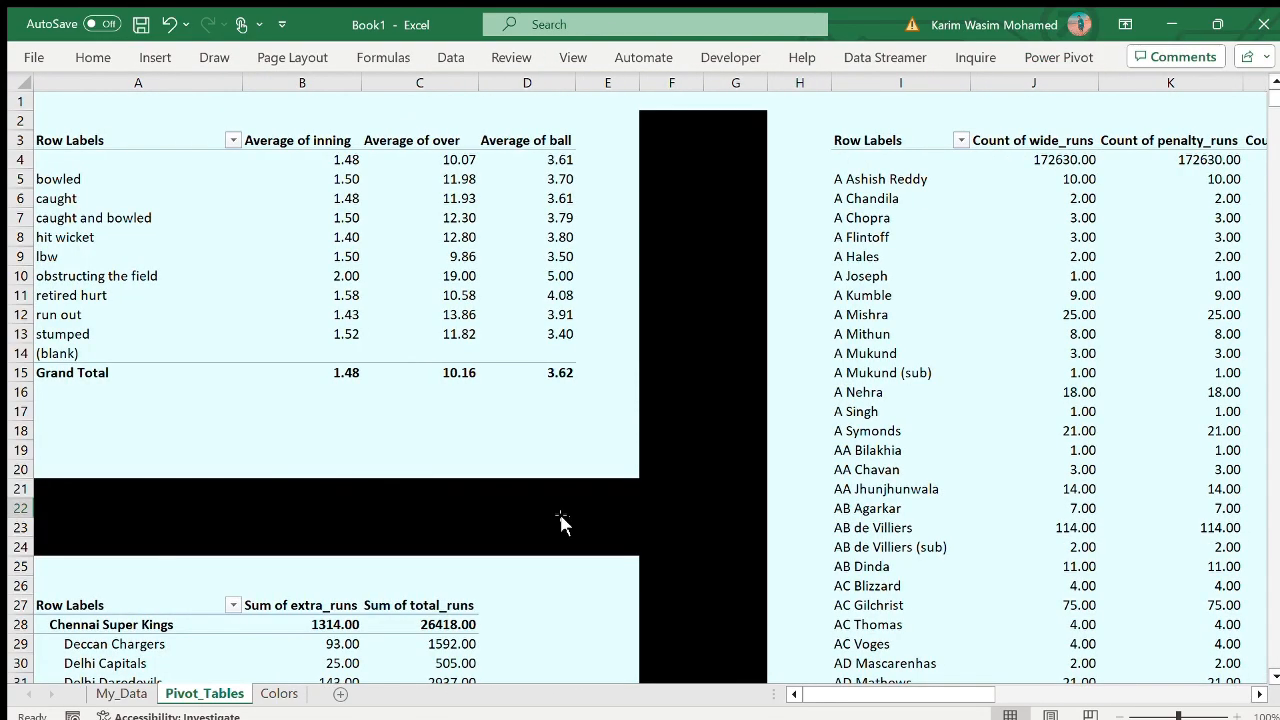
scroll(559, 510, "right", 6)
scroll(559, 510, "left", 6)
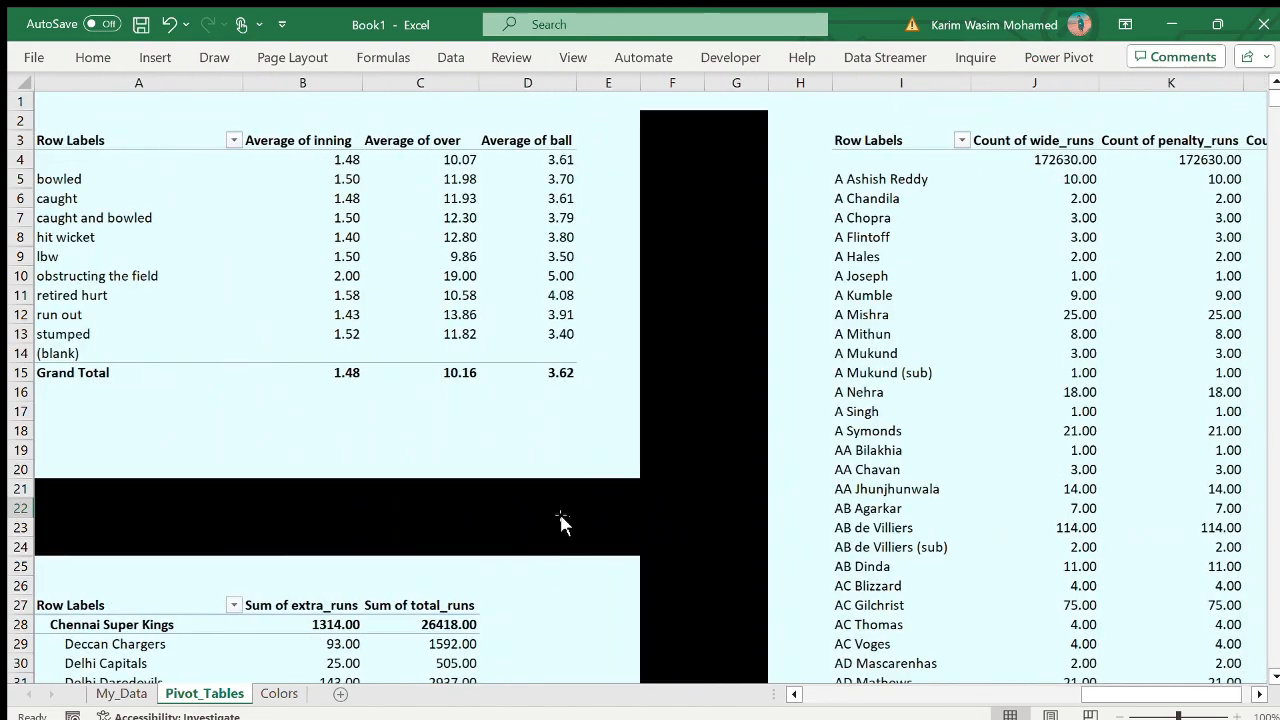
- Add a blank sheet and create an empty PivotTable from the My_Data table on a new worksheet
left_click(341, 694)
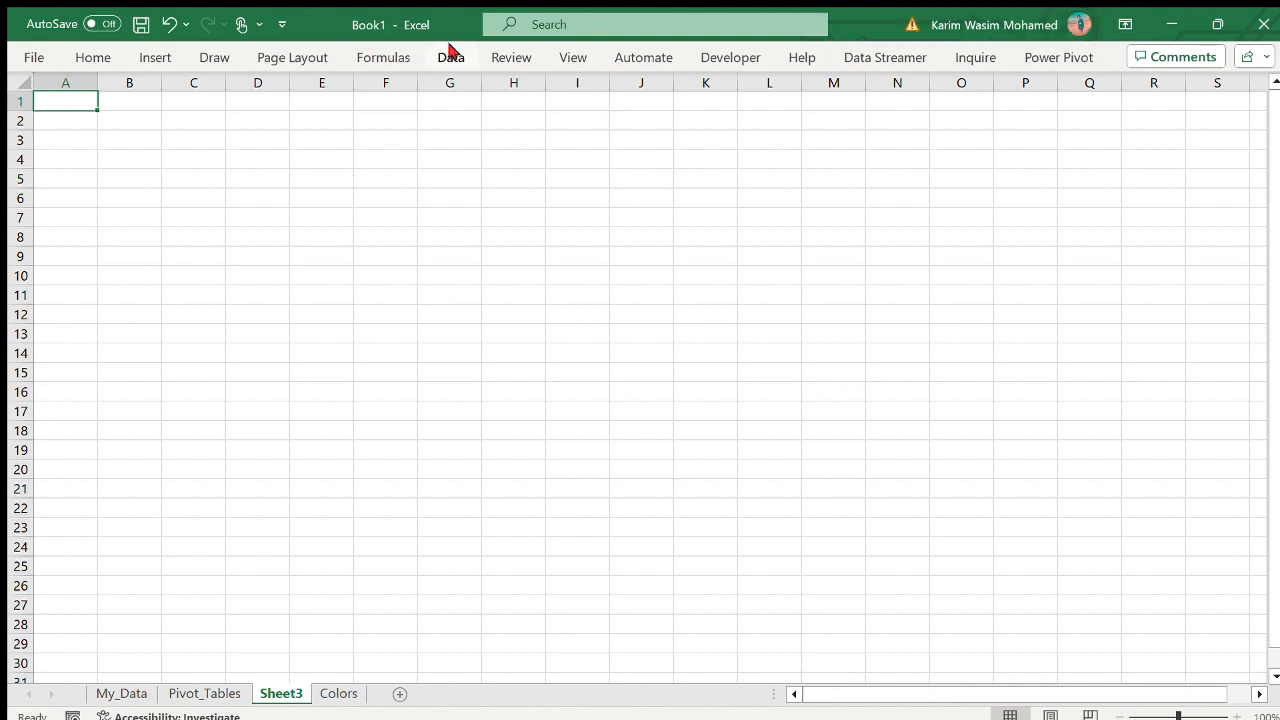
left_click(122, 696)
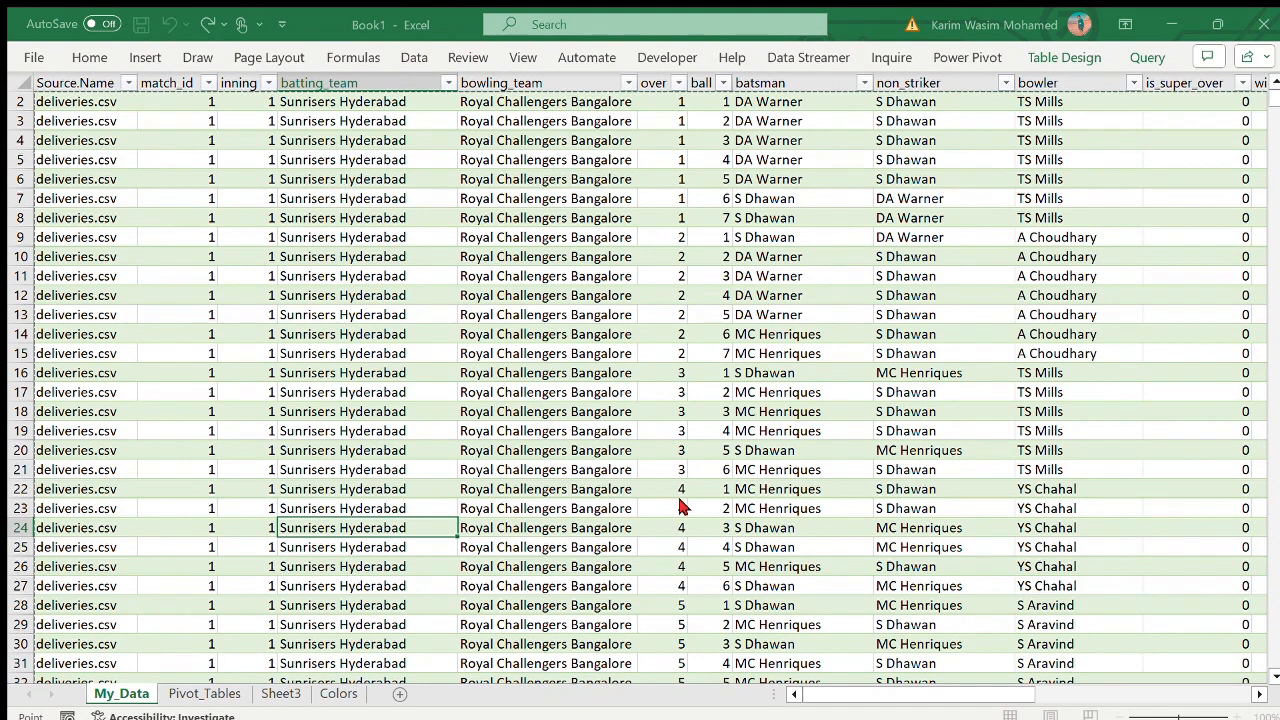
key("Return")
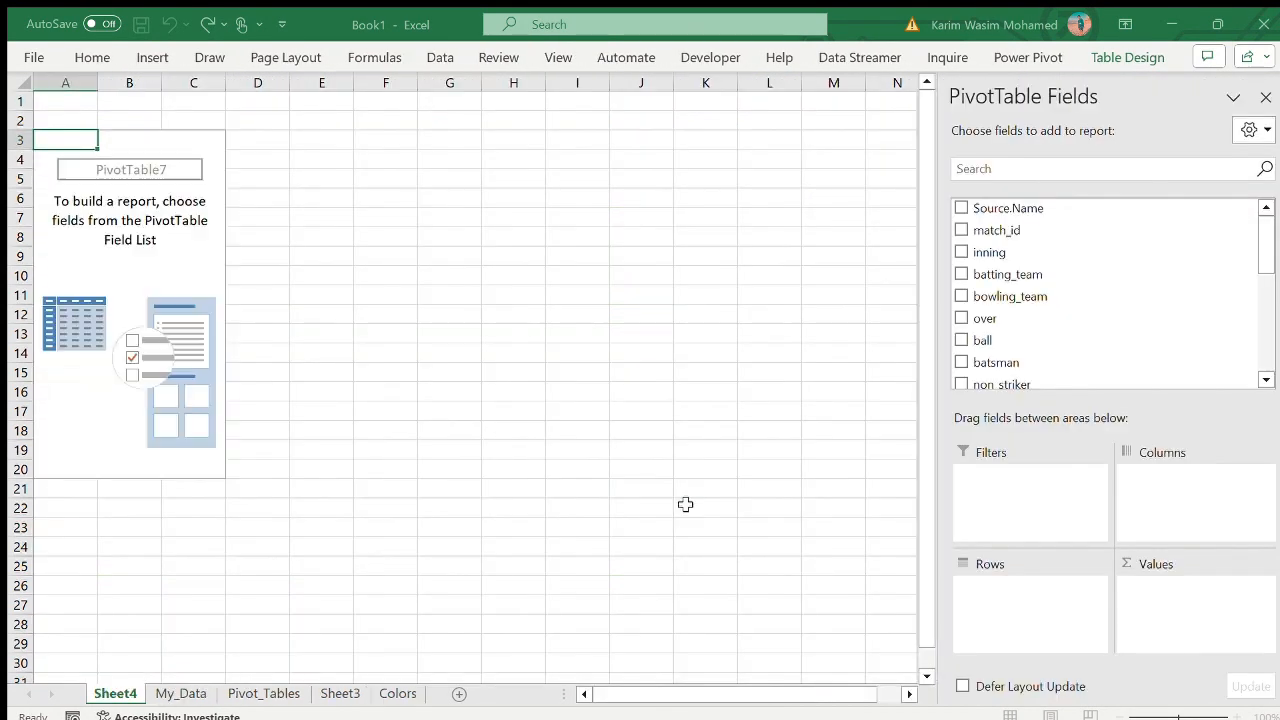
- Move Sheet4 to just before Colors and delete the blank Sheet3
left_click_drag(37, 694, 370, 694)
left_click(281, 693)
left_click(340, 693)
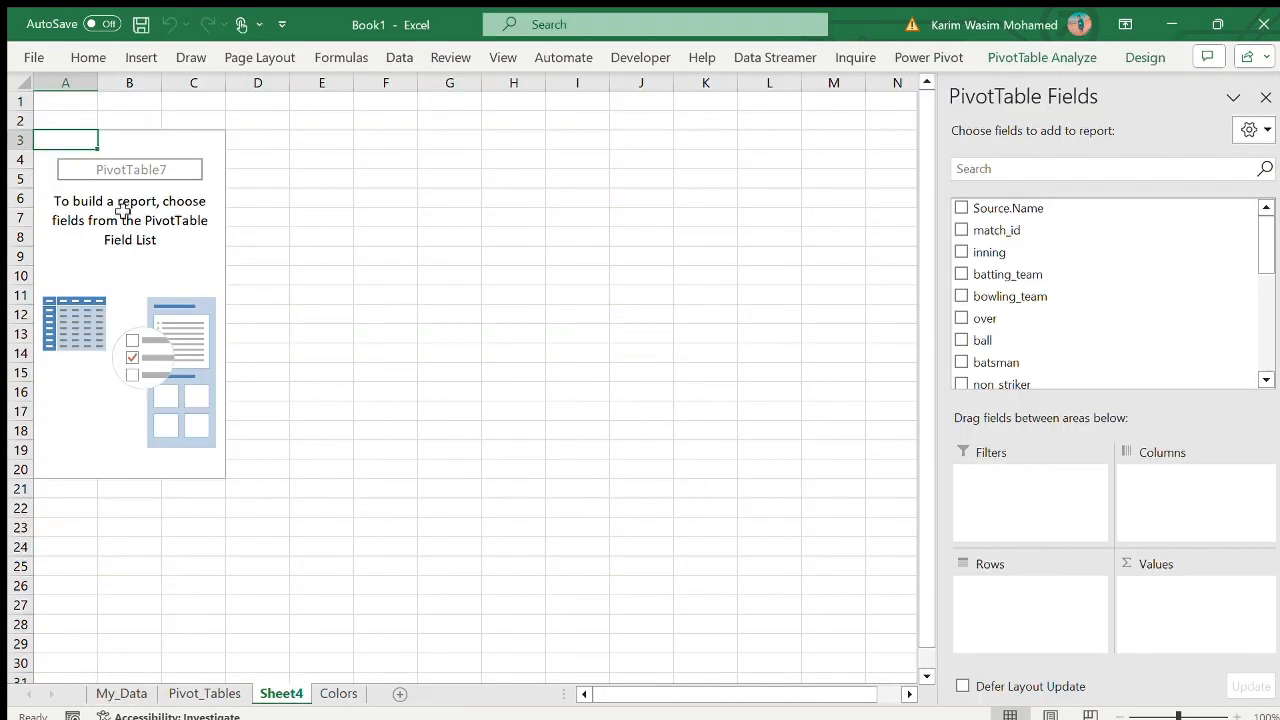
- Add total_runs to the values of the new PivotTable at A3 as a sum
scroll(1131, 323, "down", 5)
left_click_drag(1001, 287, 1171, 595)
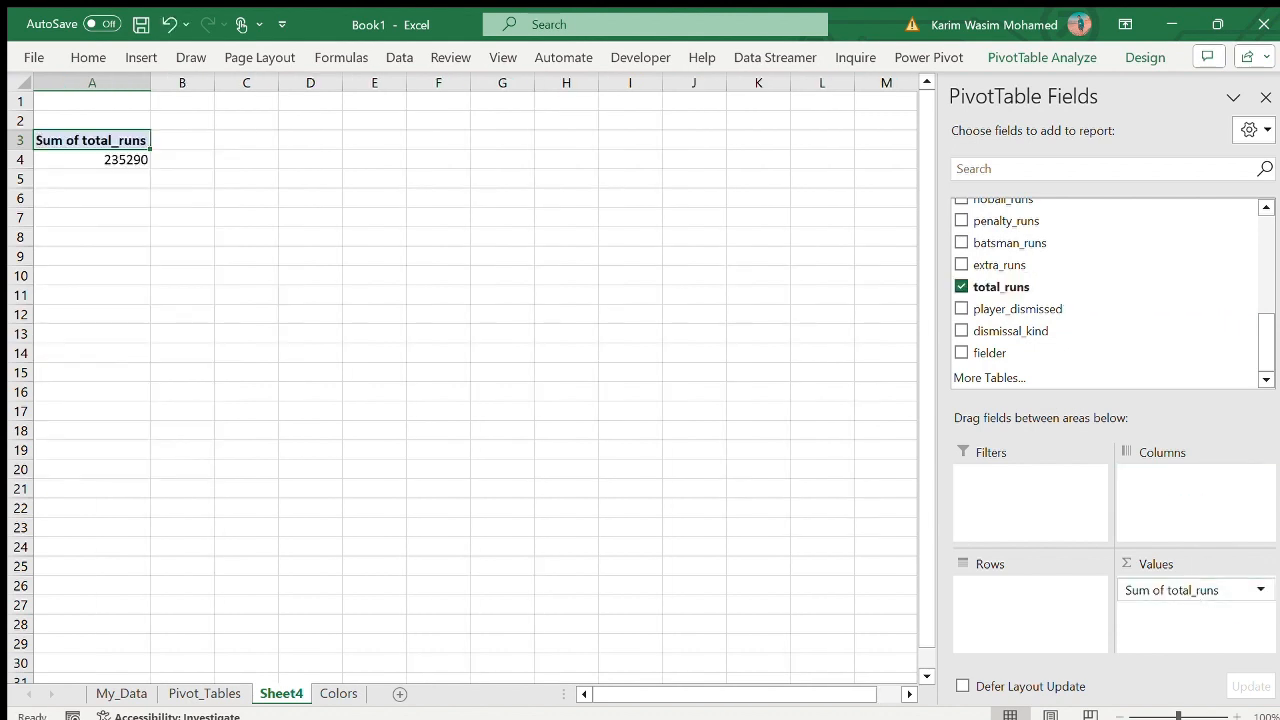
left_click(74, 140)
left_click(20, 198)
- Copy the total_runs PivotTable to E3 and replace its value field with over
left_click_drag(42, 142, 75, 164)
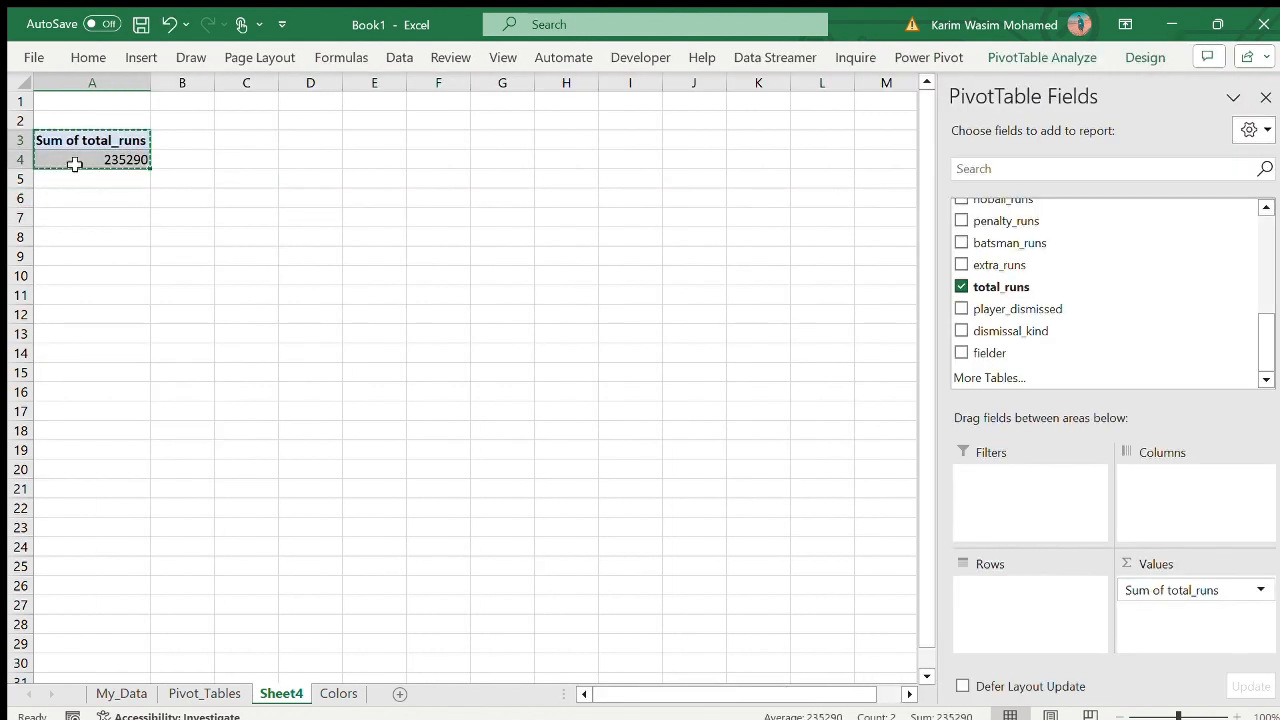
key("ctrl+c")
left_click(374, 140)
key("ctrl+v")
left_click_drag(1180, 590, 1203, 357)
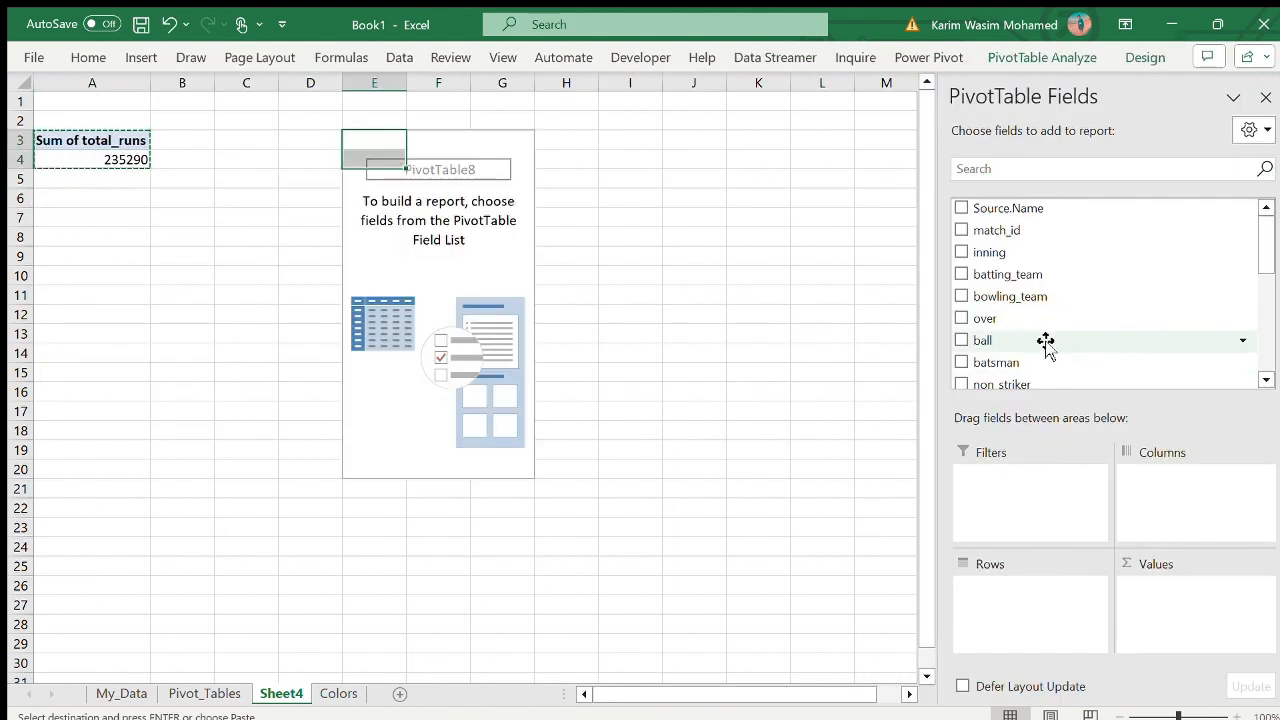
left_click_drag(986, 318, 1206, 590)
- Paste another copy of the total_runs PivotTable at H3 and replace its value field with extra_runs
left_click(590, 140)
key("ctrl+v")
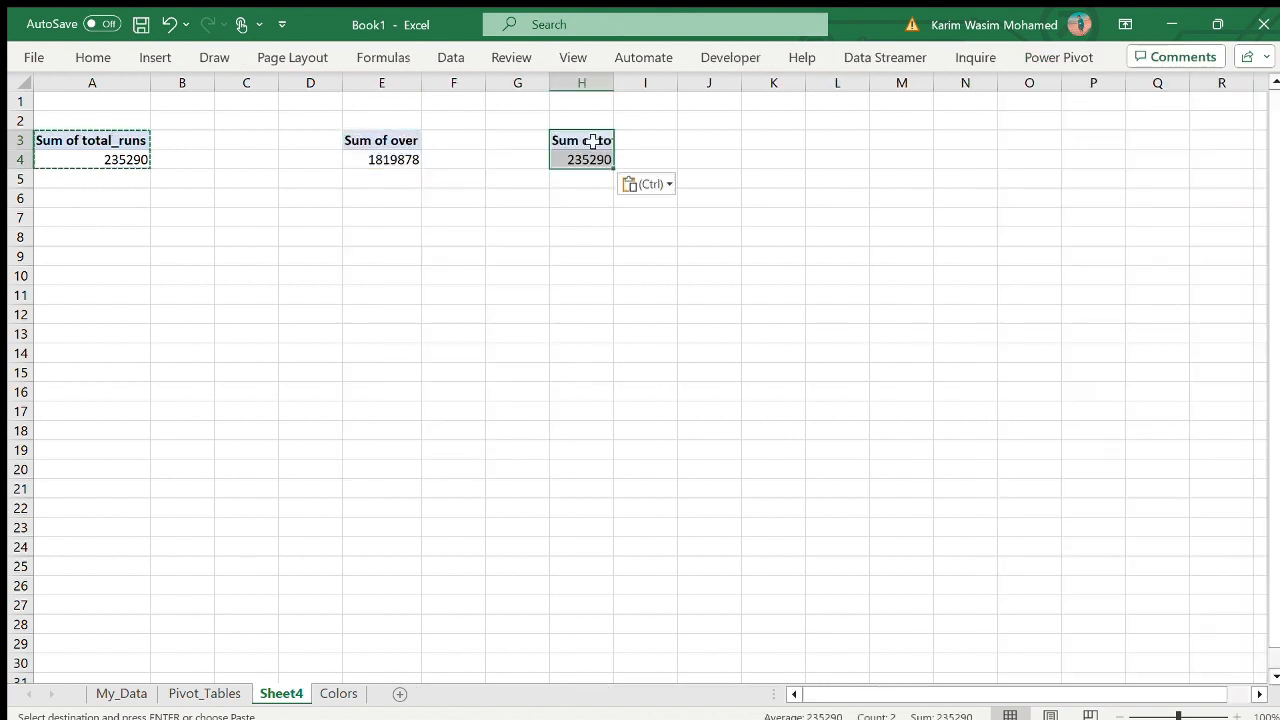
scroll(1049, 300, "down", 10)
left_click_drag(1143, 591, 1000, 265)
left_click(999, 266)
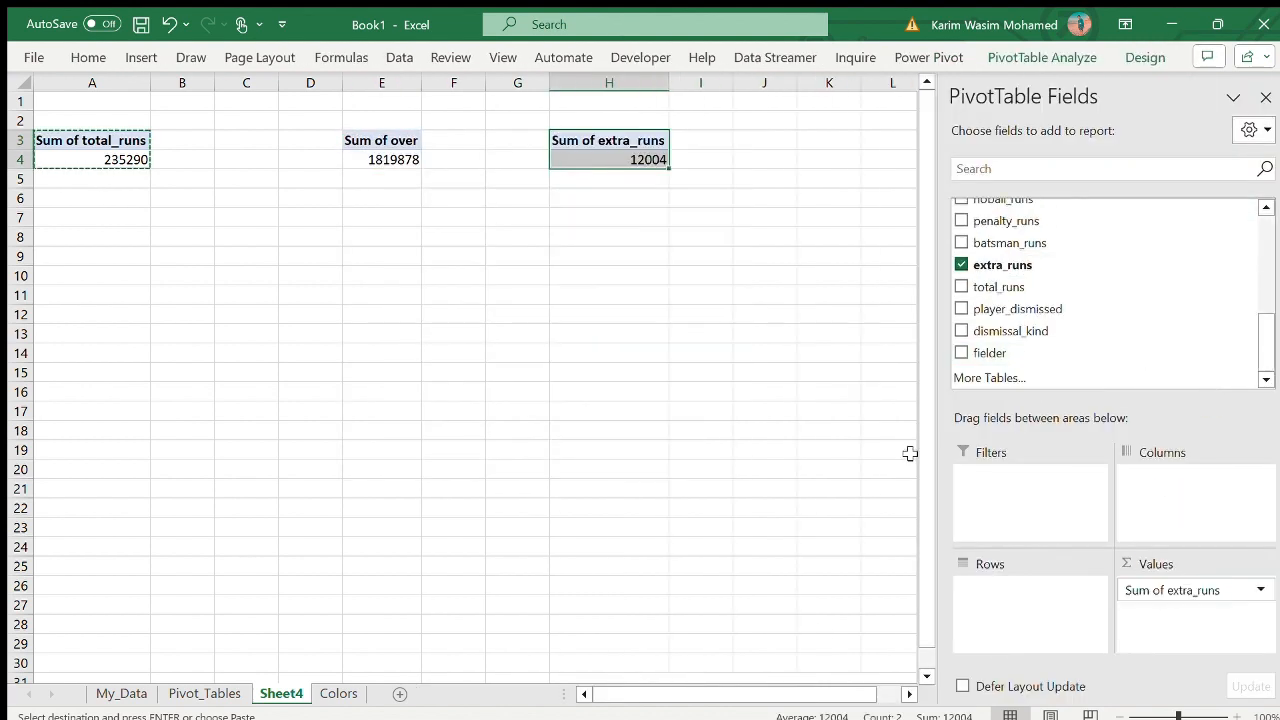
- Paste a PivotTable copy at K3, replace its value field with batsman_runs, and close the field list
left_click(830, 141)
key("ctrl+v")
scroll(1100, 300, "down", 10)
left_click_drag(1180, 590, 1197, 648)
left_click(1266, 100)
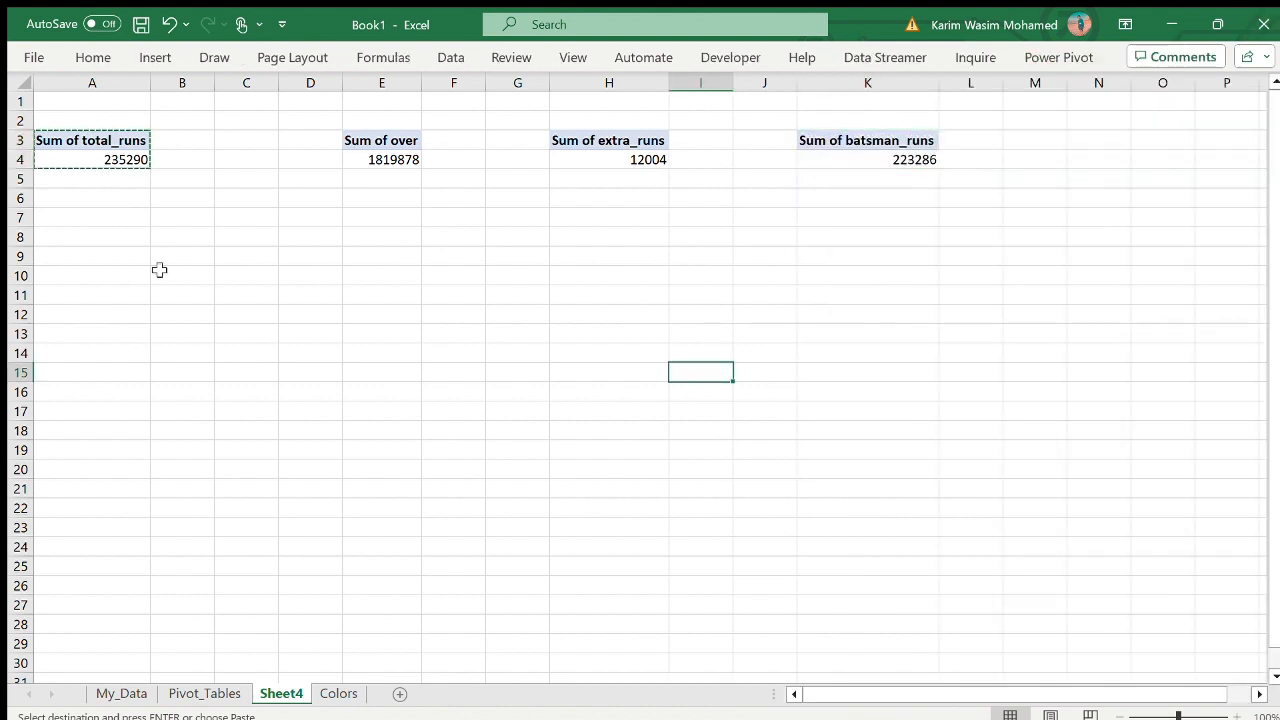
left_click(106, 160)
key("Escape")
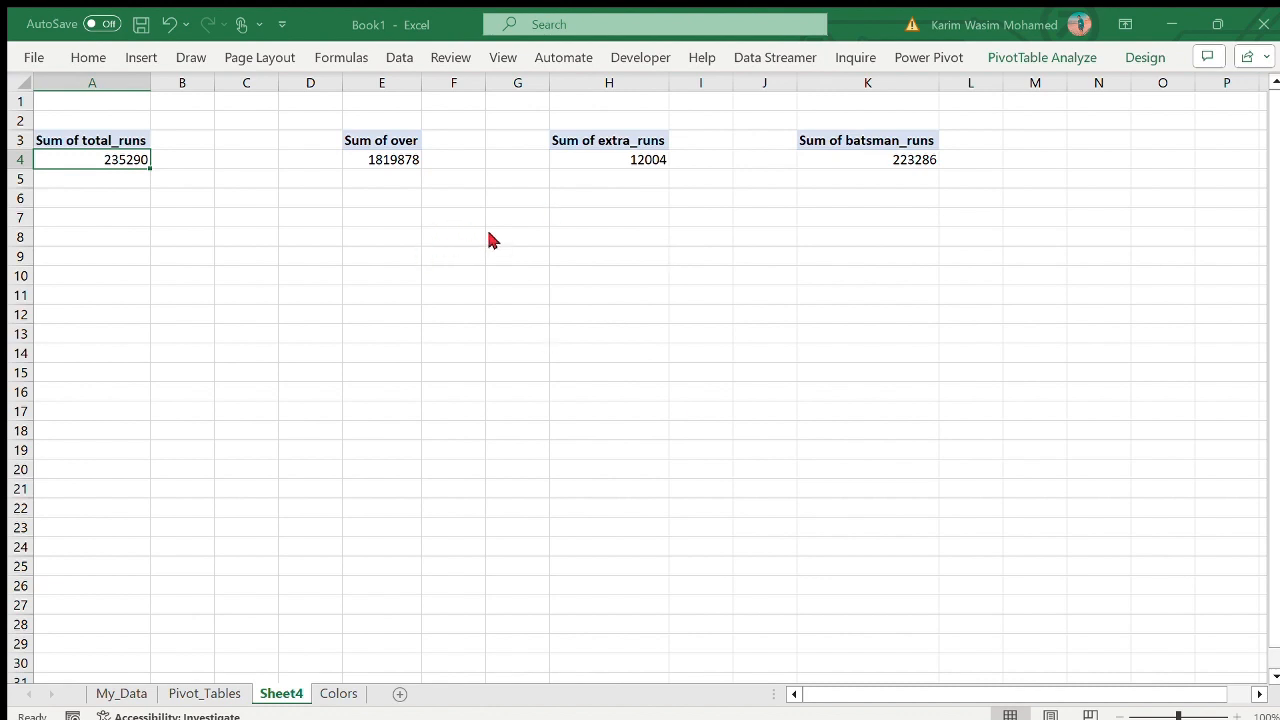
left_click_drag(110, 160, 860, 161)
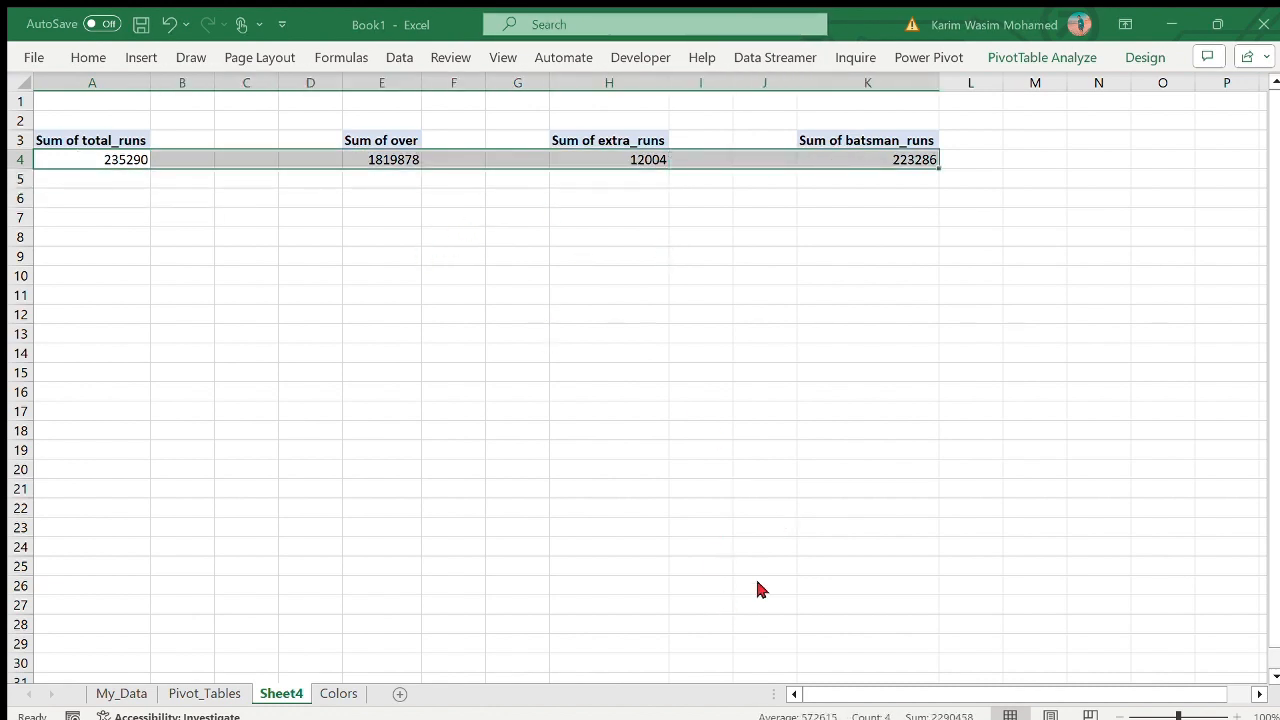
left_click(800, 353)
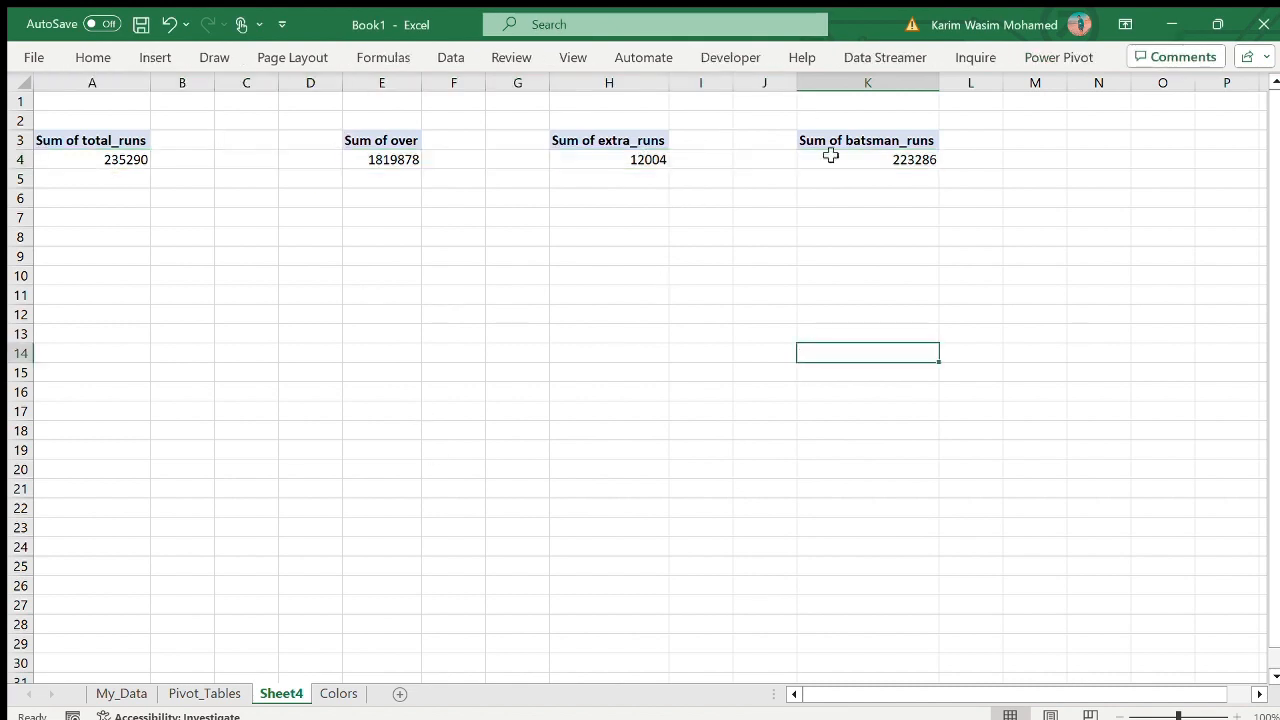
- Replace over with noball_runs as the summed value of the PivotTable at E3 and close the field list
left_click(362, 158)
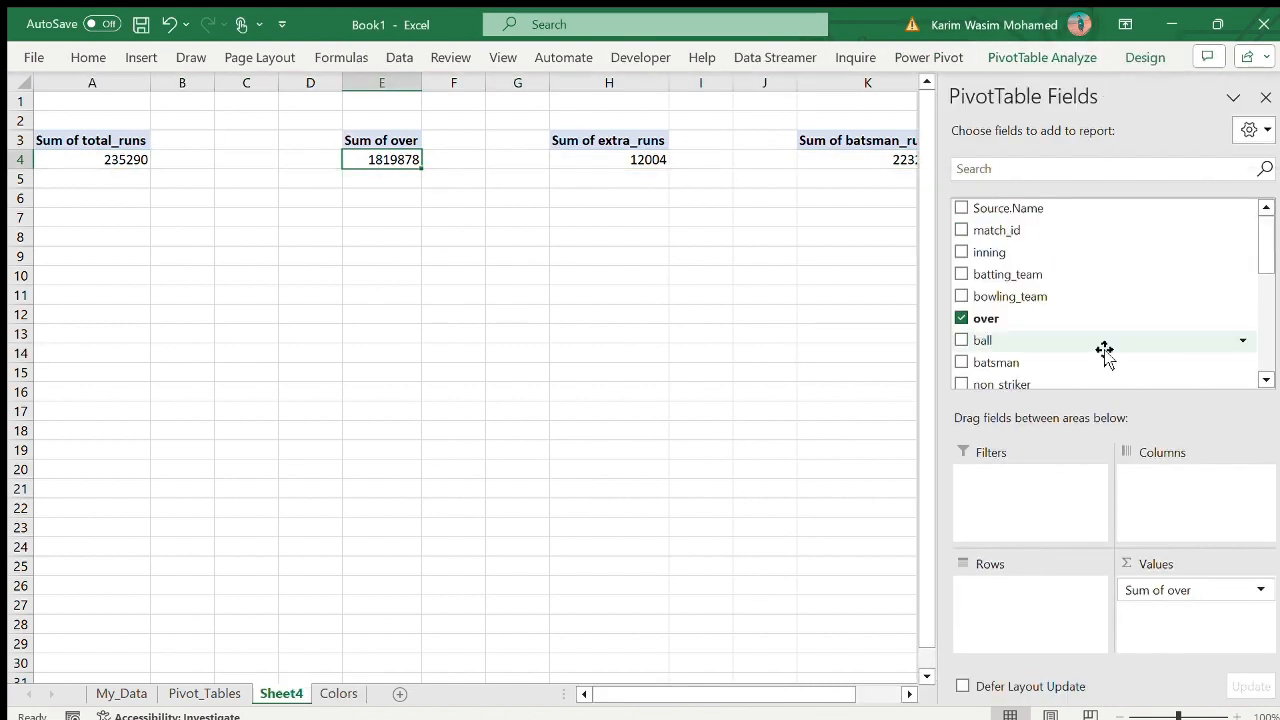
scroll(1104, 352, "down", 5)
left_click_drag(1157, 590, 894, 483)
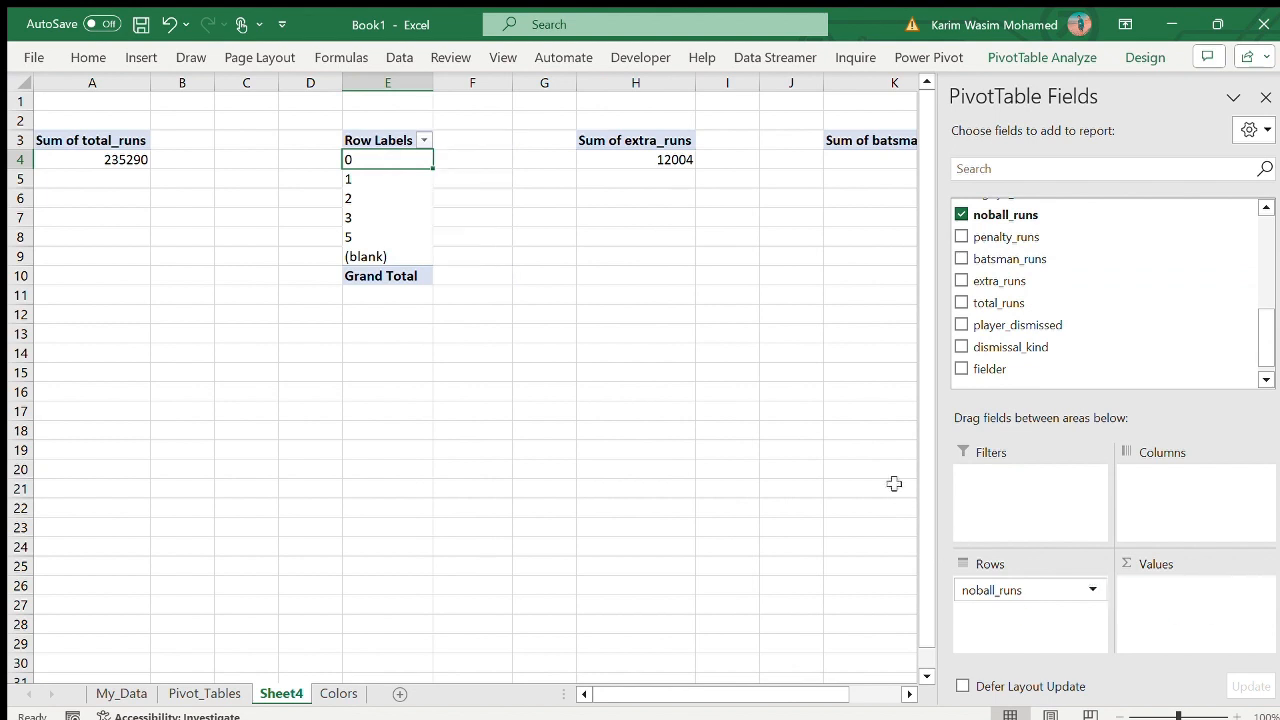
left_click_drag(992, 590, 1180, 600)
left_click(1265, 97)
left_click(888, 270)
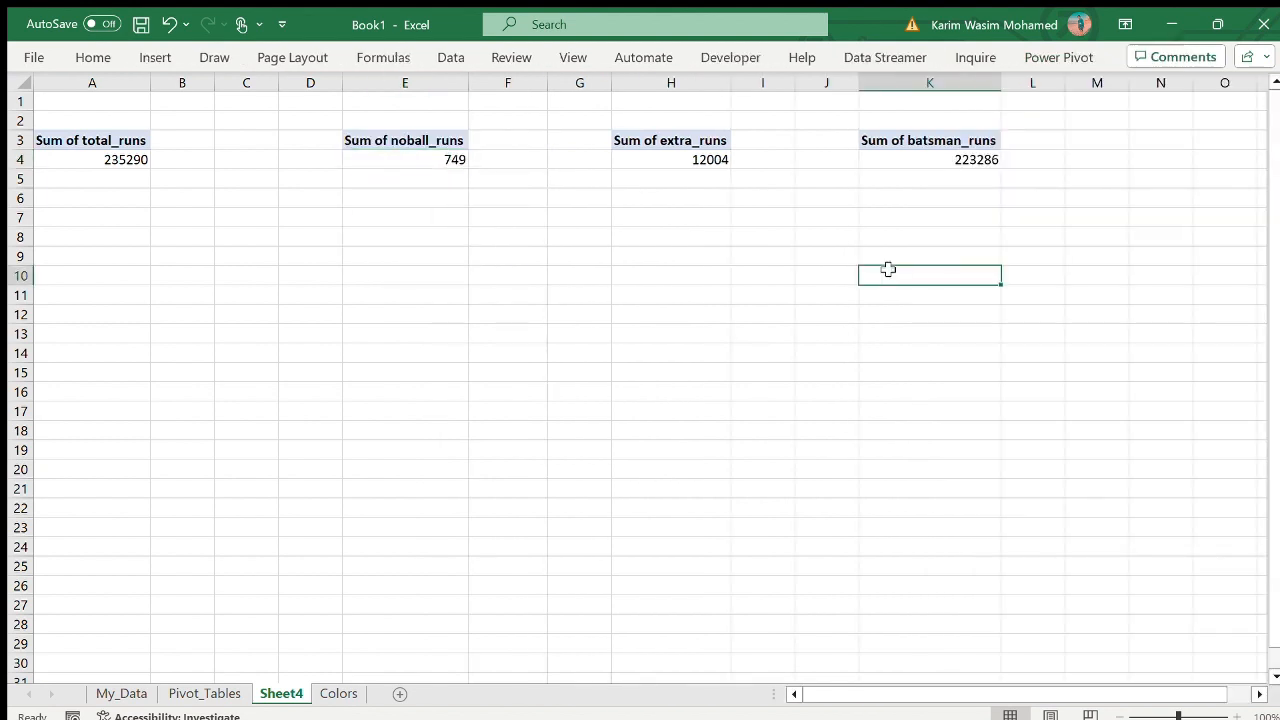
- Rename Sheet4 as Pivot_Tables
double_click(294, 694)
key("BackSpace")
type("Pivot")
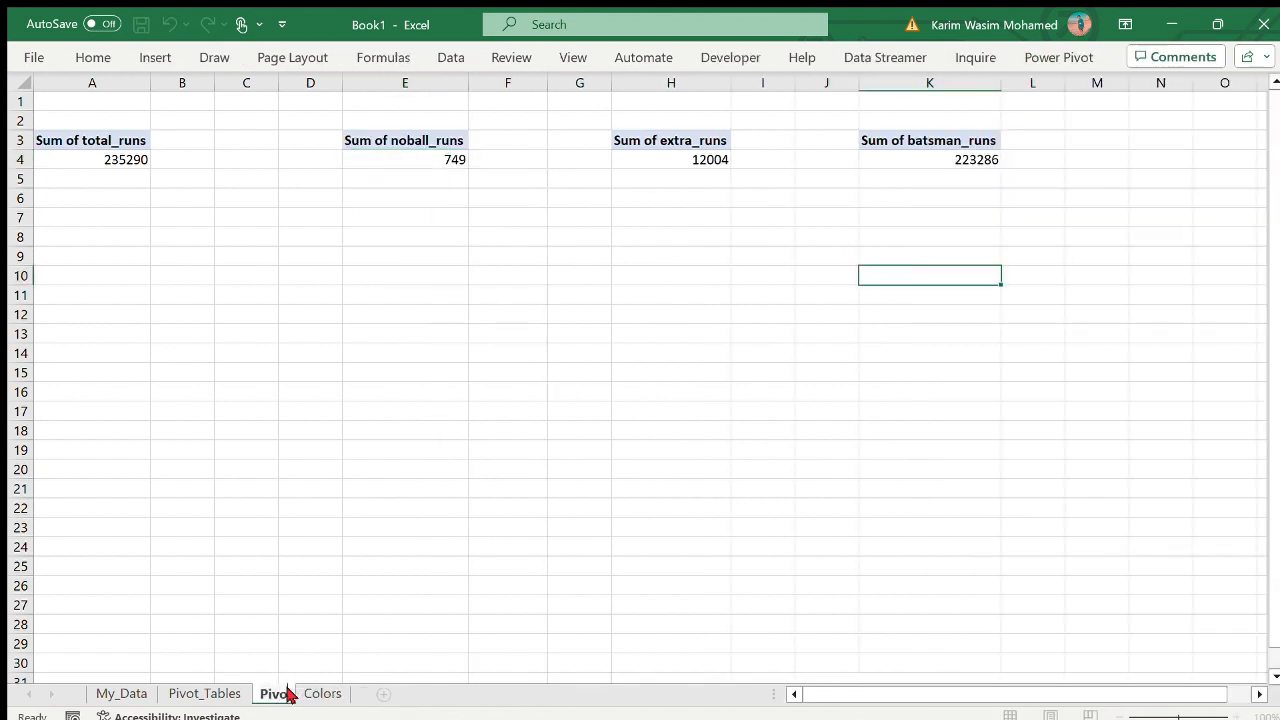
key("BackSpace")
key("BackSpace")
key("BackSpace")
key("BackSpace")
key("BackSpace")
type("Re")
key("BackSpace")
key("BackSpace")
type("Pivot_Tables")
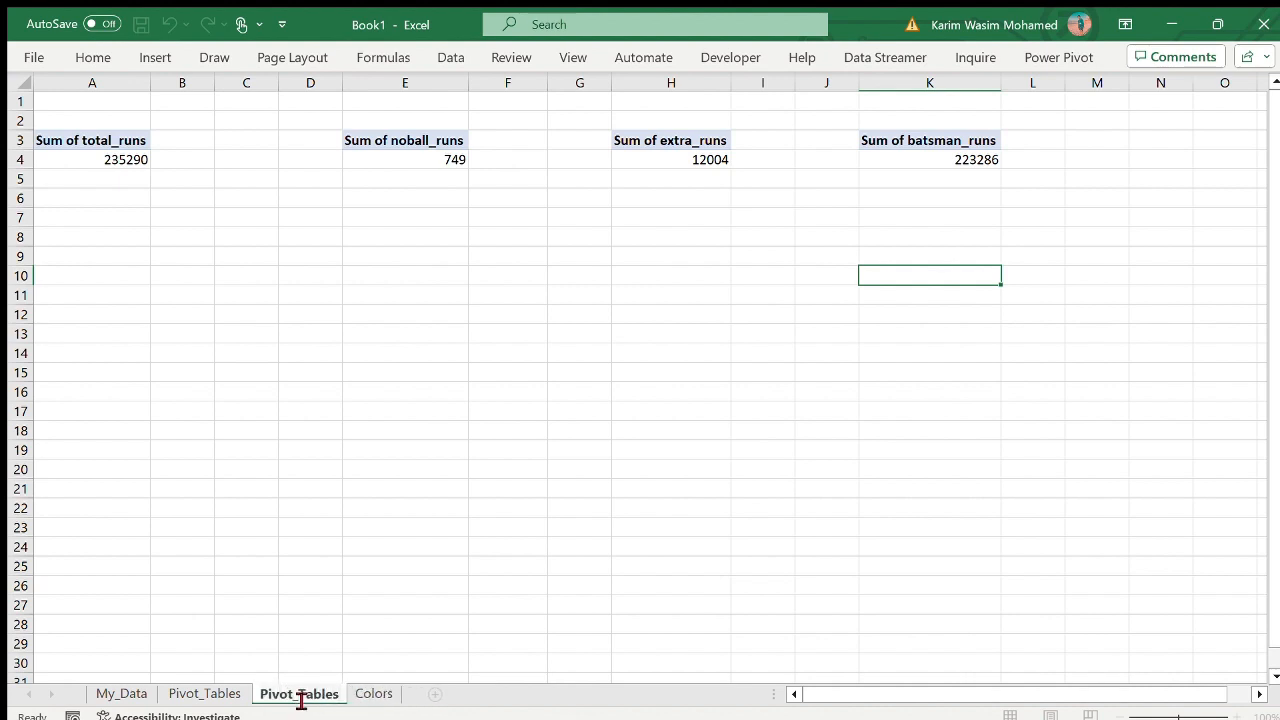
key("Return")
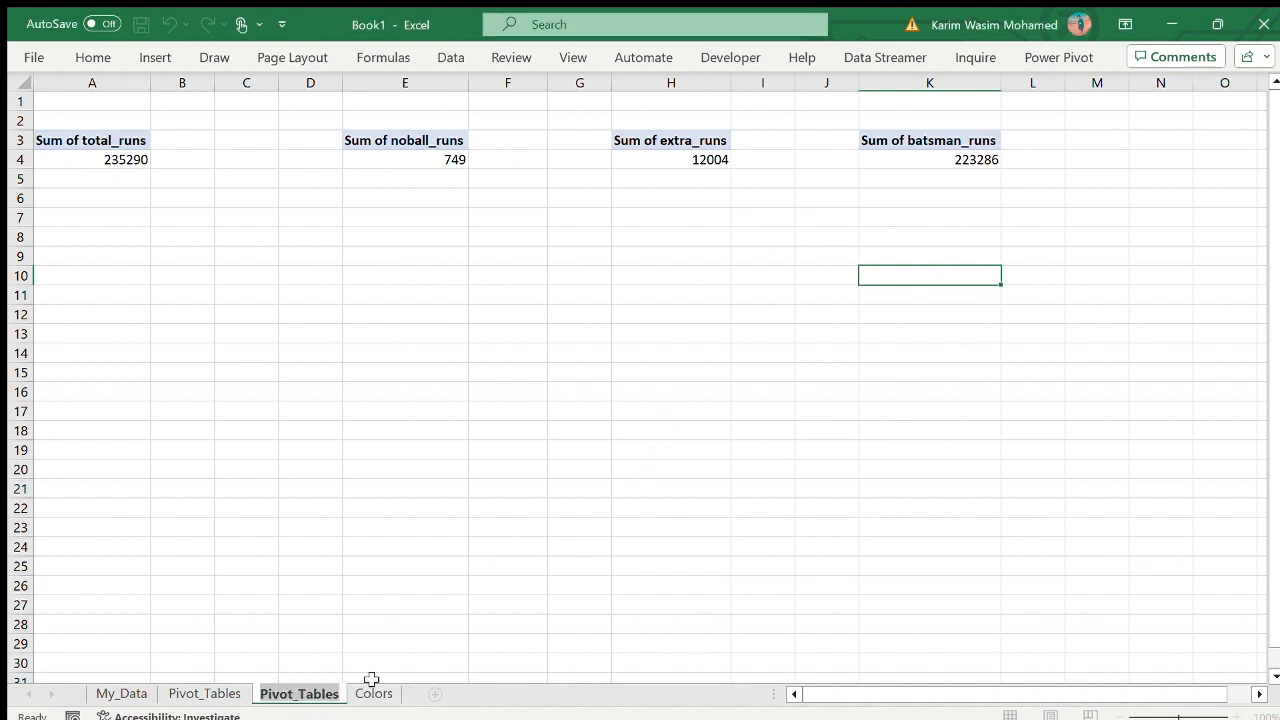
left_click(440, 525)
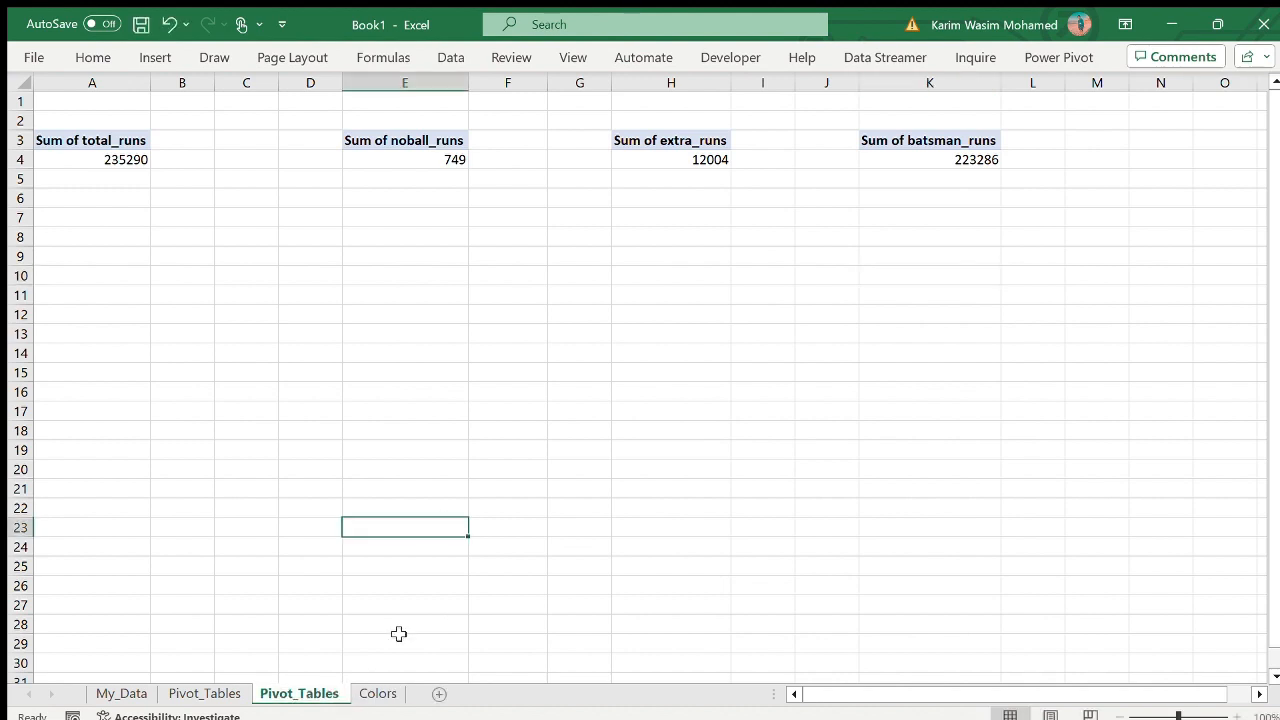
- Check the palette on the Colors sheet and move the sheet with the single-value PivotTables ahead of the other Pivot_Tables sheet
left_click(378, 694)
left_click(600, 618)
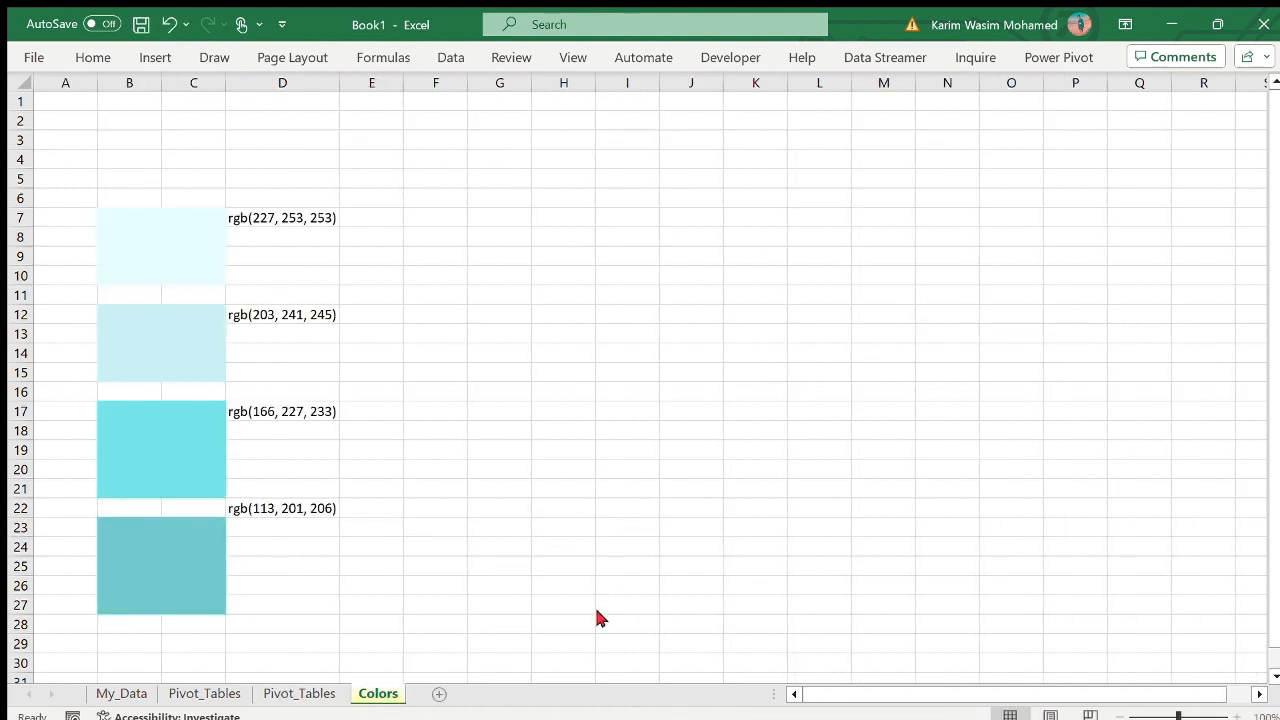
left_click(632, 469)
left_click(204, 694)
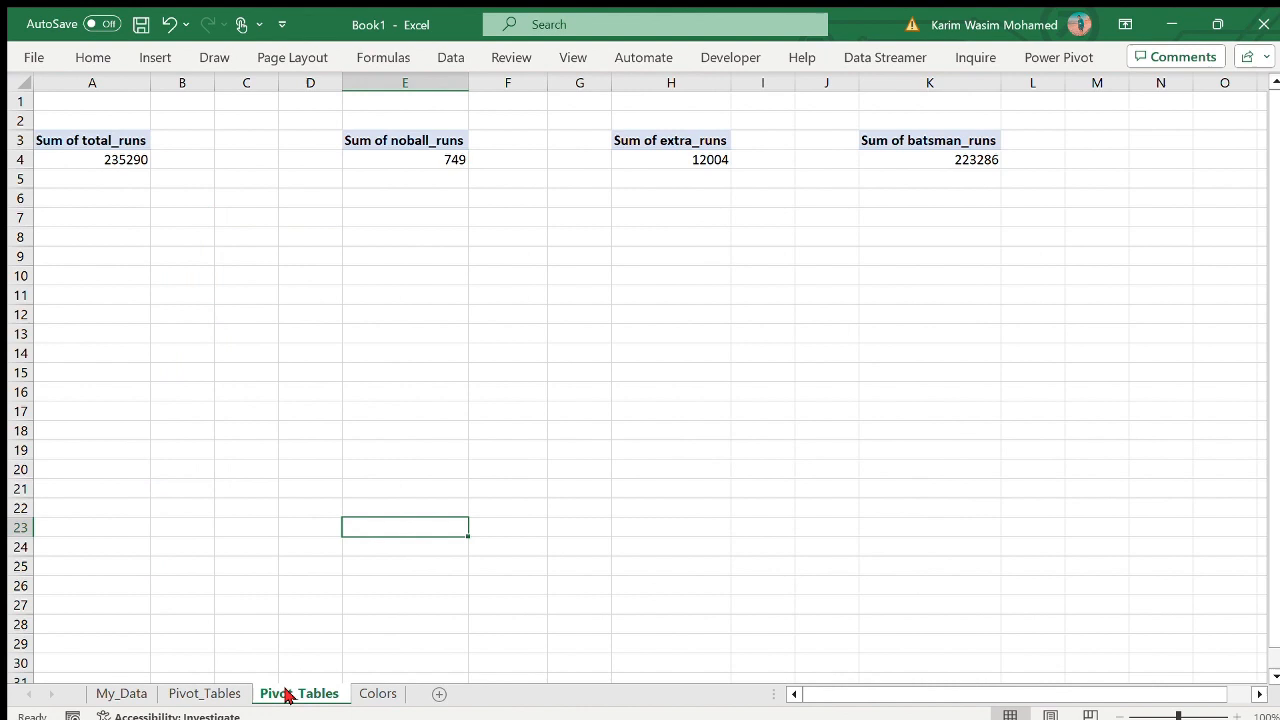
- Add a new worksheet just before Colors and name it Dashboard
left_click(437, 694)
left_click_drag(263, 697, 428, 700)
double_click(366, 694)
type("Da")
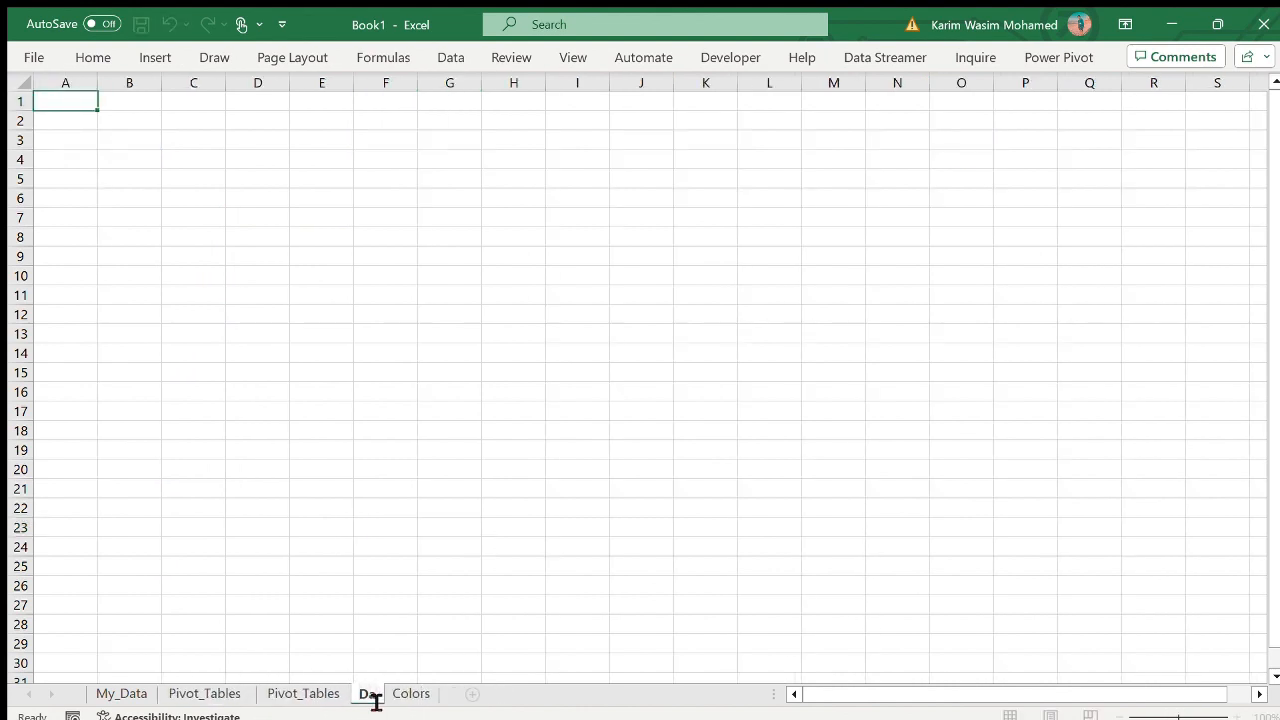
type("shboard")
left_click(705, 469)
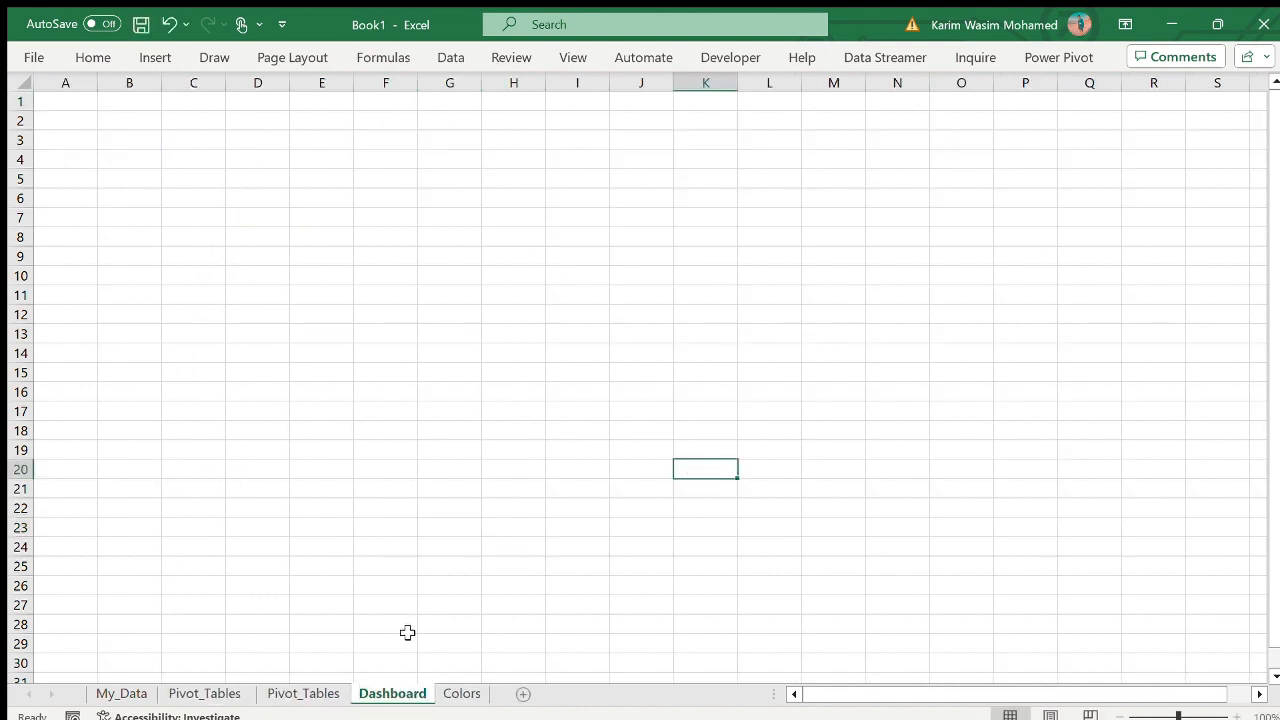
- Rename the Dashboard sheet as My_Dashboard
double_click(352, 695)
key("Home")
type("My_")
left_click(516, 486)
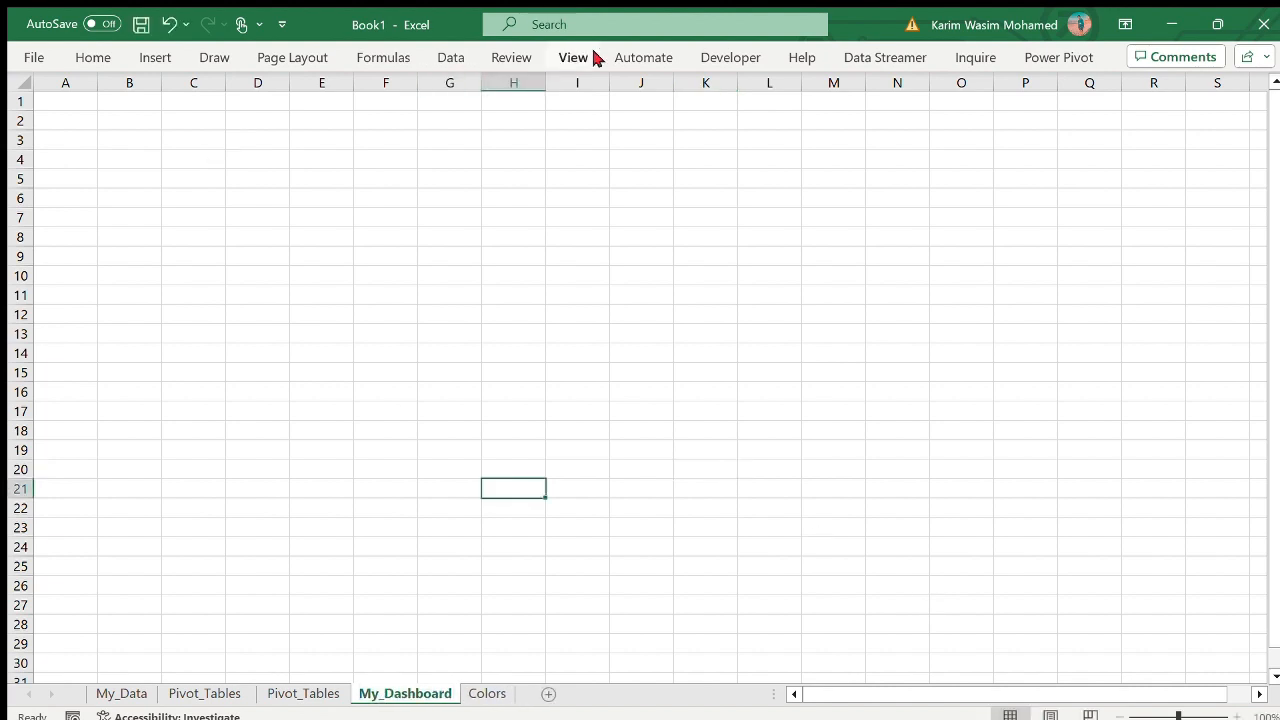
- Fill the whole My_Dashboard sheet with the palette's light blue colour
left_click(22, 82)
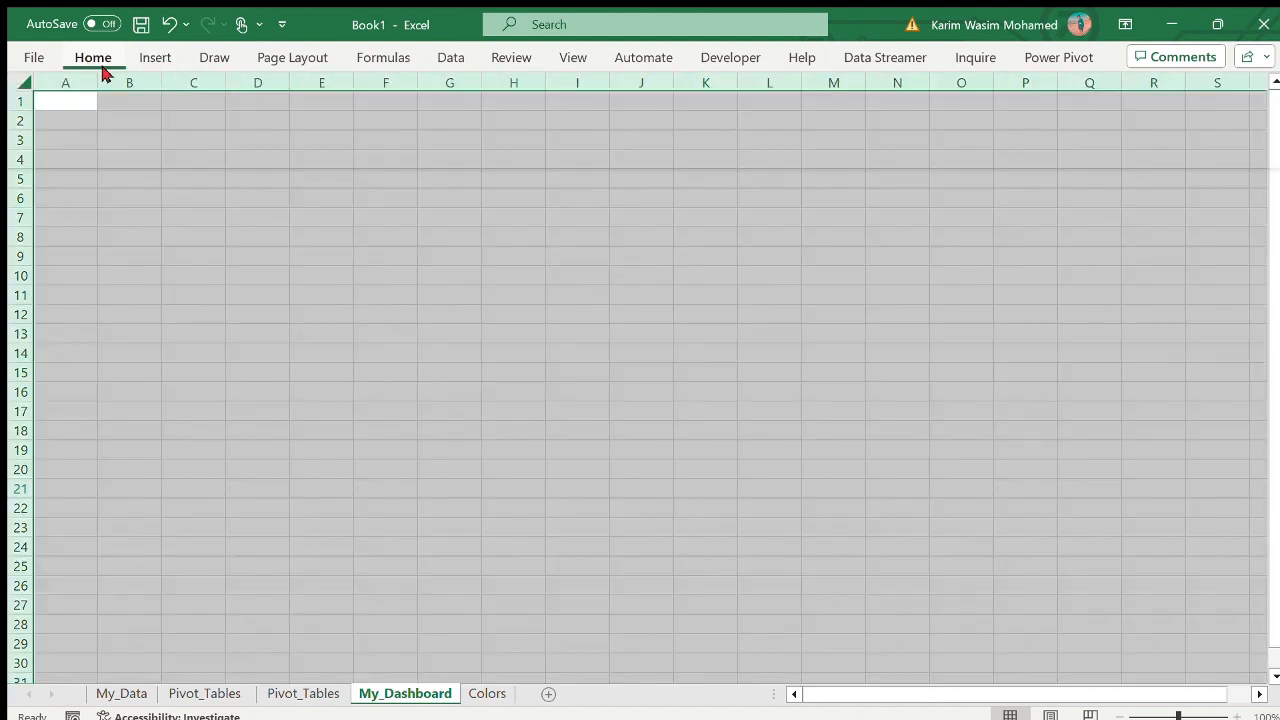
left_click(454, 388)
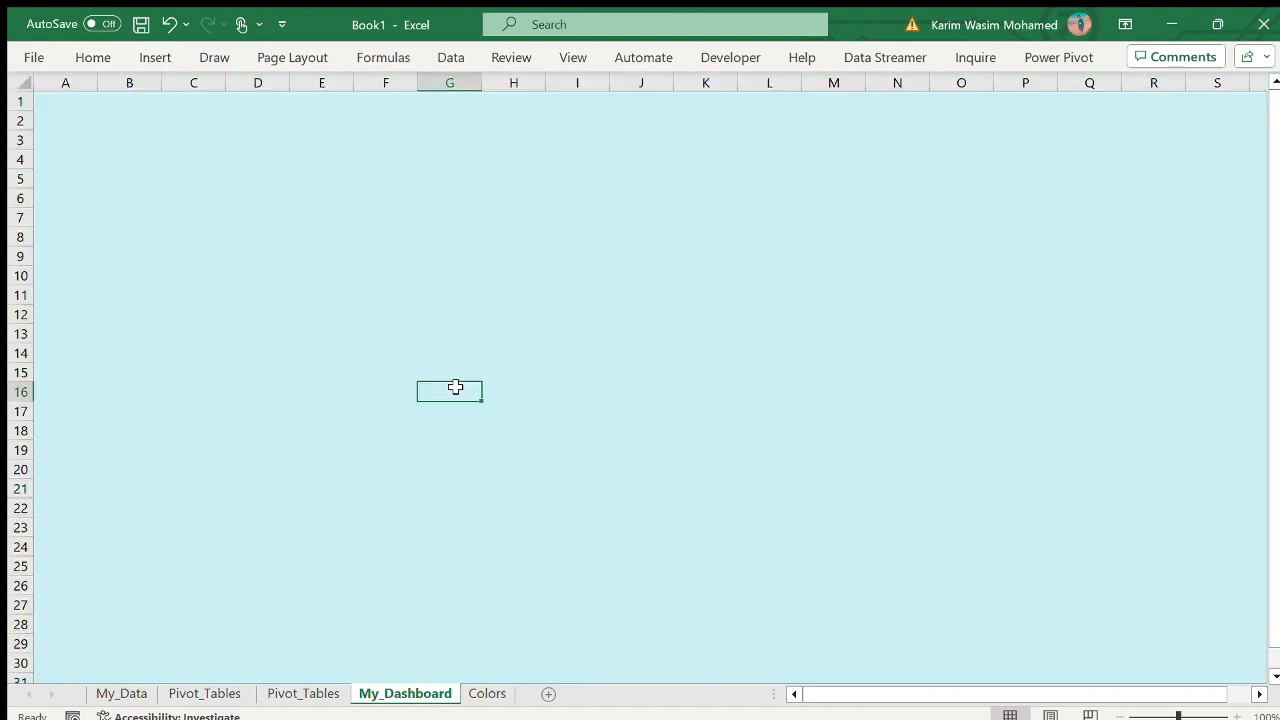
- Draw a rounded rectangle banner on My_Dashboard across about rows 1 to 3, from column A to about column U
left_click(290, 692)
left_click(401, 699)
left_click(695, 160)
left_click(563, 32)
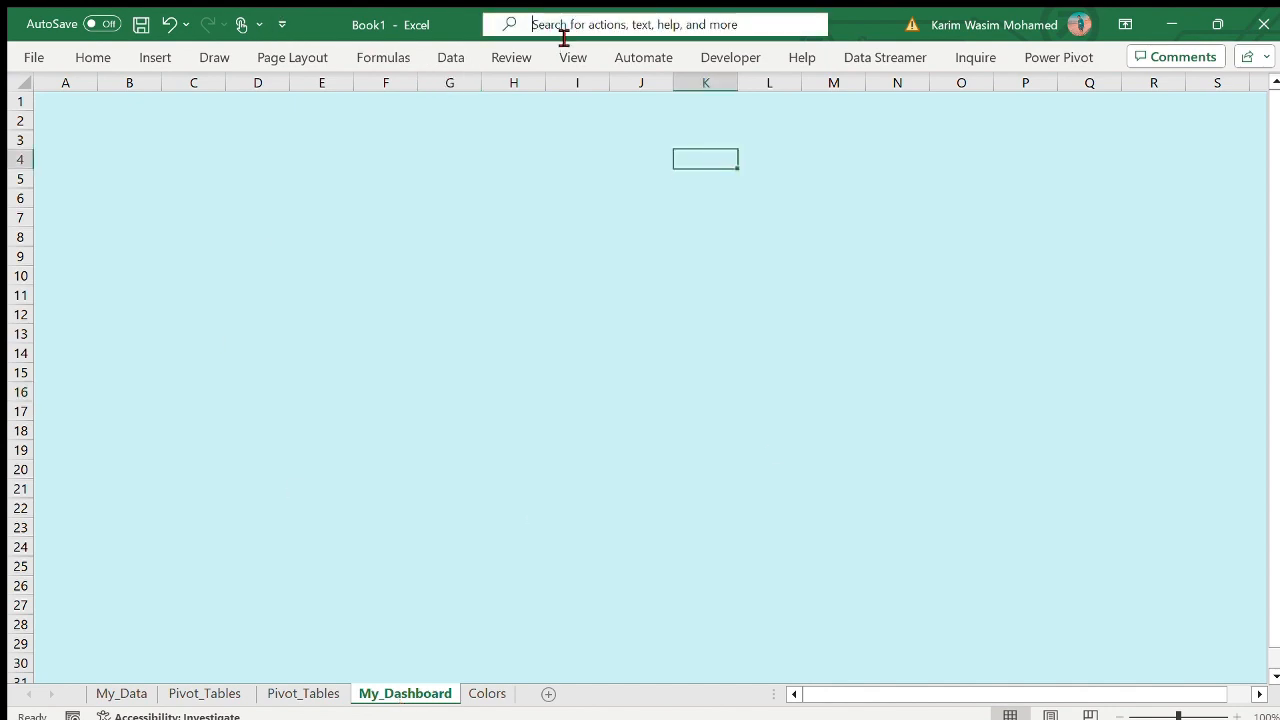
type("sha")
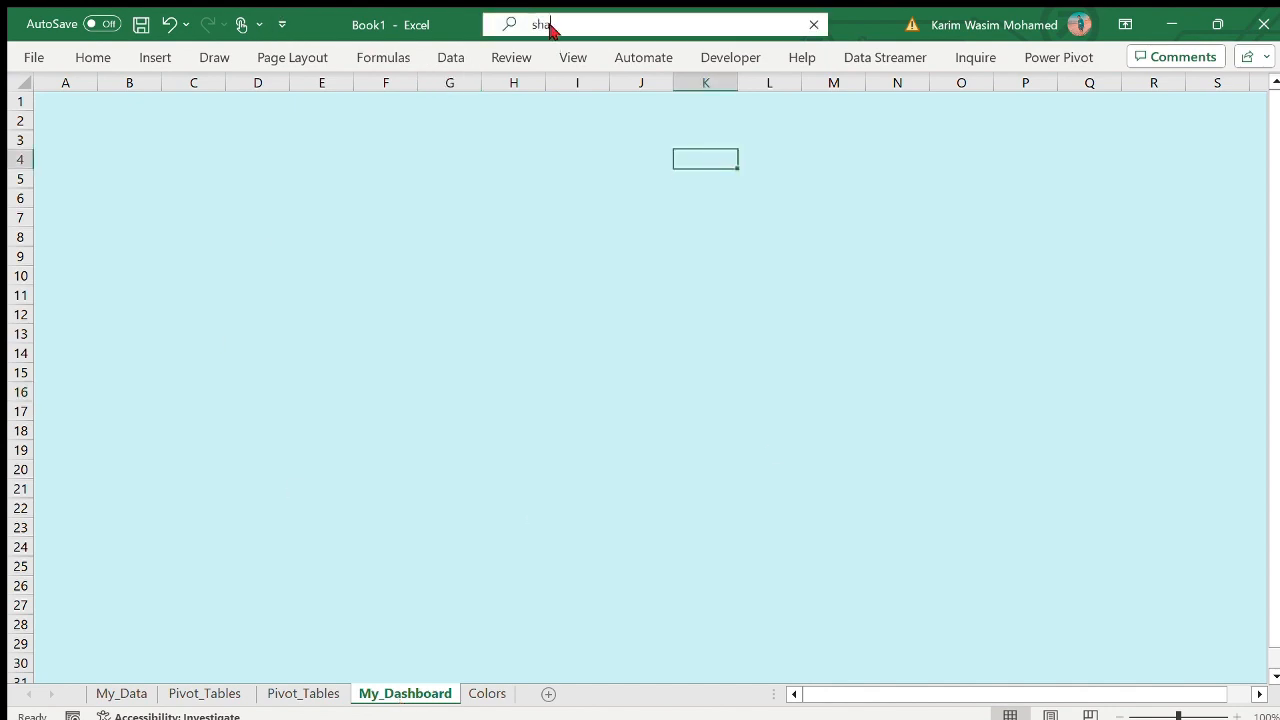
left_click(943, 49)
mouse_move(48, 101)
left_mouse_down()
mouse_move(977, 206)
mouse_move(1157, 199)
left_mouse_up()
left_click_drag(1160, 146, 1275, 148)
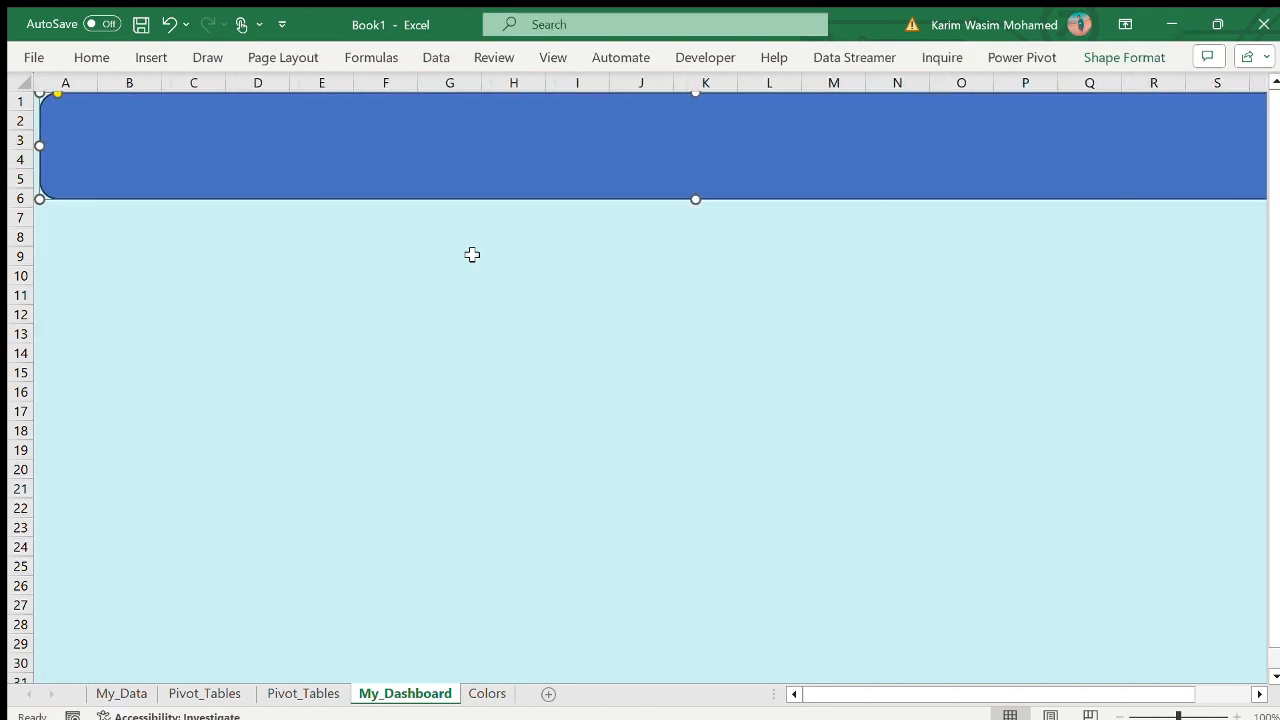
left_click_drag(695, 200, 698, 141)
- Duplicate the banner and turn the copy into a shortened vertical bar spanning about rows 3 to 30
key("ctrl+d")
left_click_drag(540, 138, 524, 287)
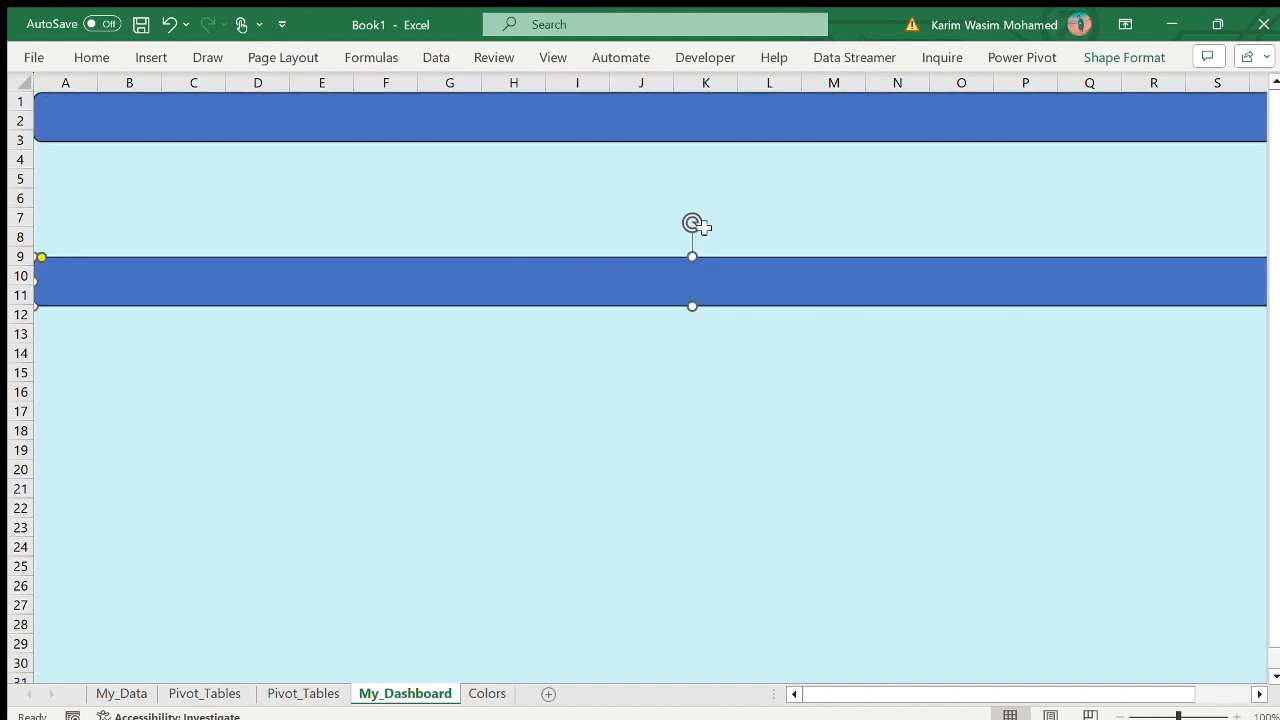
left_click_drag(692, 223, 12, 282)
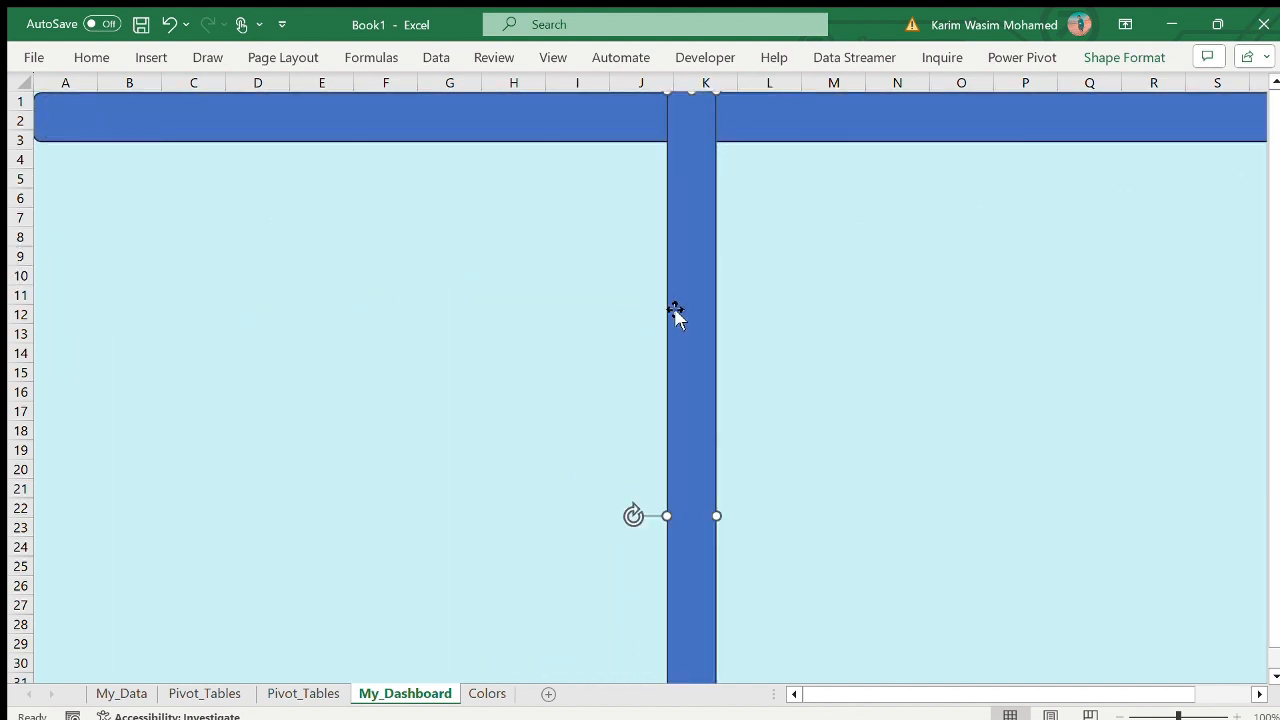
left_click_drag(675, 309, 14, 288)
left_click_drag(667, 151, 452, 198)
scroll(466, 617, "down", 8)
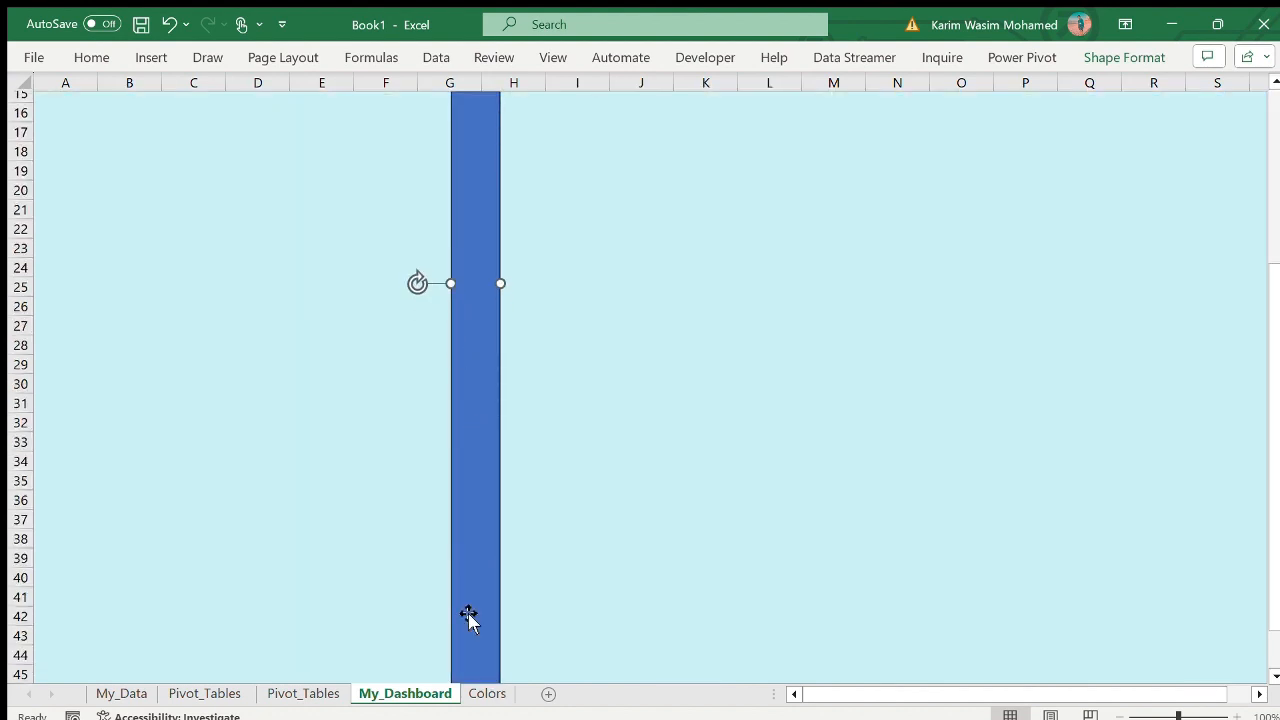
left_click_drag(476, 531, 459, 203)
scroll(459, 204, "up", 8)
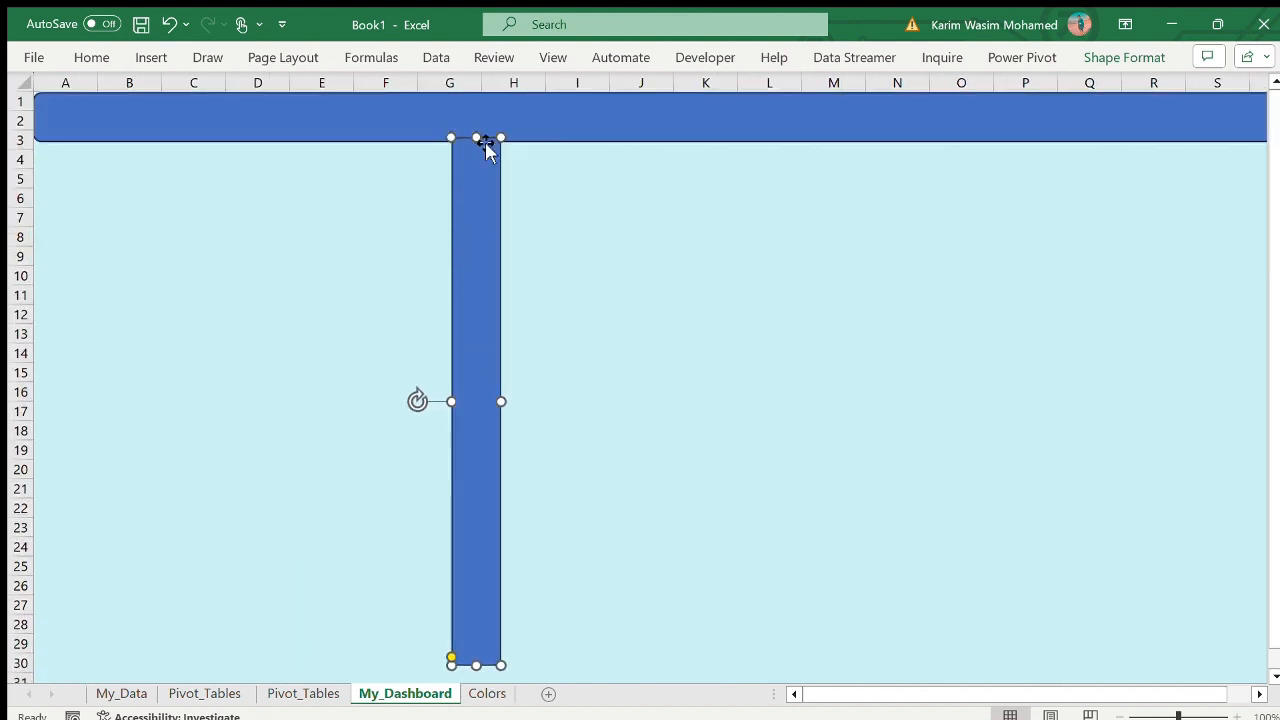
- Place the vertical bar directly under the banner as a sidebar along the sheet's left edge, widened to about columns A and B
left_click_drag(486, 149, 49, 133)
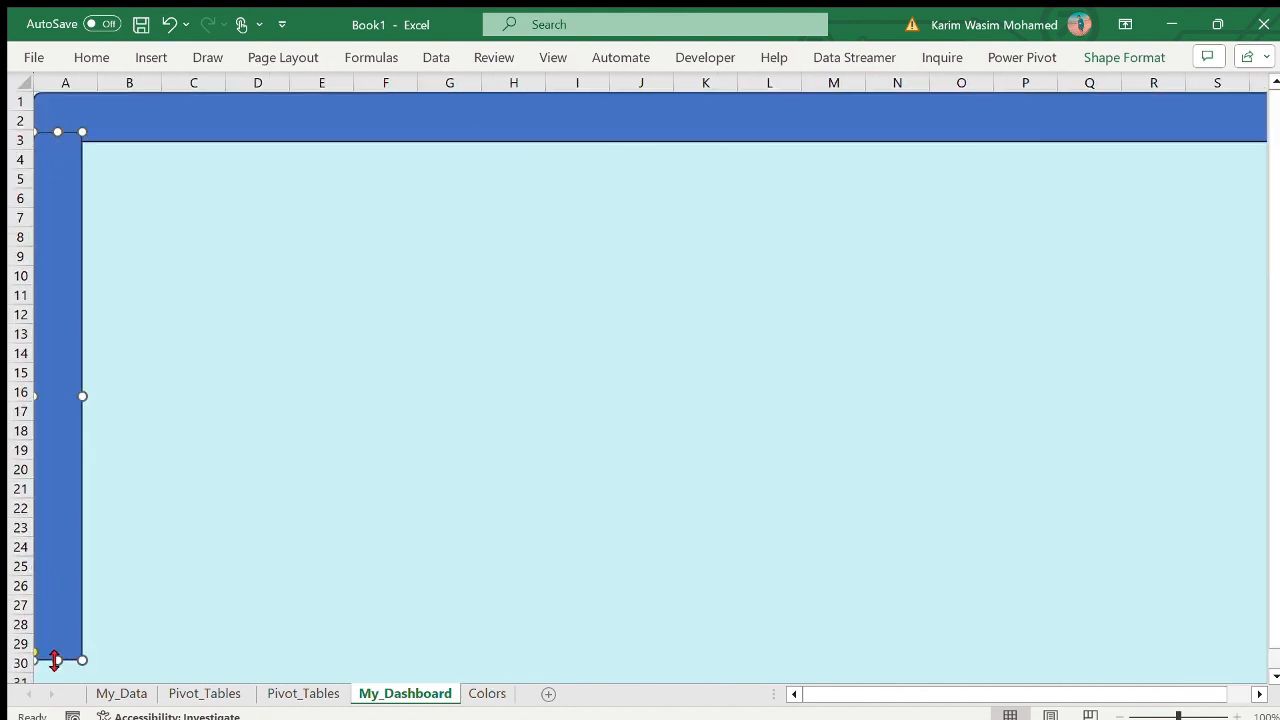
left_click_drag(57, 658, 57, 683)
left_click_drag(83, 426, 183, 427)
left_click_drag(34, 131, 22, 109)
left_click(229, 209)
left_click(113, 190)
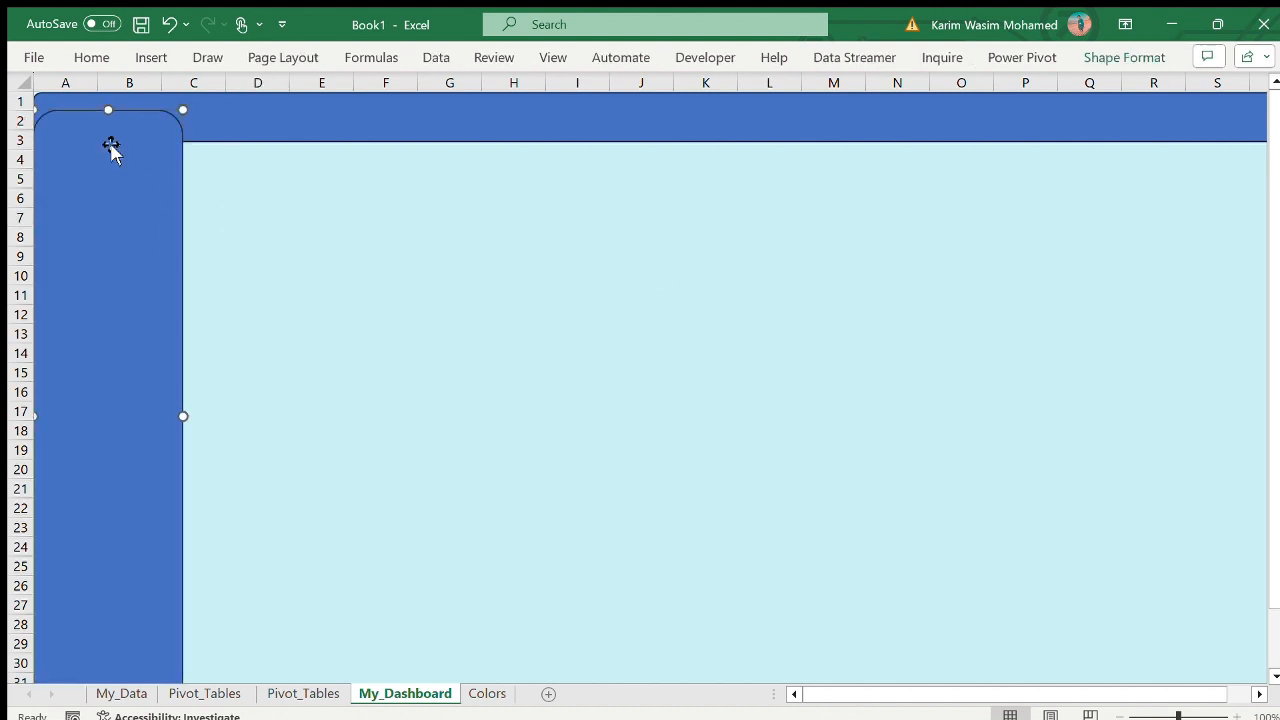
left_click_drag(108, 110, 102, 142)
left_click_drag(183, 139, 194, 143)
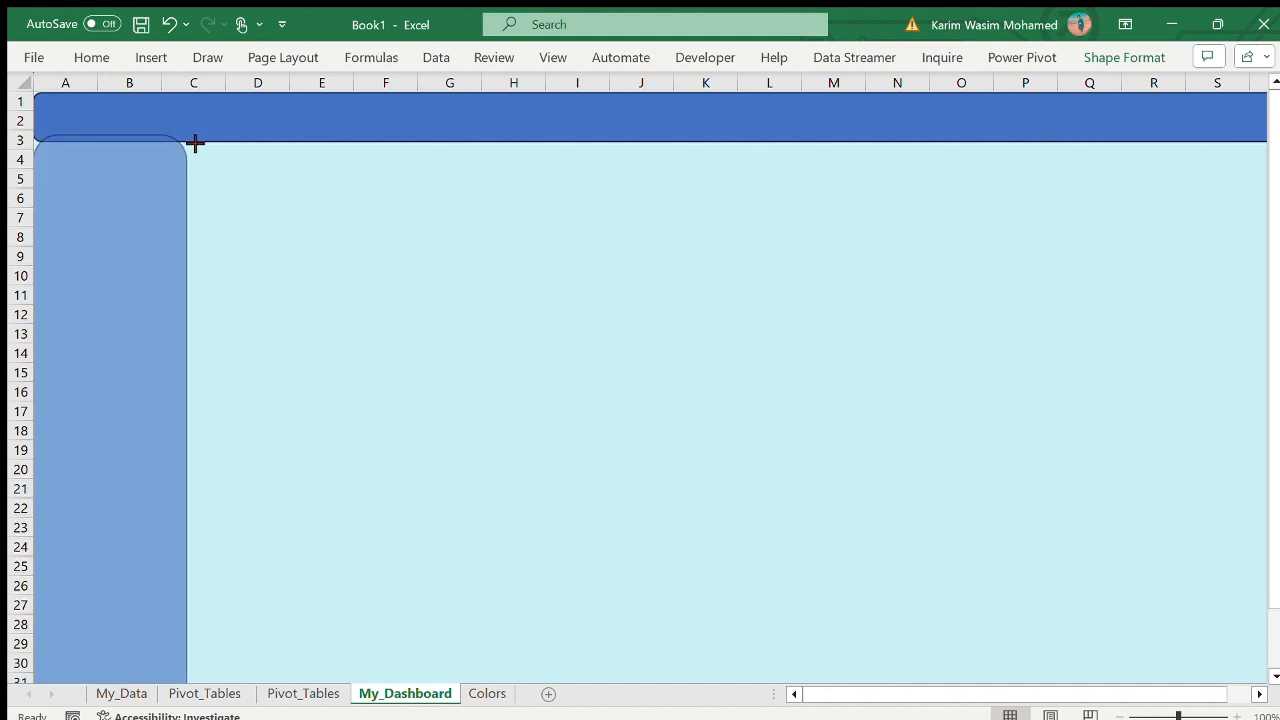
left_click(258, 235)
left_click(130, 222)
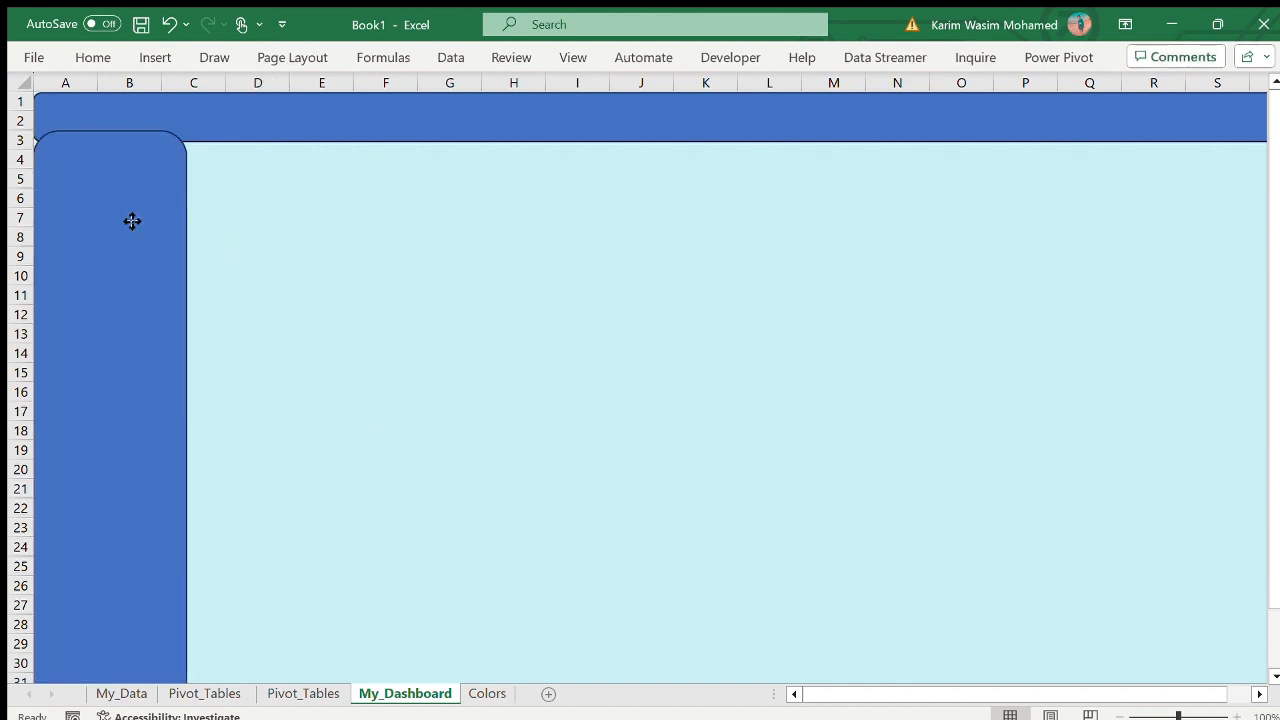
- Paste another copy of the banner shape and resize it into a small card over about D4:E9, beside the sidebar
left_click(358, 250)
key("ctrl+v")
scroll(1102, 277, "right", 3)
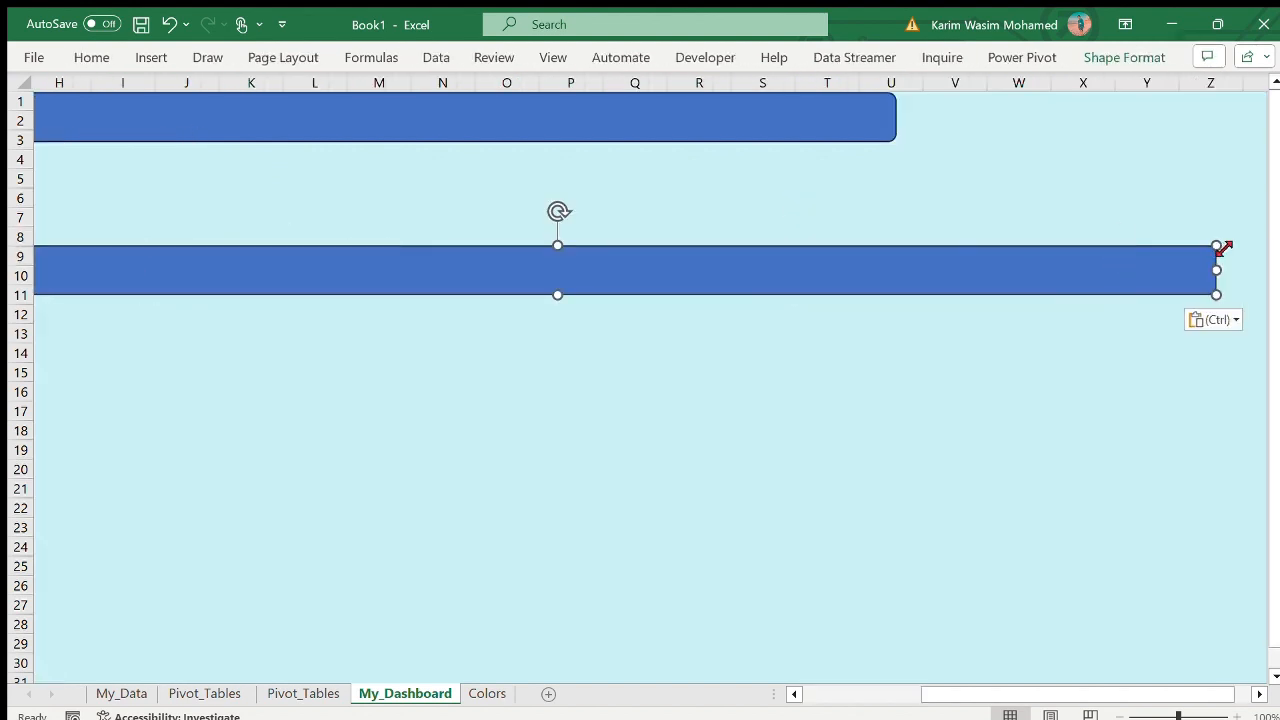
left_click_drag(1217, 270, 558, 271)
scroll(558, 271, "left", 3)
left_click_drag(1006, 295, 486, 341)
left_click_drag(450, 254, 314, 171)
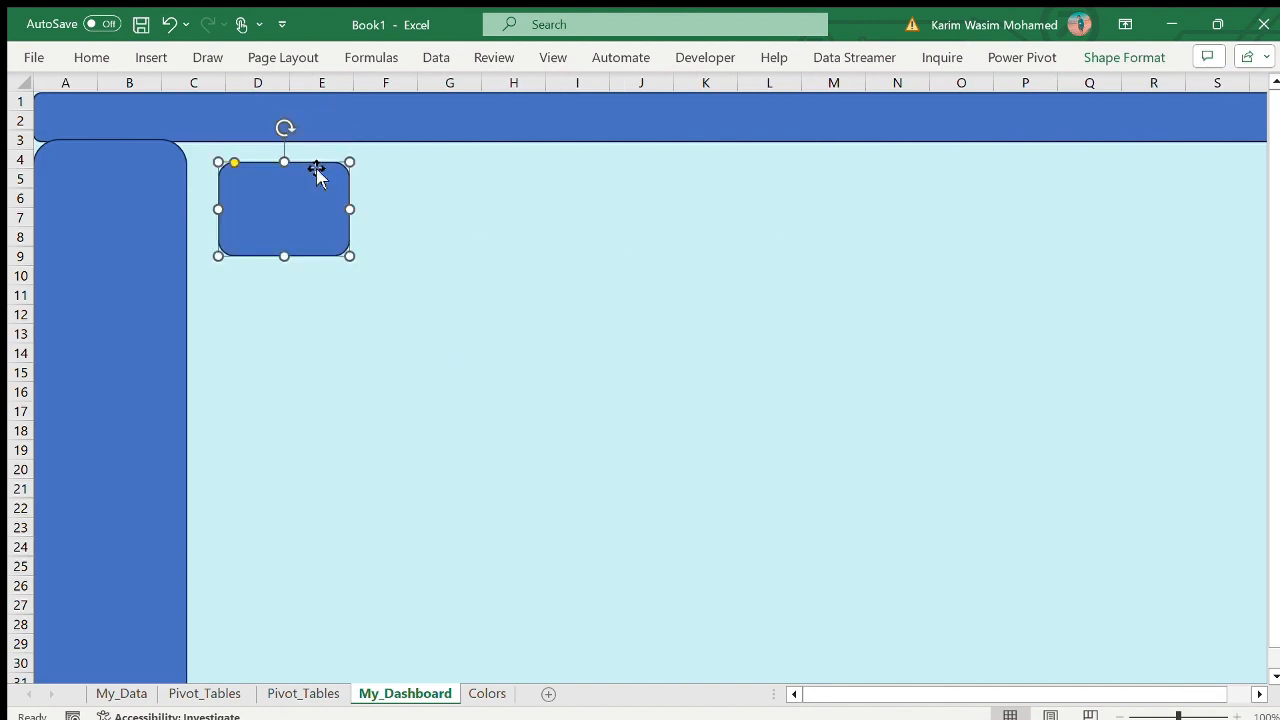
- Duplicate the small card three times and spread the copies out to its right
key("ctrl+d")
key("ctrl+d")
key("ctrl+d")
key("ctrl+d")
left_click_drag(379, 233, 781, 200)
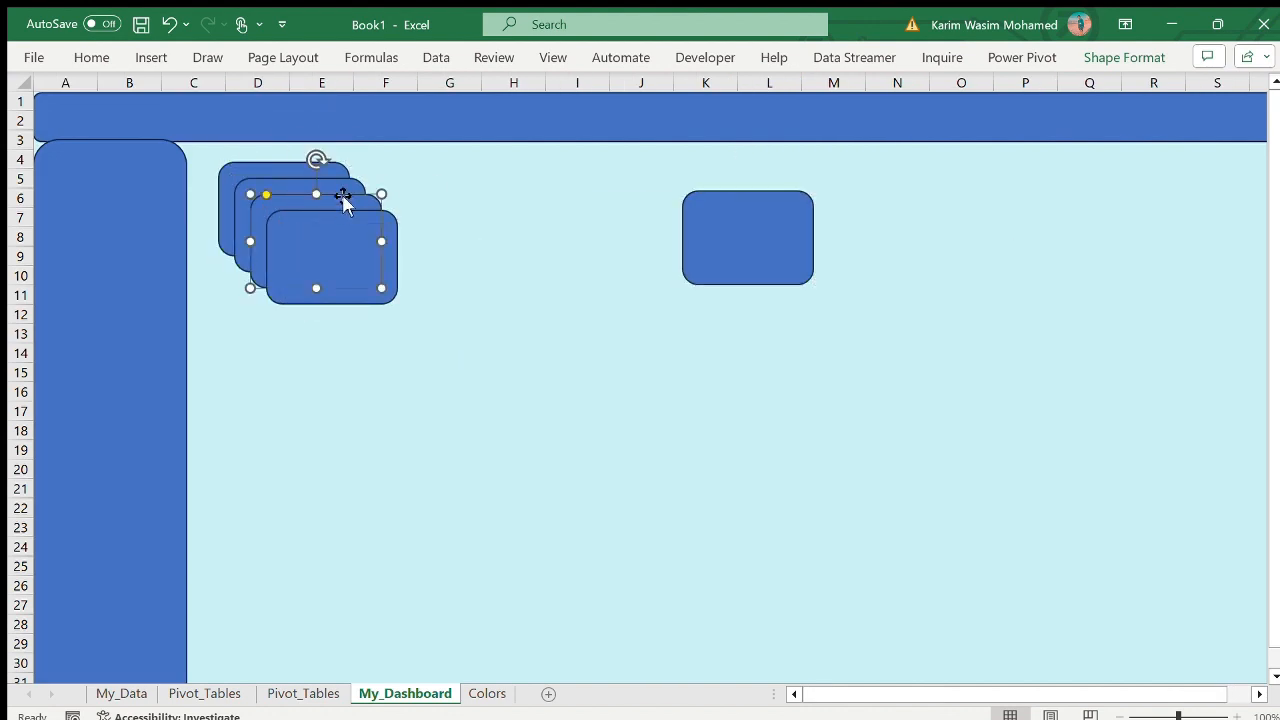
left_click_drag(343, 200, 604, 189)
left_click_drag(329, 246, 909, 235)
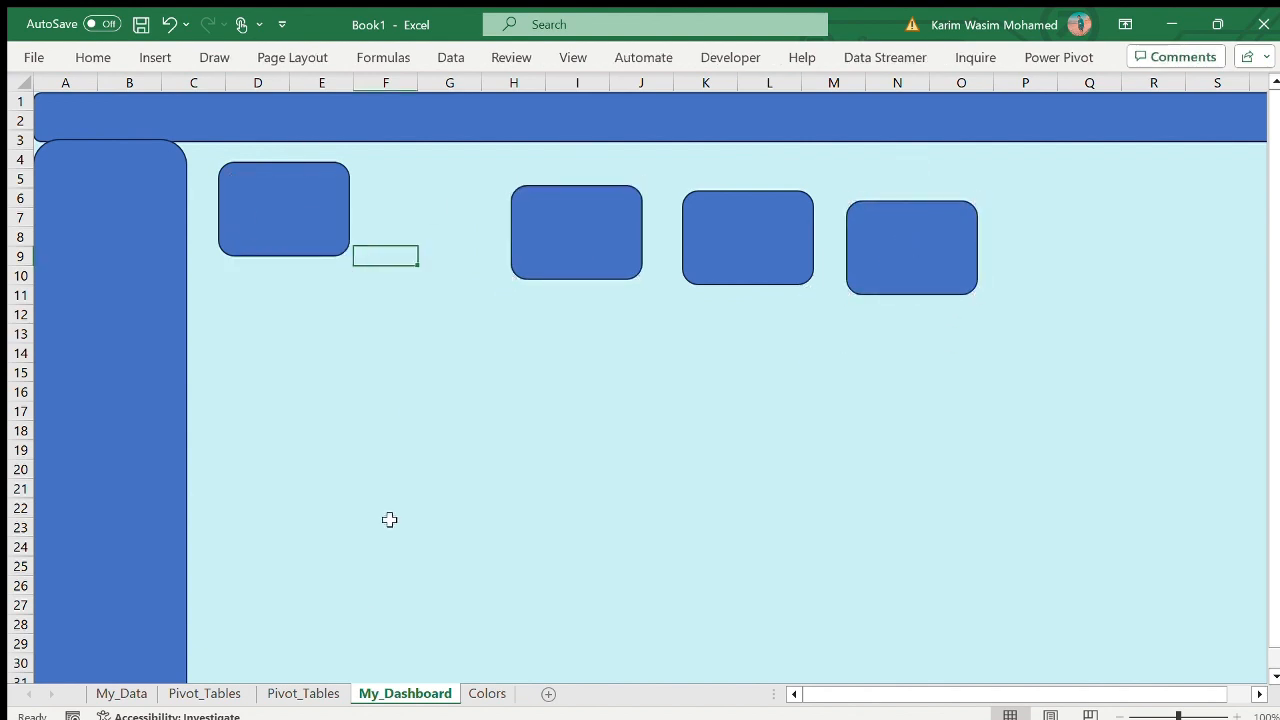
- Line up the three copied cards in one row beside the first card under the banner
key("ctrl+Page_Up")
key("ctrl+Page_Up")
left_click(405, 693)
left_click(551, 187)
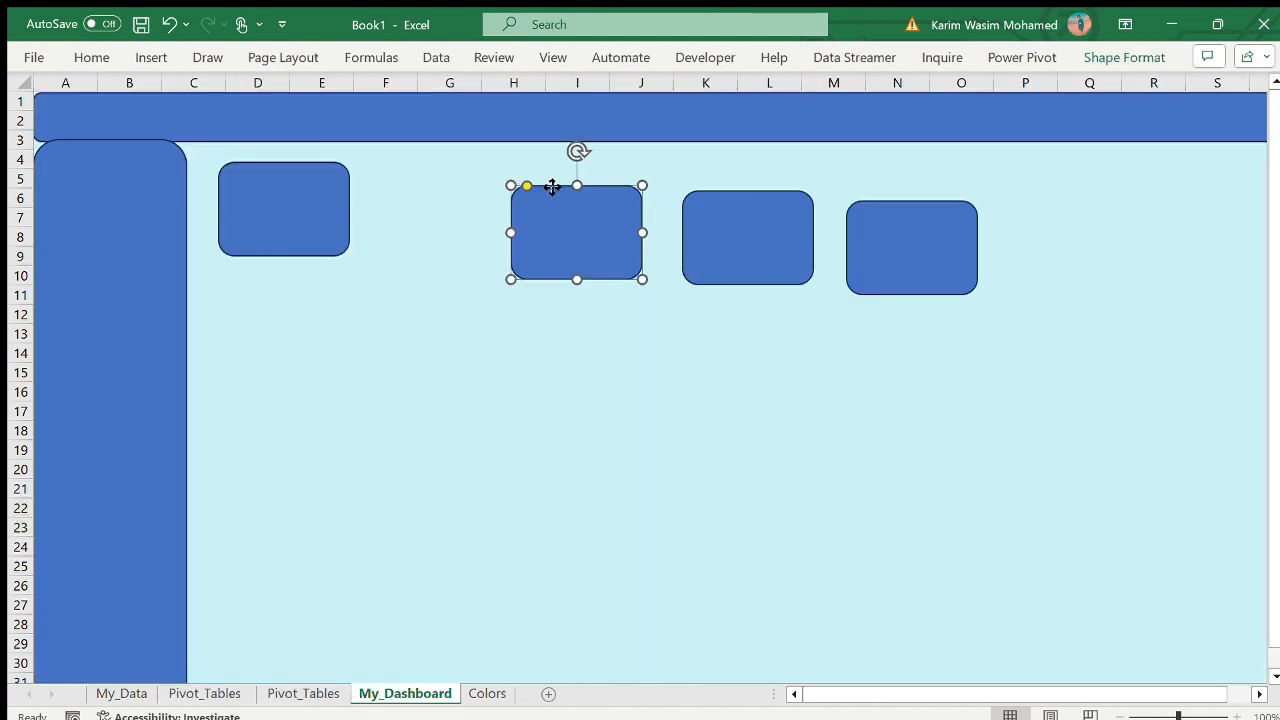
left_click_drag(551, 187, 395, 165)
left_click(703, 243)
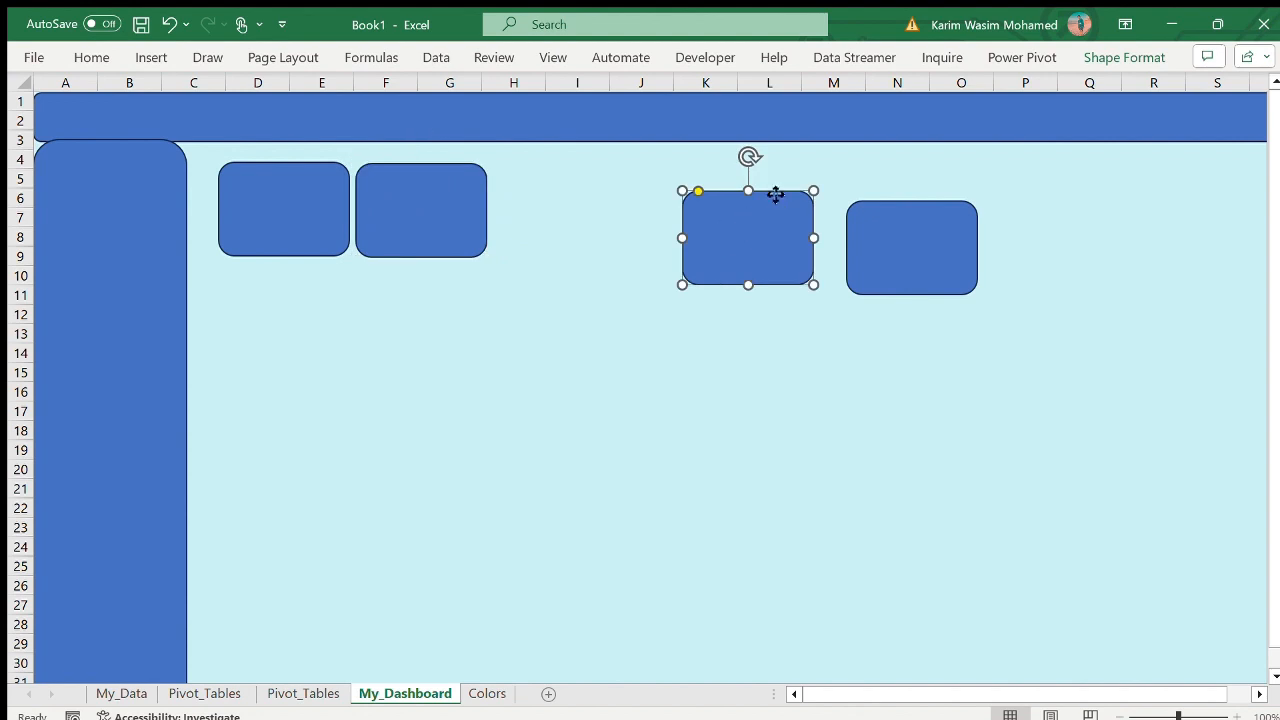
left_click_drag(774, 194, 585, 175)
left_click(934, 214)
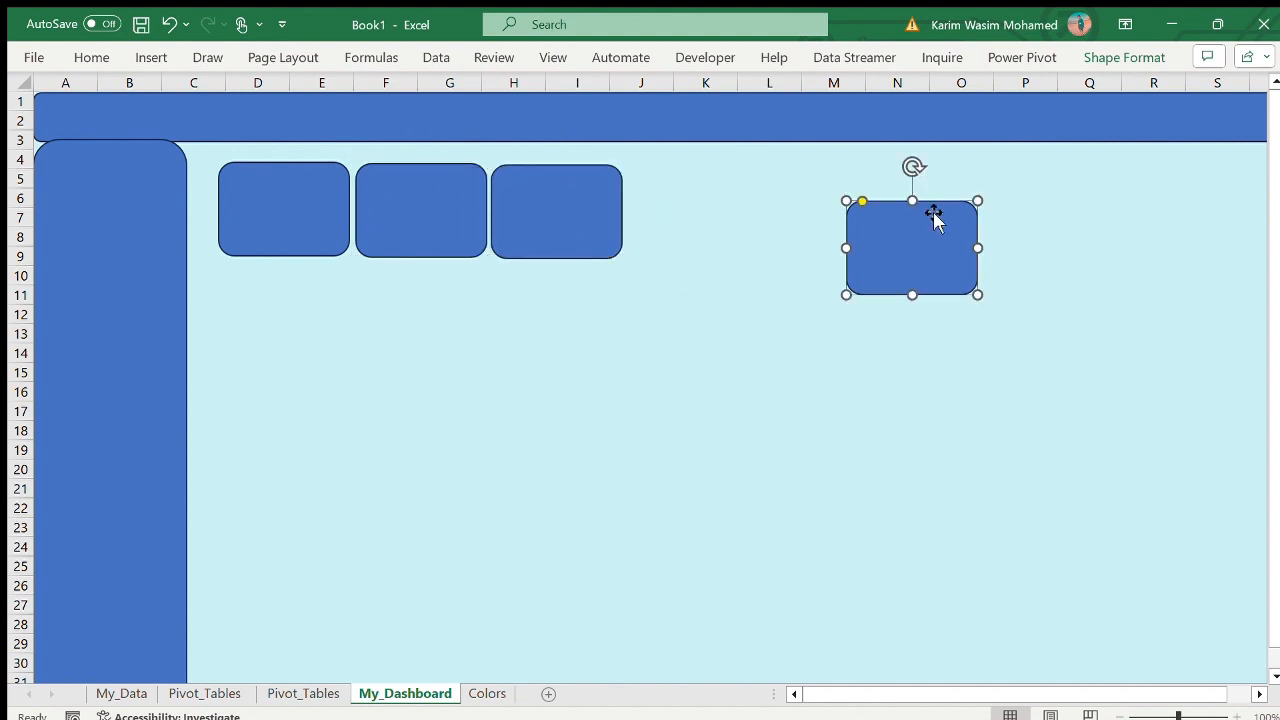
left_click_drag(934, 214, 717, 175)
key("Escape")
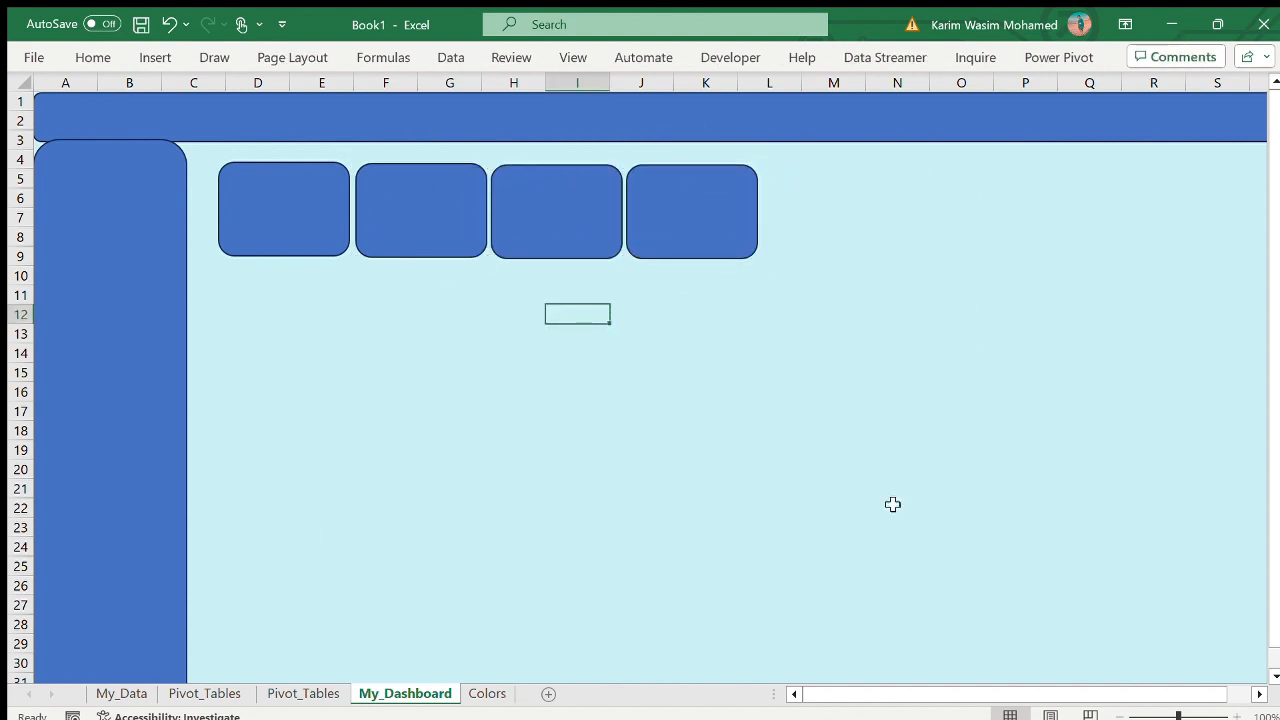
- Nudge the four cards up and closer to the sidebar, leaving small, even gaps between them
left_click(704, 482)
left_click(291, 214)
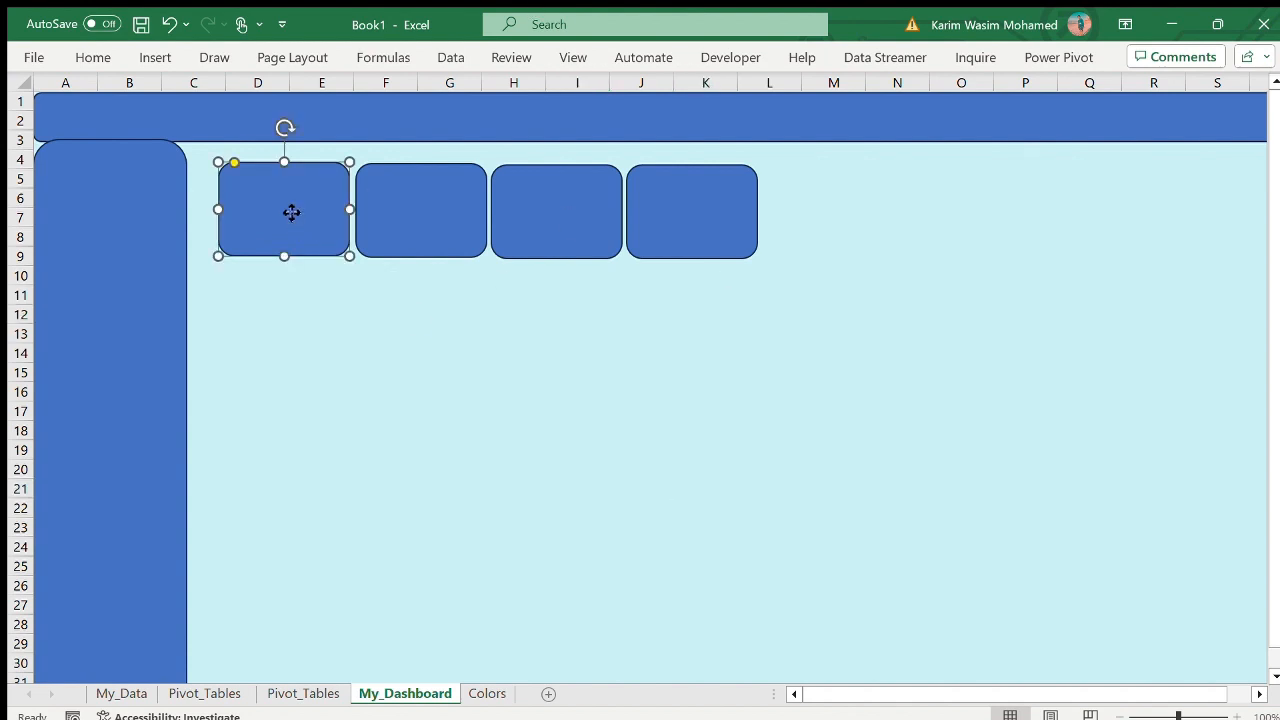
left_click_drag(291, 214, 277, 206)
left_click_drag(440, 220, 429, 214)
left_click(531, 211)
left_click_drag(531, 211, 526, 206)
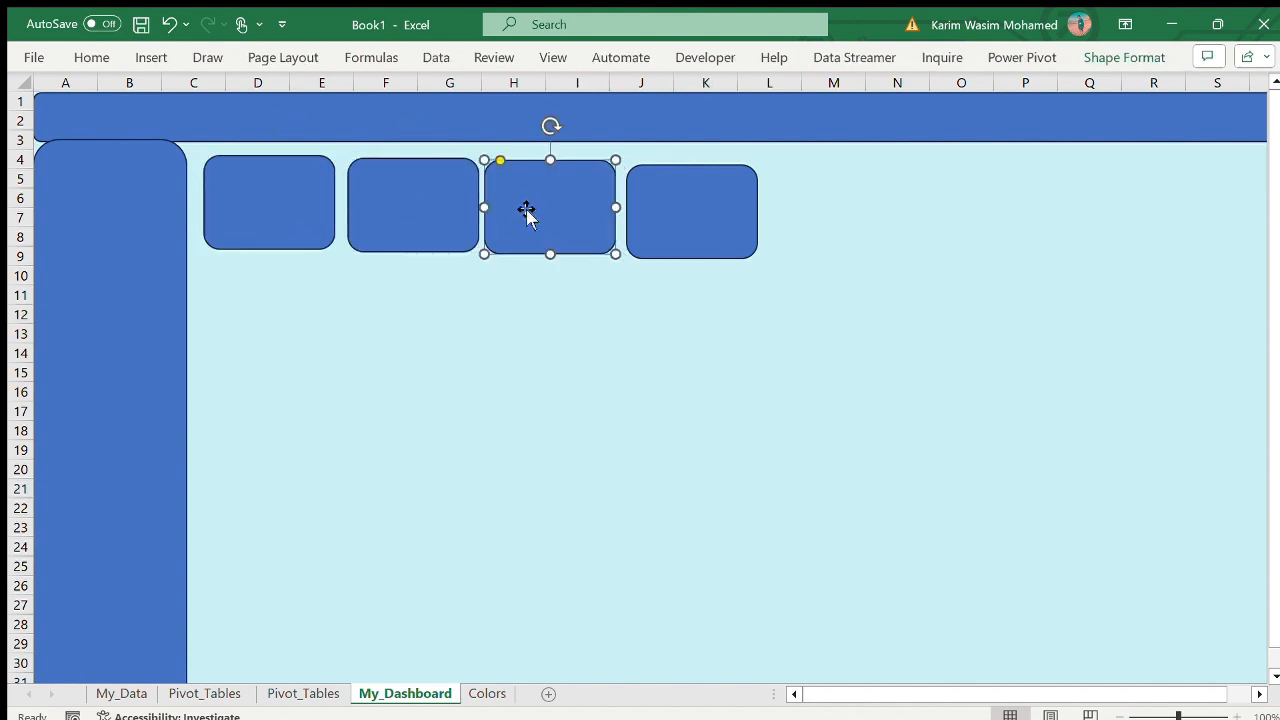
left_click_drag(724, 229, 719, 227)
left_click_drag(380, 227, 372, 225)
left_click_drag(520, 217, 514, 214)
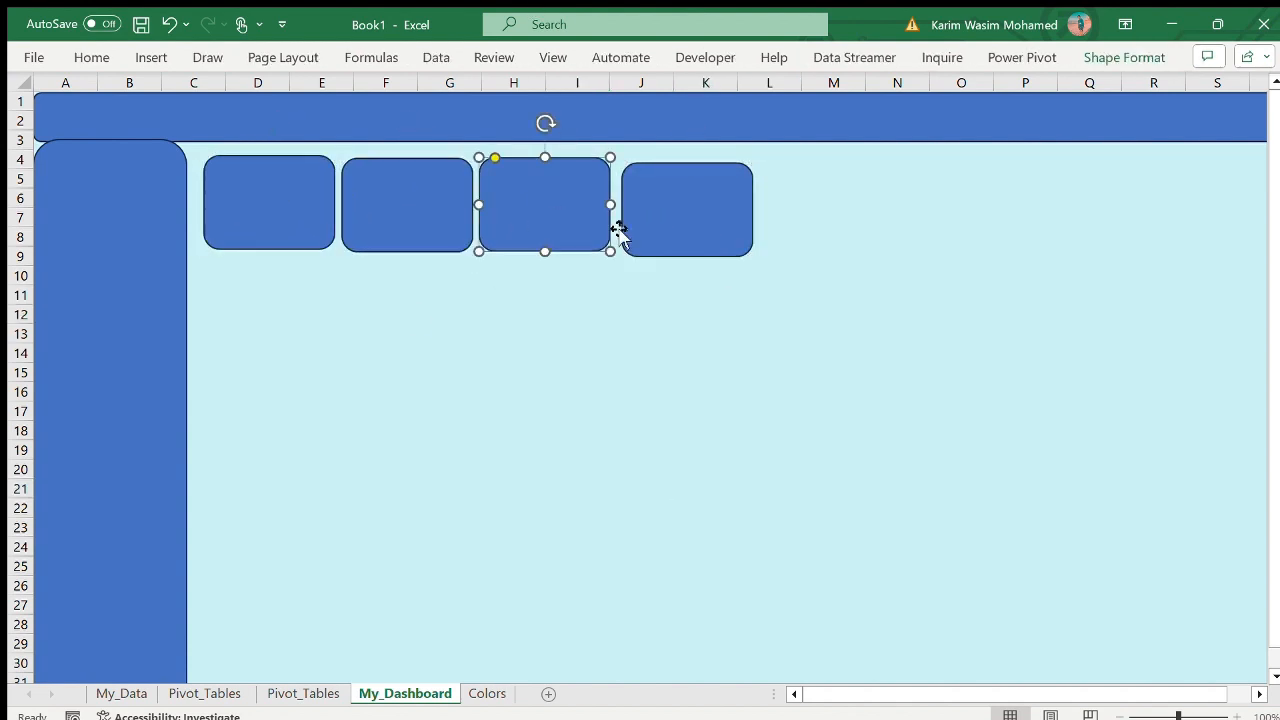
left_click_drag(726, 225, 719, 223)
left_click_drag(510, 207, 508, 209)
- Try a large panel made from an enlarged copy of the fourth card beside the card row, and delete it
left_click(714, 217)
key("ctrl+c")
left_click(820, 349)
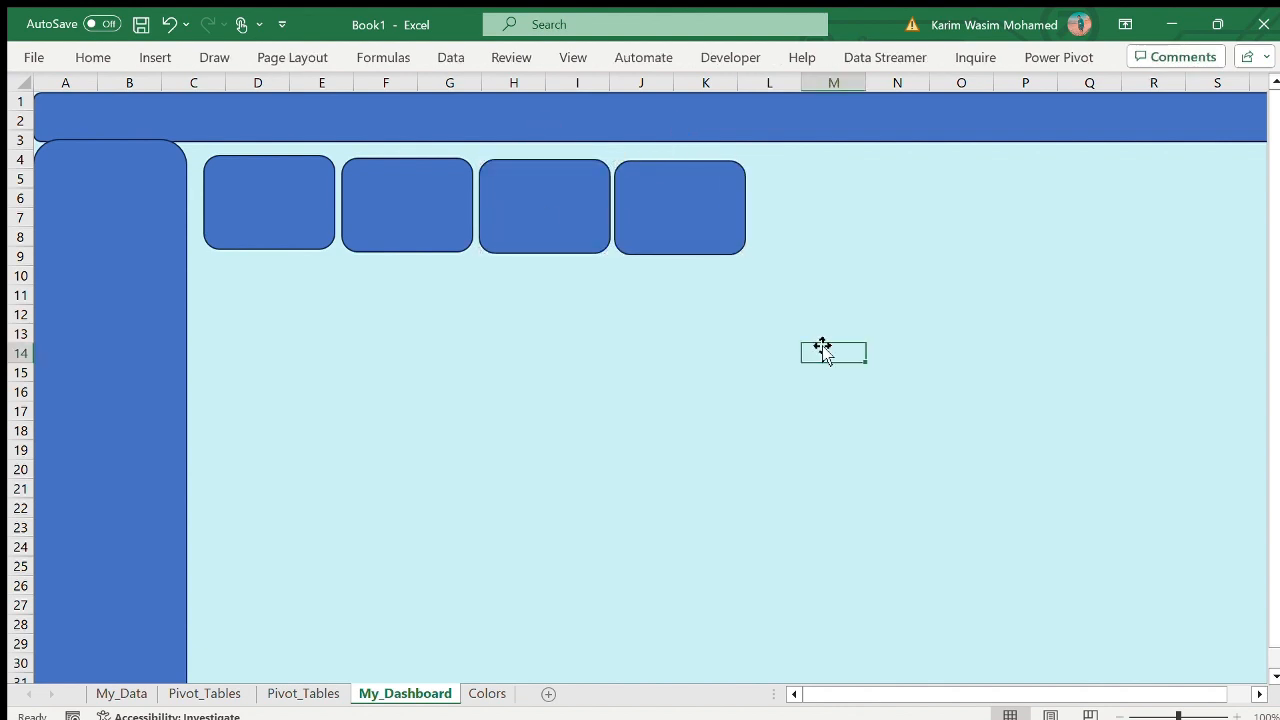
key("ctrl+v")
left_click_drag(871, 367, 883, 177)
left_click_drag(946, 208, 1095, 209)
left_click_drag(1096, 258, 1166, 411)
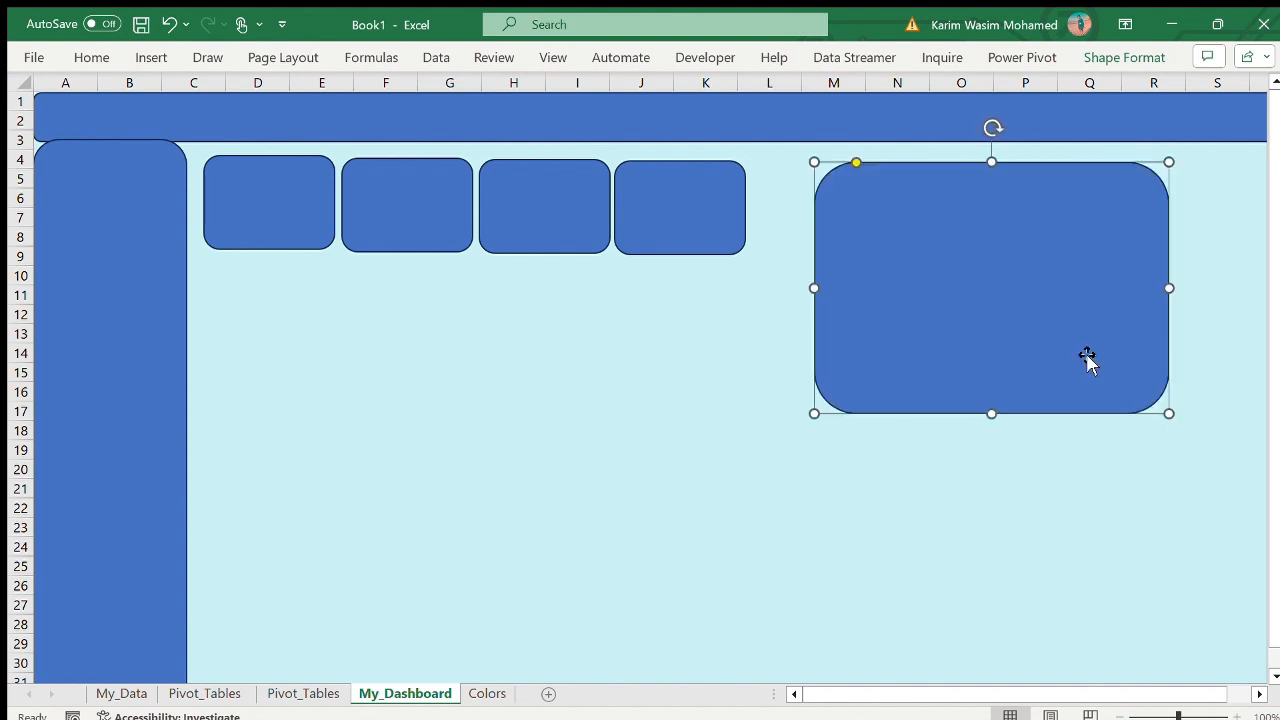
left_click_drag(1094, 163, 1036, 149)
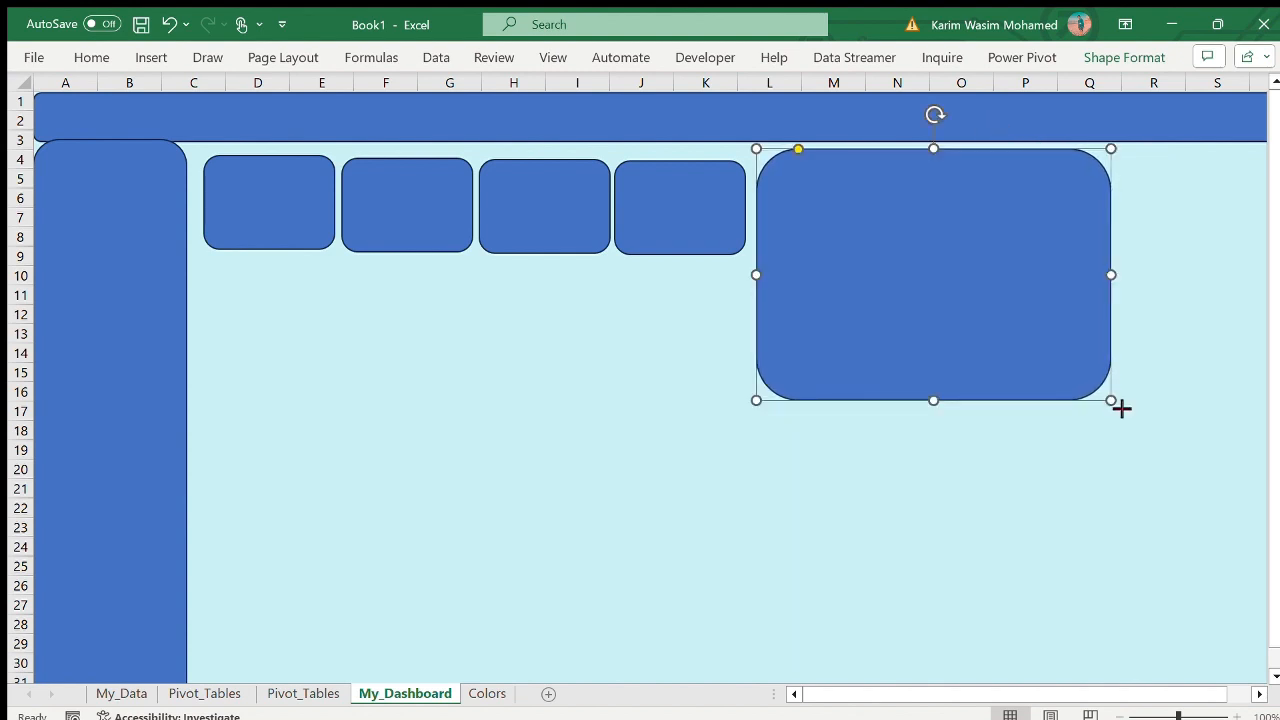
mouse_move(1121, 407)
left_mouse_down()
mouse_move(1217, 414)
mouse_move(1189, 397)
mouse_move(1226, 380)
mouse_move(1117, 408)
left_mouse_up()
left_click_drag(1054, 146, 1154, 149)
key("Delete")
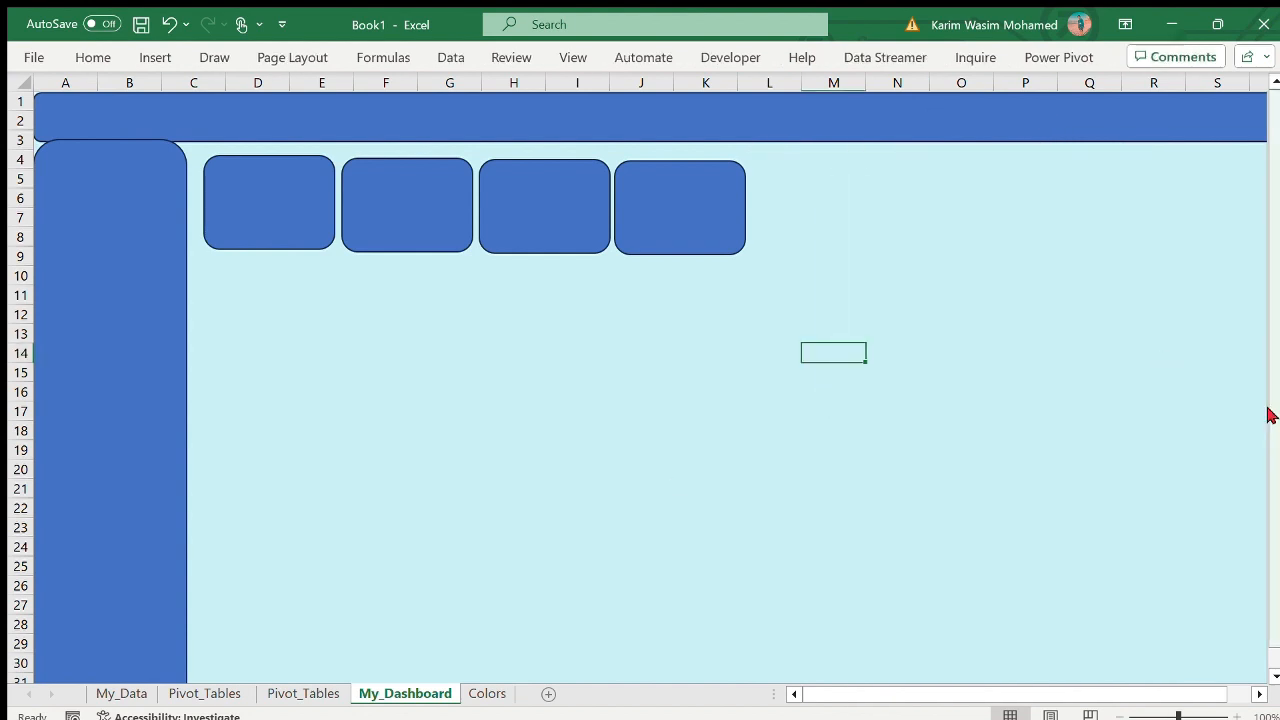
- Create a PivotChart from the dismissal-kind PivotTable with the average inning, over and ball values on the second Pivot_Tables sheet
left_click(166, 700)
left_click(280, 693)
left_click(308, 228)
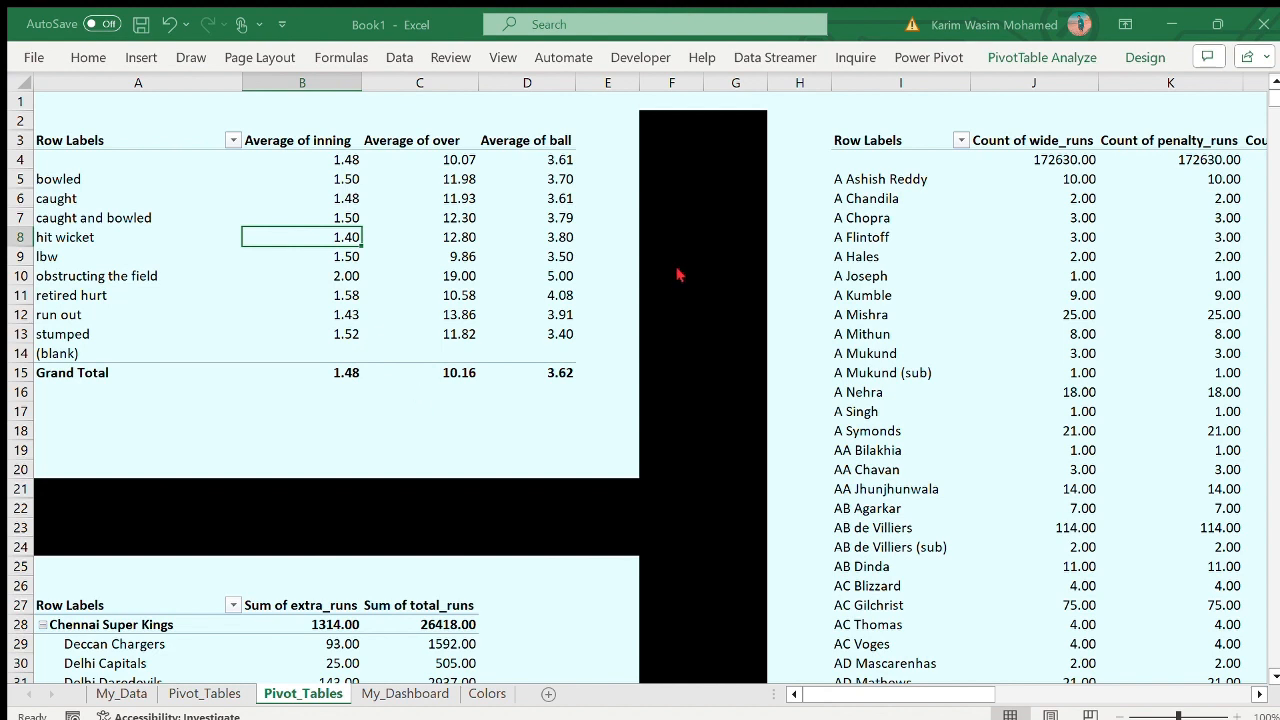
key("alt+F1")
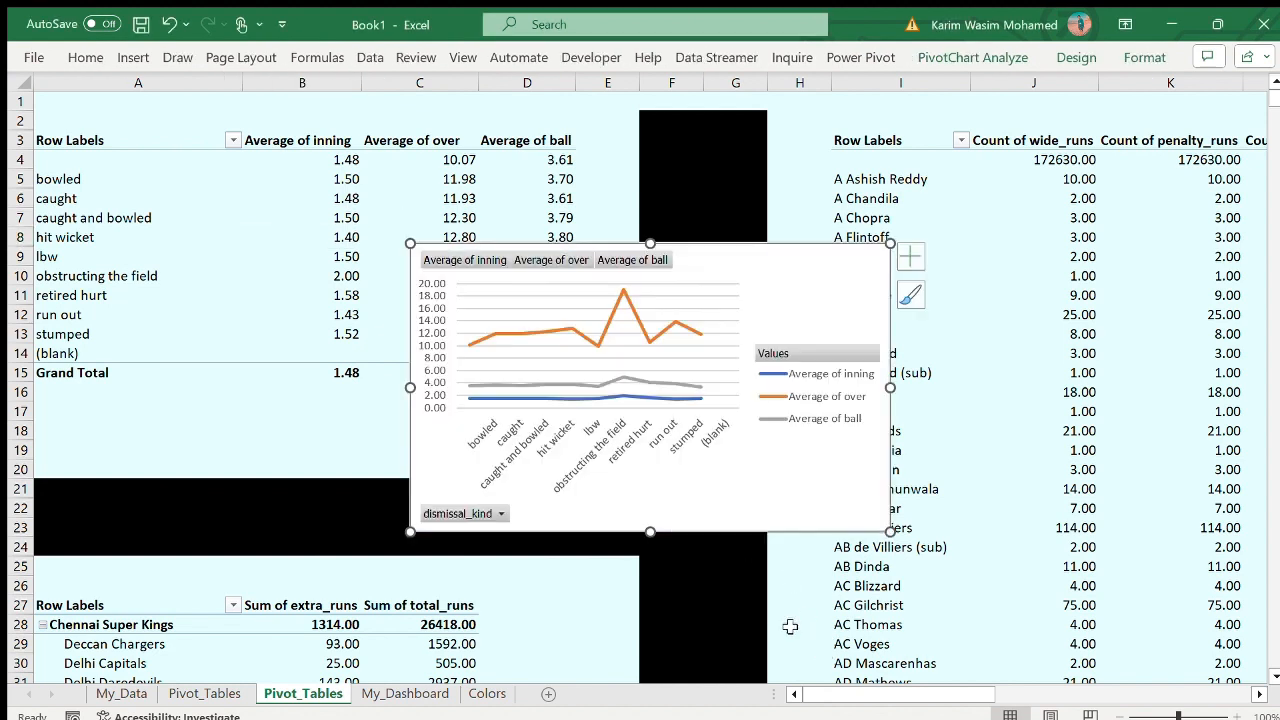
left_click_drag(800, 294, 729, 300)
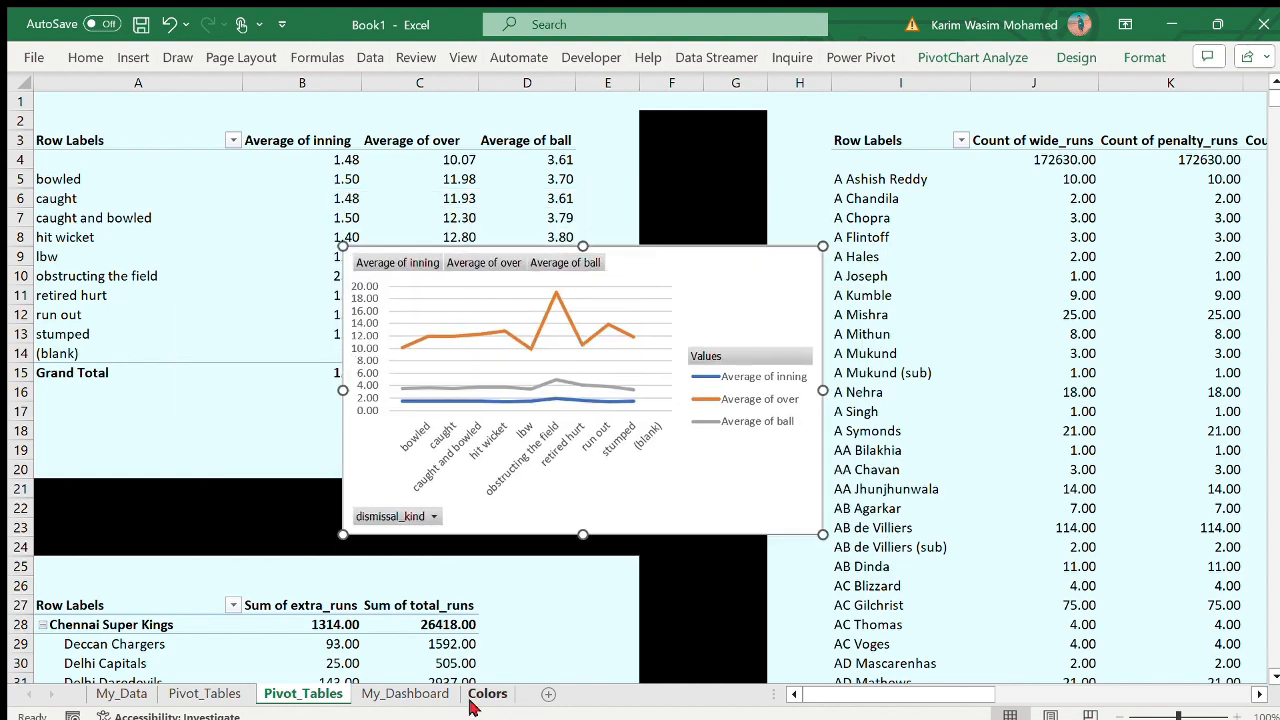
- Paste a card copy on My_Dashboard and stretch it into a wide panel beside the fourth card, over about rows 4 to 10
left_click(405, 693)
key("ctrl+v")
left_click_drag(875, 371, 1243, 207)
left_click_drag(800, 166, 751, 143)
left_click_drag(1089, 180, 1091, 187)
mouse_move(1246, 208)
left_mouse_down()
mouse_move(1268, 214)
mouse_move(1252, 214)
left_mouse_up()
left_click_drag(1251, 270, 1270, 291)
scroll(970, 334, "left", 2)
left_click_drag(885, 411, 852, 409)
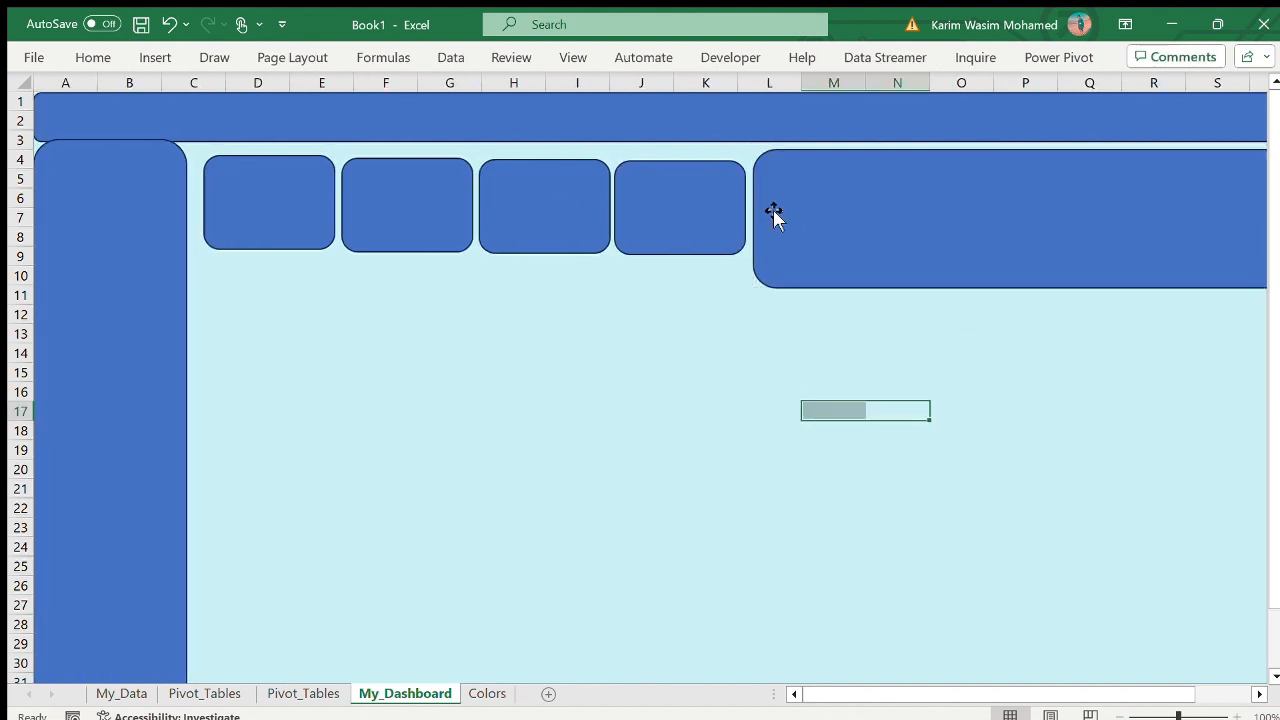
left_click_drag(838, 197, 834, 194)
left_click(768, 469)
- Move the dismissal-kind PivotChart from Pivot_Tables to My_Dashboard and place it below the card row, from about row 12
left_click(487, 693)
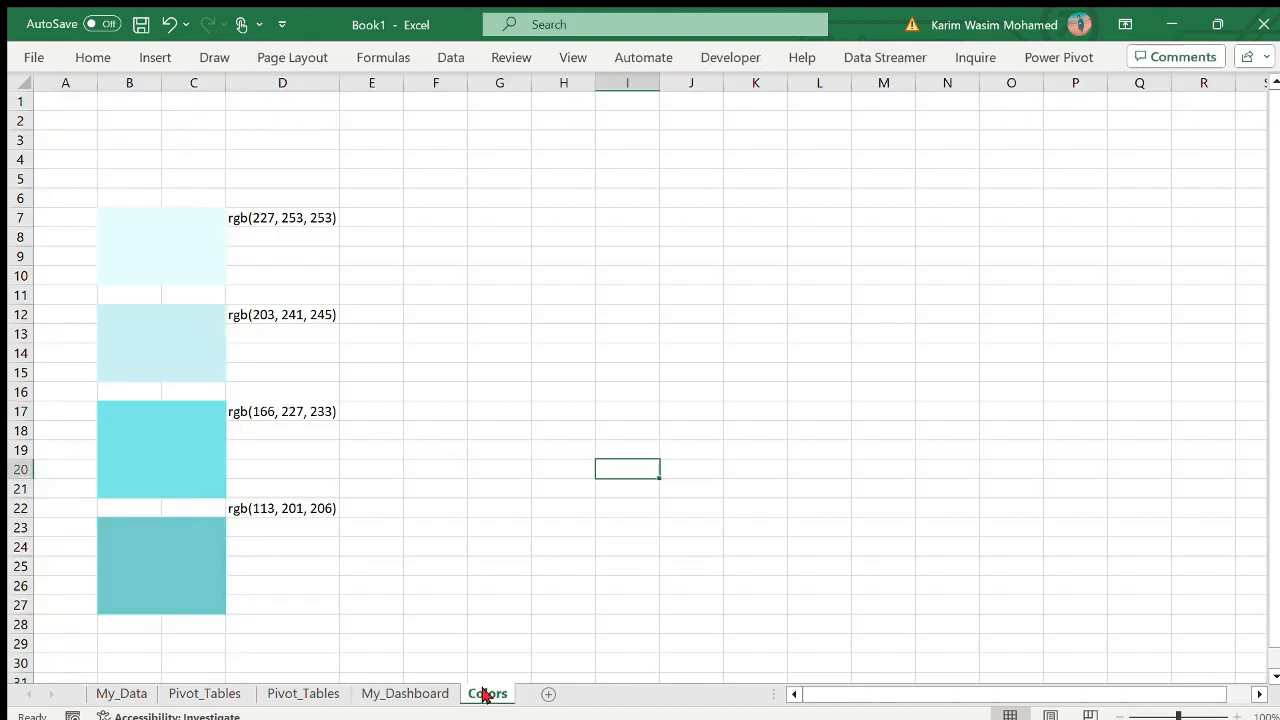
left_click(303, 693)
key("ctrl+x")
left_click(440, 693)
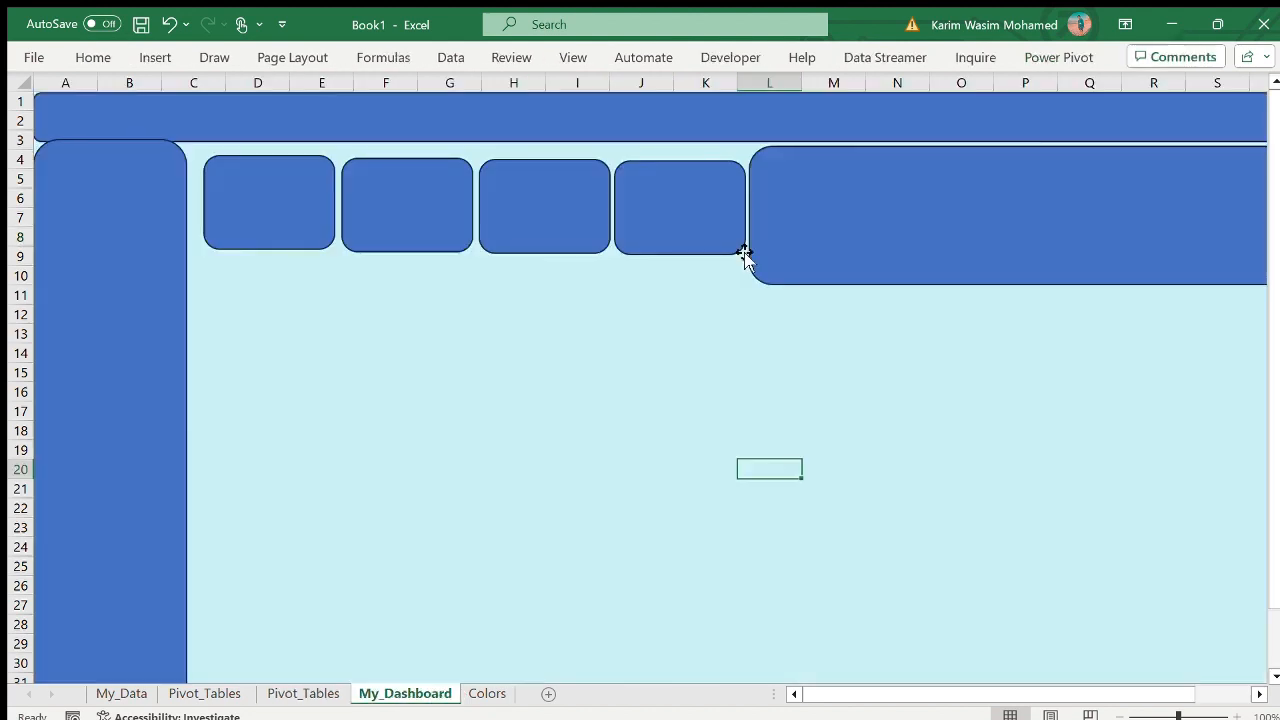
key("ctrl+v")
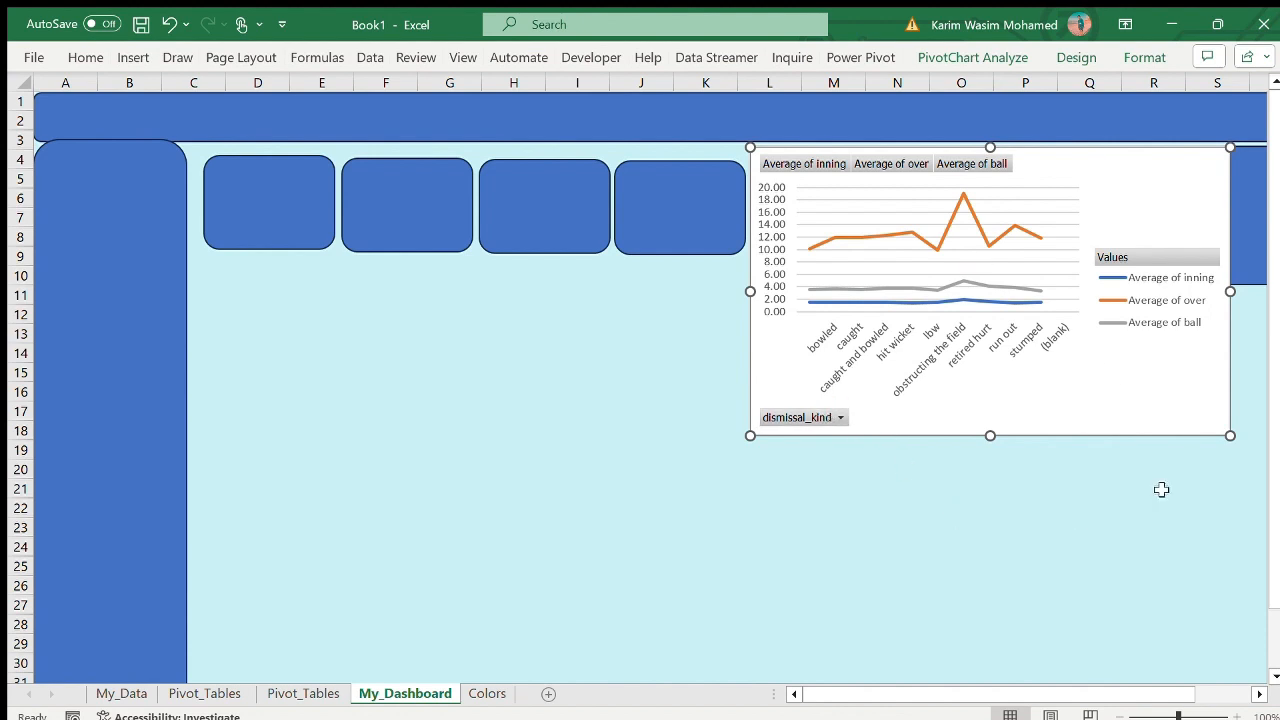
left_click_drag(1153, 190, 943, 318)
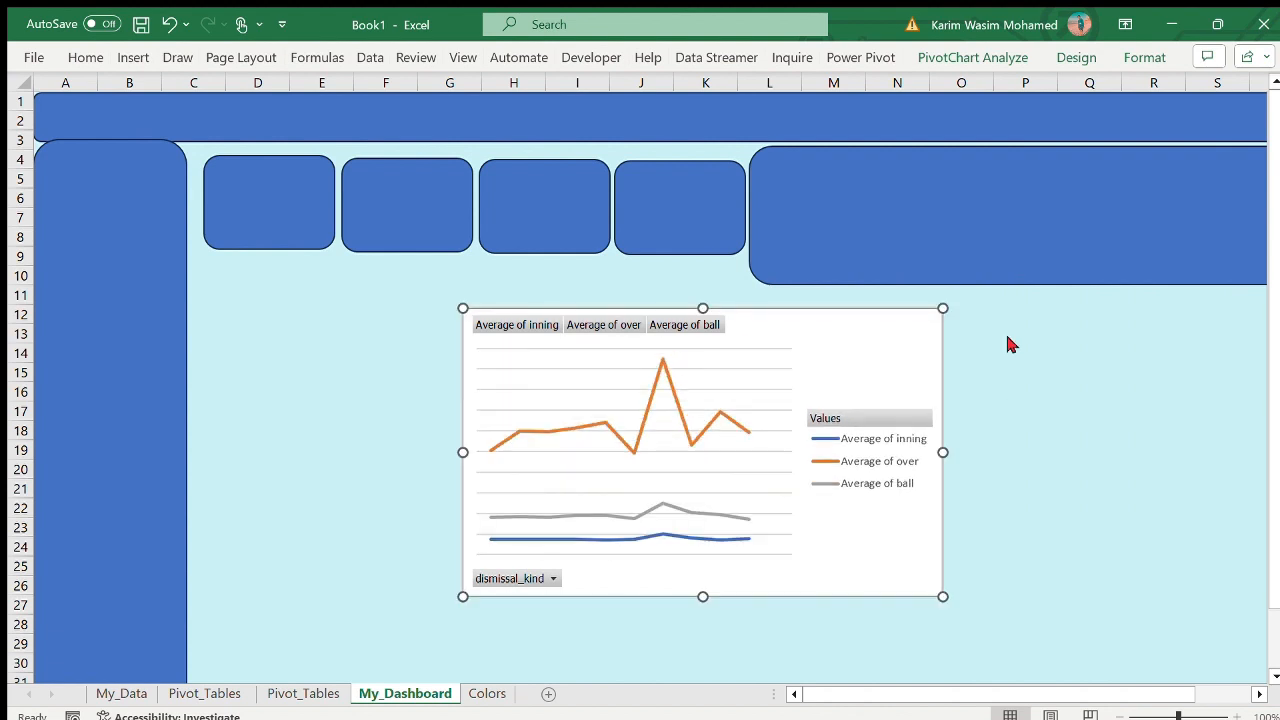
- Hide the axes, gridlines and legend of the dismissal-kind PivotChart
left_click(1009, 345)
left_click(1006, 481)
left_click(1002, 495)
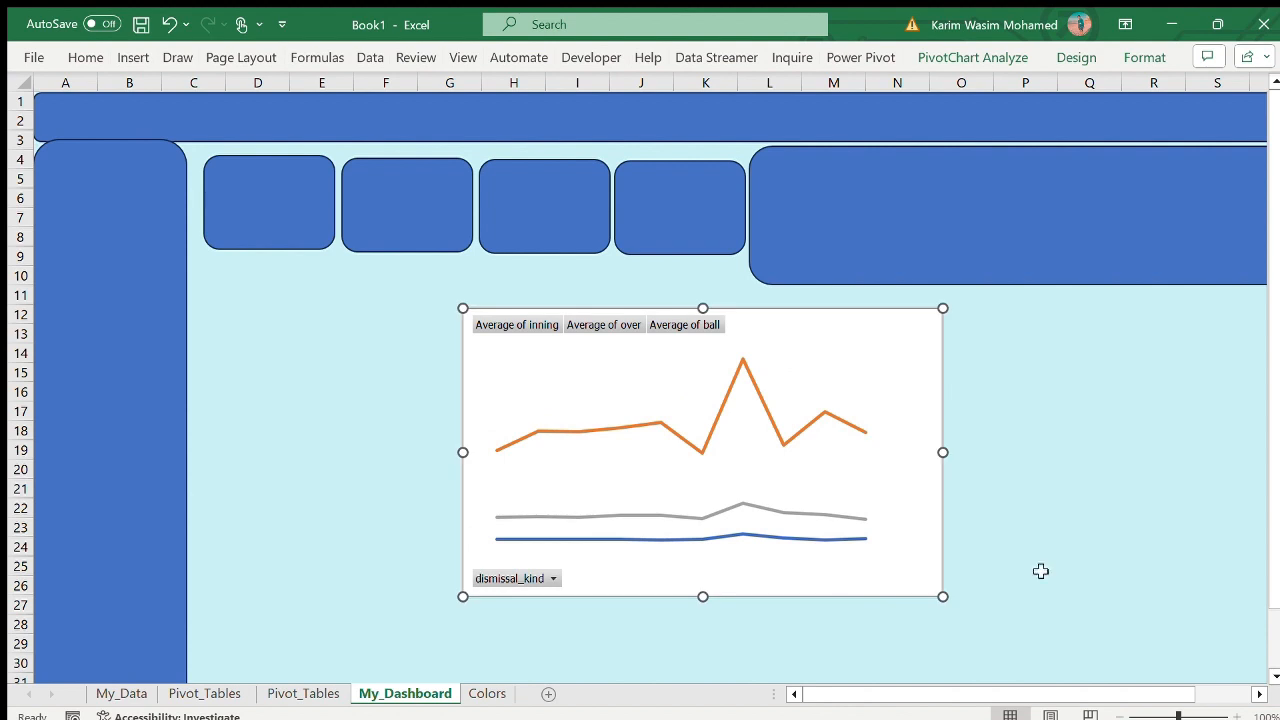
- Undo the hiding of the axes, gridlines and legend on the dismissal-kind PivotChart
key("ctrl+z")
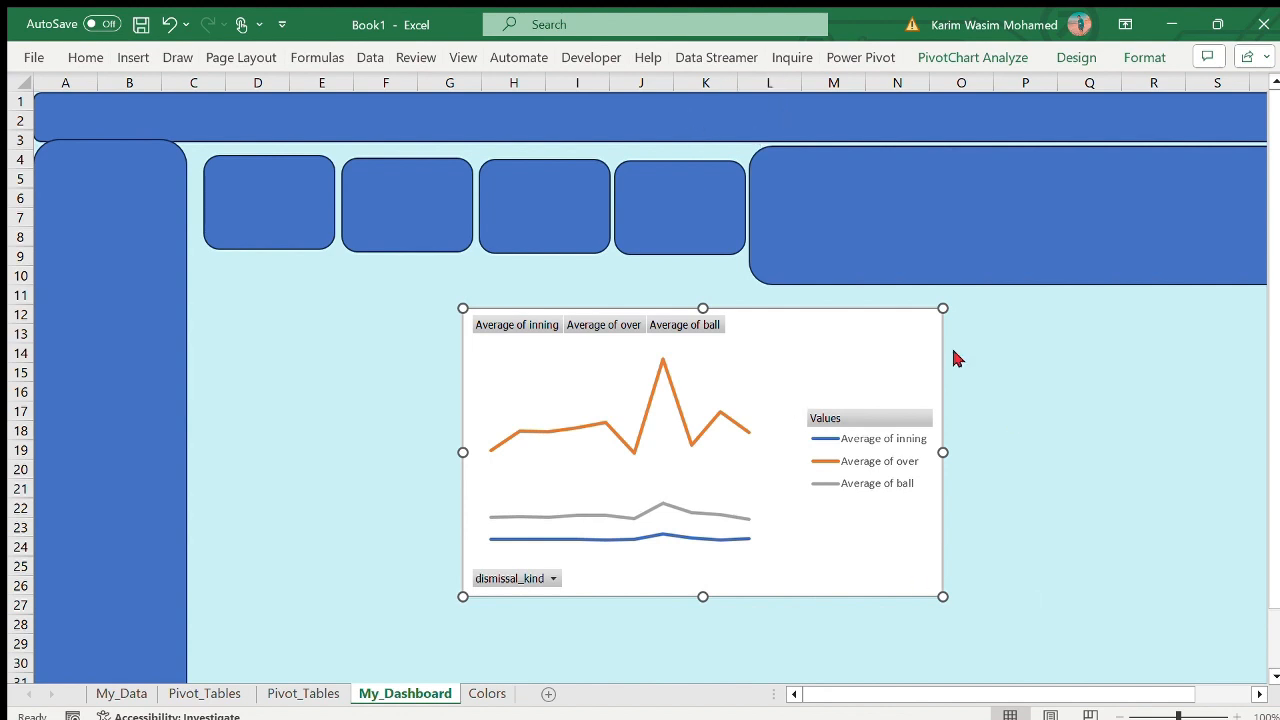
key("ctrl+z")
key("ctrl+z")
left_click(384, 470)
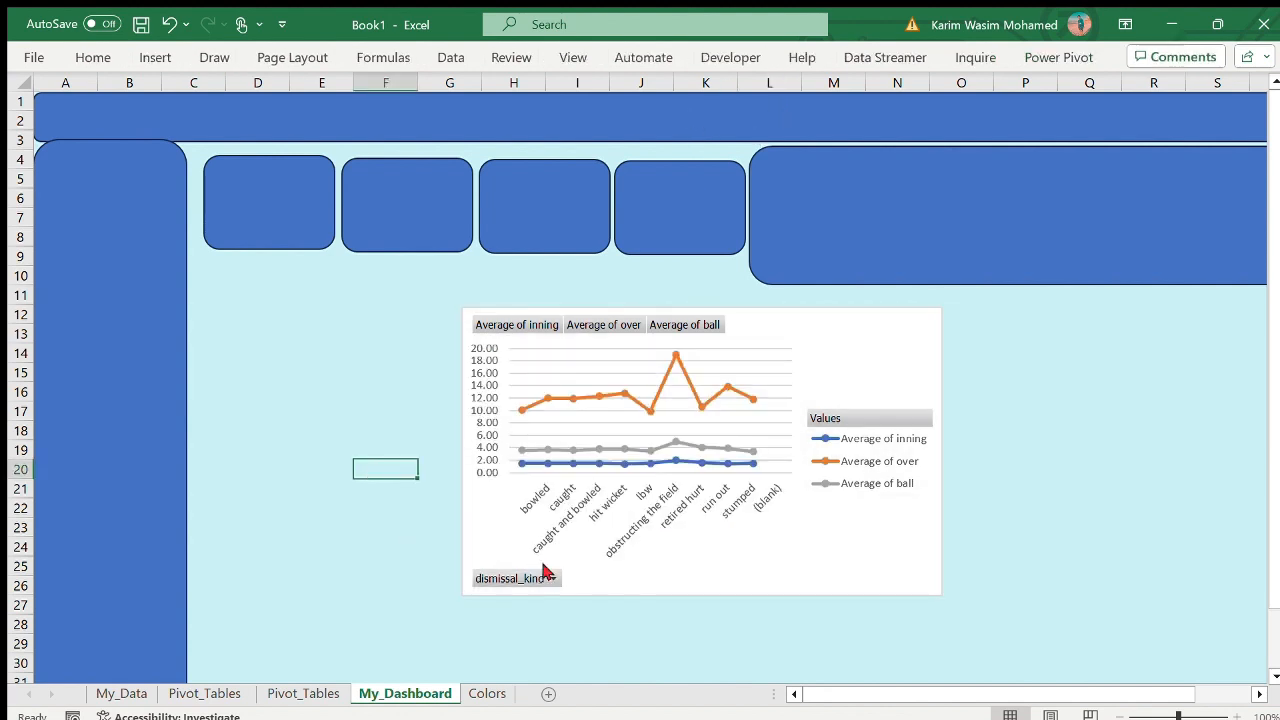
- Move the dismissal-kind PivotChart onto the wide panel beside the fourth card and resize it to about rows 4 to 11, columns L to T
left_click(545, 575)
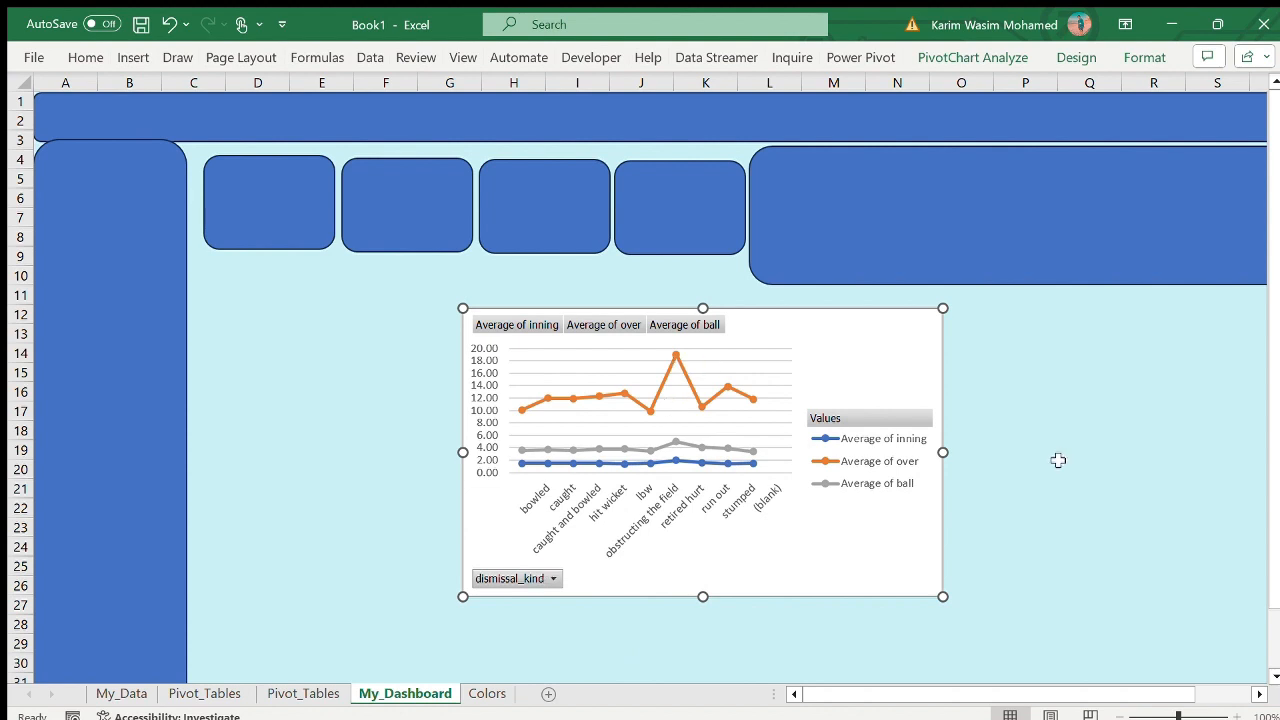
left_click_drag(752, 312, 1137, 191)
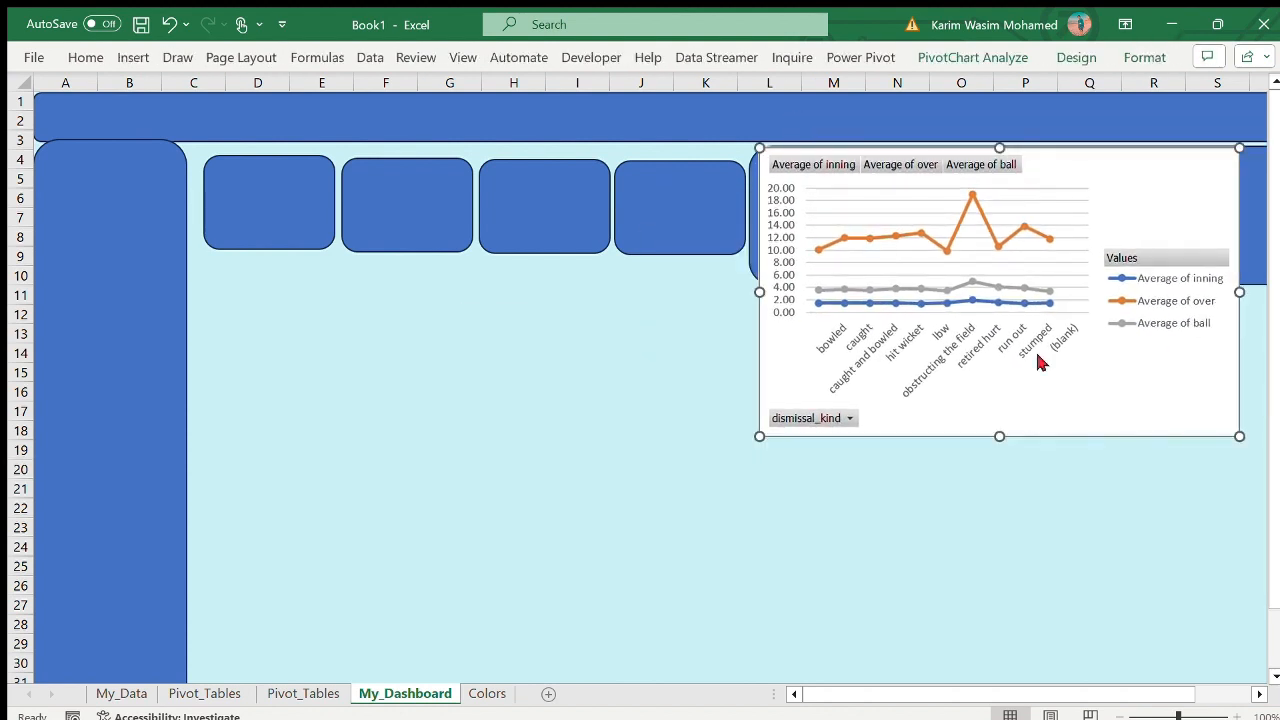
left_click_drag(999, 437, 1004, 291)
scroll(1260, 213, "right", 2)
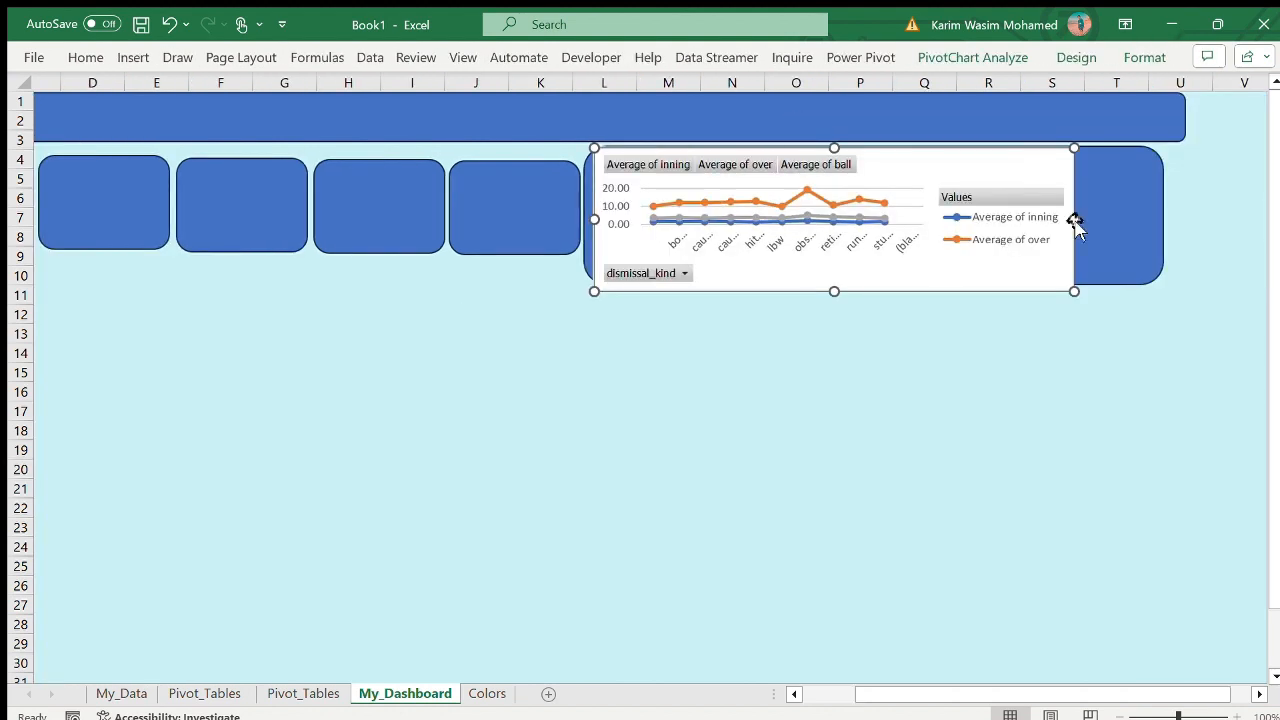
left_click_drag(1076, 220, 1134, 234)
- Set the wide panel behind the PivotChart to no fill and no line
left_click(1151, 232)
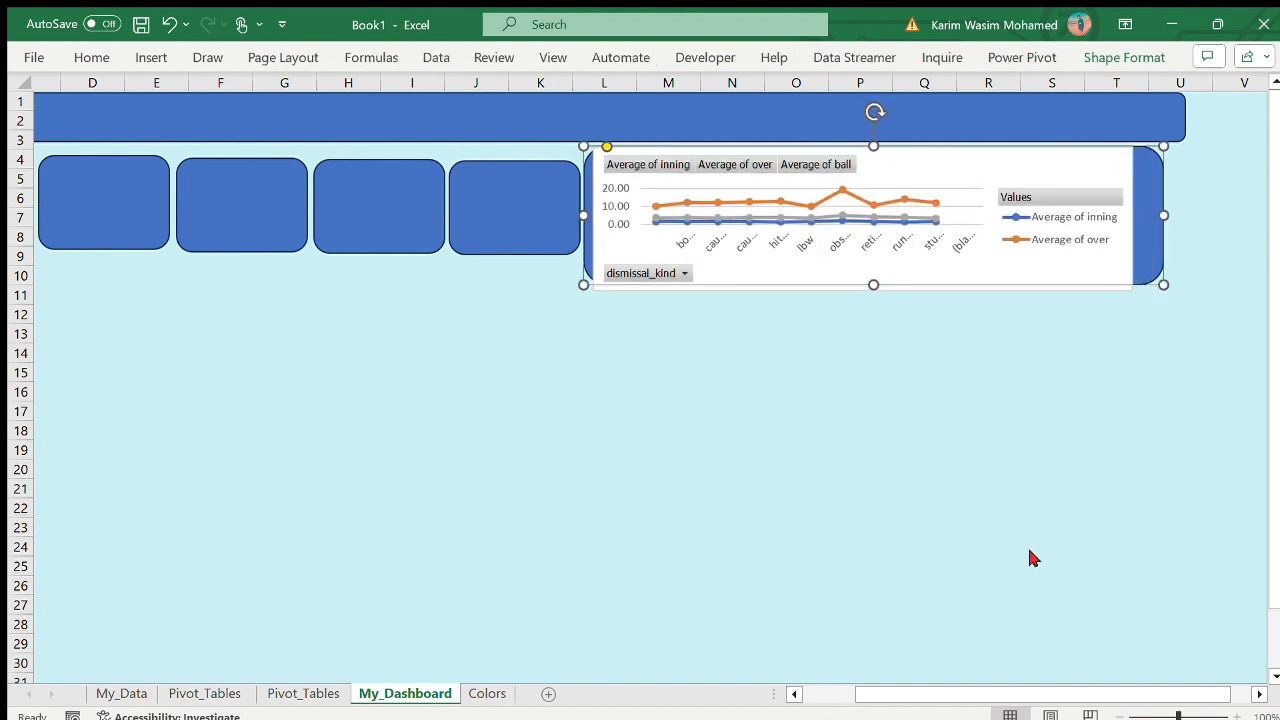
key("ctrl+1")
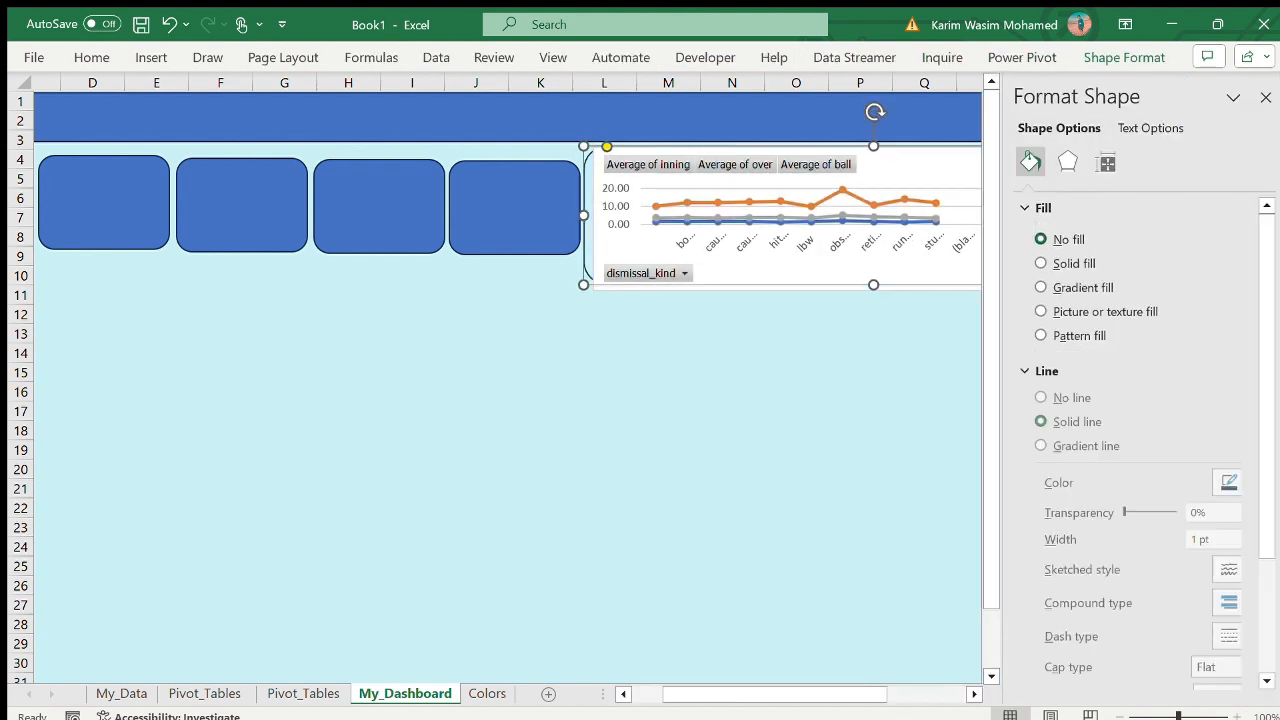
left_click(943, 545)
left_click(1265, 96)
- Enlarge the dismissal-kind PivotChart to span about columns L to U and rows 4 to 16
left_click(860, 290)
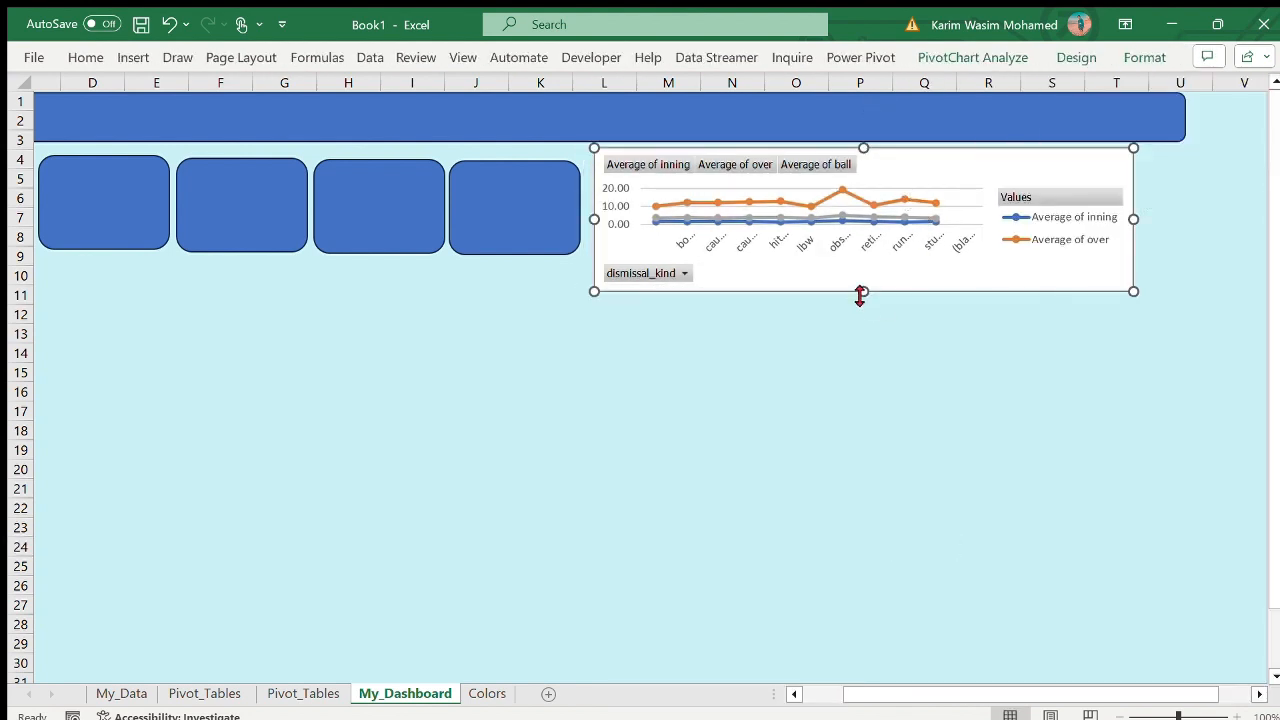
left_click_drag(863, 289, 863, 357)
scroll(938, 355, "left", 3)
scroll(938, 355, "right", 2)
left_click_drag(658, 254, 651, 254)
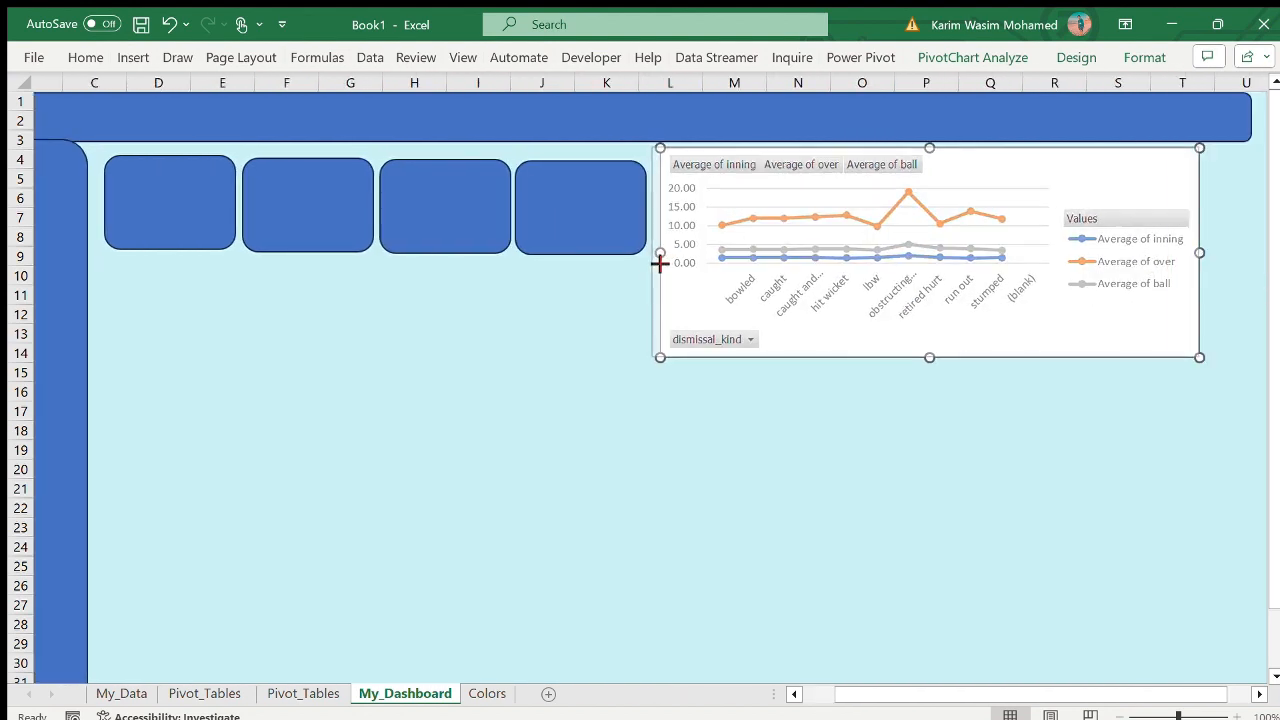
left_click_drag(1202, 254, 1249, 254)
left_click_drag(945, 360, 945, 398)
scroll(945, 400, "left", 3)
scroll(945, 400, "right", 3)
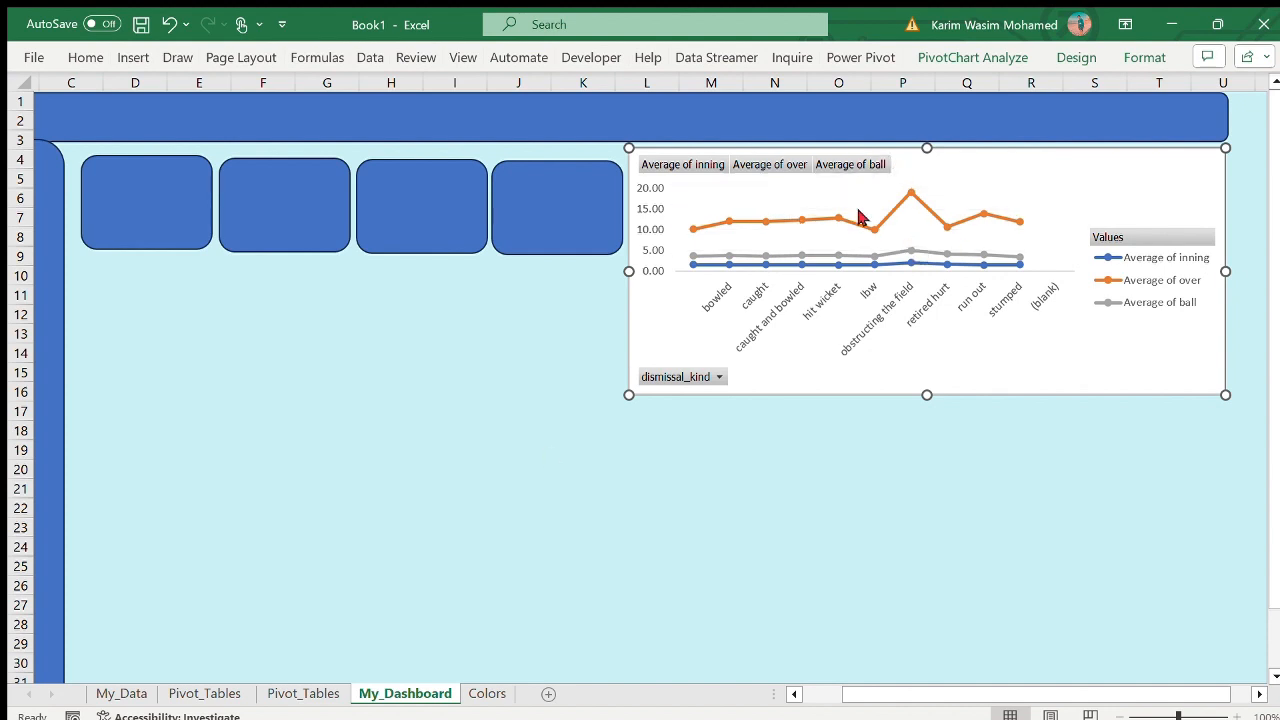
left_click(183, 693)
key("ctrl+v")
left_click_drag(660, 540, 648, 393)
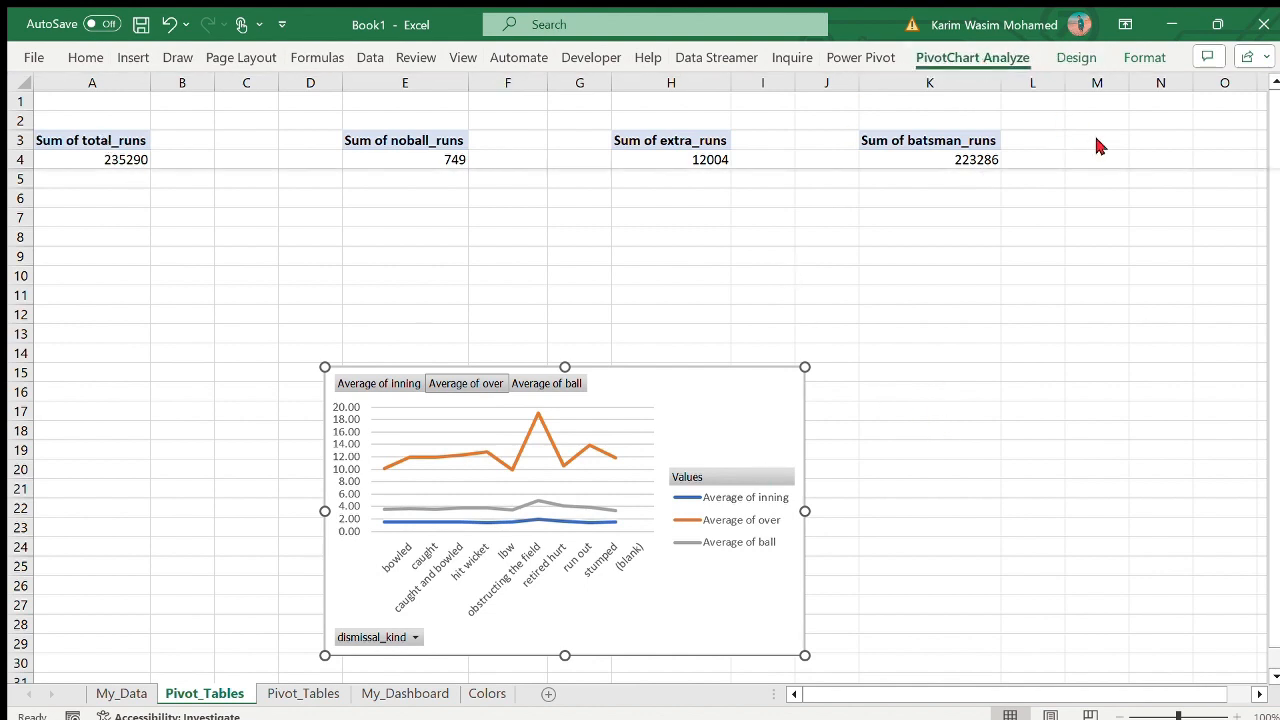
key("ctrl+x")
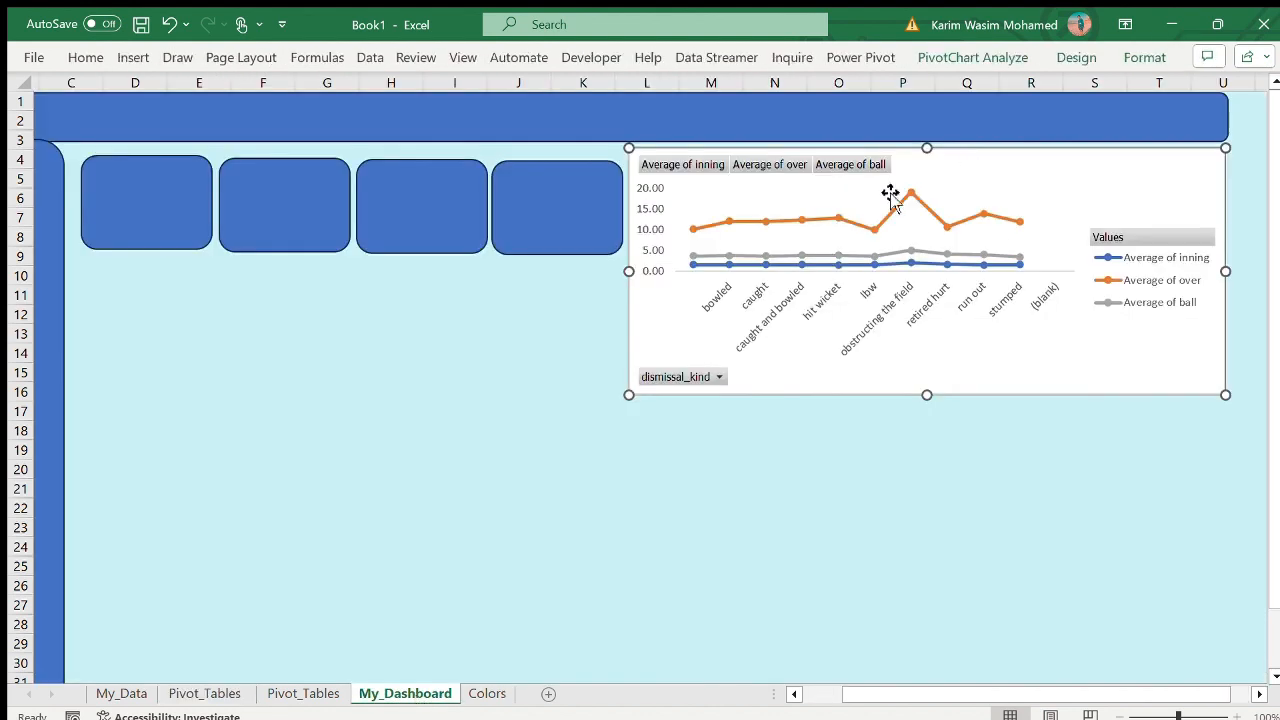
- Hide all field buttons on the dismissal-kind PivotChart on My_Dashboard
left_click(992, 58)
left_click(1084, 135)
left_click(1071, 321)
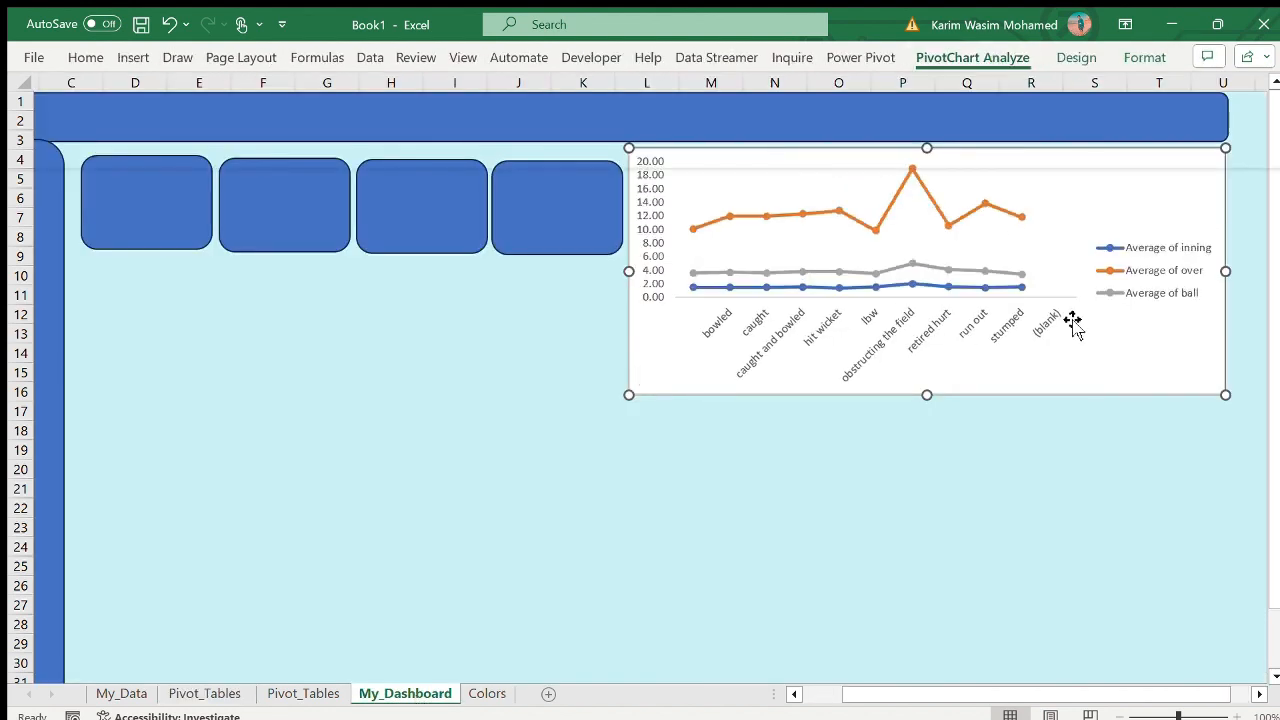
left_click(971, 506)
- Nudge the PivotChart's upper corner closer to the banner and fourth card, and shrink the chart to about row 15 and the start of column U
left_click(677, 164)
left_click_drag(633, 152, 630, 149)
key("Escape")
scroll(954, 514, "left", 2)
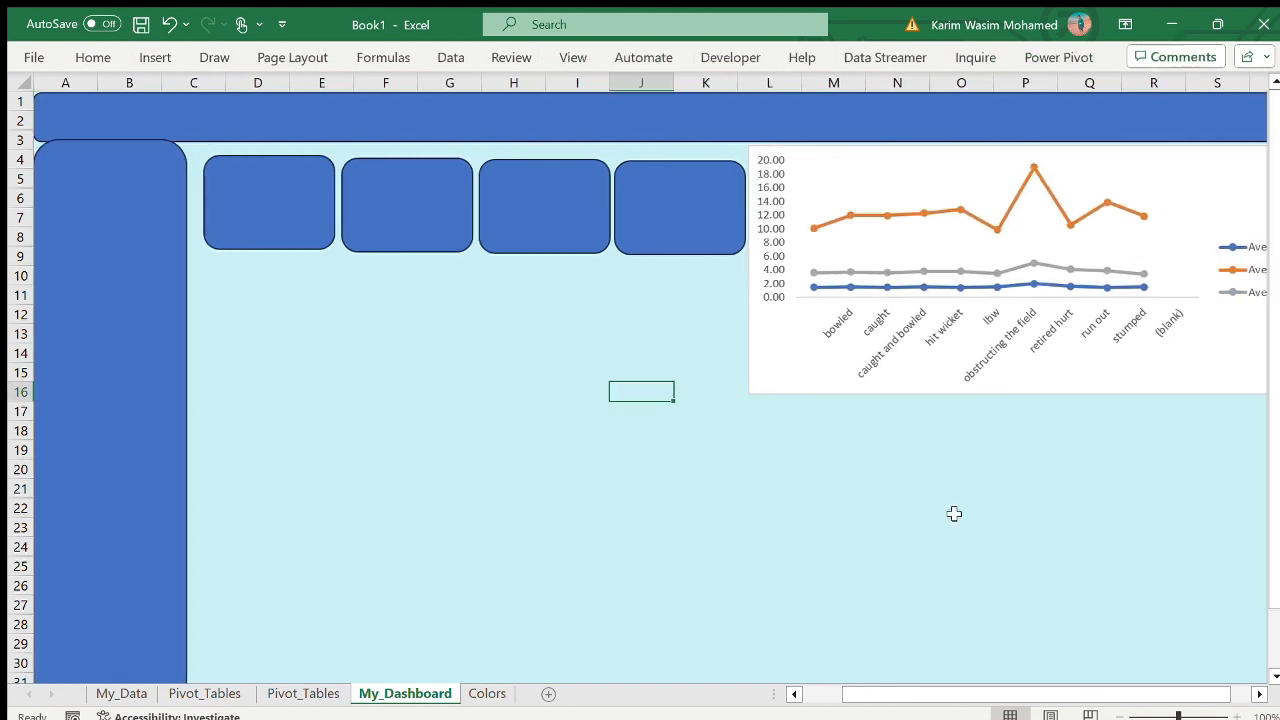
scroll(954, 514, "right", 3)
left_click(1108, 334)
left_click_drag(863, 398, 866, 404)
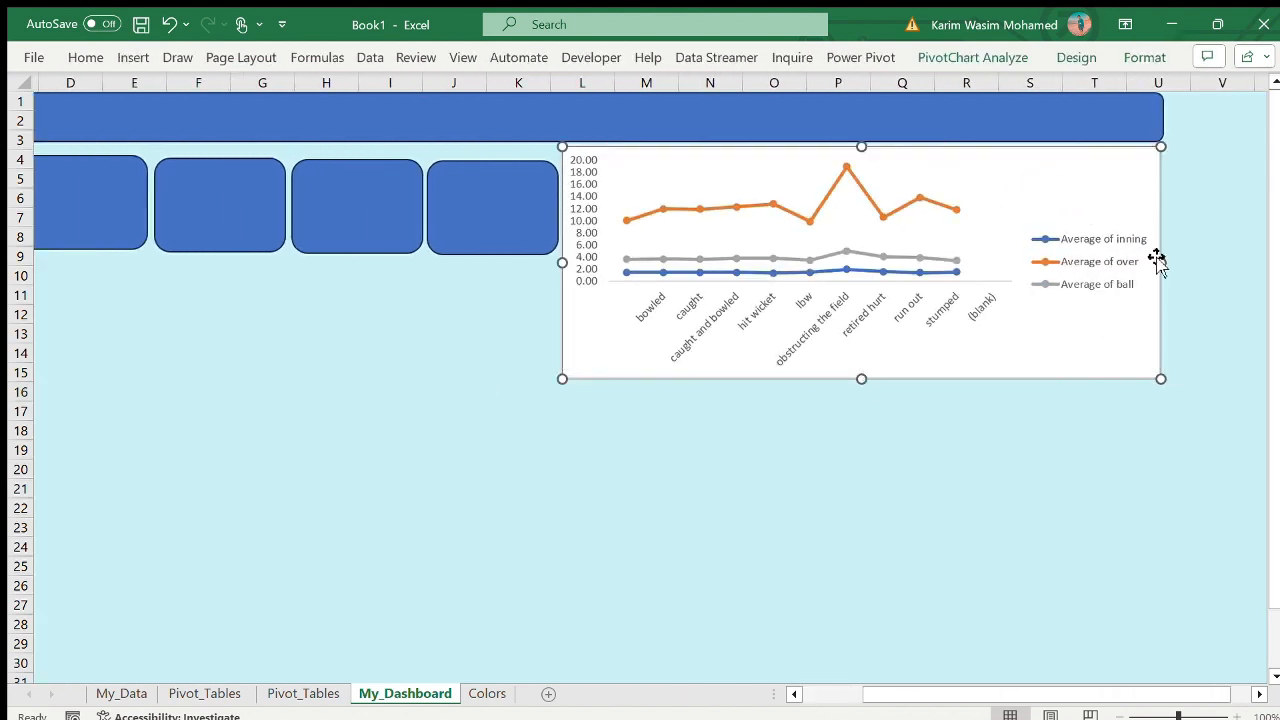
left_click_drag(1161, 262, 1142, 261)
scroll(1143, 261, "left", 3)
scroll(1145, 261, "right", 2)
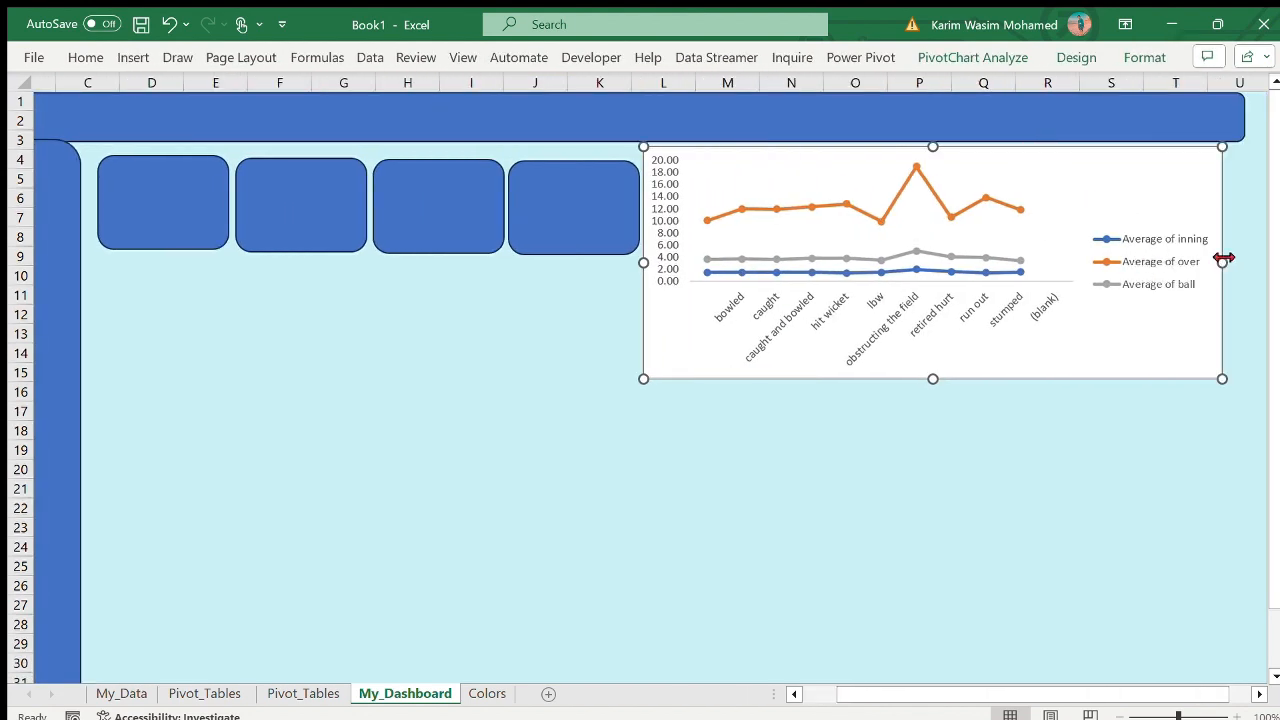
scroll(923, 157, "left", 2)
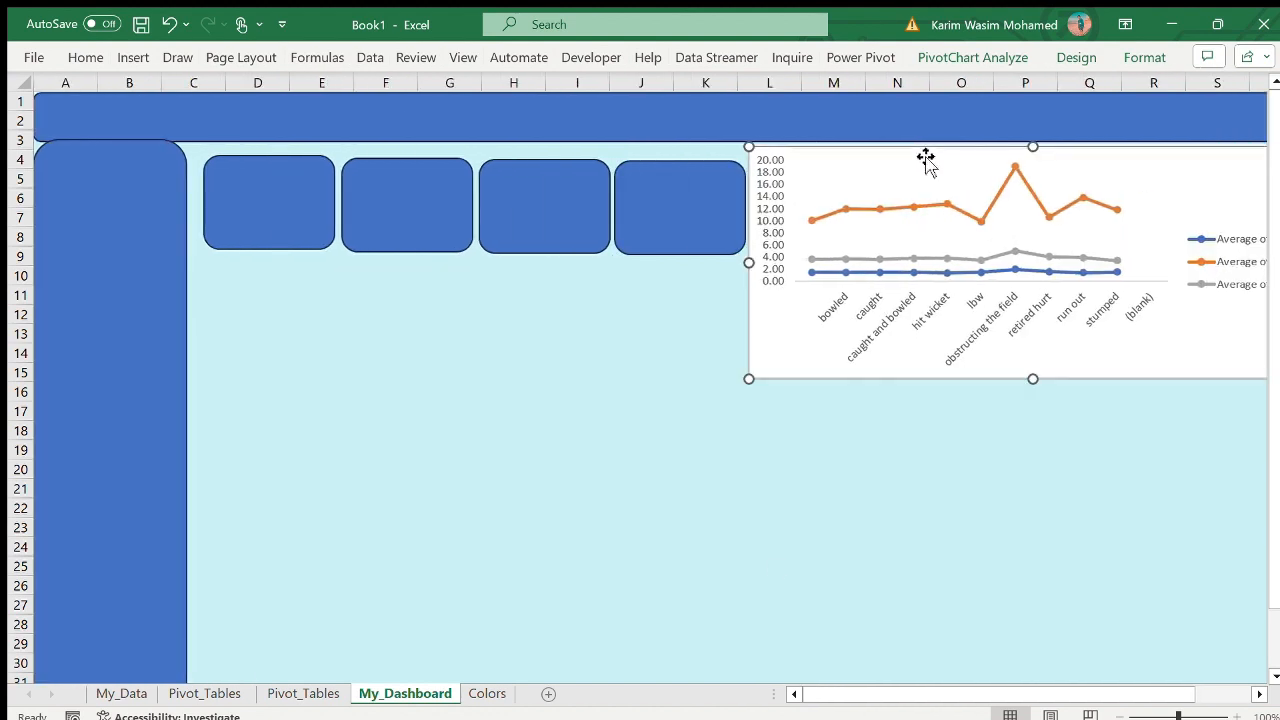
left_click(769, 566)
- Narrow the dismissal-kind PivotChart to end around the middle of column T and trim its lower edge to the top of row 15
scroll(769, 566, "right", 3)
left_click(1122, 162)
left_click_drag(1147, 259, 1124, 258)
scroll(1123, 257, "left", 3)
scroll(1123, 257, "right", 1)
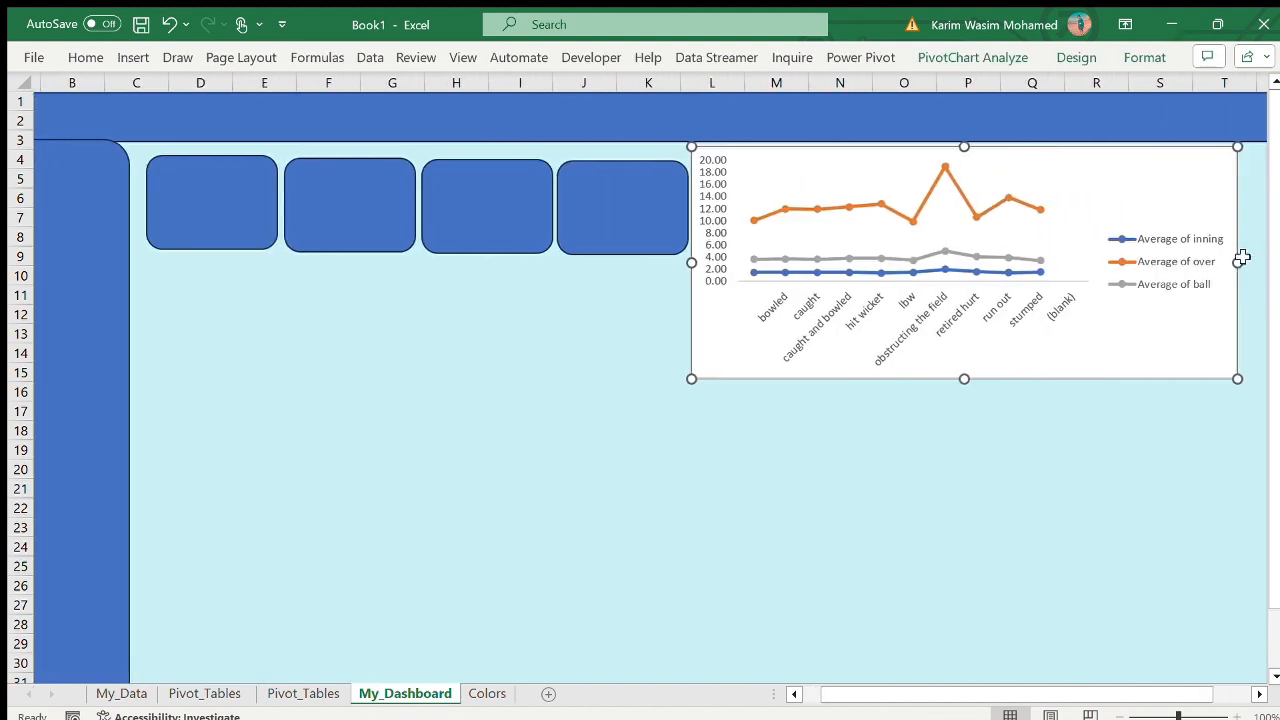
left_click_drag(1239, 262, 1225, 262)
scroll(1226, 263, "left", 2)
scroll(1131, 386, "right", 1)
scroll(1131, 386, "left", 1)
left_click(1050, 474)
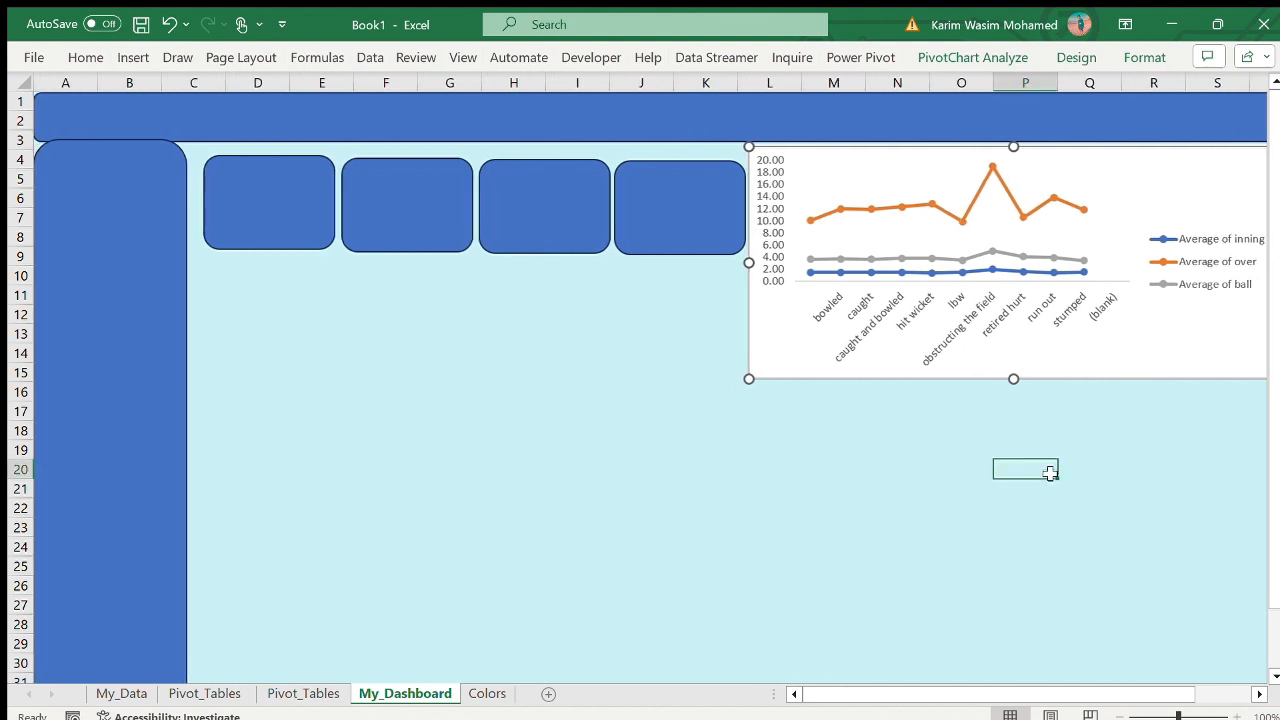
left_click_drag(1010, 379, 1016, 368)
left_click(806, 431)
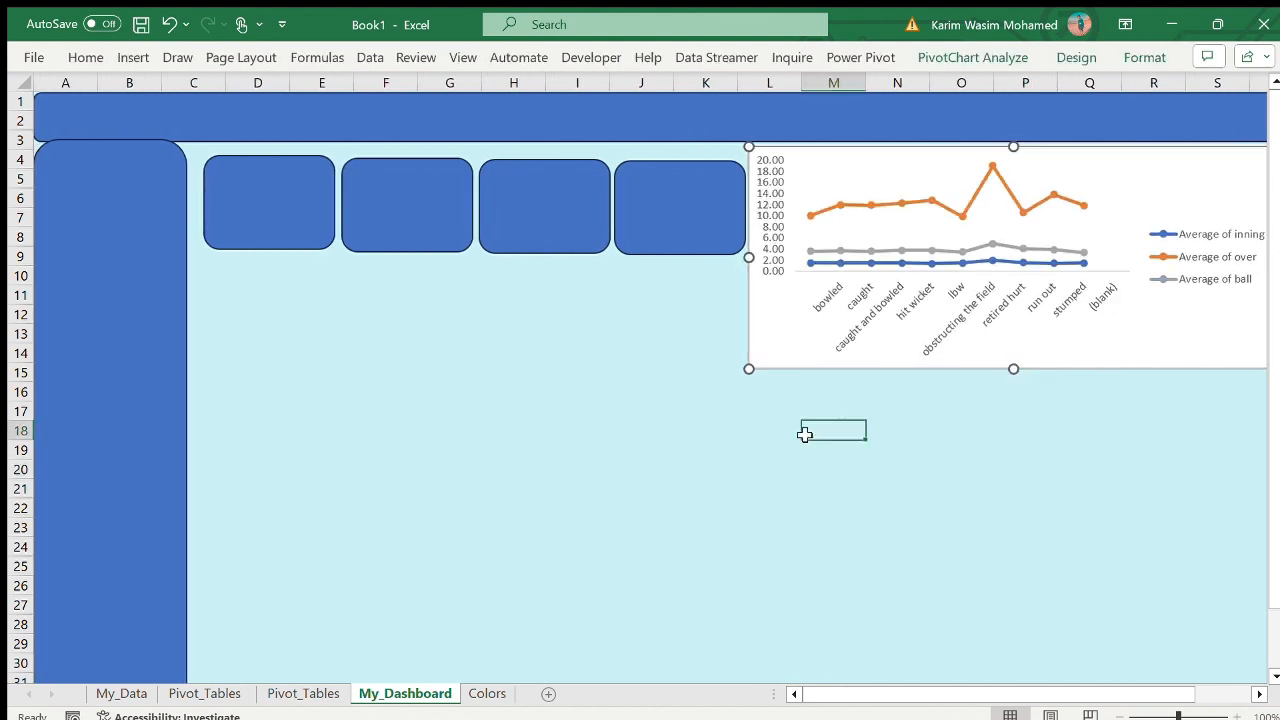
- Set the dismissal-kind PivotChart's chart area to no fill and no line
left_click(868, 245)
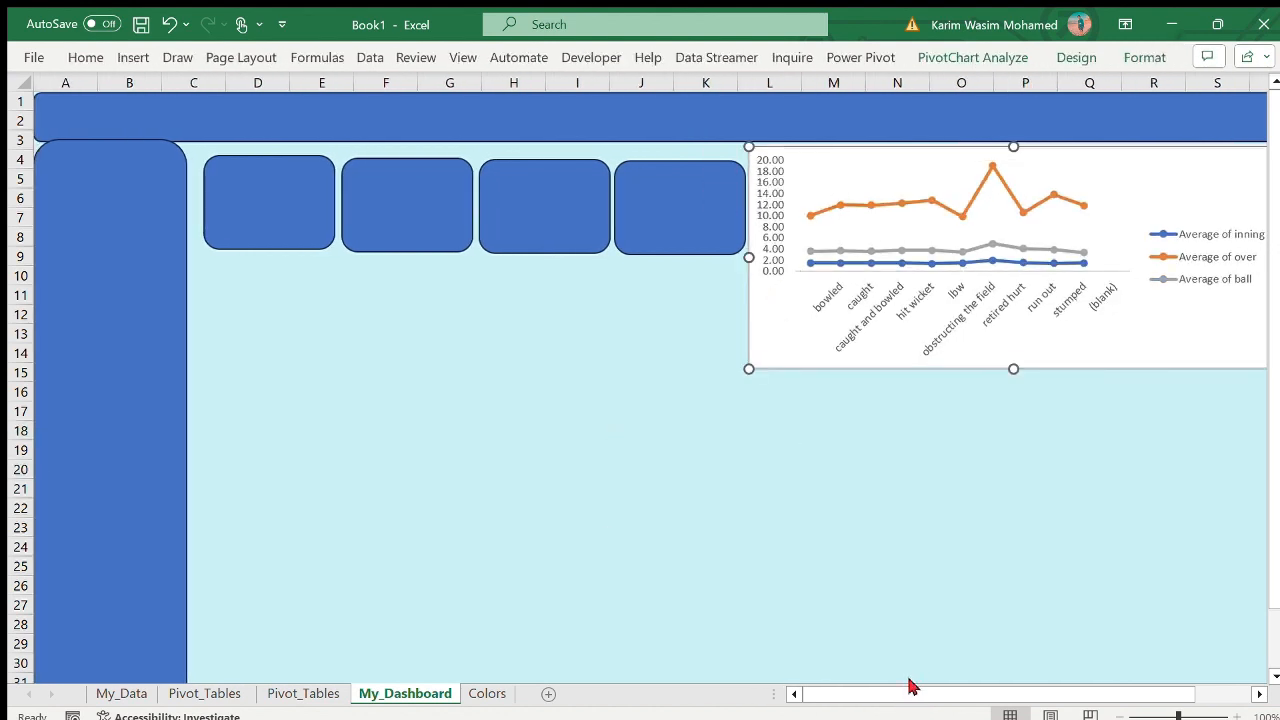
key("ctrl+1")
left_click(1043, 235)
left_click(1043, 424)
left_click(1259, 98)
left_click(1016, 502)
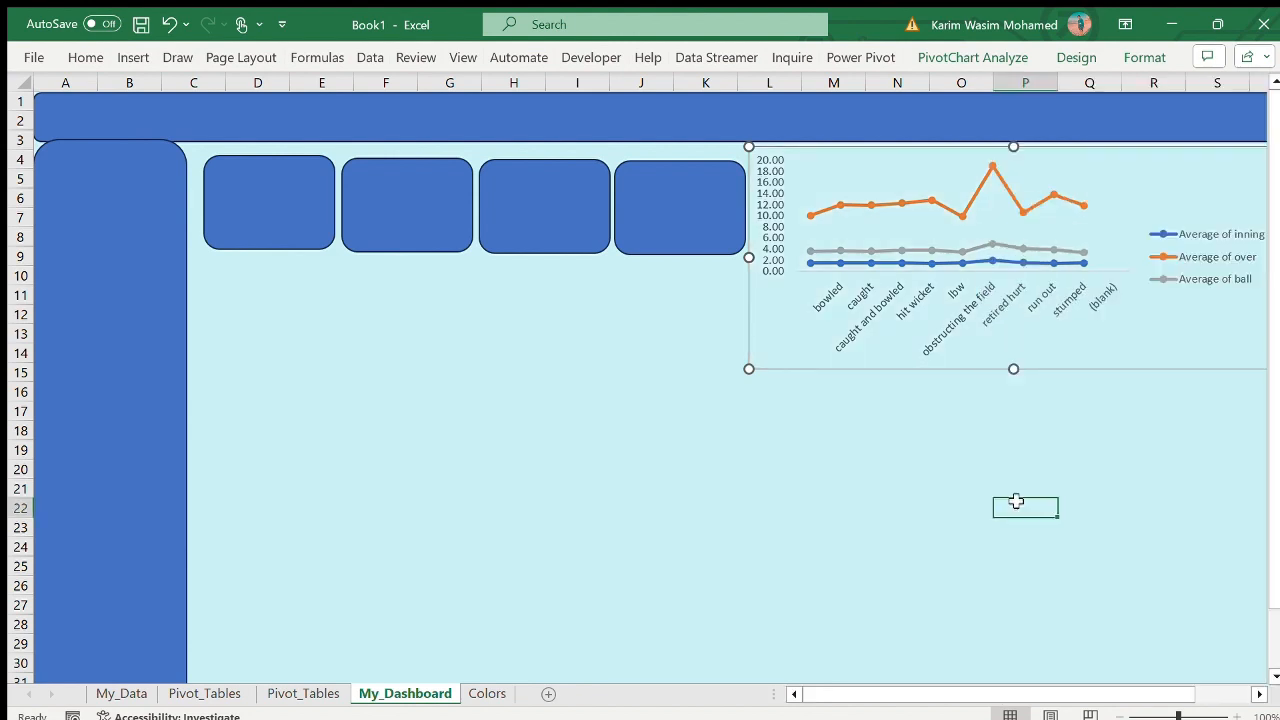
left_click(1121, 270)
left_click(1146, 428)
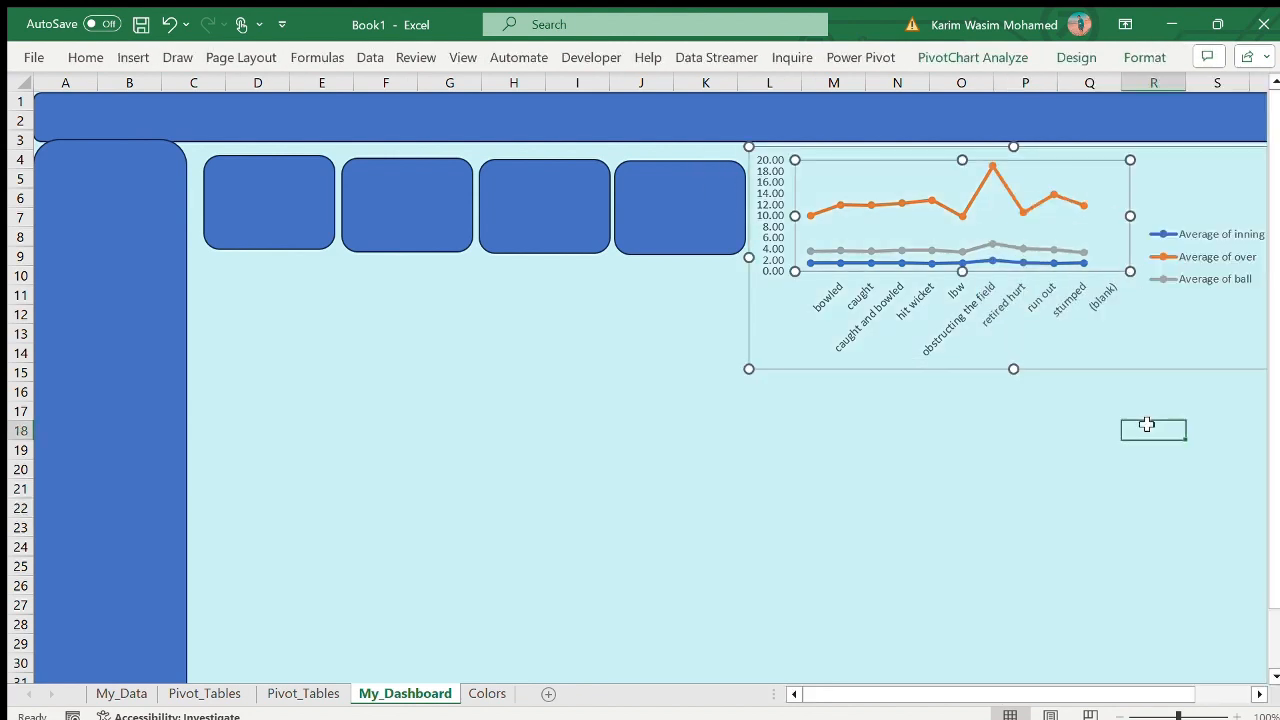
left_click(1015, 285)
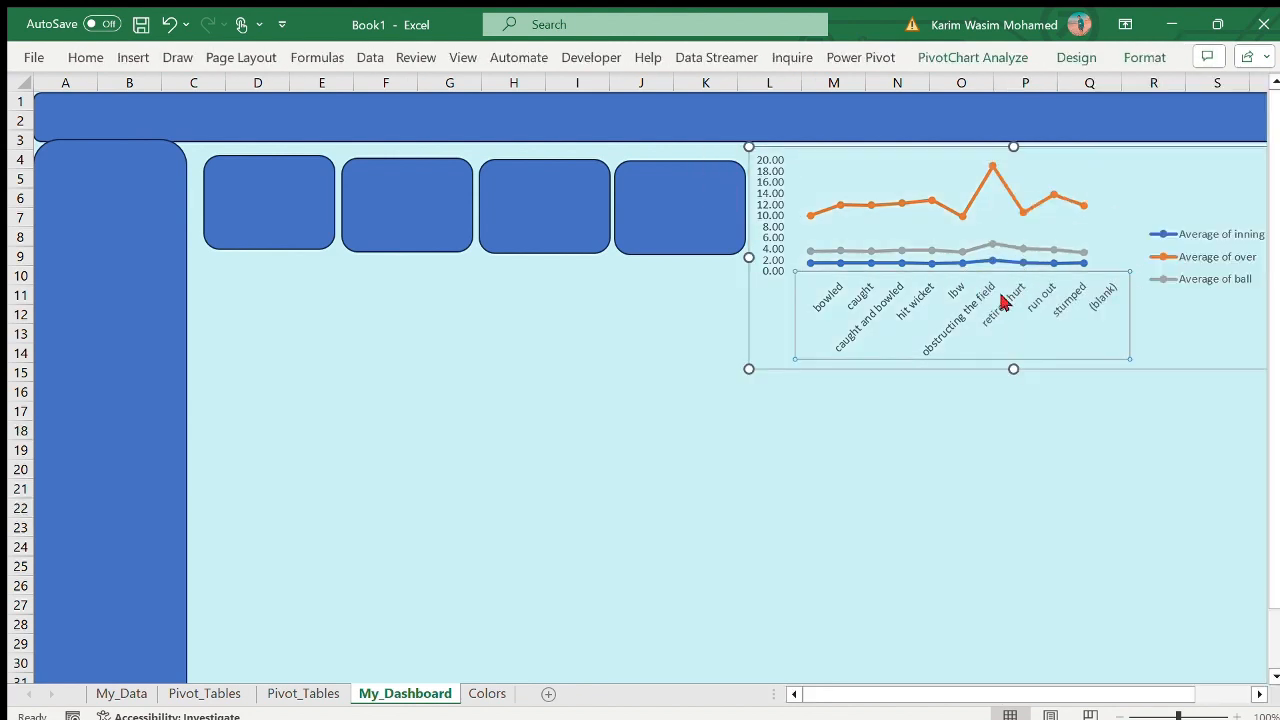
left_click(781, 466)
- Collapse the Deccan Chargers and Chennai Super Kings groups in the batting-team PivotTable on the second Pivot_Tables sheet
left_click(303, 693)
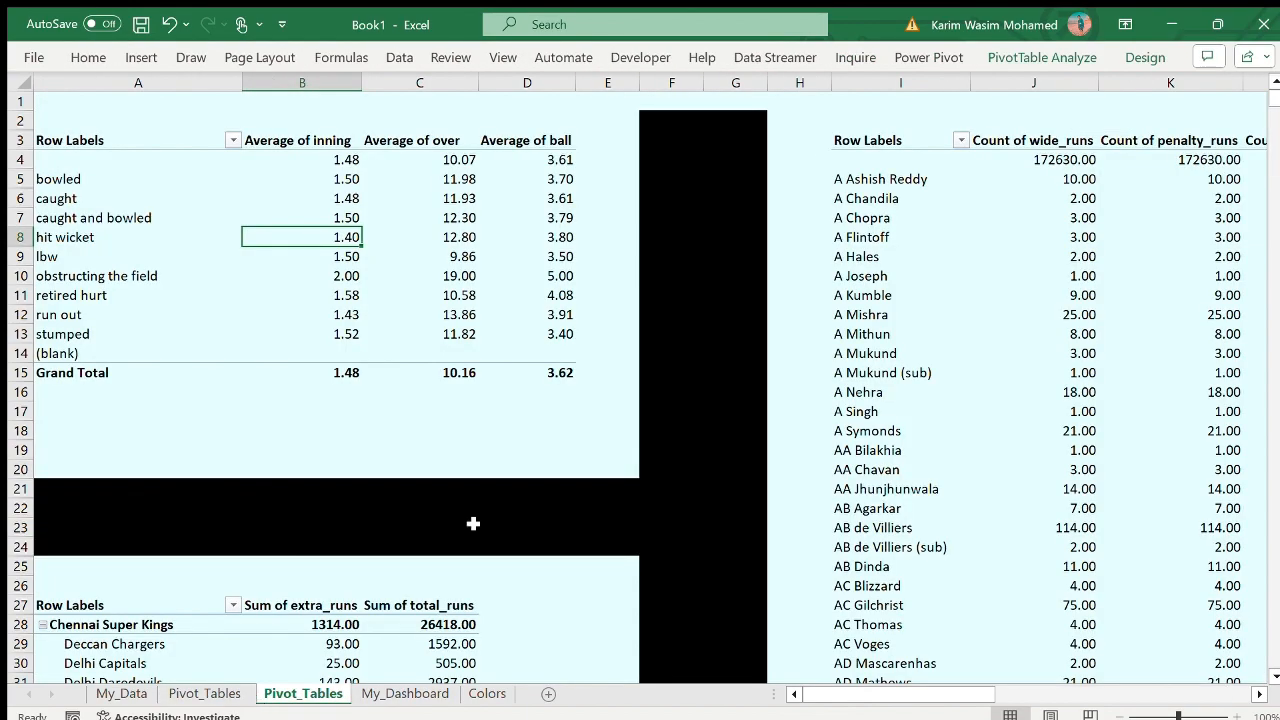
scroll(471, 523, "down", 6)
left_click_drag(60, 226, 390, 700)
left_click(407, 407)
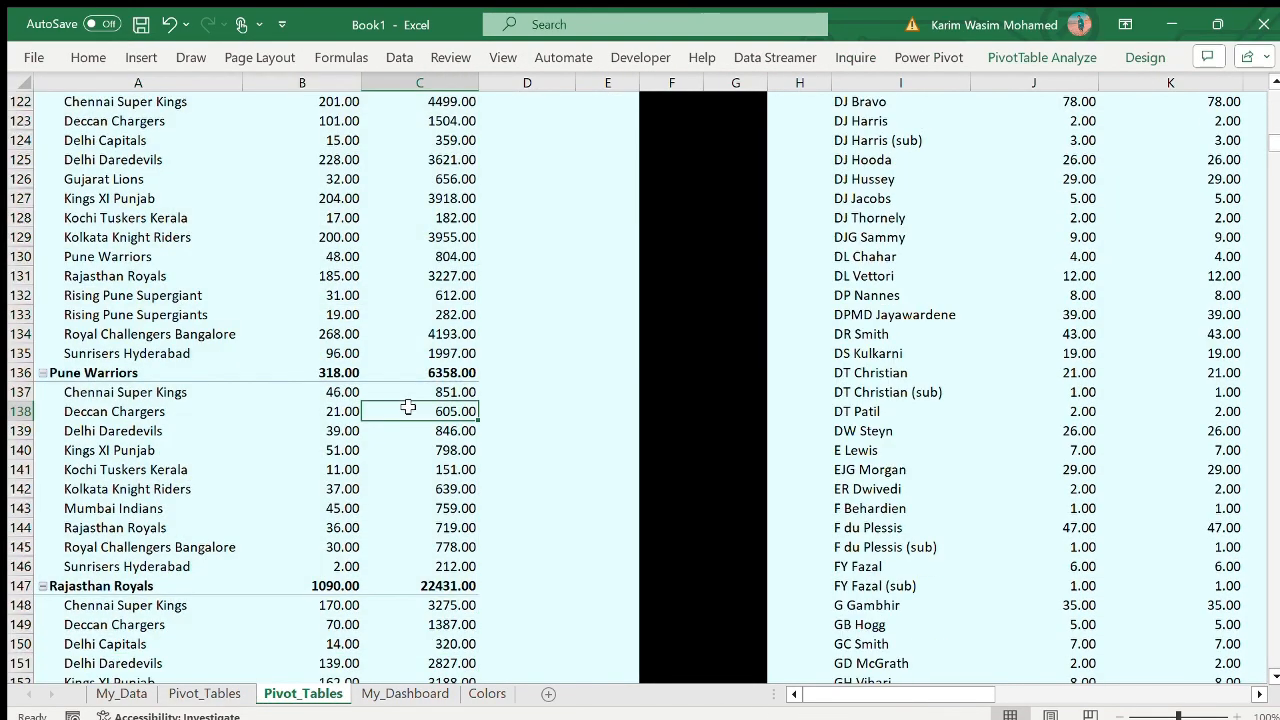
scroll(404, 400, "up", 20)
left_click(402, 392)
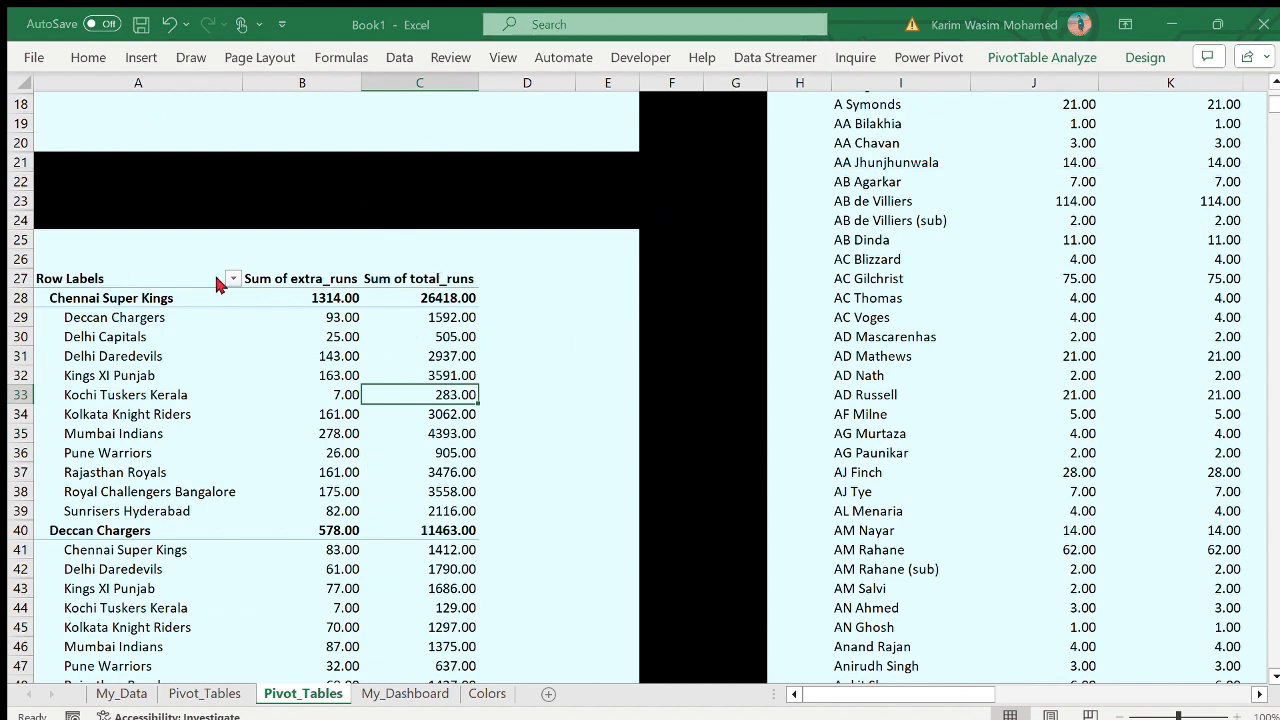
left_click(54, 538)
left_click(43, 531)
left_click(42, 298)
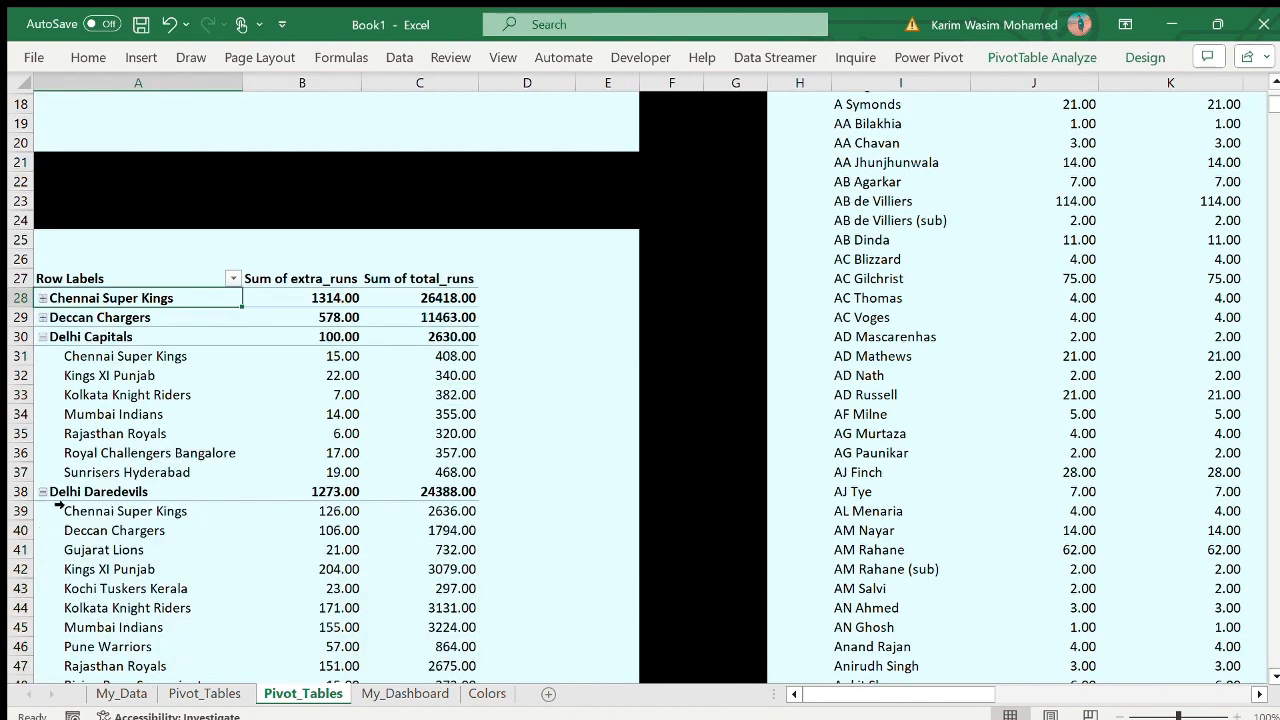
- Collapse the entire batting-team field and create a clustered bar PivotChart of the extra_runs and total_runs sums from that PivotTable
left_click(1000, 93)
scroll(1000, 93, "up", 1)
left_click(345, 452)
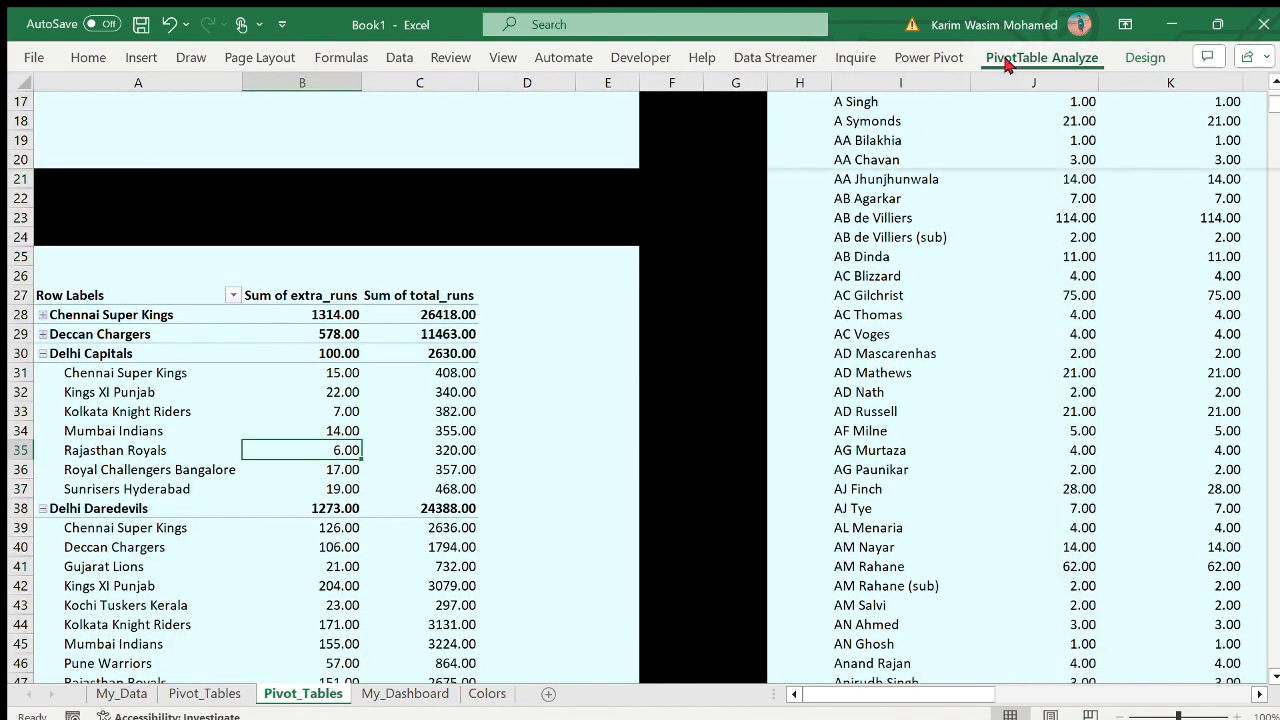
left_click(88, 355)
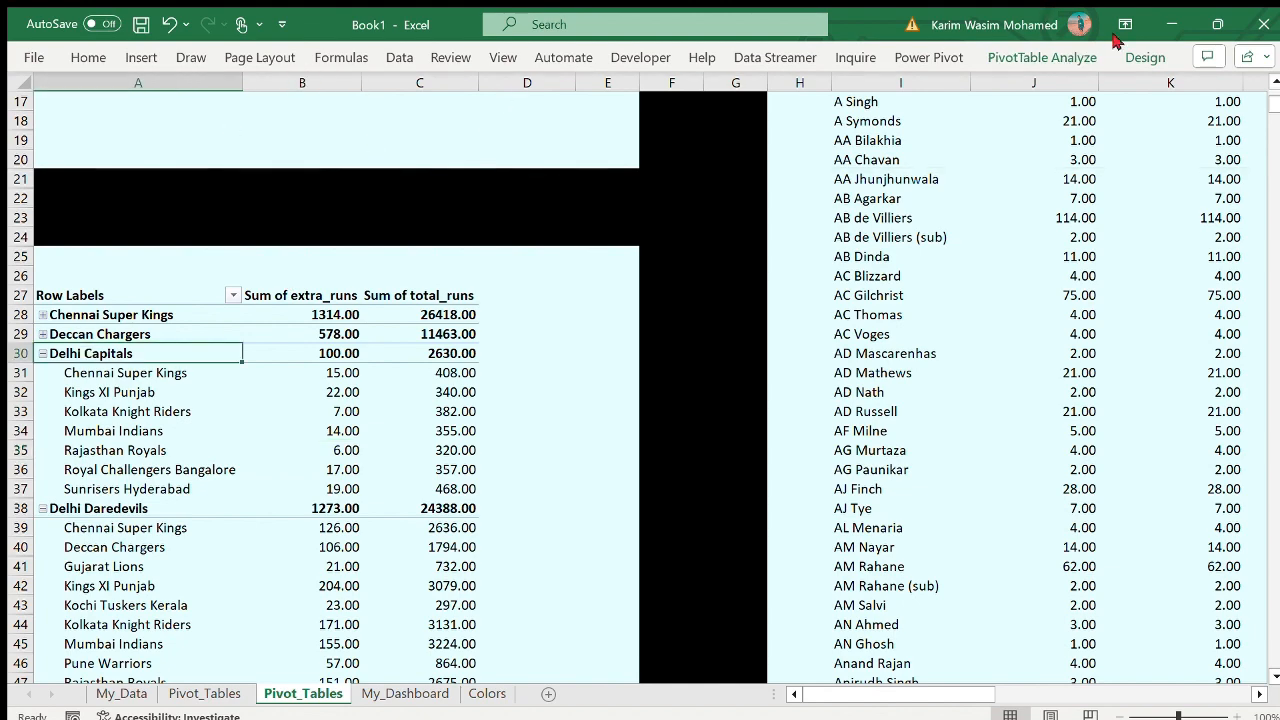
left_click(1040, 58)
left_click(279, 121)
left_click(267, 490)
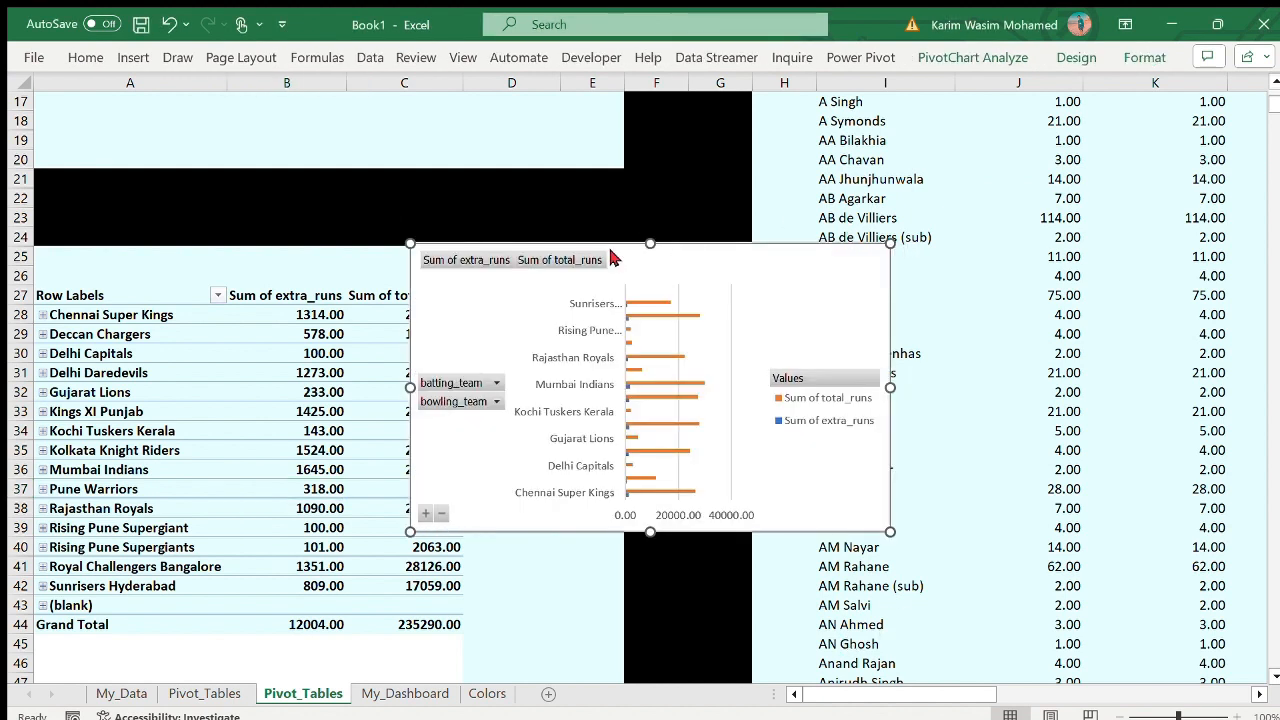
- Move the batting-team bar PivotChart to My_Dashboard and place it below the dismissal-kind chart, from about row 13 and column K
key("ctrl+x")
left_click(405, 693)
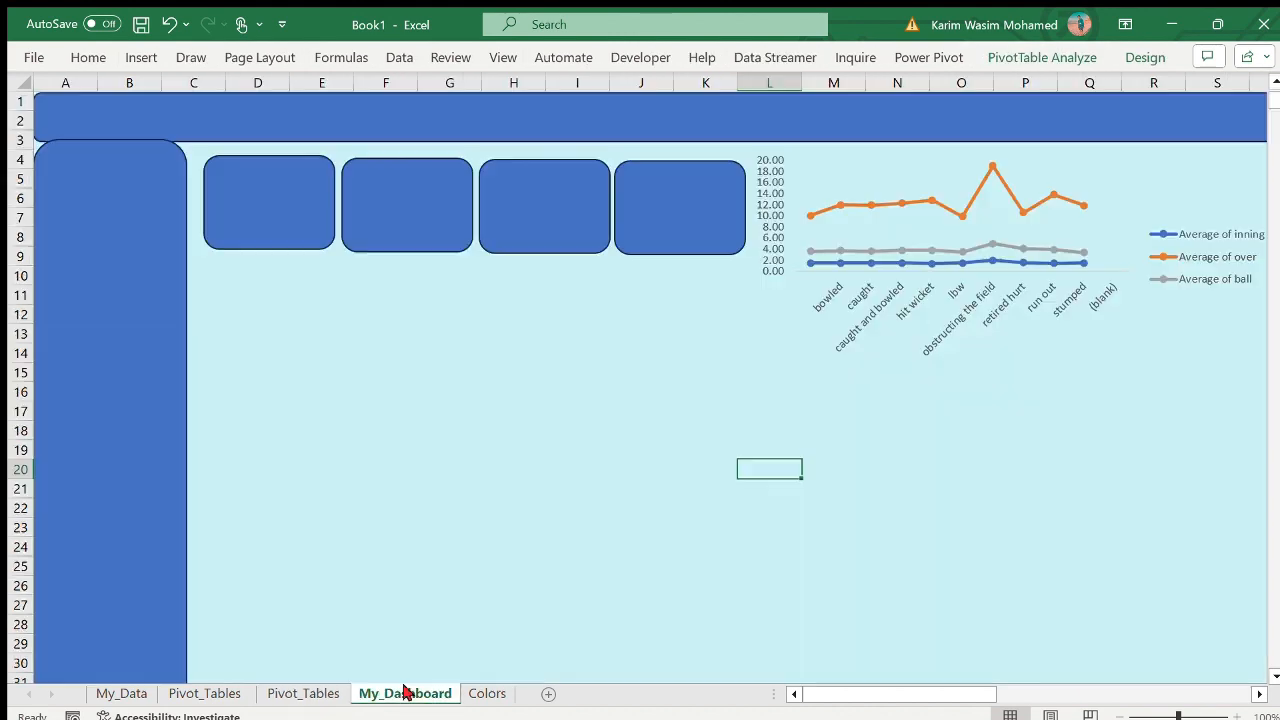
left_click(293, 192)
left_click(374, 353)
key("ctrl+v")
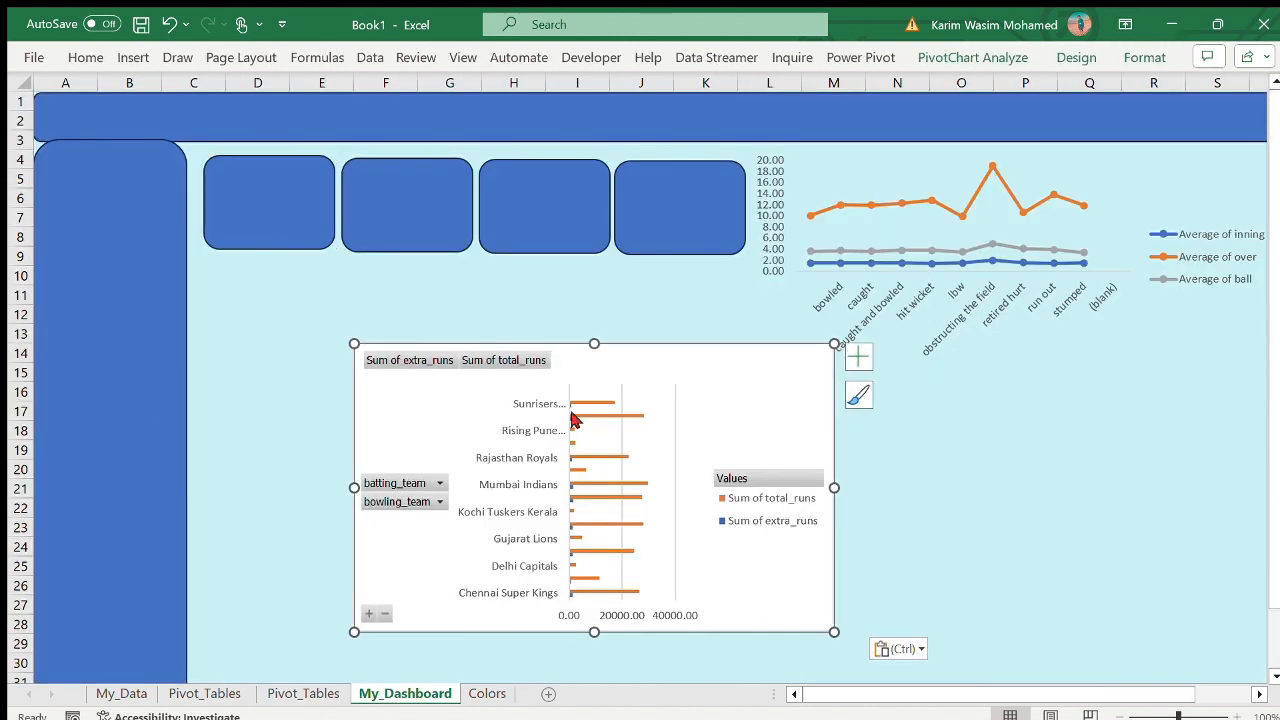
left_click_drag(571, 420, 891, 400)
- Duplicate the first card, place the copy below the card row and stretch it into a wide panel over about columns C to J, rows 10 to 16
left_click(257, 237)
key("ctrl+d")
left_click_drag(287, 251, 257, 374)
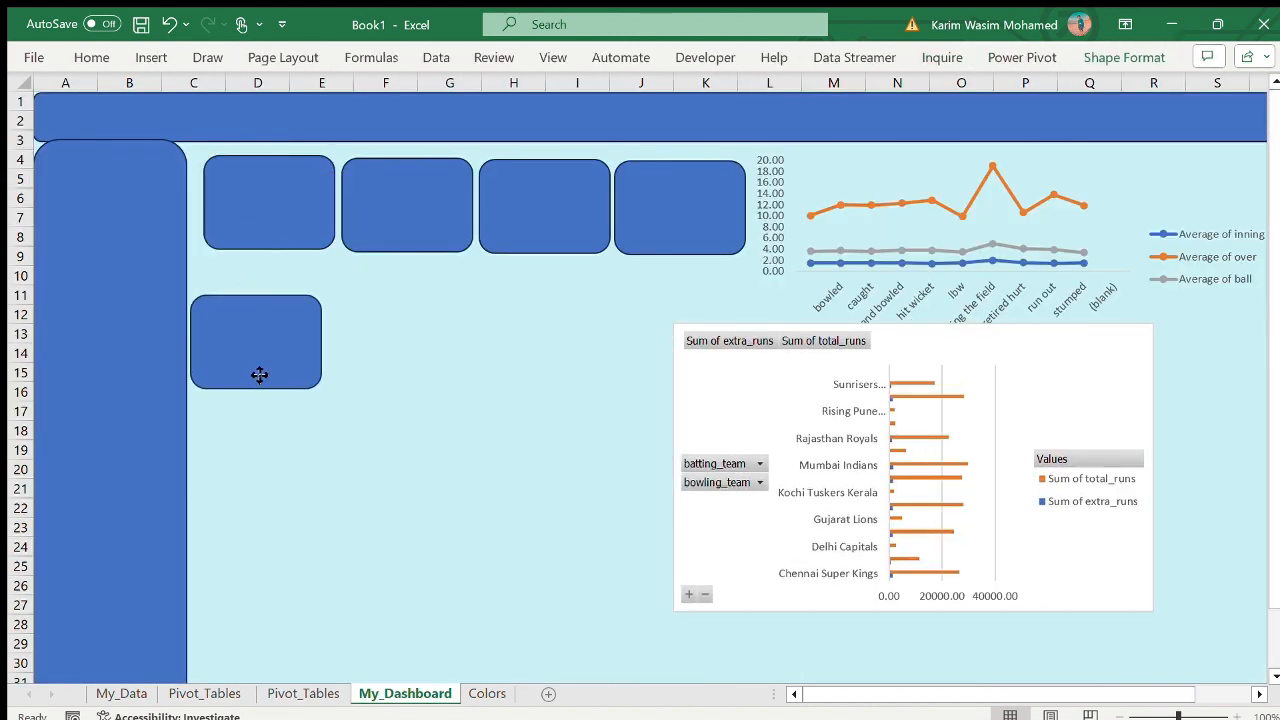
left_click_drag(323, 343, 642, 342)
left_click_drag(416, 294, 431, 272)
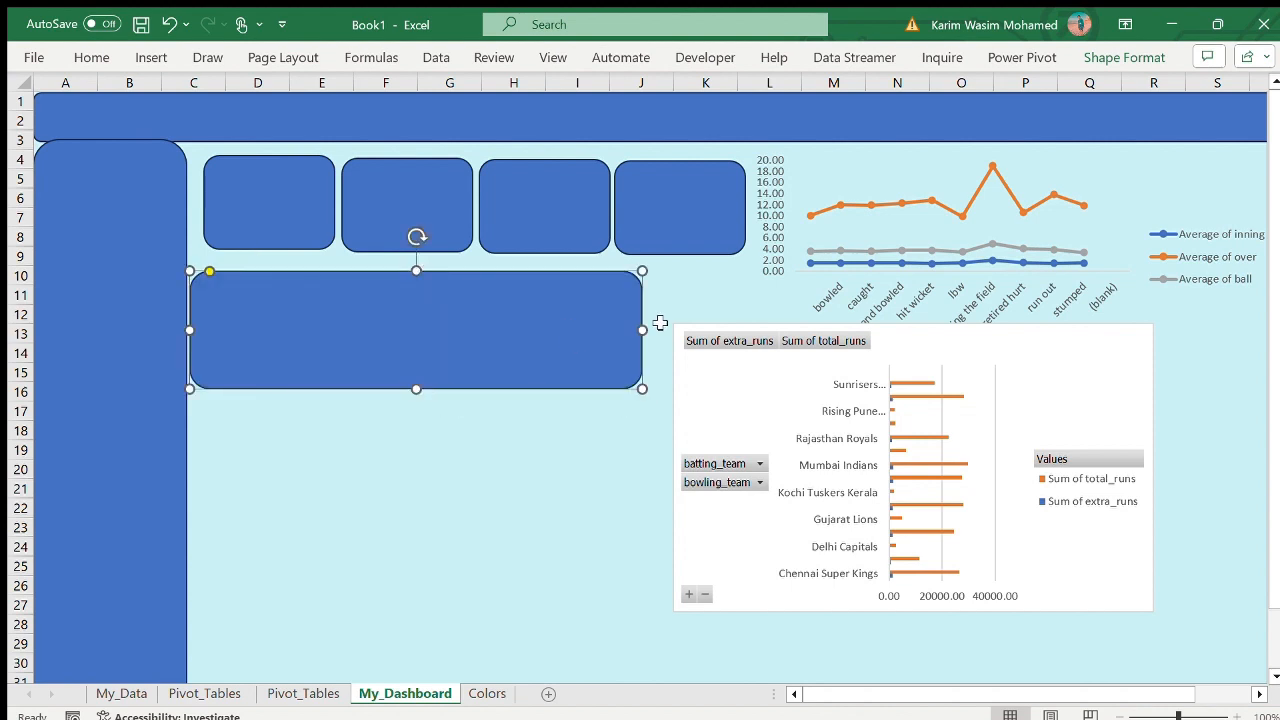
- Enlarge the wide panel to about columns C to L, rows 10 to 19, moving the batting-team bar chart clear of it
left_click_drag(643, 329, 815, 333)
left_click_drag(1007, 370, 1170, 440)
left_click_drag(483, 391, 797, 452)
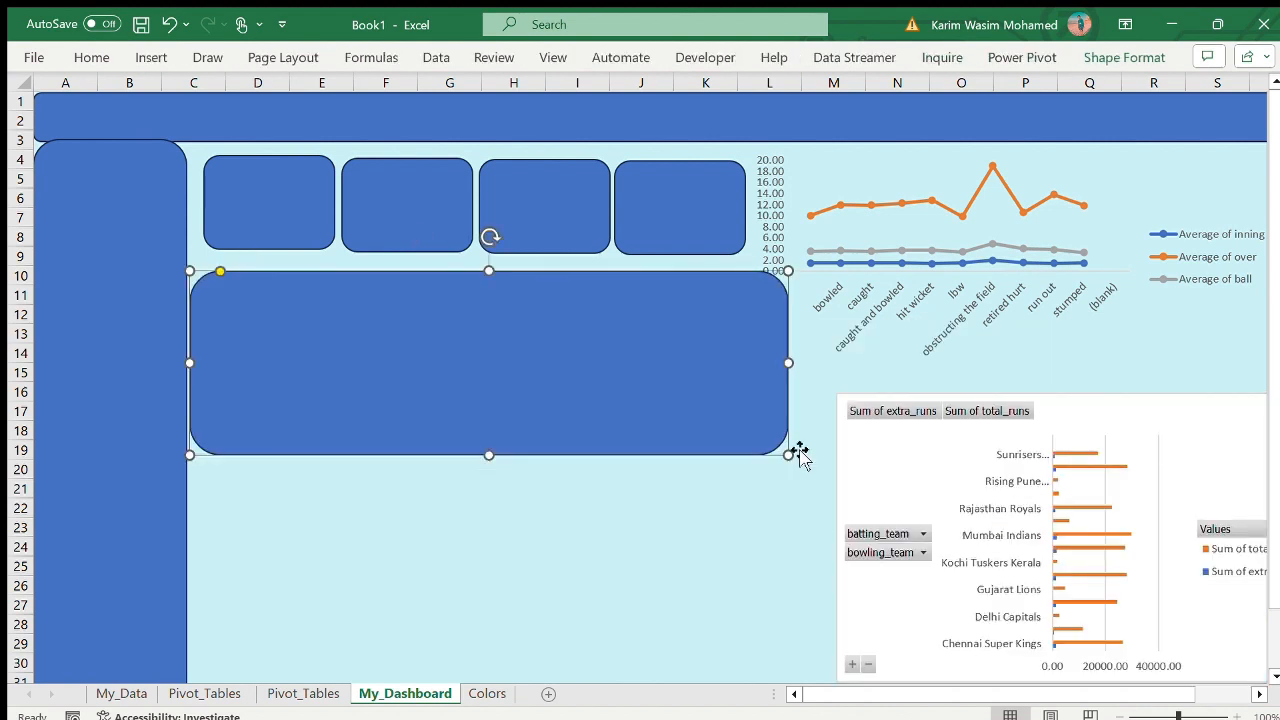
- Cut and paste the batting-team bar chart onto the wide panel and resize it to about columns C to L, rows 10 to 19
left_click_drag(1123, 417, 1123, 378)
key("ctrl+x")
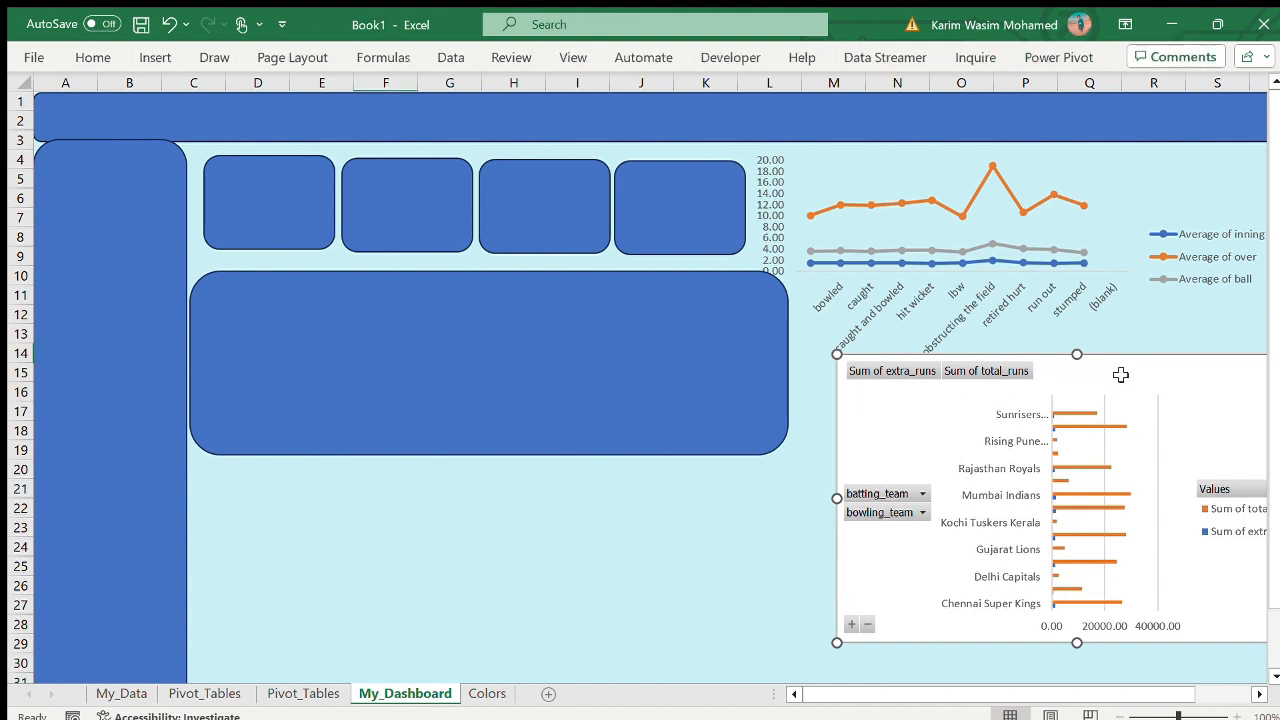
left_click(480, 294)
key("ctrl+v")
mouse_move(565, 322)
left_mouse_down()
mouse_move(646, 354)
mouse_move(571, 328)
left_mouse_up()
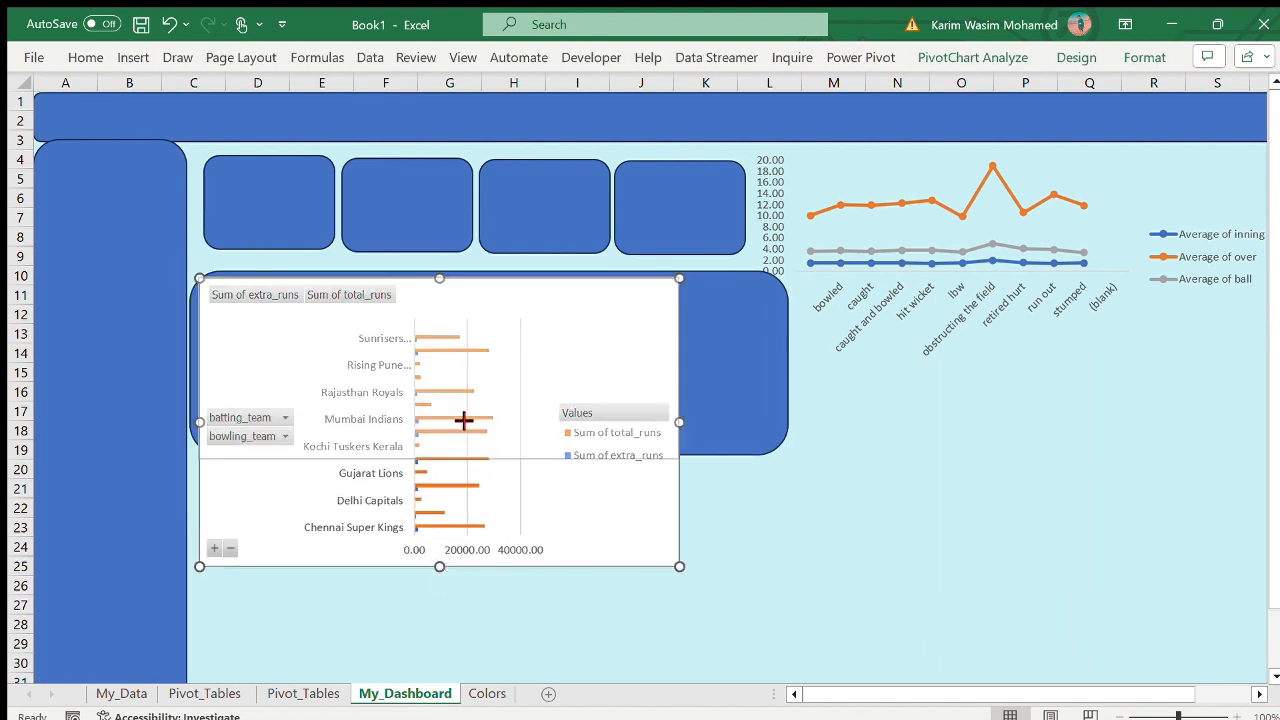
left_click_drag(438, 565, 523, 466)
left_click_drag(678, 367, 785, 367)
- Format the wide panel behind the batting-team bar chart with no fill and no line
left_click(609, 272)
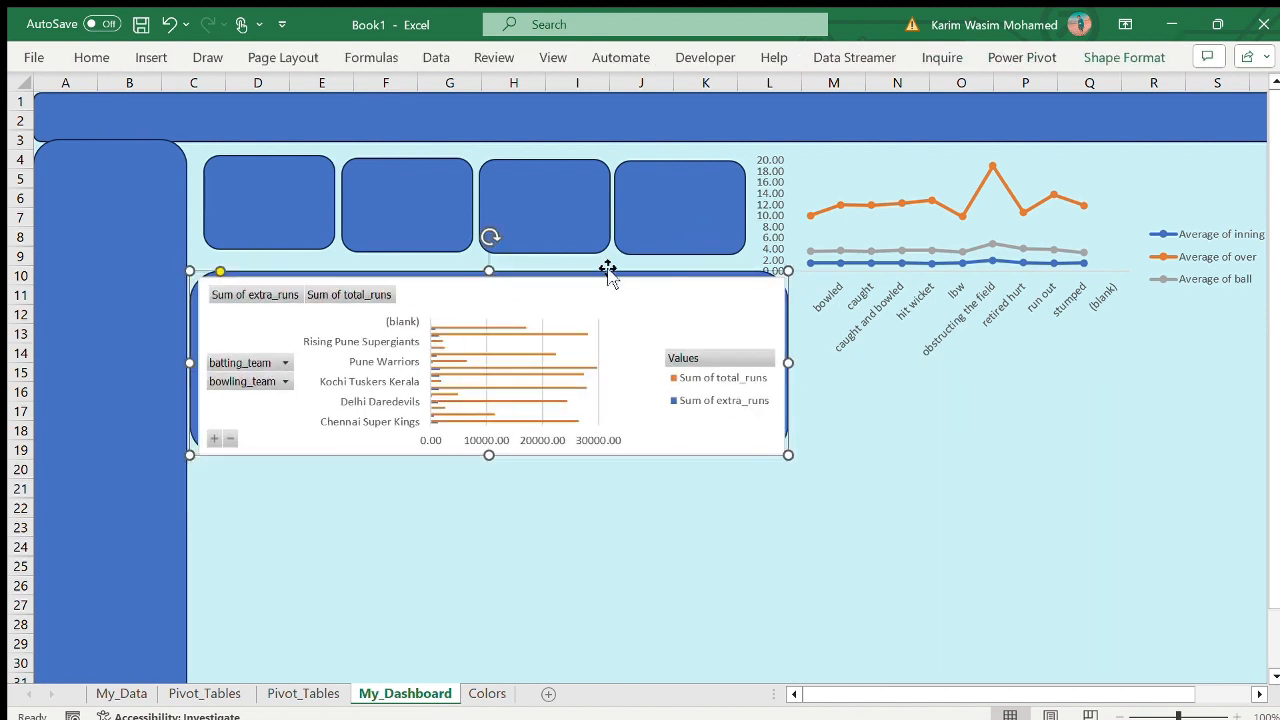
key("ctrl+1")
left_click(1060, 237)
left_click(1060, 400)
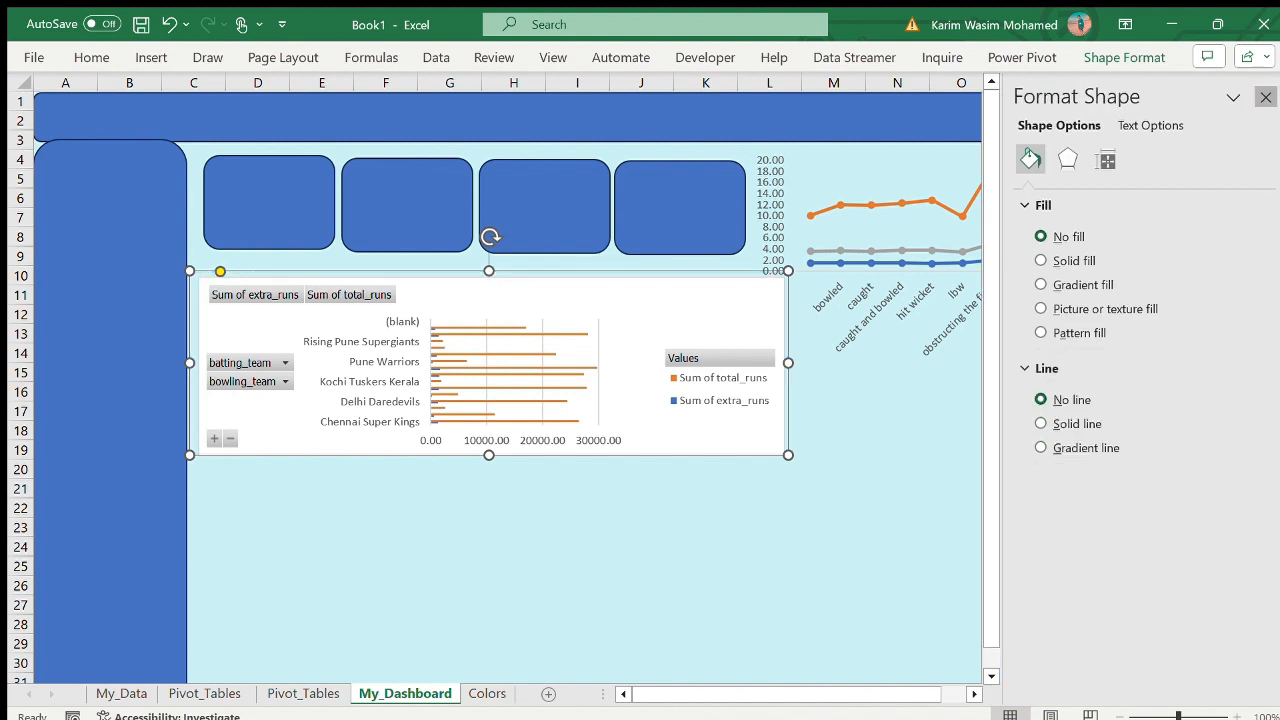
left_click(1265, 97)
left_click(588, 644)
- Hide the batting-team bar chart's field buttons and resize and place it over about columns C to K, rows 9 to 20
left_click(526, 295)
left_click_drag(494, 279, 500, 265)
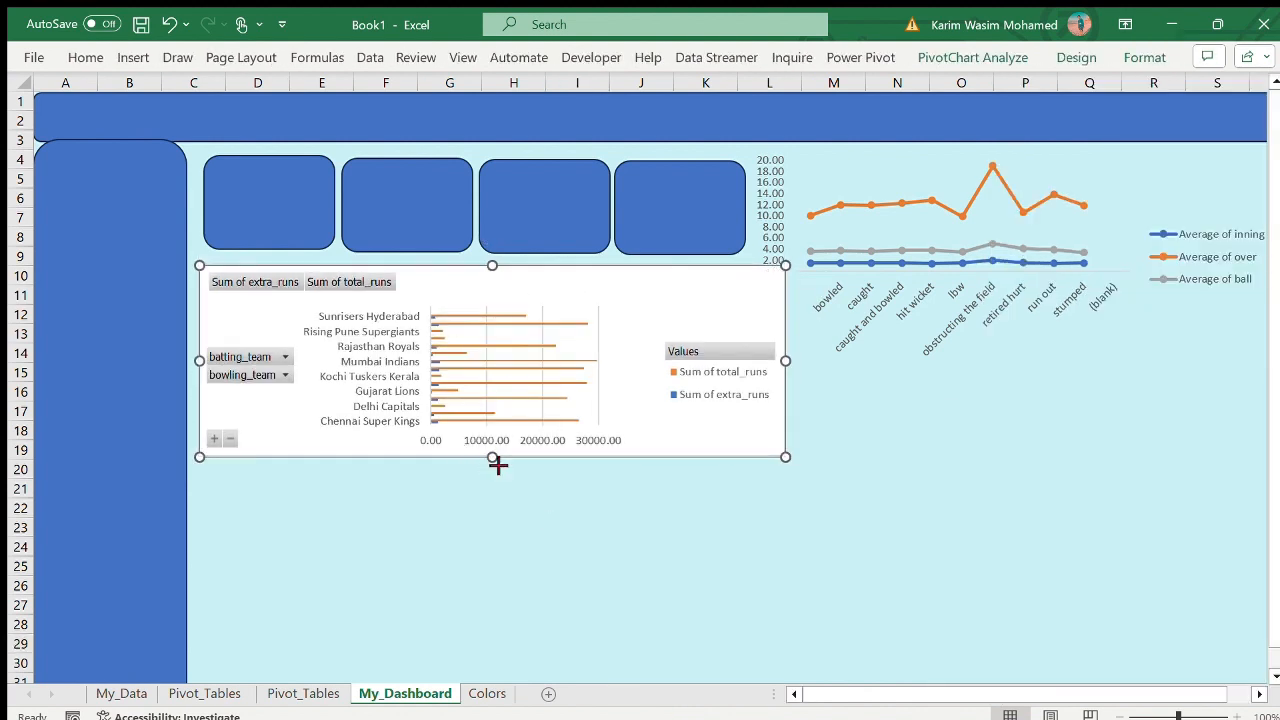
left_click_drag(495, 457, 503, 490)
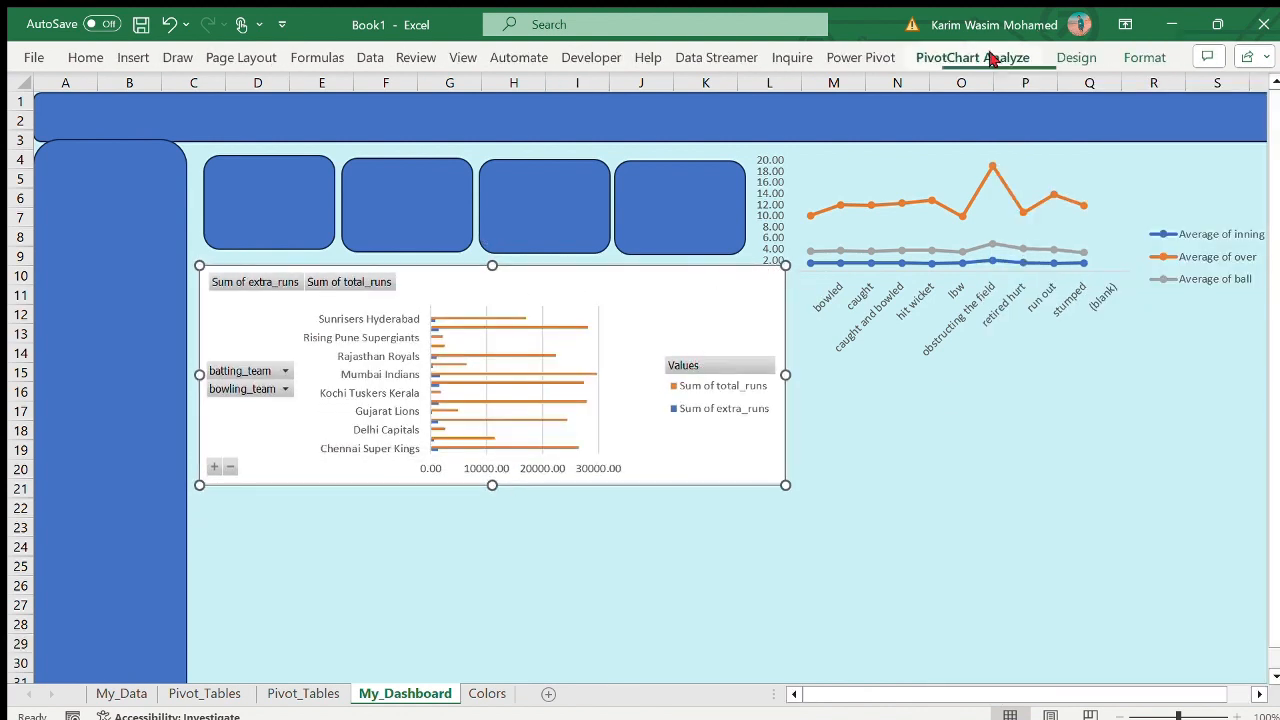
left_click_drag(785, 375, 712, 375)
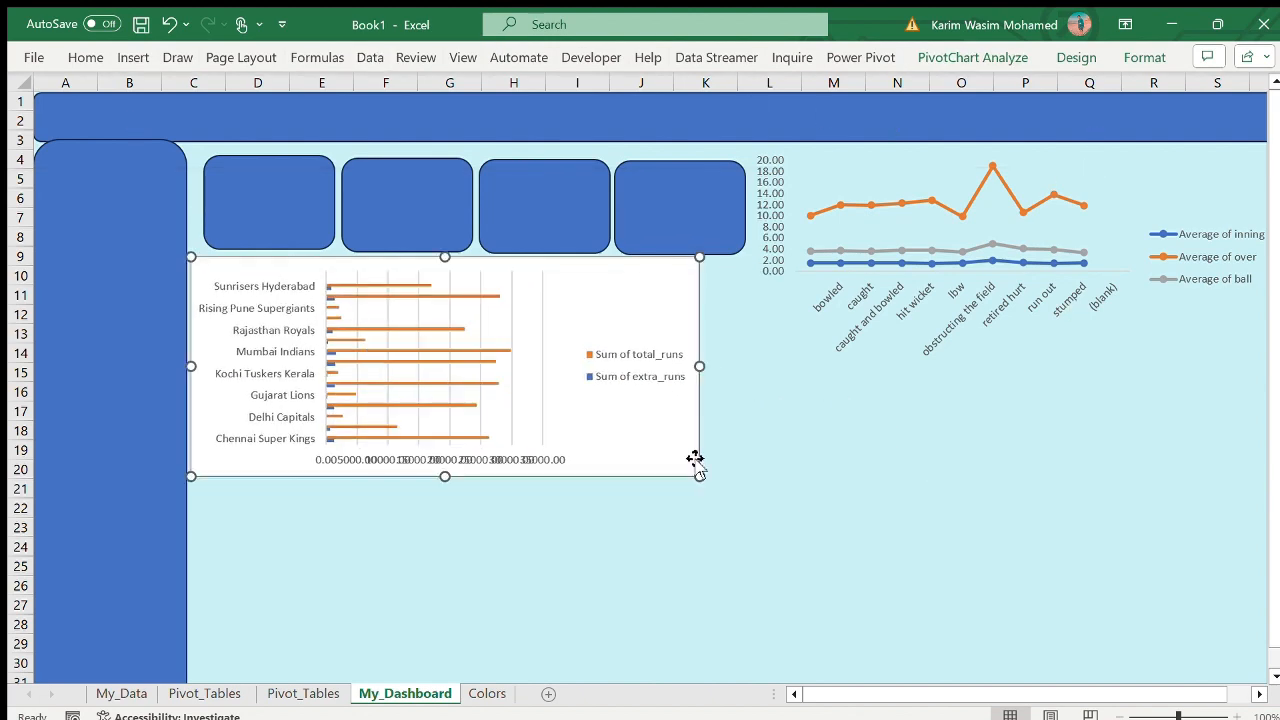
- Examine the player PivotTable with the wide_runs, penalty_runs and noball_runs counts on the second Pivot_Tables sheet
left_click(962, 467)
left_click(200, 693)
left_click(303, 693)
scroll(891, 372, "down", 19)
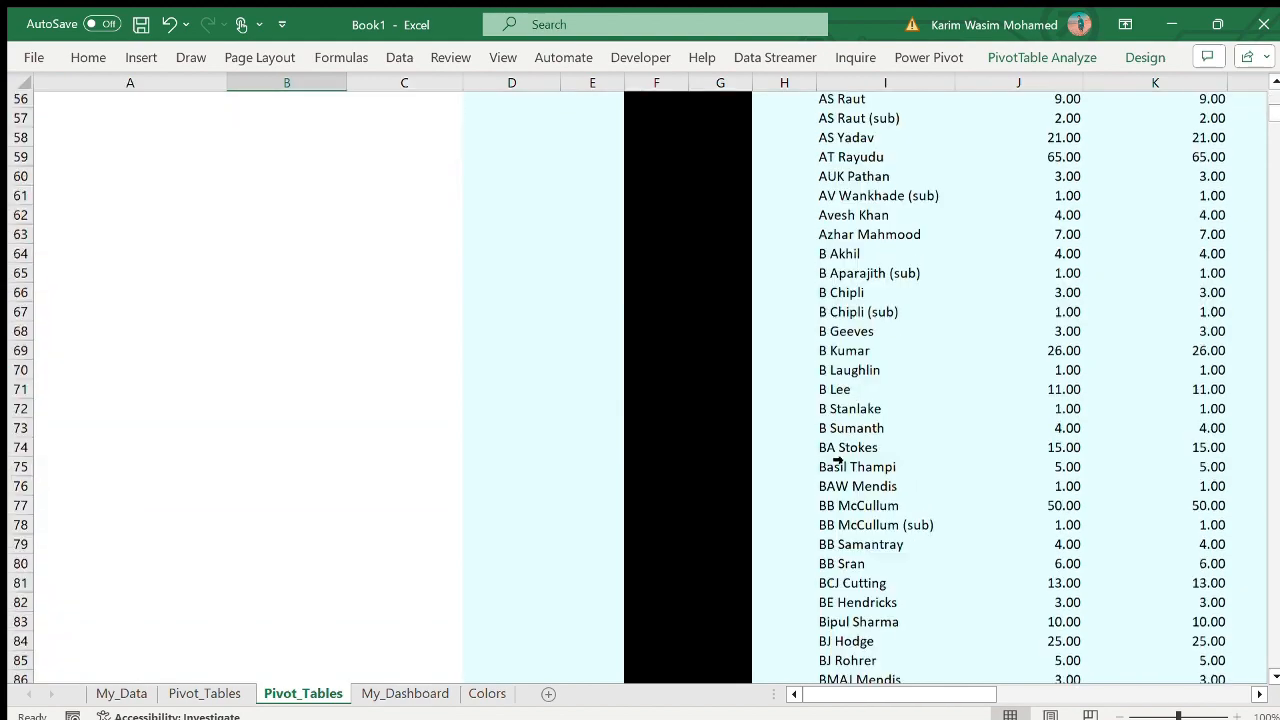
scroll(891, 372, "up", 19)
scroll(891, 372, "right", 2)
left_click(697, 333)
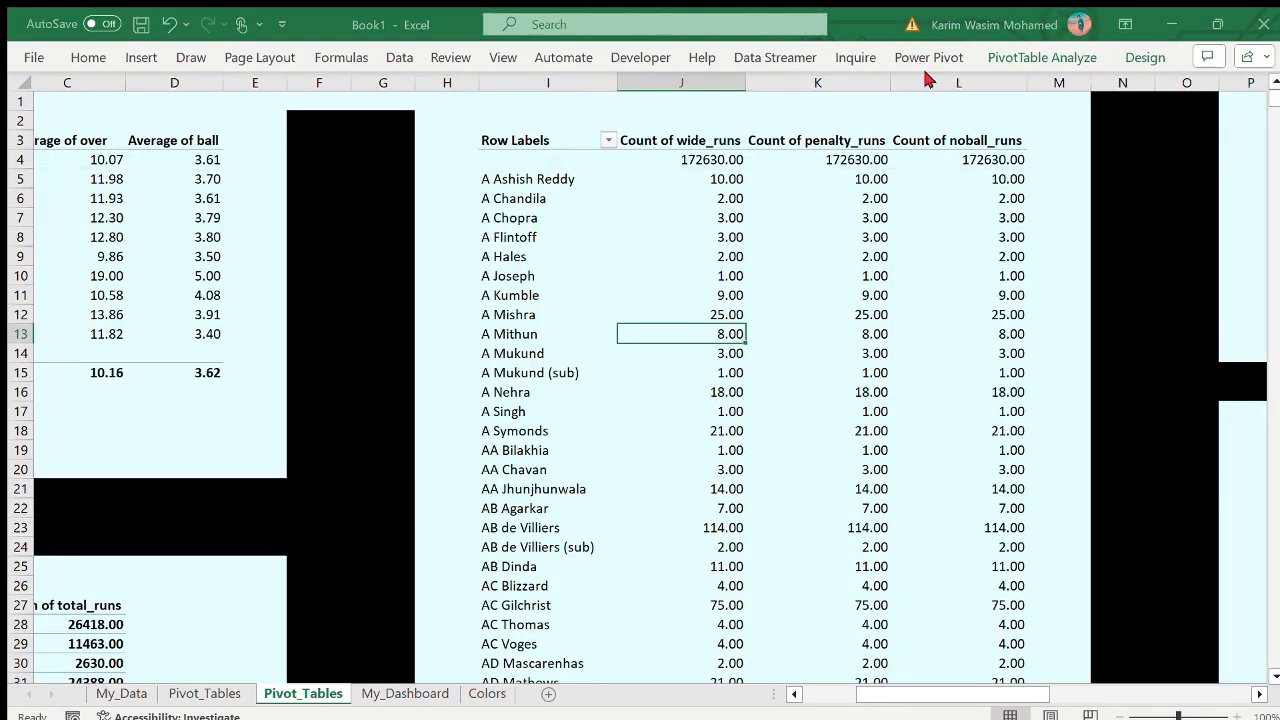
left_click(690, 296)
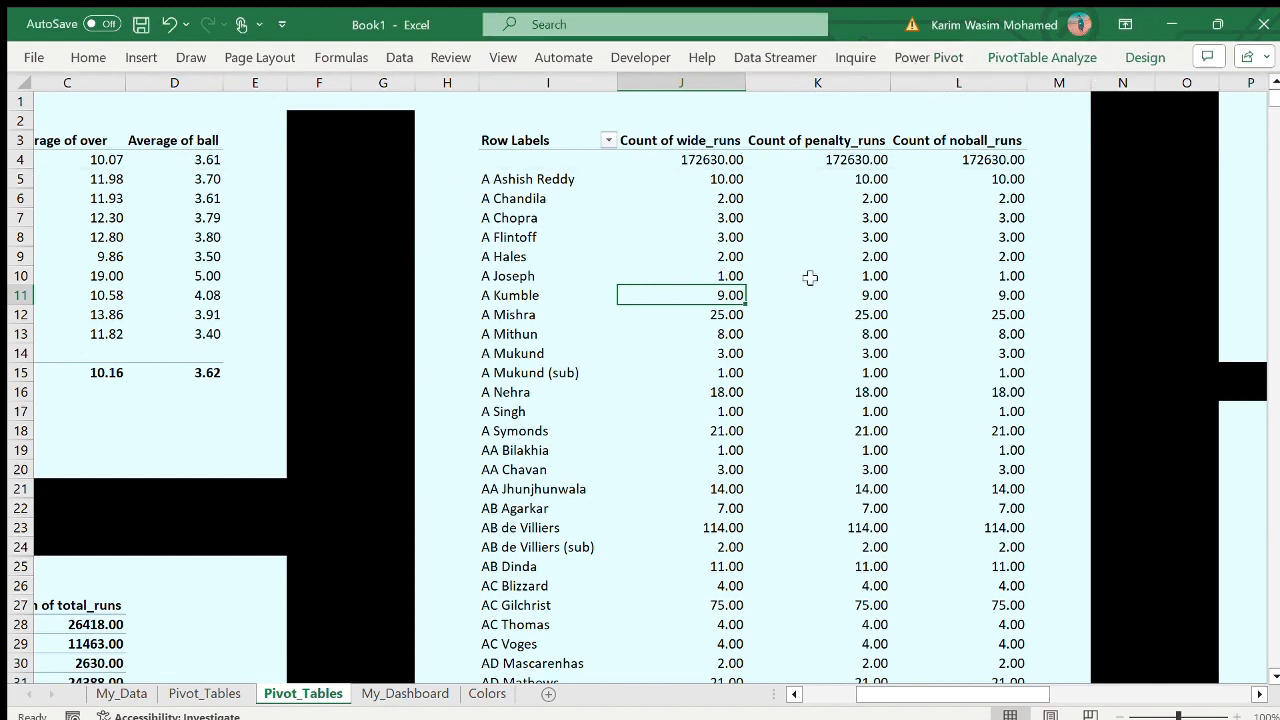
scroll(811, 277, "right", 3)
scroll(811, 277, "left", 4)
scroll(811, 277, "right", 1)
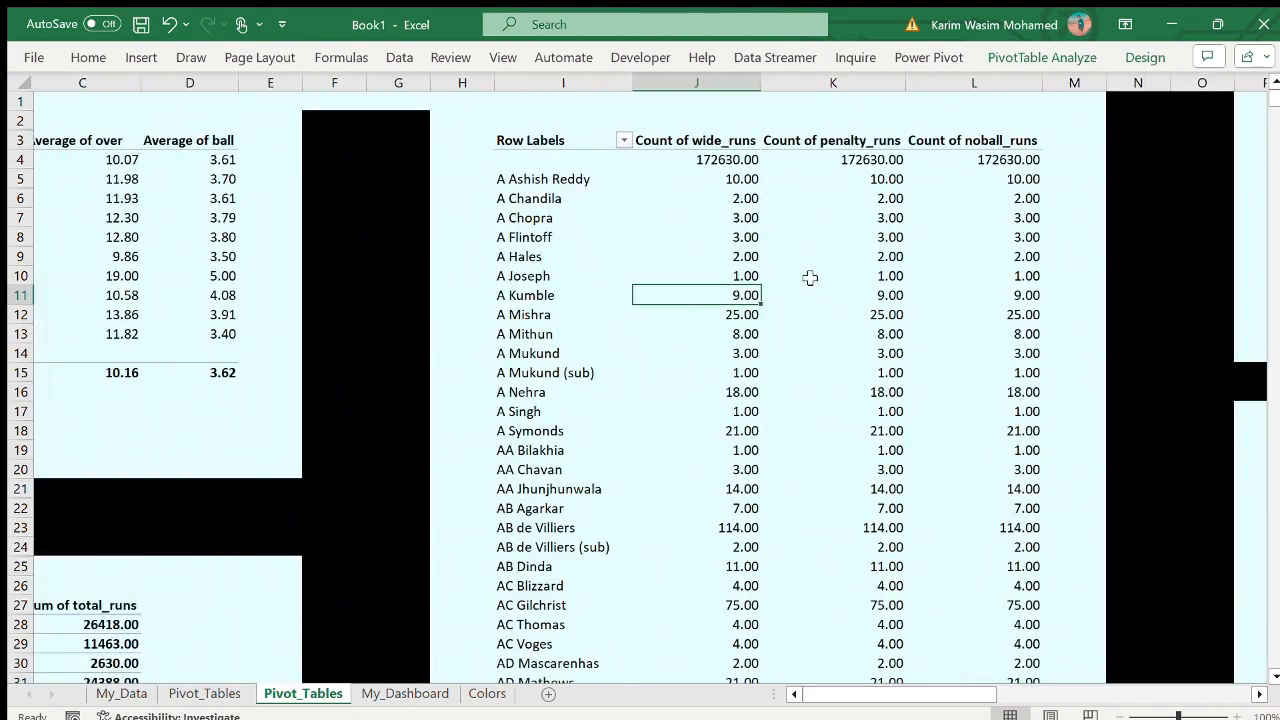
scroll(811, 277, "down", 20)
scroll(697, 431, "up", 20)
- Select a cell in the player PivotTable of wide_runs, penalty_runs and noball_runs counts and start inserting a chart from it
left_click(827, 387)
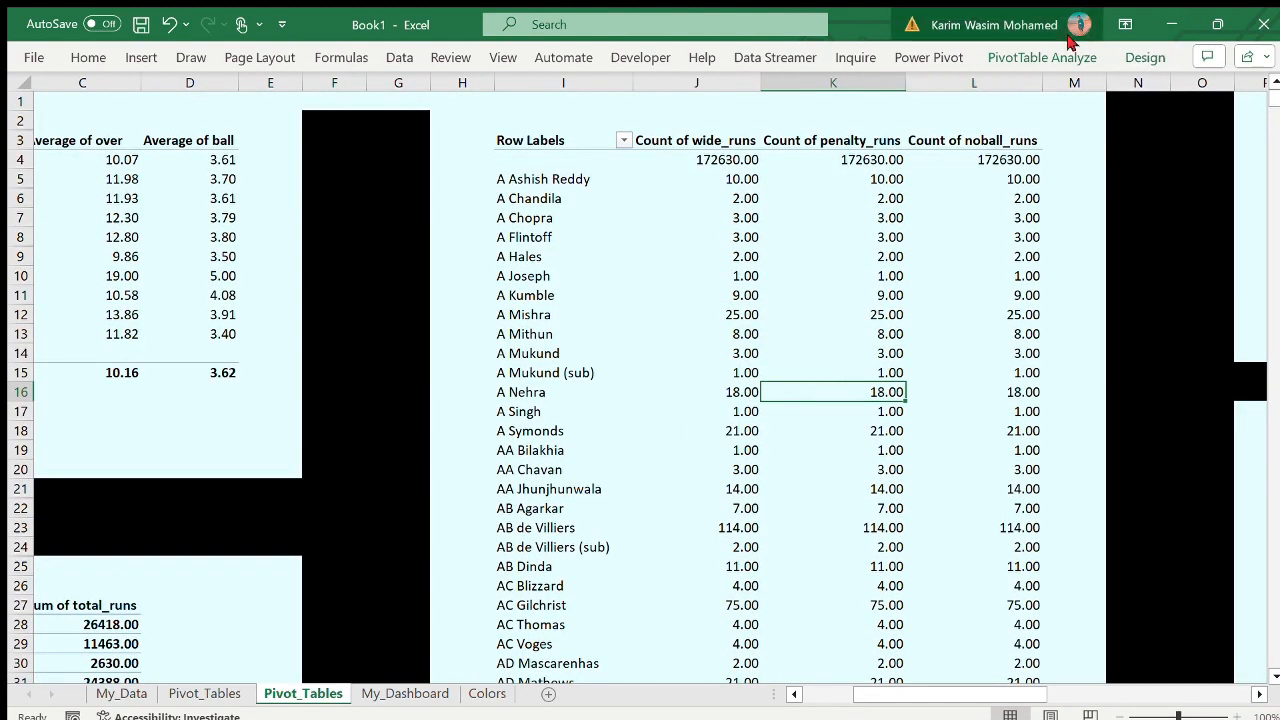
left_click(697, 353)
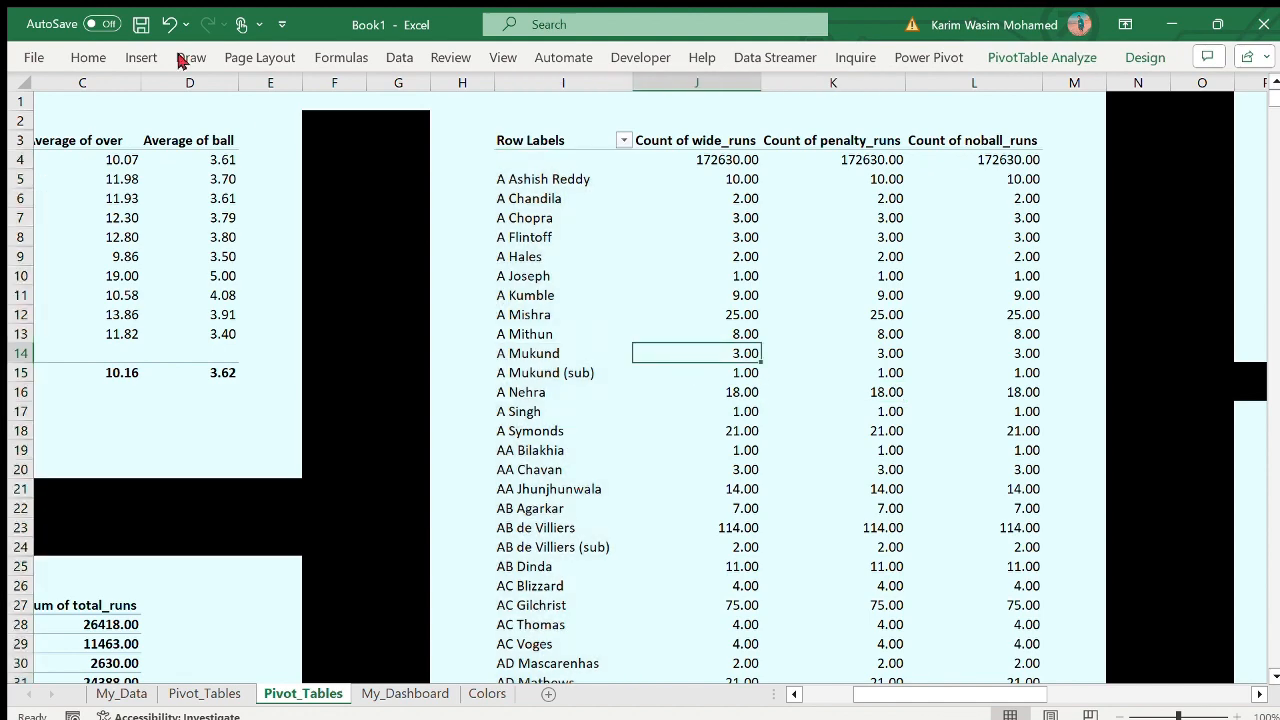
left_click(141, 57)
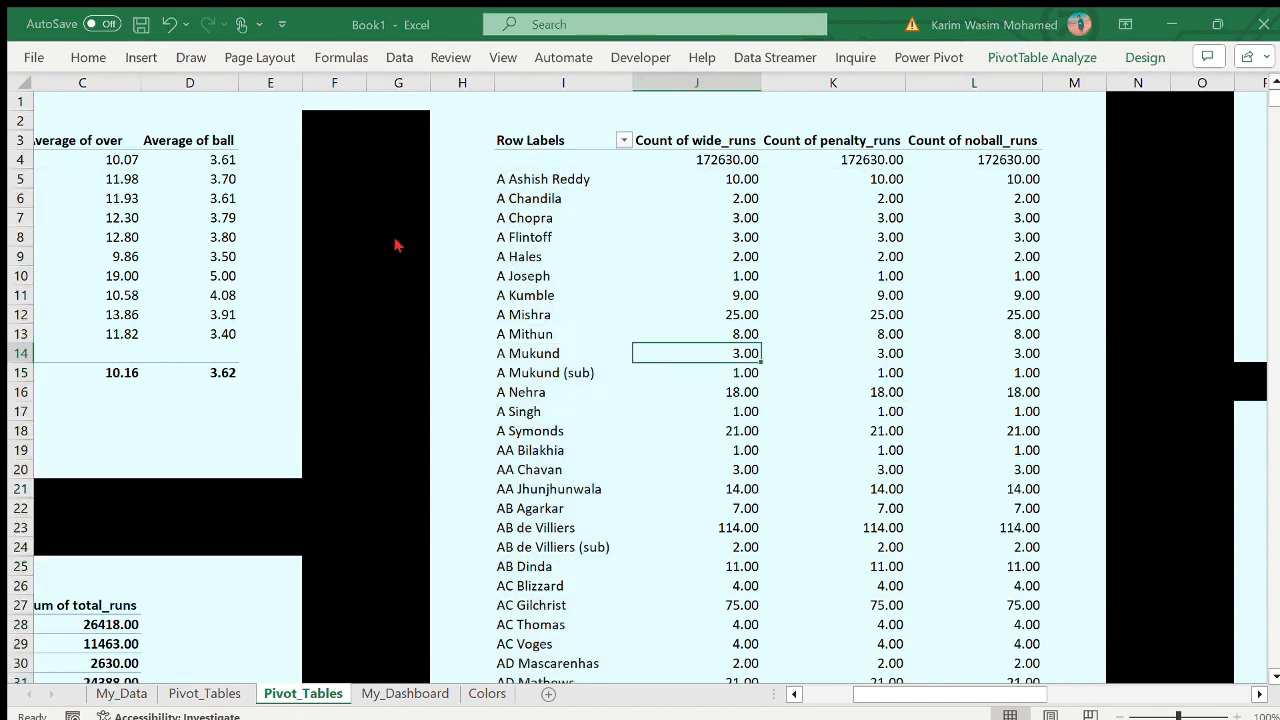
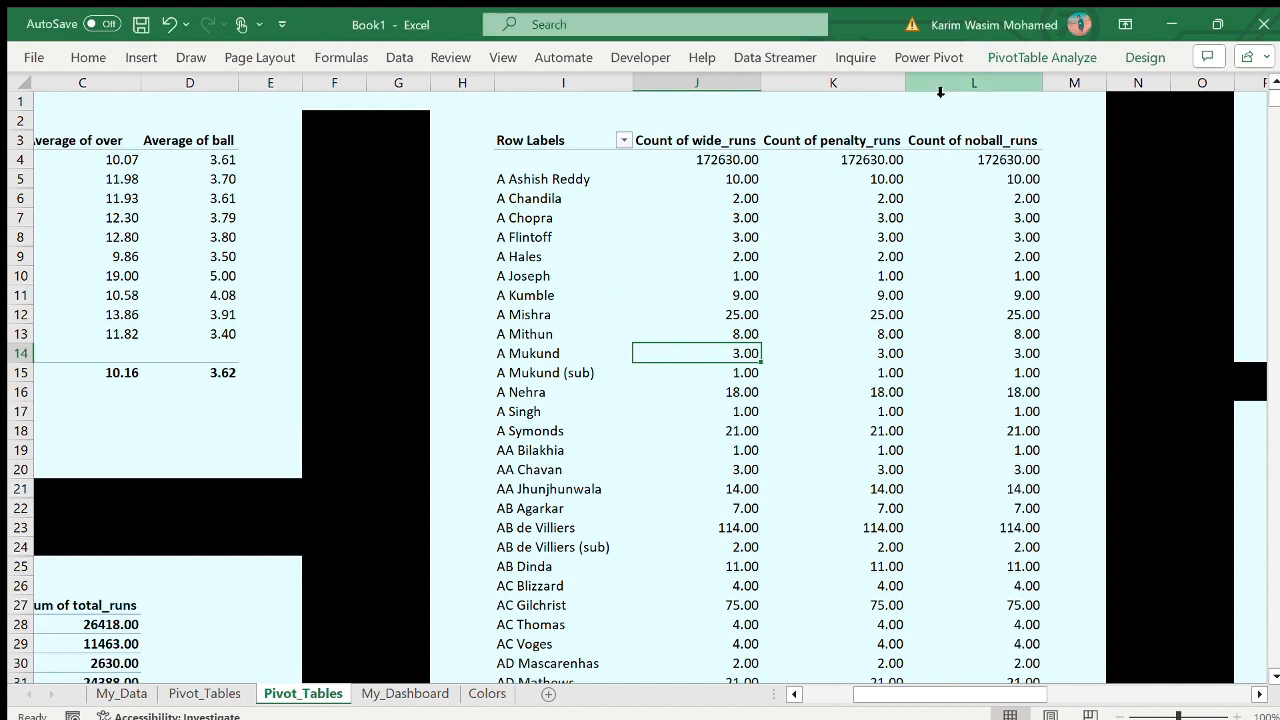
left_click(1006, 177)
left_click(996, 156)
left_click(1020, 179)
left_click(712, 160)
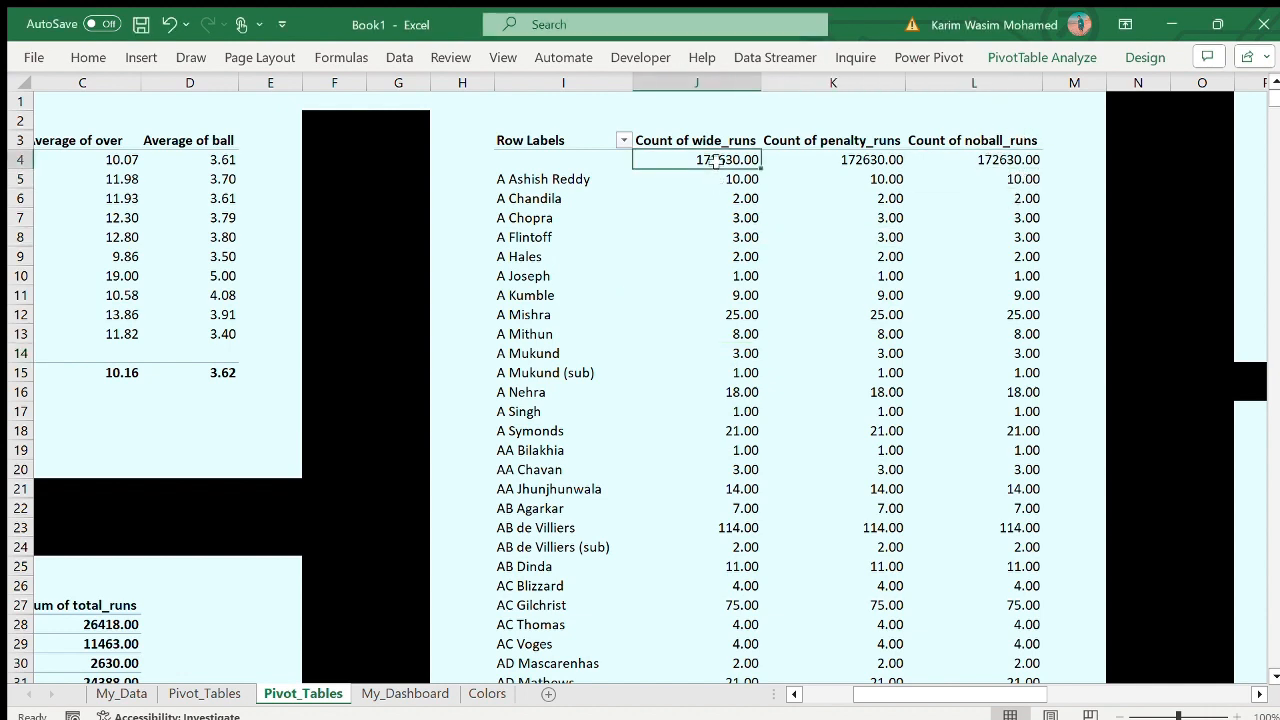
left_click(618, 165)
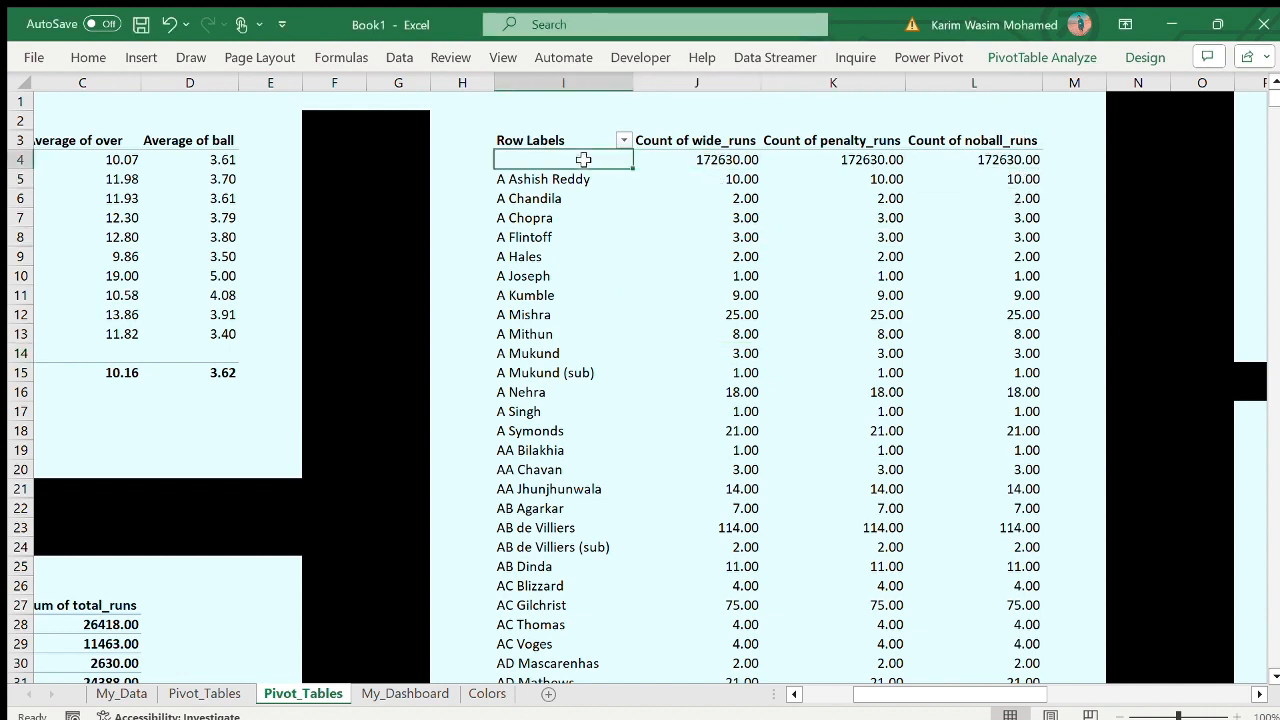
left_click(623, 446)
left_click(501, 160)
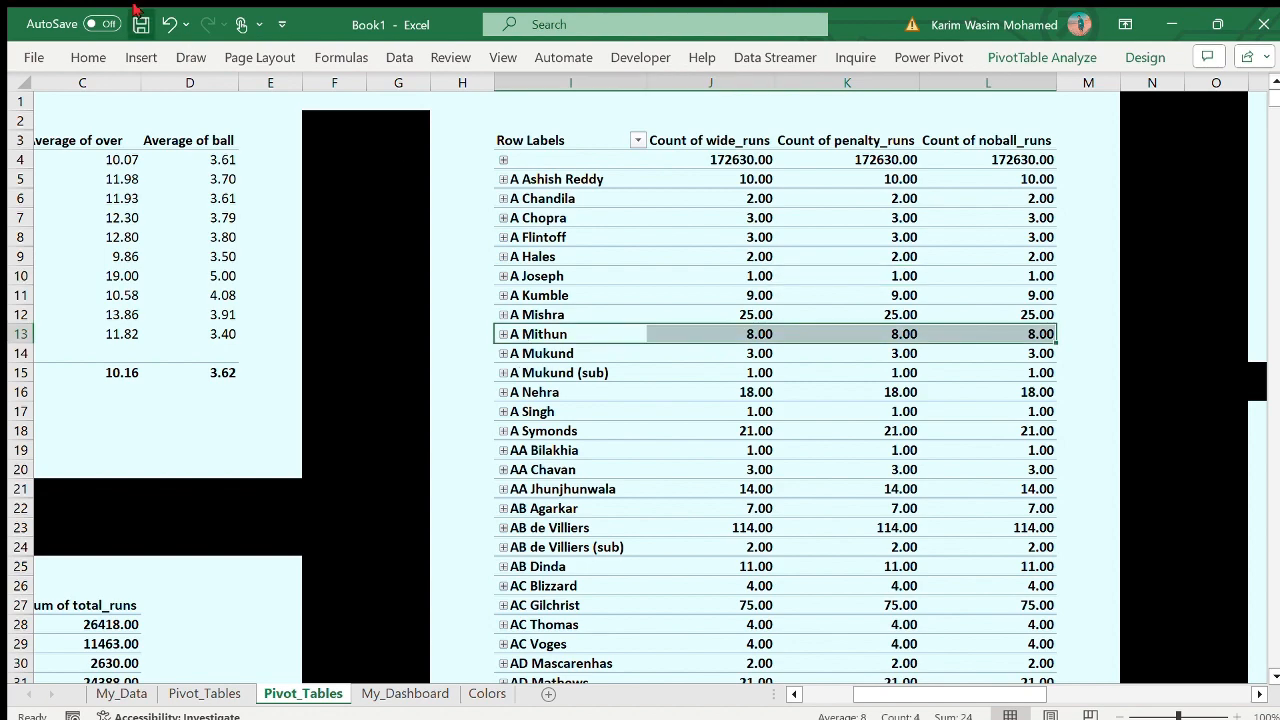
left_click(168, 28)
left_click(168, 28)
left_click(715, 238)
- Insert a pie PivotChart from the dismissal-kind PivotTable of average wide_runs, bye_runs and legbye_runs, and transfer it to My_Dashboard
scroll(898, 337, "right", 5)
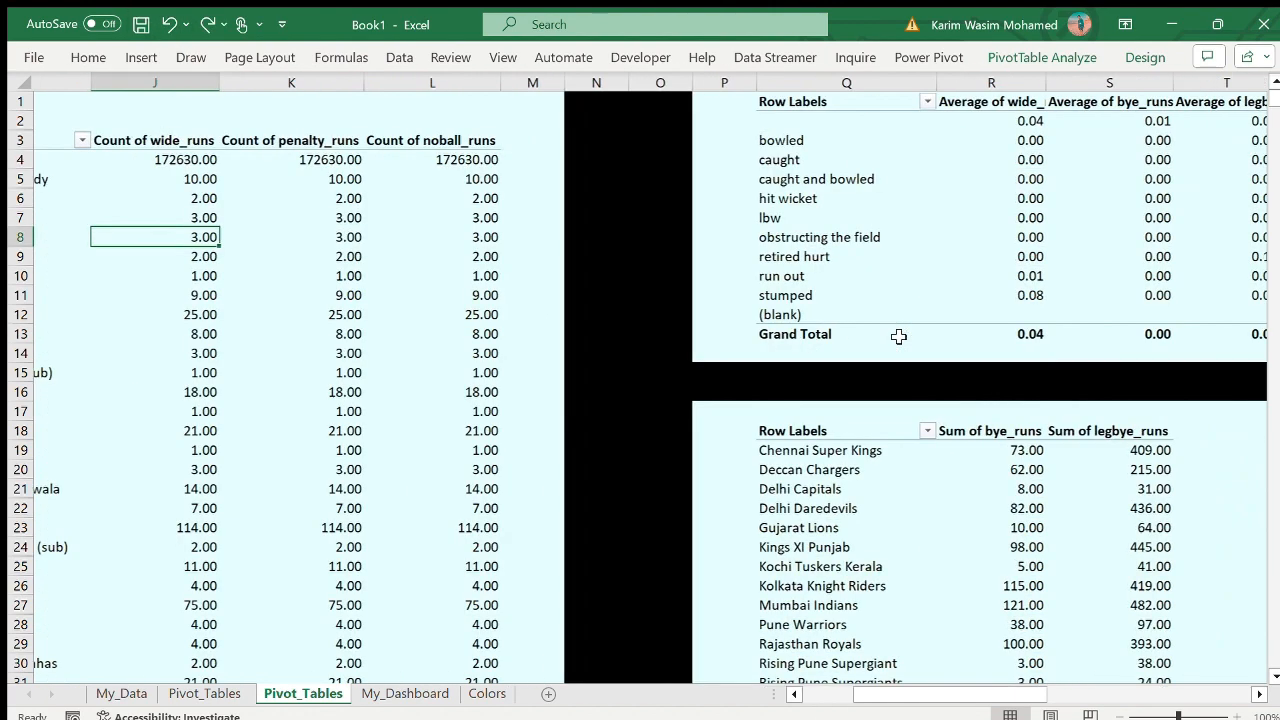
left_click(632, 164)
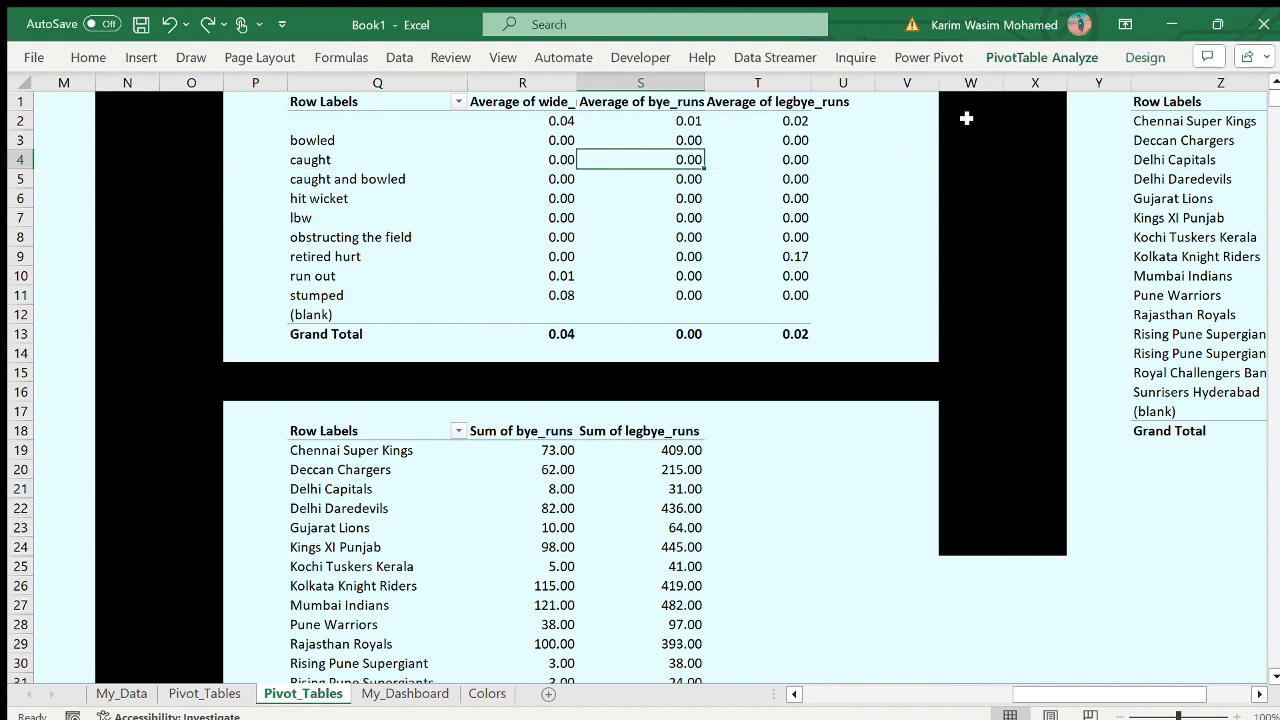
left_click(847, 641)
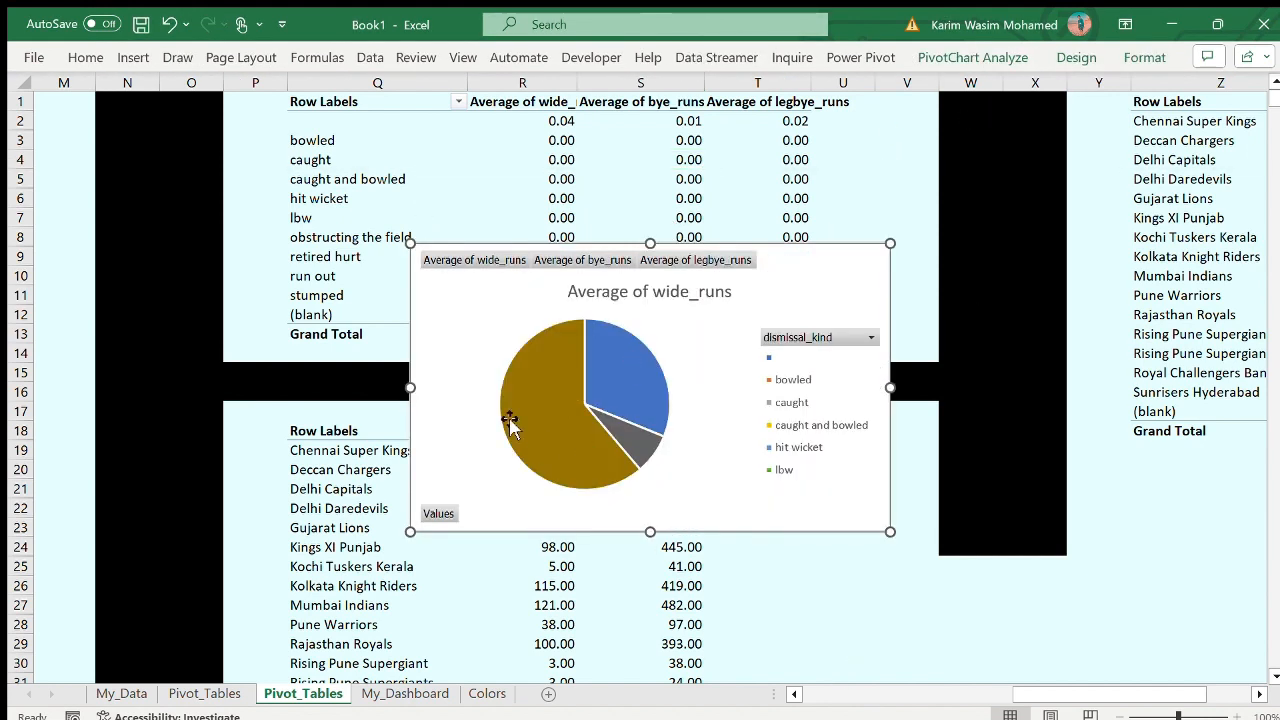
key("ctrl+x")
left_click(405, 693)
key("ctrl+v")
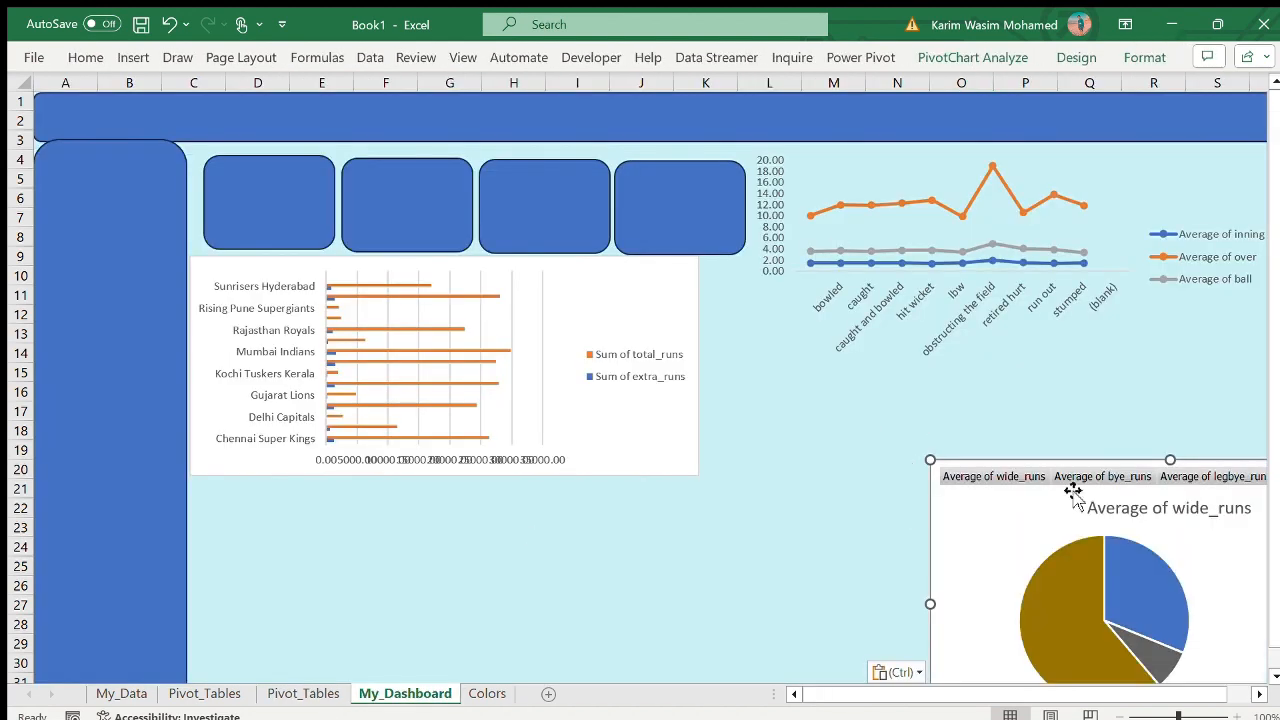
- Duplicate a card shape below the bar chart and stretch it into a wide panel over about columns C to J, rows 21 to 30
left_click(715, 240)
key("ctrl+d")
left_click_drag(706, 231, 738, 608)
left_click_drag(562, 547, 588, 555)
left_click_drag(763, 531, 608, 532)
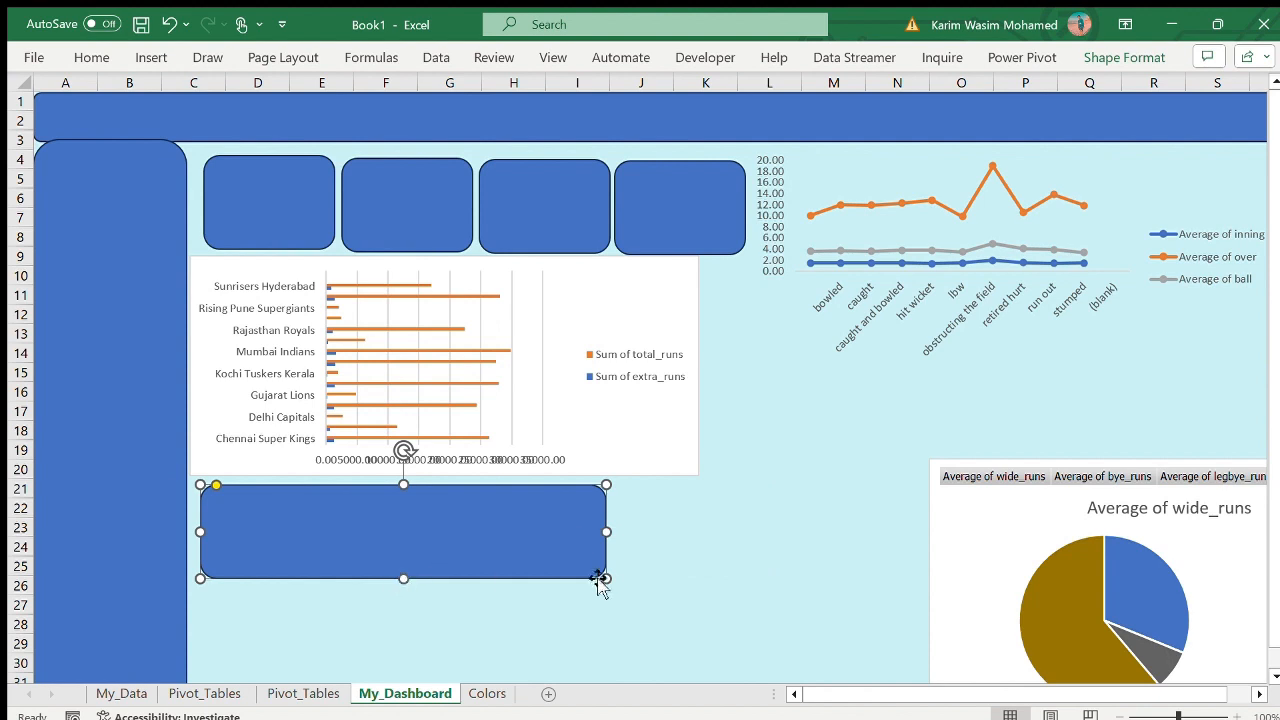
left_click_drag(606, 579, 672, 669)
- Extend the new panel down to about row 33 and cut and paste the pie chart on top of it
left_click_drag(1080, 549, 963, 500)
left_click(168, 24)
key("ctrl+x")
left_click(451, 588)
scroll(451, 588, "down", 1)
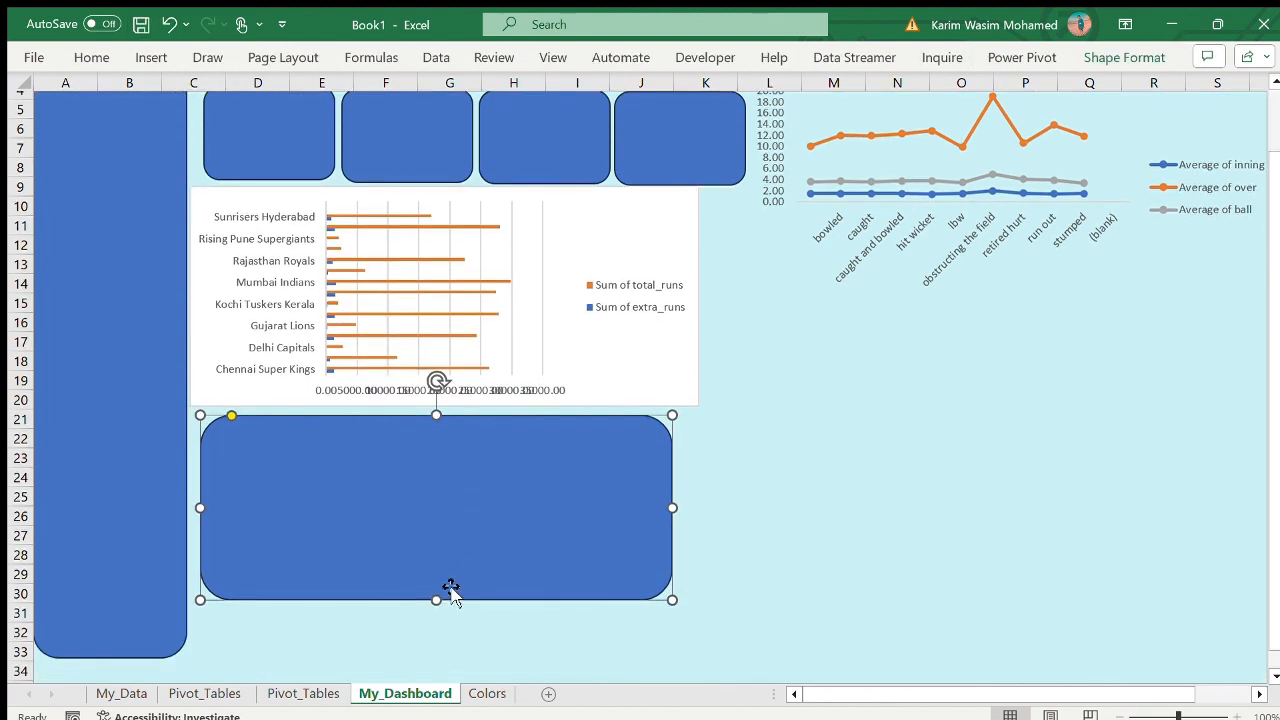
left_click_drag(436, 600, 431, 657)
left_click(737, 482)
scroll(737, 482, "up", 1)
left_click(400, 578)
key("ctrl+v")
scroll(520, 553, "down", 3)
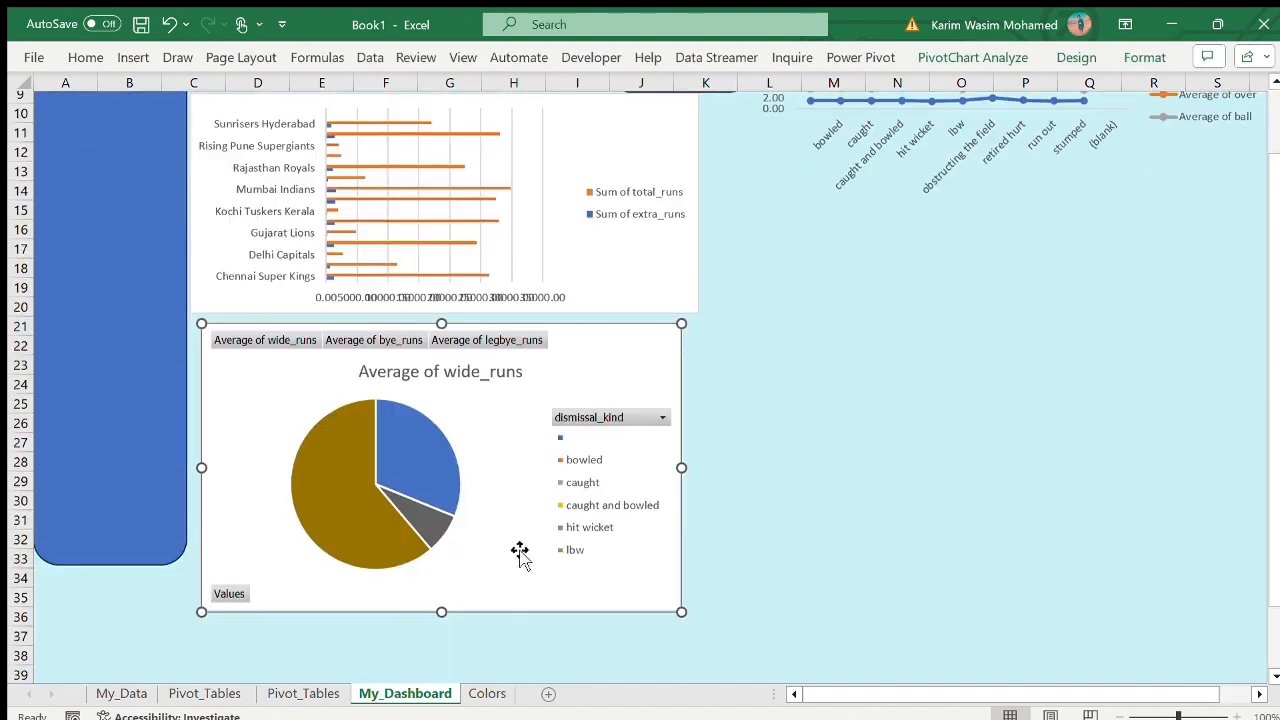
- Hide all field buttons on the pie chart and move it aside to uncover the panel
left_click(995, 62)
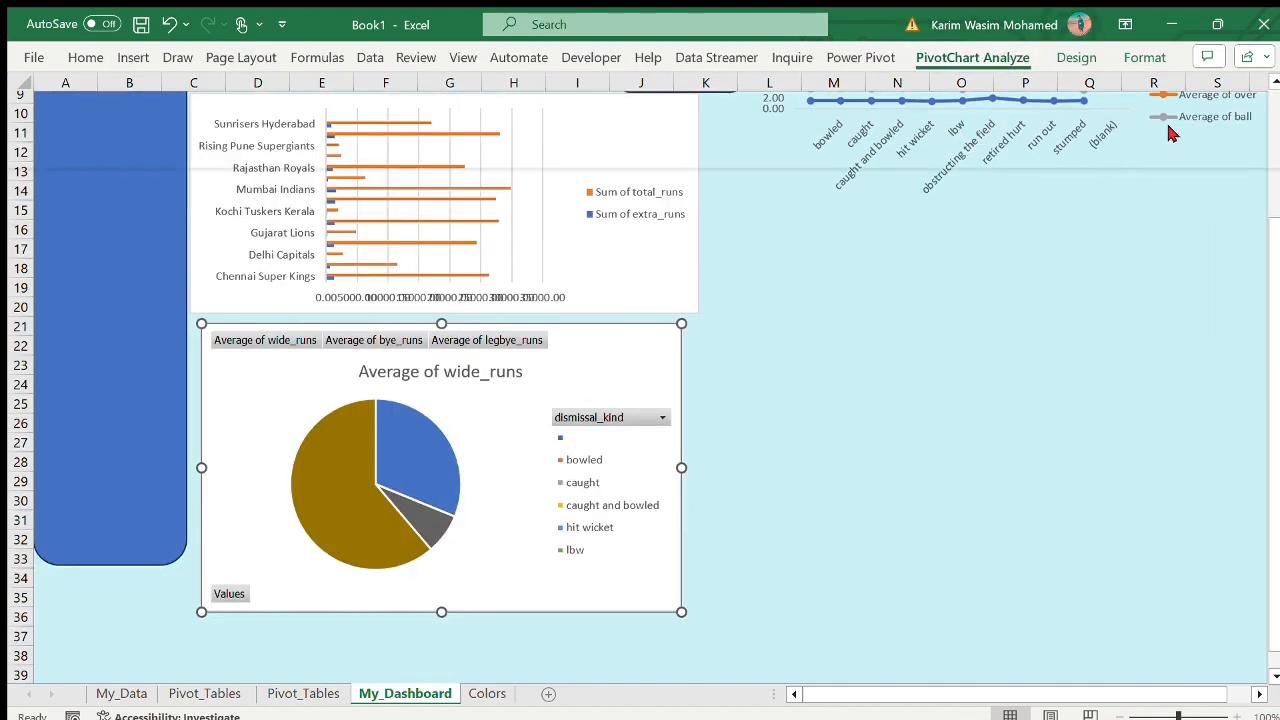
left_click(397, 425)
left_click_drag(542, 352, 957, 447)
- Format the panel below the bar chart with no fill and no line
left_click(427, 422)
right_click(427, 422)
left_click(518, 711)
left_click(1067, 240)
left_click(1070, 403)
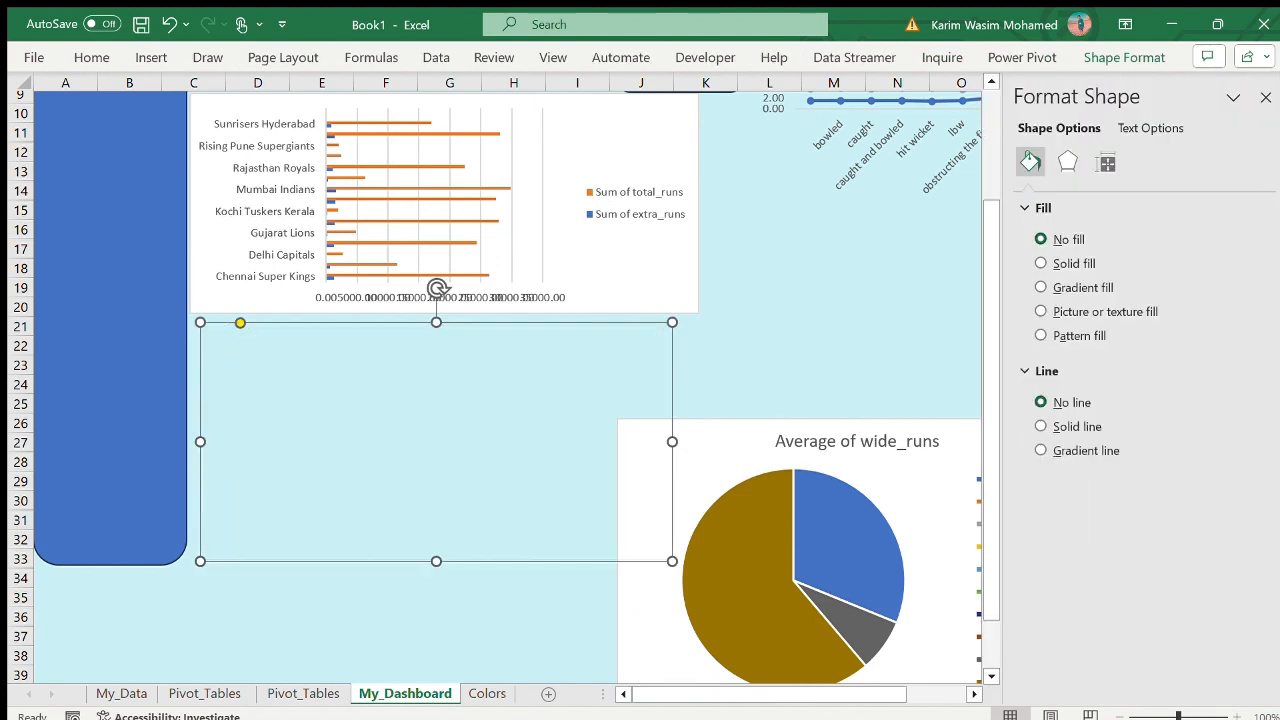
left_click(1265, 97)
- Place the pie chart directly below the bar chart and reduce its height to about rows 21 to 31
left_click_drag(700, 434, 277, 329)
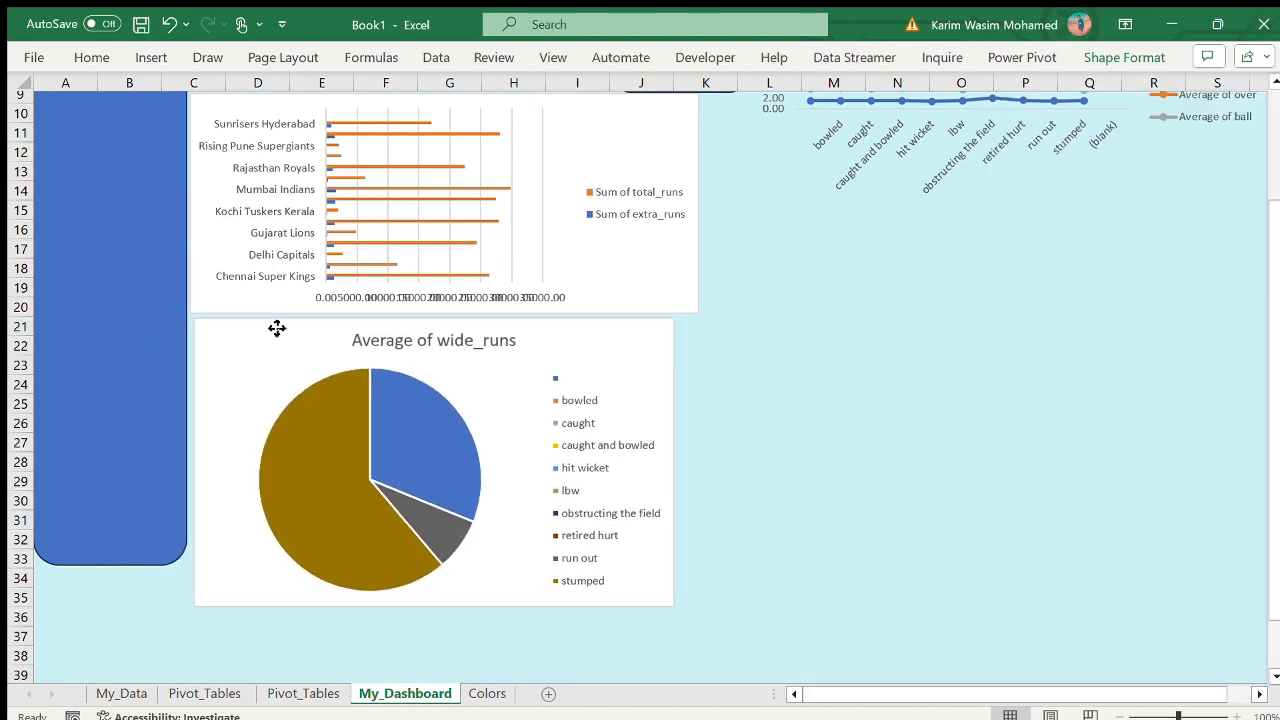
scroll(731, 374, "up", 1)
left_click_drag(432, 634, 449, 597)
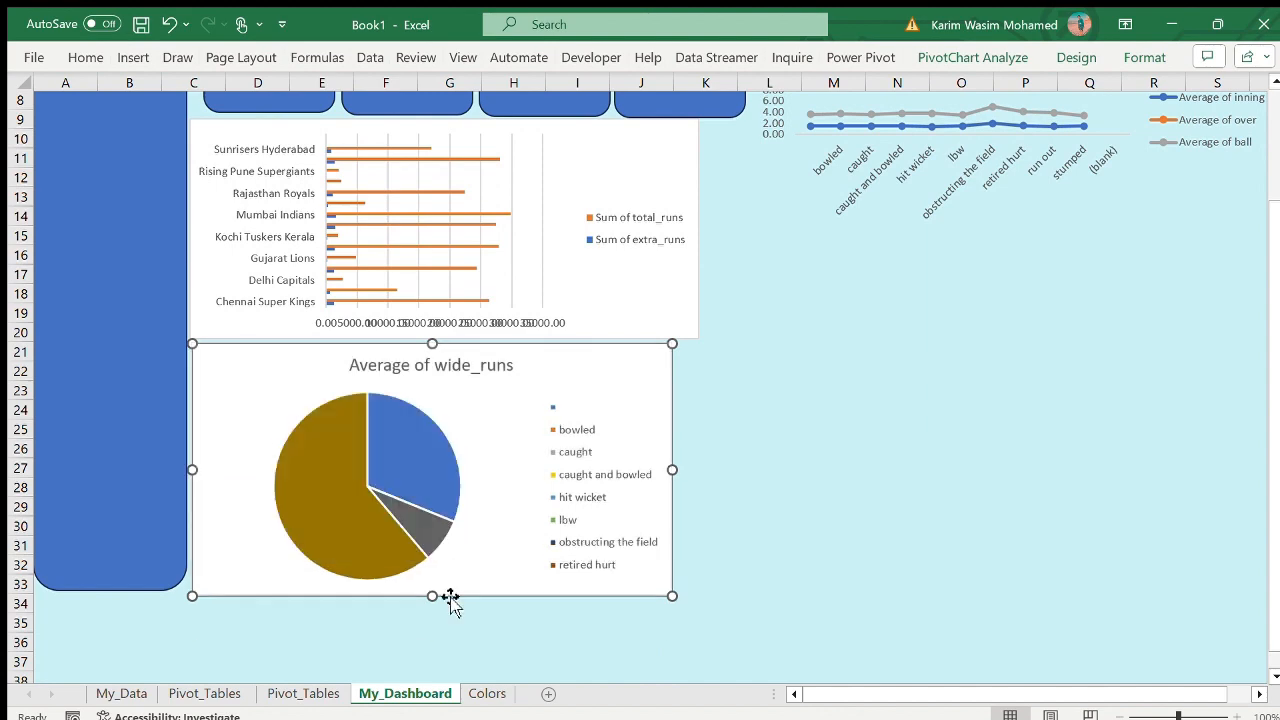
scroll(451, 600, "up", 3)
scroll(432, 660, "up", 2)
left_click_drag(432, 676, 443, 651)
scroll(435, 661, "down", 1)
scroll(438, 640, "up", 1)
scroll(440, 648, "down", 1)
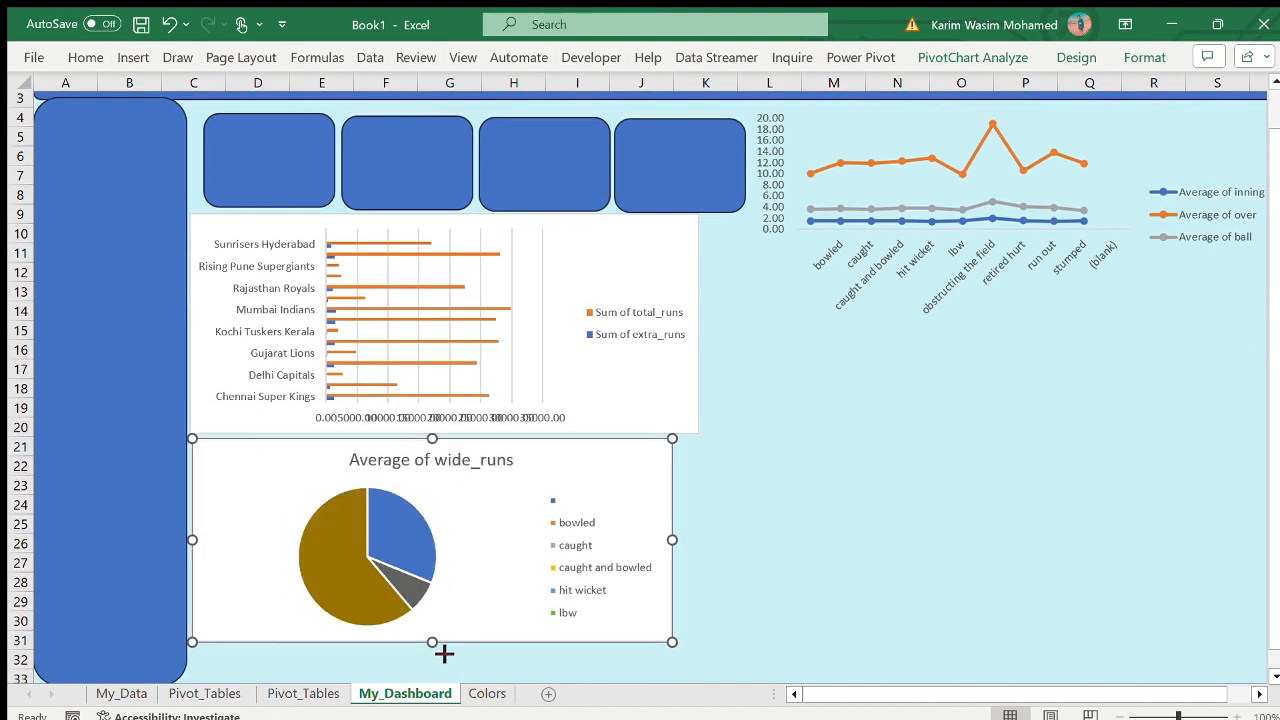
scroll(443, 651, "up", 1)
- Fill the pie's largest slice with medium teal and its smallest, dark gray slice with bright cyan
left_click(358, 626)
double_click(358, 626)
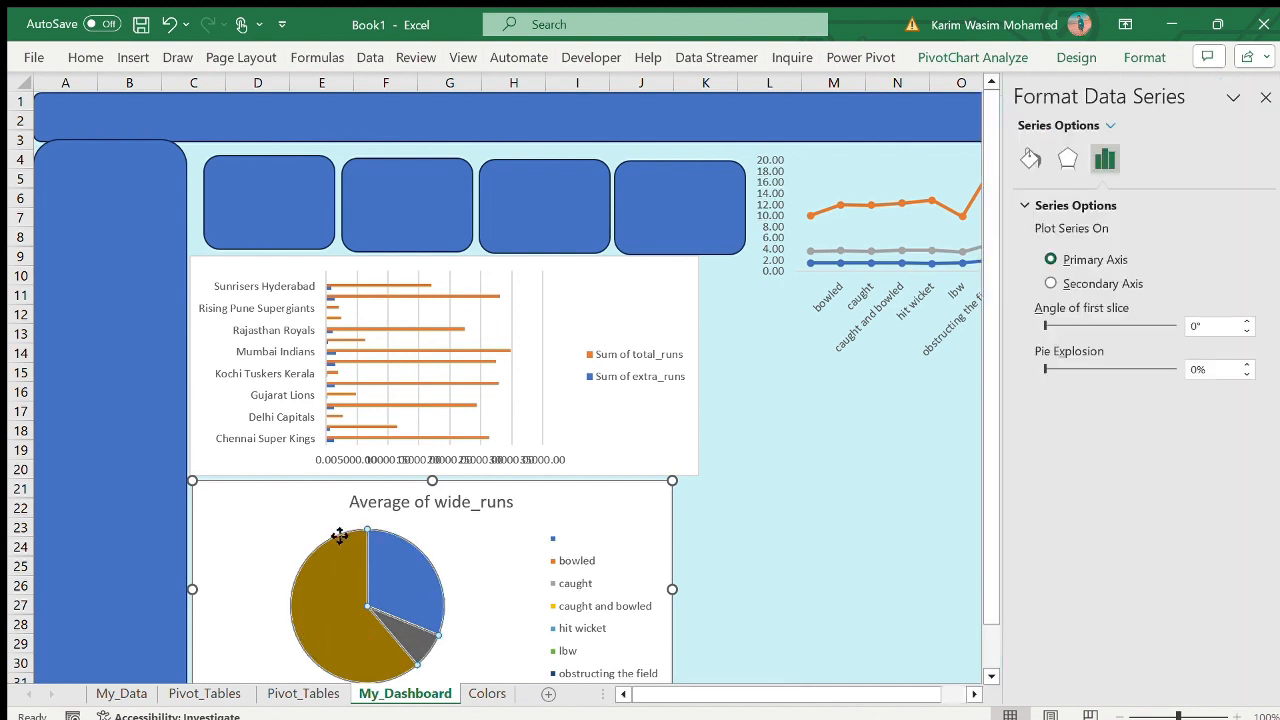
left_click_drag(340, 536, 416, 535)
left_click(362, 630)
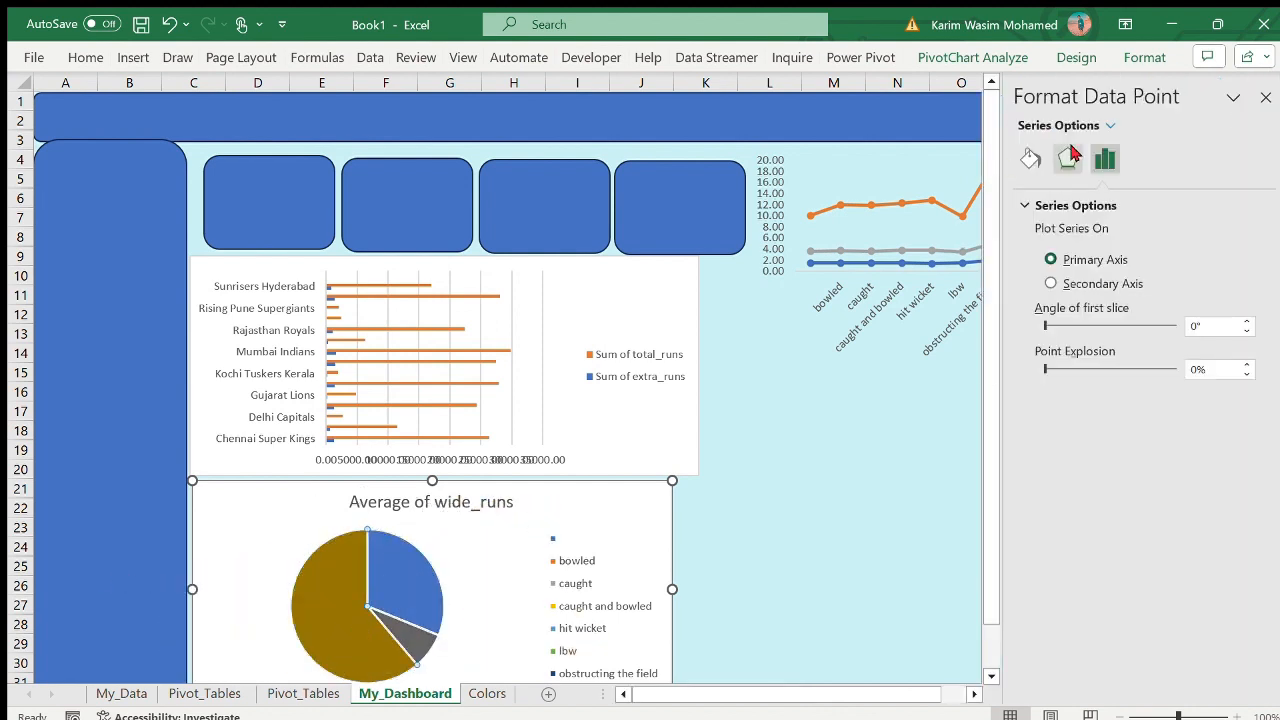
left_click(1030, 158)
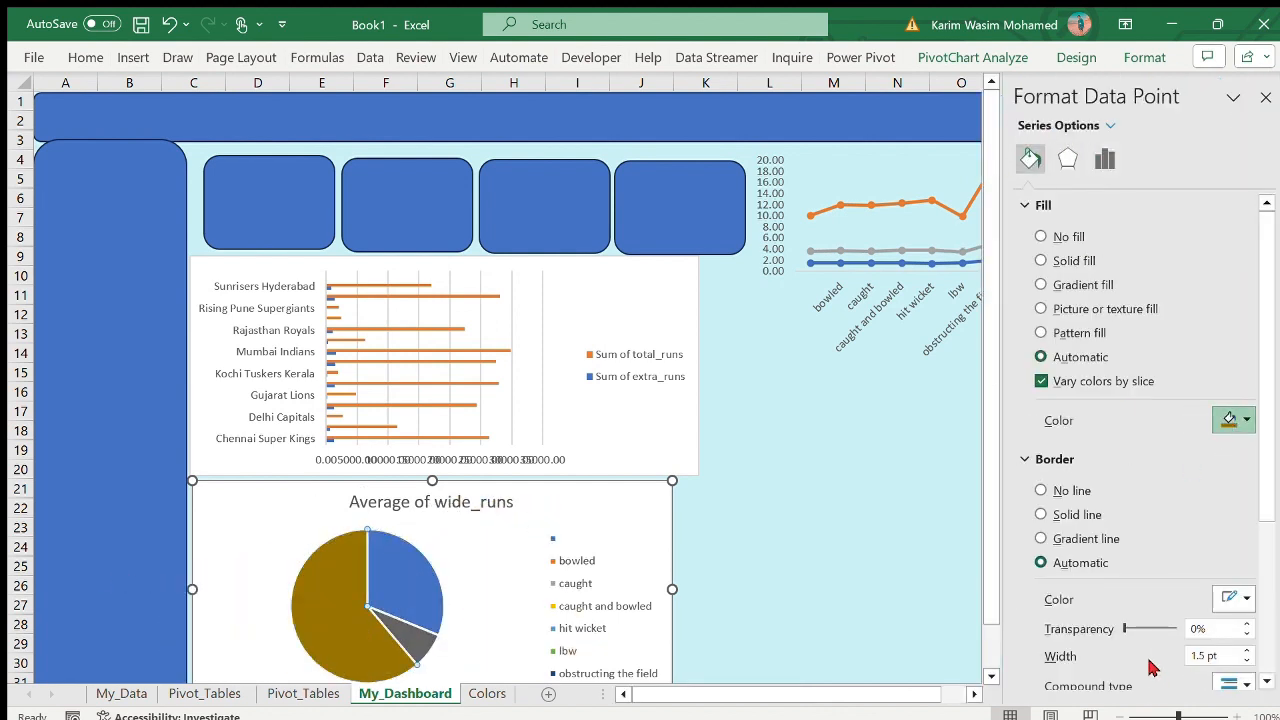
left_click(1152, 667)
left_click(406, 587)
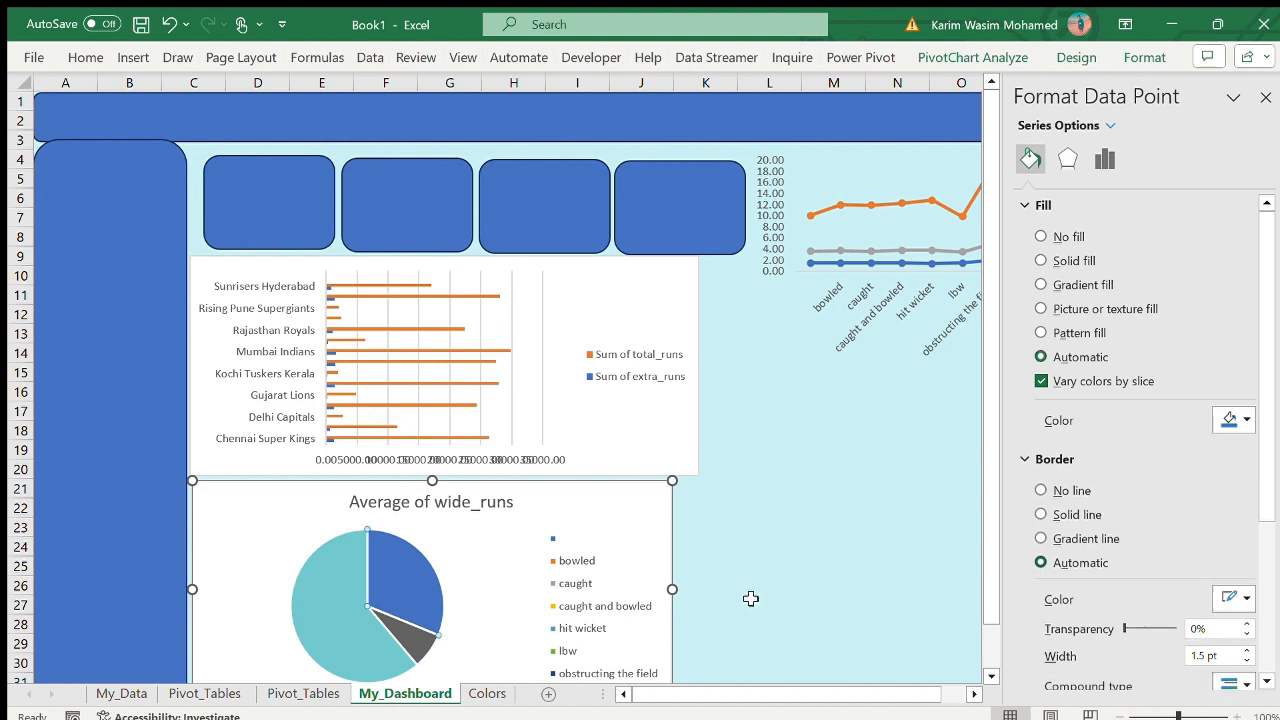
left_click(1163, 661)
left_click(979, 588)
- Recolor the pie's remaining blue slice with a solid pale cyan fill
double_click(338, 575)
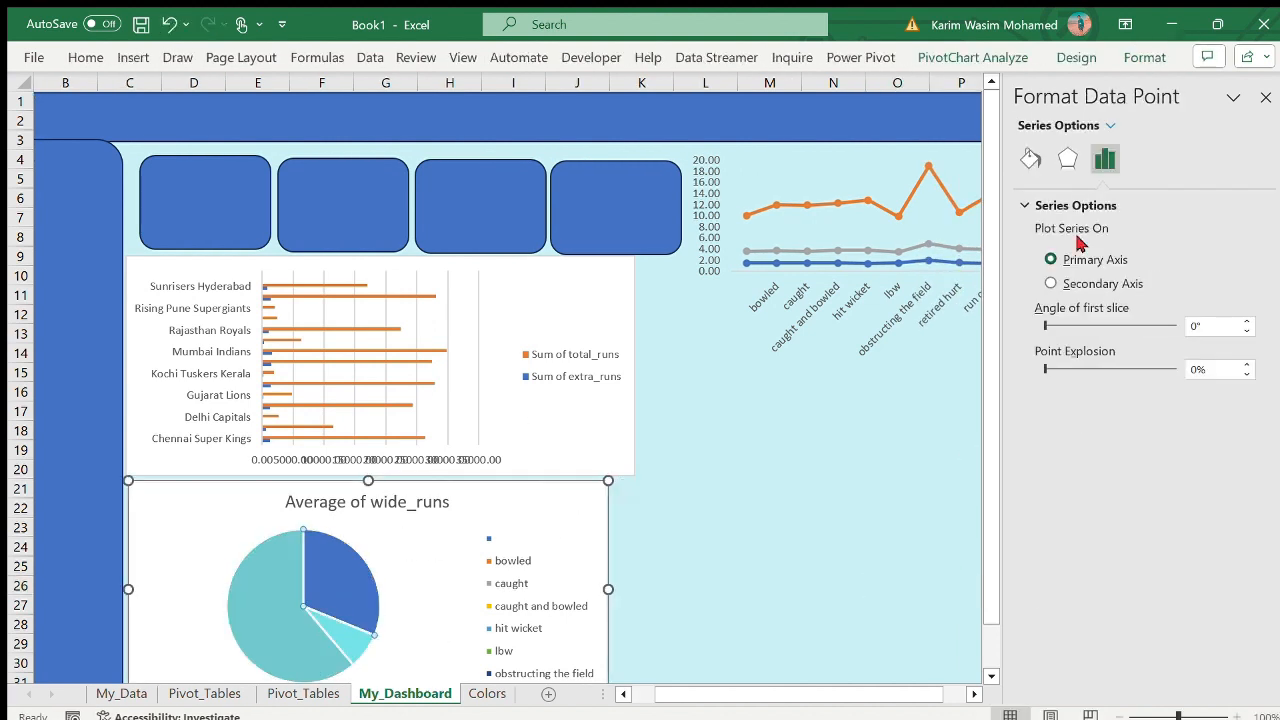
left_click(1030, 158)
left_click(1134, 470)
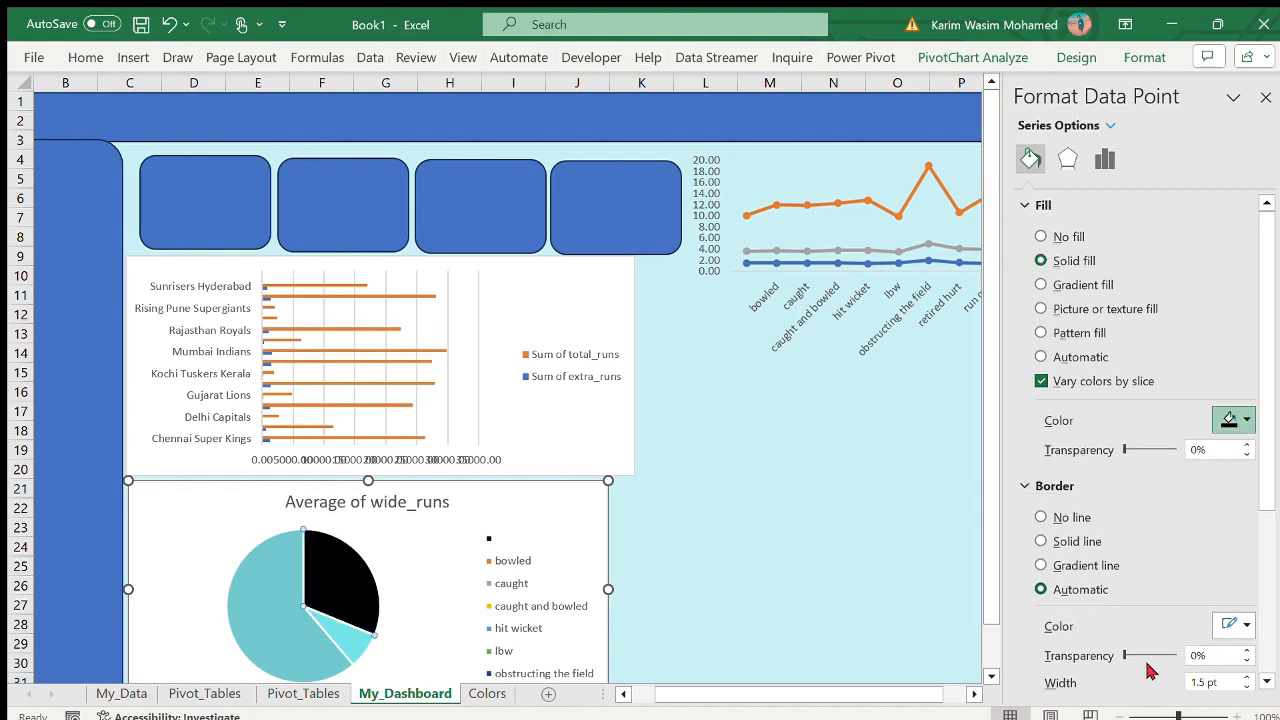
left_click(820, 563)
left_click(1266, 97)
scroll(770, 523, "down", 2)
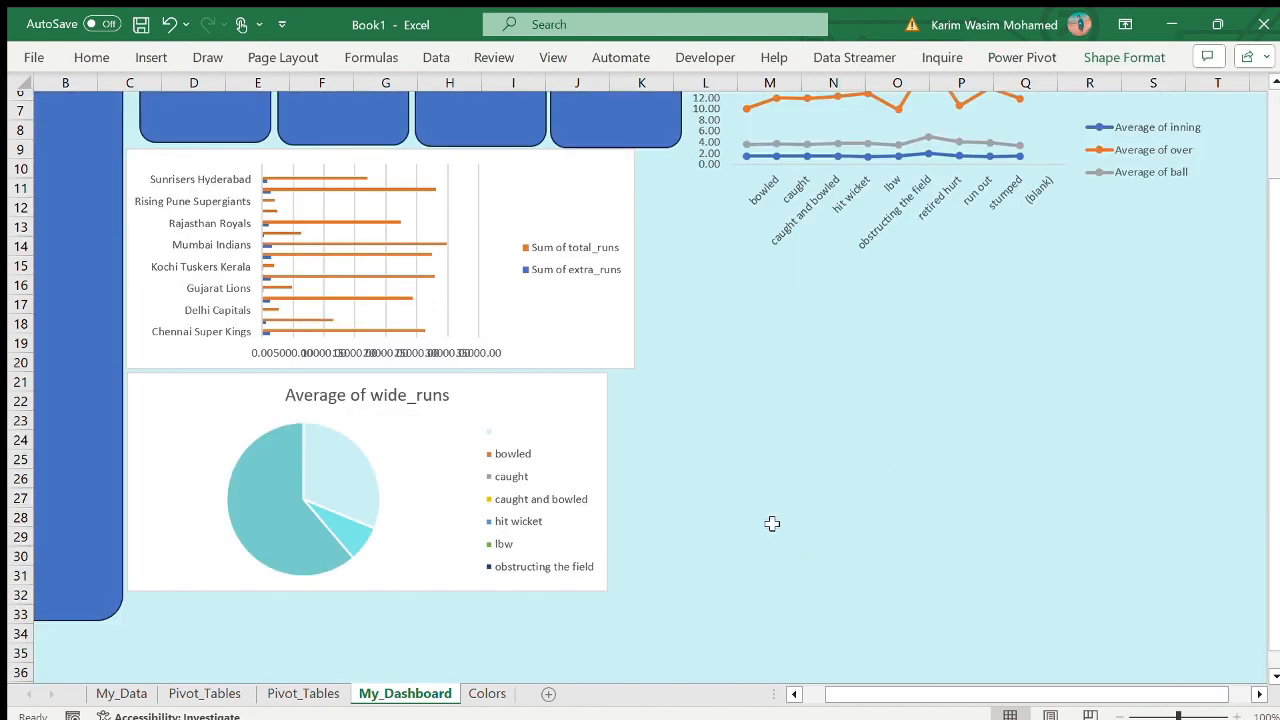
- Try deleting the pie chart's legend
left_click(491, 450)
left_click(487, 455)
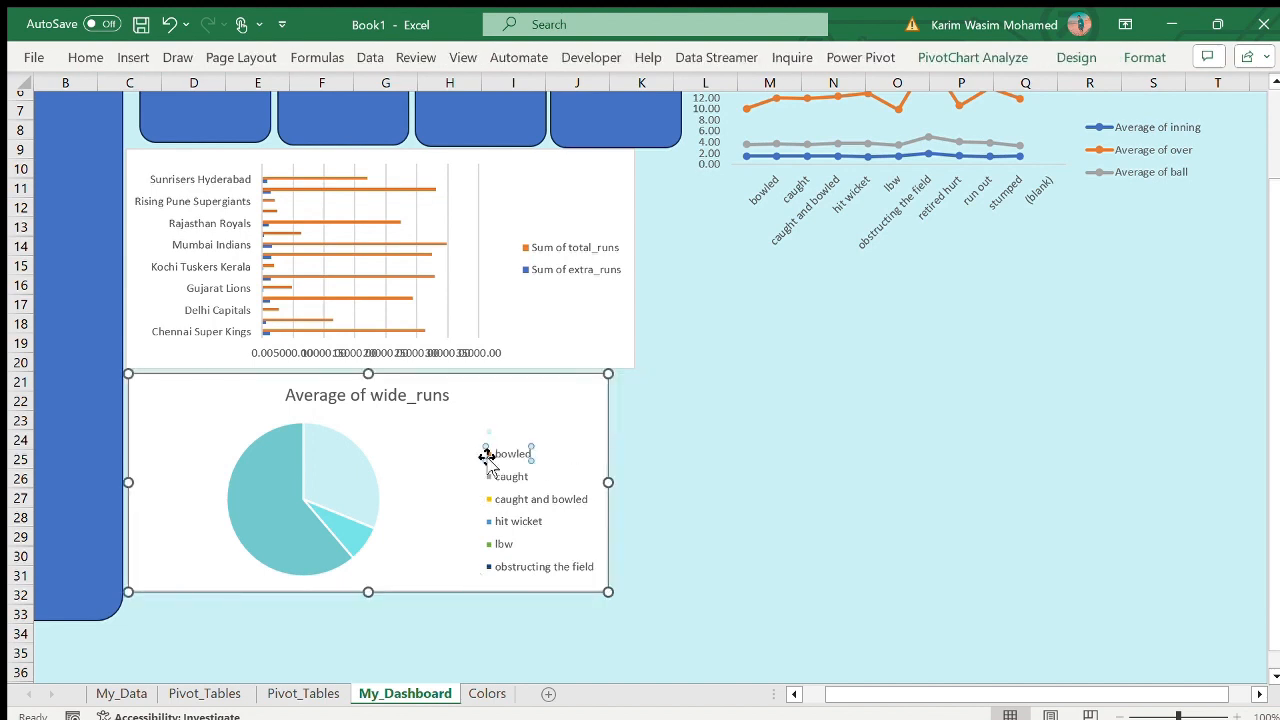
left_click(704, 505)
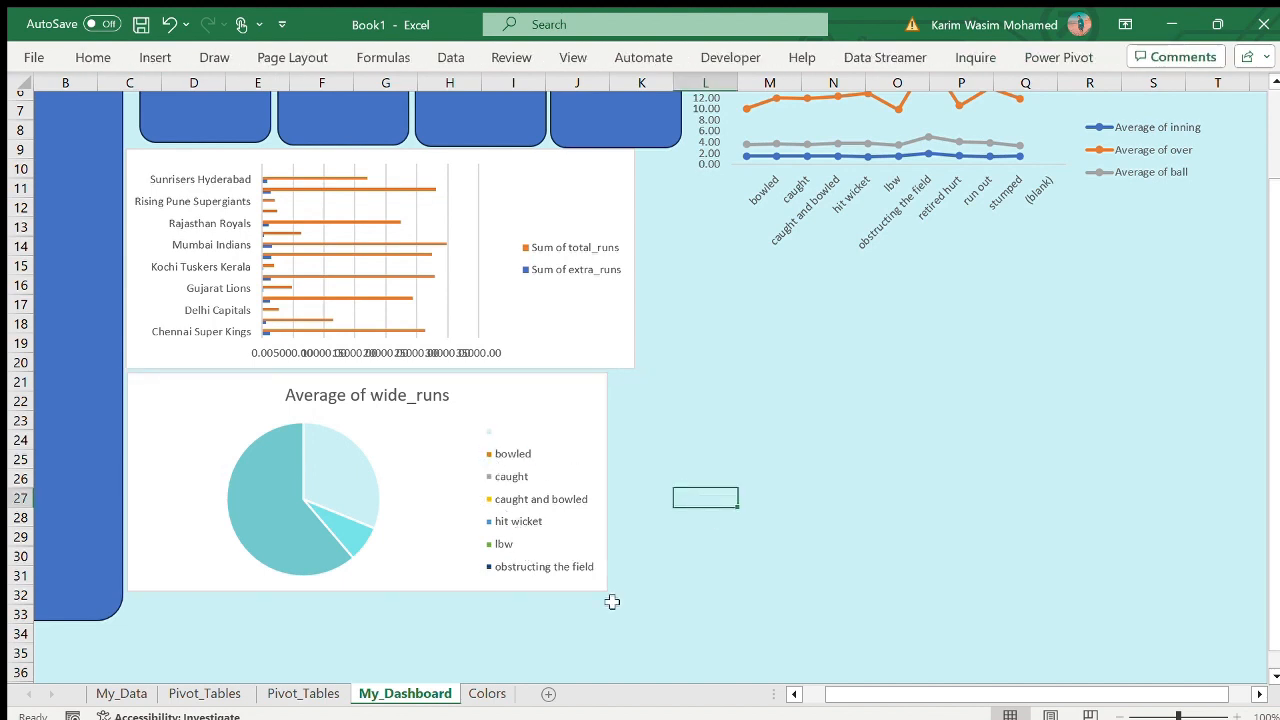
left_click(577, 480)
key("Delete")
left_click(785, 516)
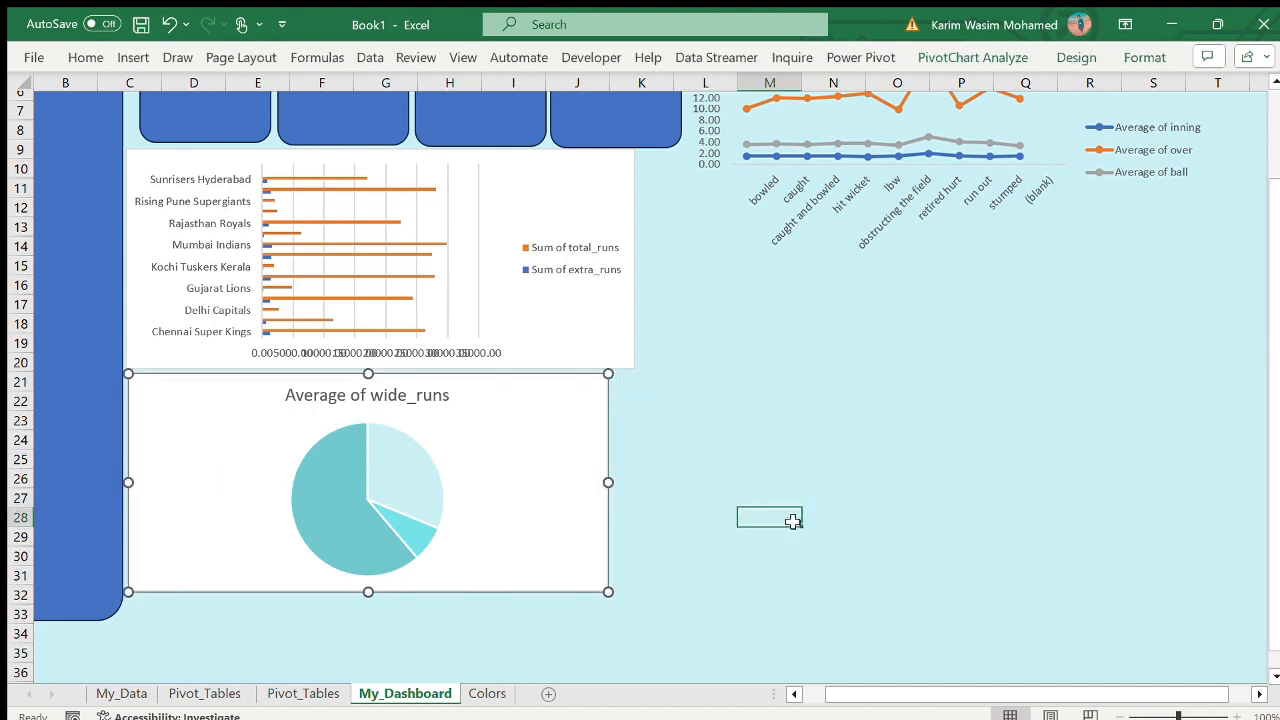
- Narrow the pie chart to about columns C to I, keeping its legend
left_click(524, 447)
left_click_drag(608, 482, 510, 480)
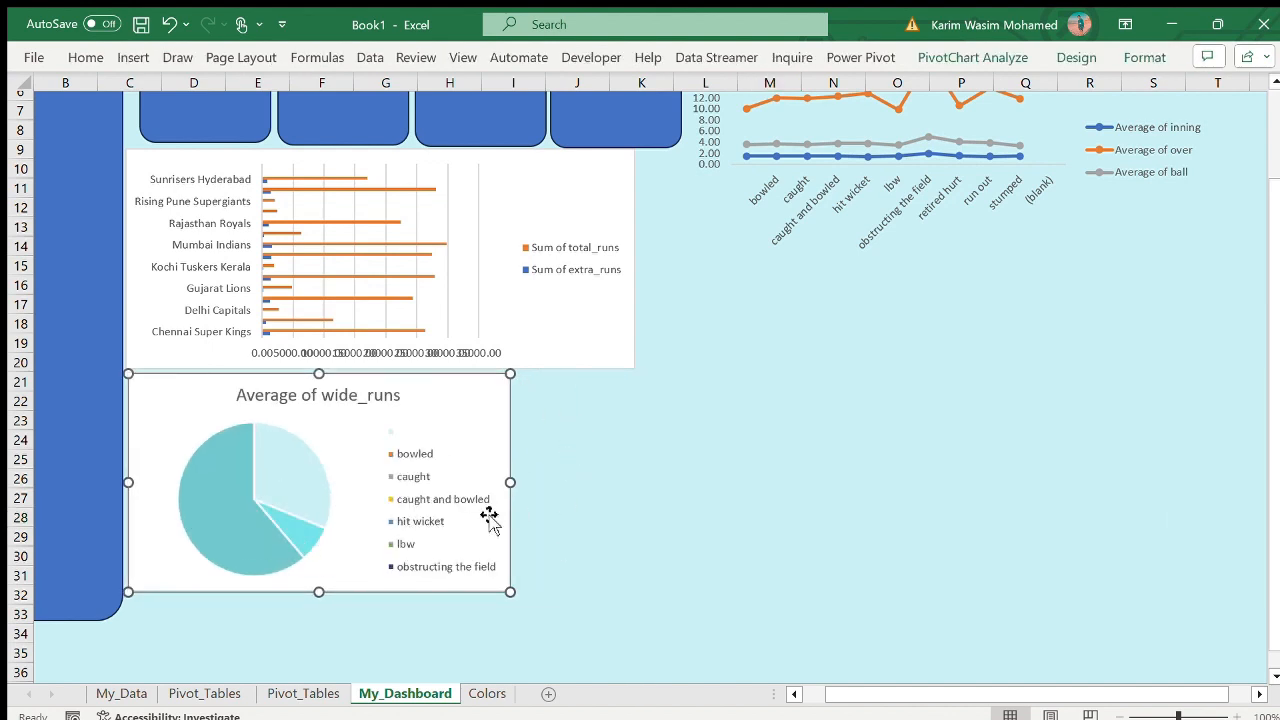
left_click(160, 20)
left_click(160, 20)
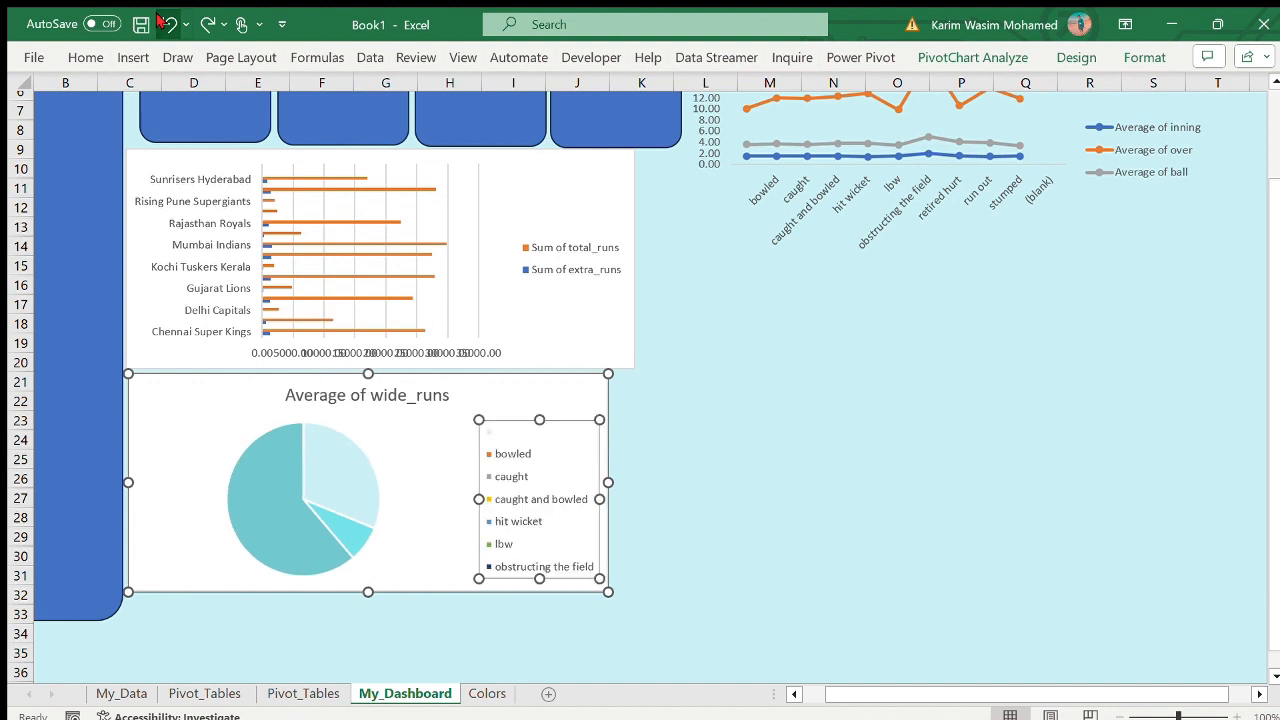
left_click(160, 20)
left_click(160, 20)
left_click(208, 22)
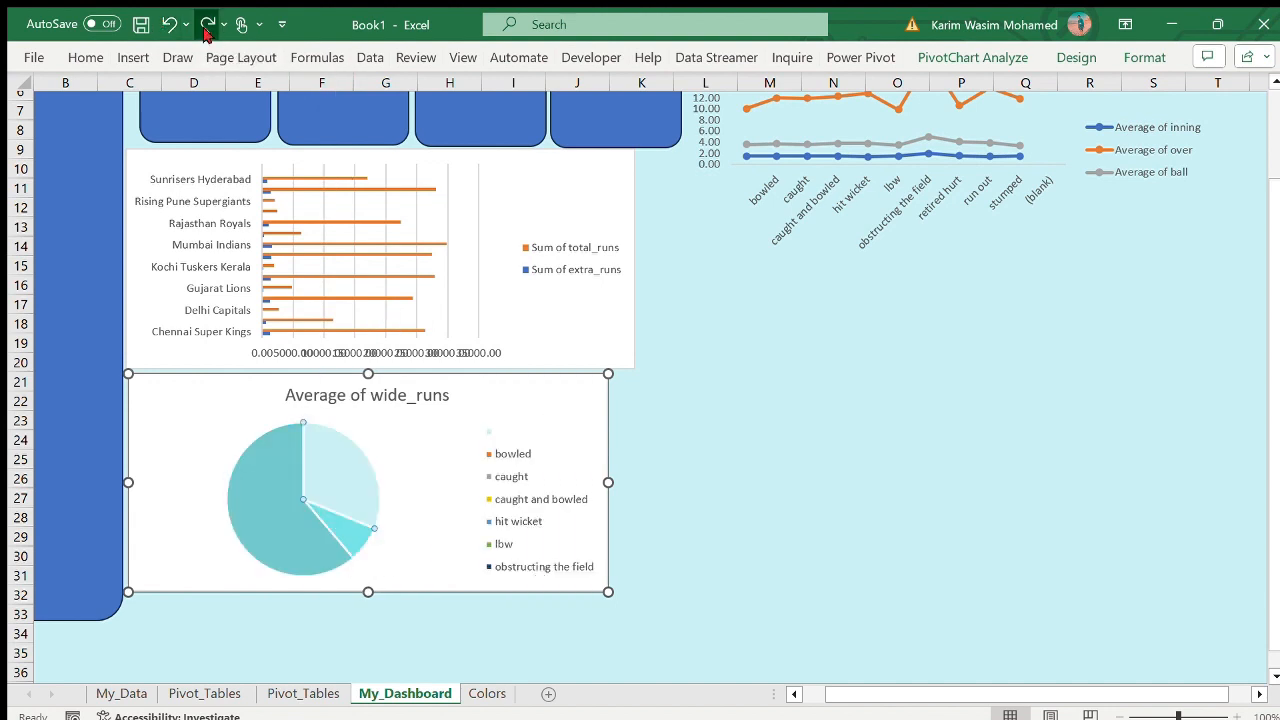
left_click(208, 22)
left_click(598, 579)
scroll(598, 579, "up", 2)
scroll(598, 579, "down", 1)
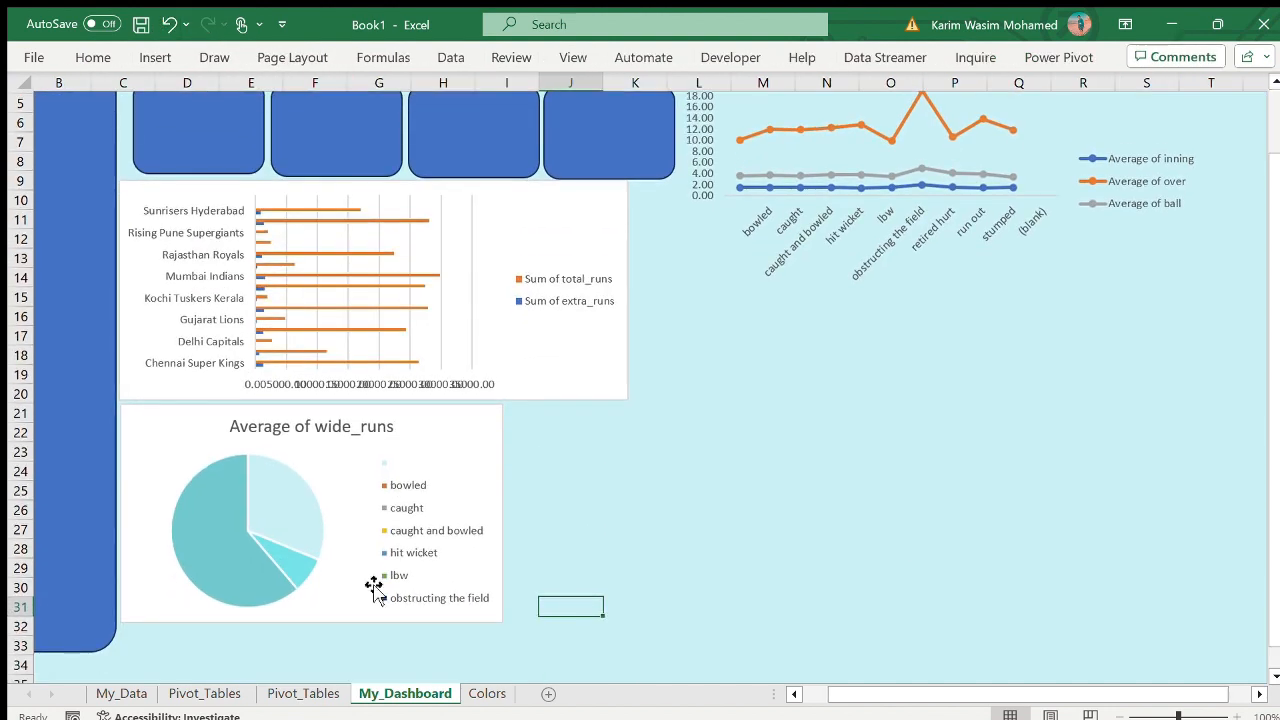
- Shrink the pie chart further to about columns C to H, rows 21 to 30
left_click(352, 610)
scroll(312, 616, "up", 1)
left_click_drag(313, 626, 323, 586)
scroll(312, 616, "down", 2)
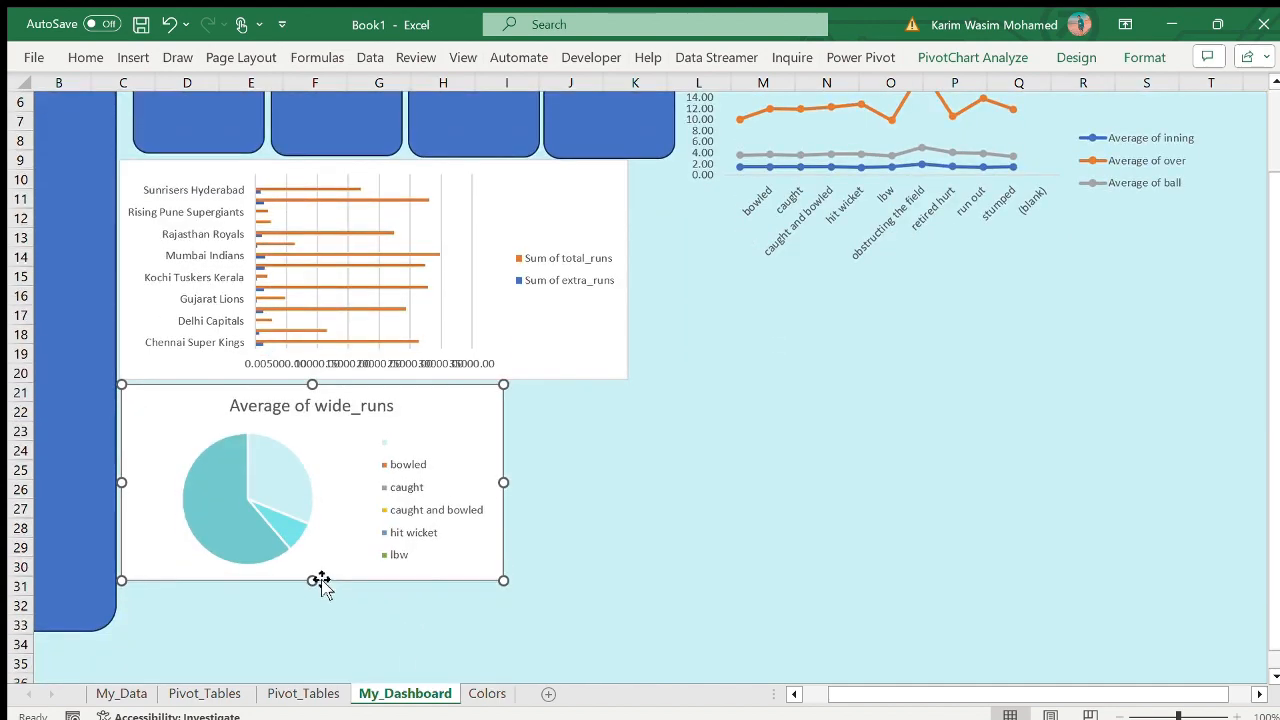
scroll(323, 586, "up", 2)
left_click_drag(503, 586, 485, 578)
left_click(935, 568)
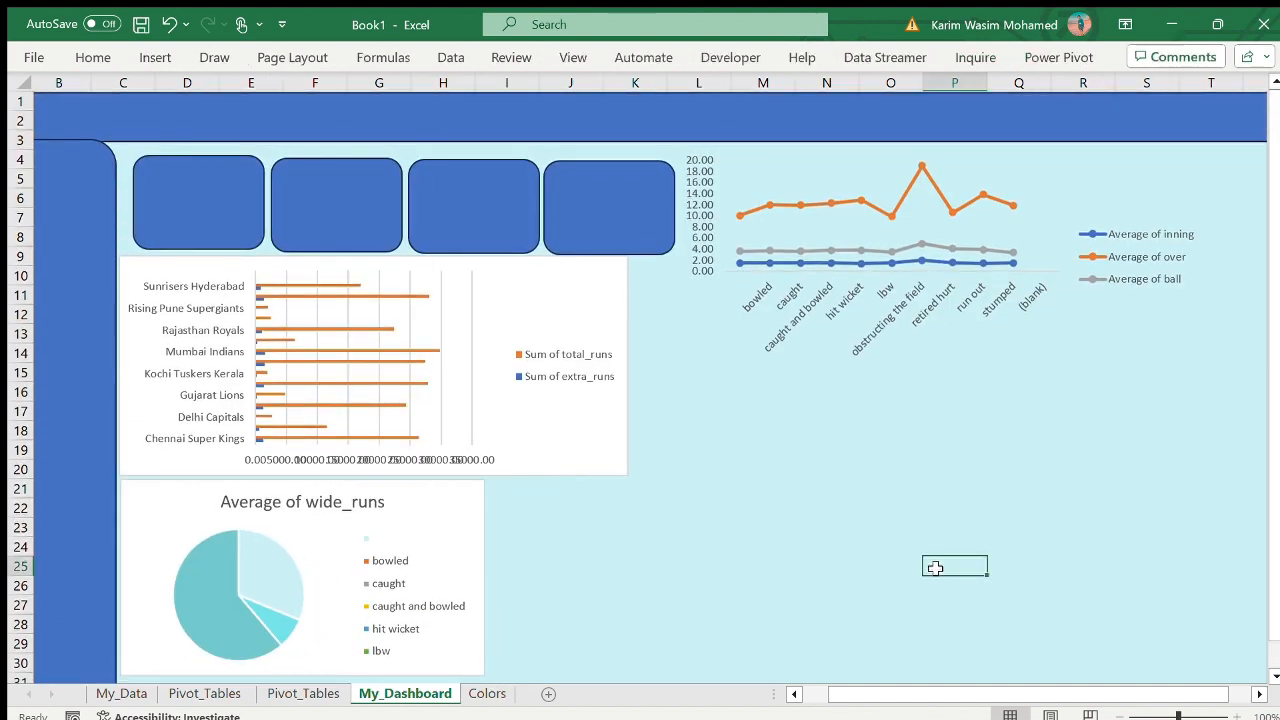
- Format the chart areas of the batting-team bar chart and the pie chart with no fill and no border line
double_click(543, 330)
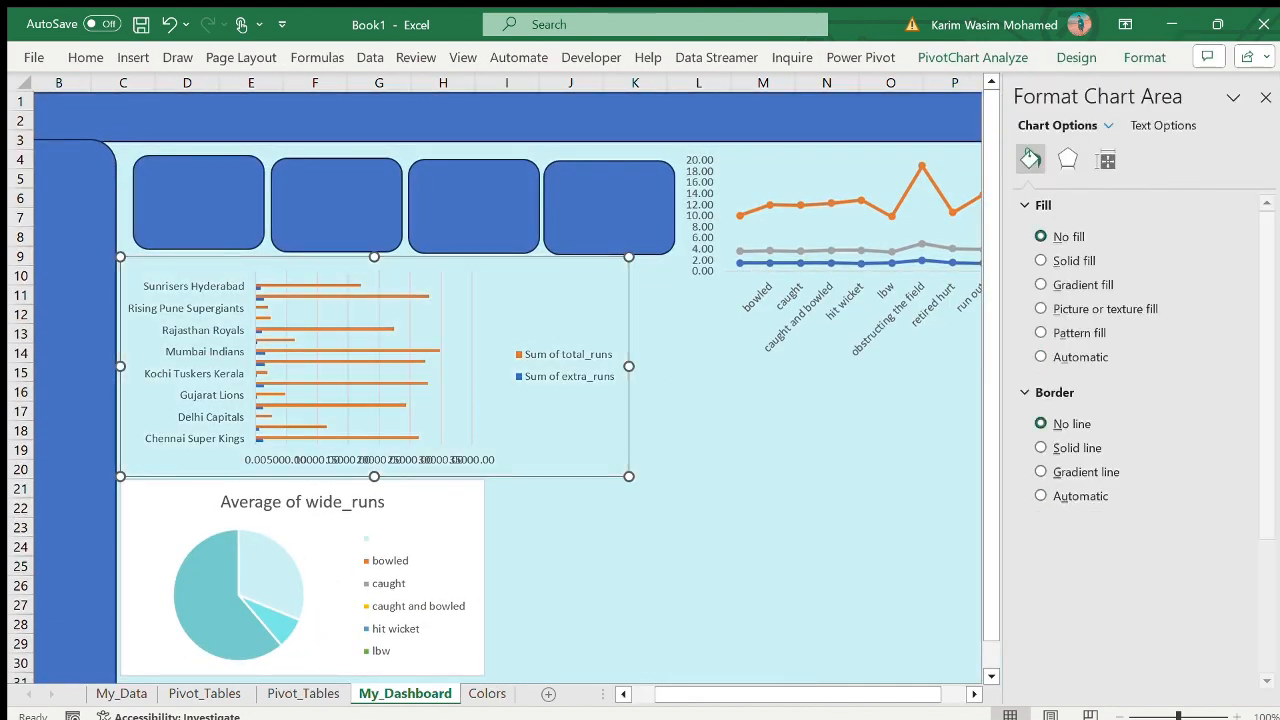
left_click(1264, 98)
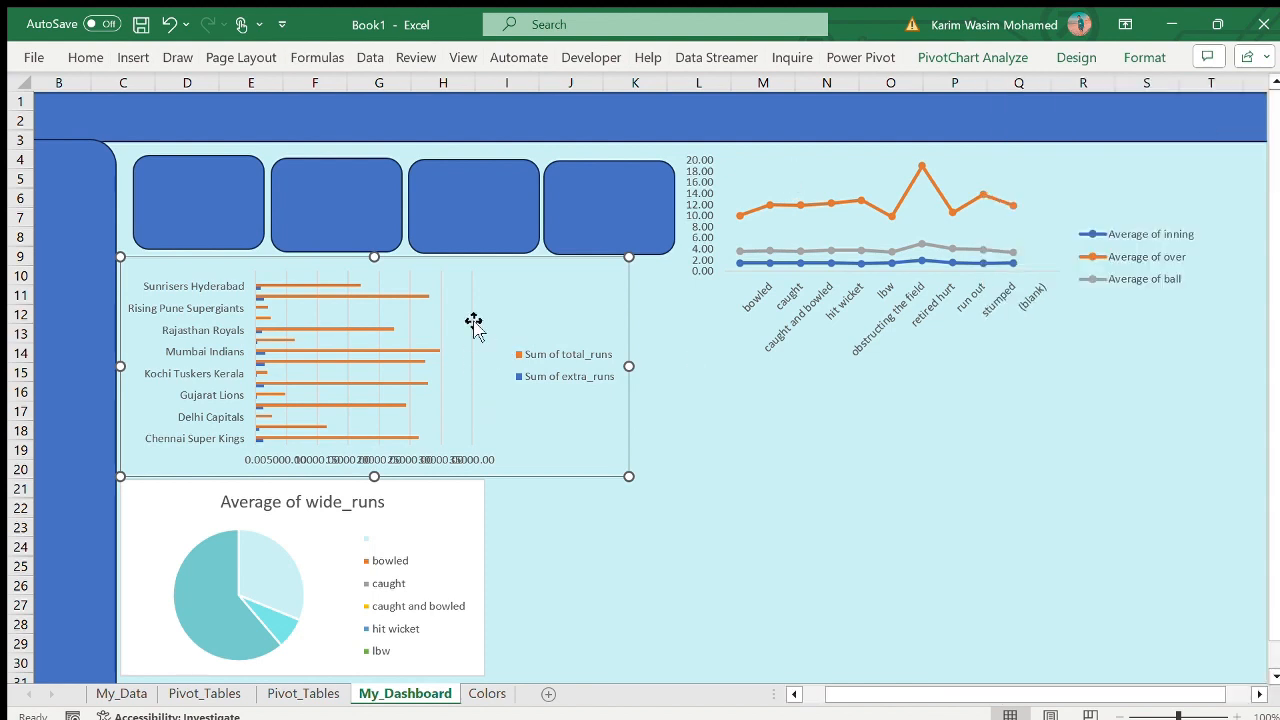
left_click(436, 515)
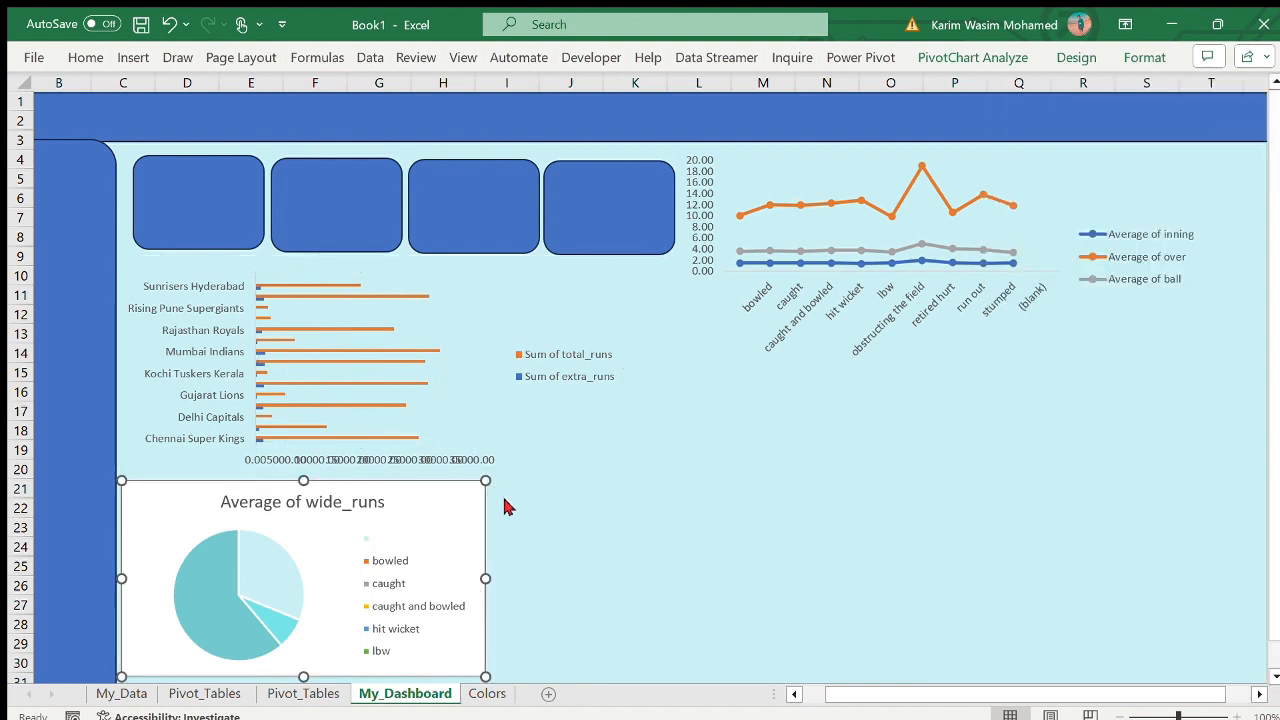
key("ctrl+1")
left_click(1041, 236)
left_click(1043, 423)
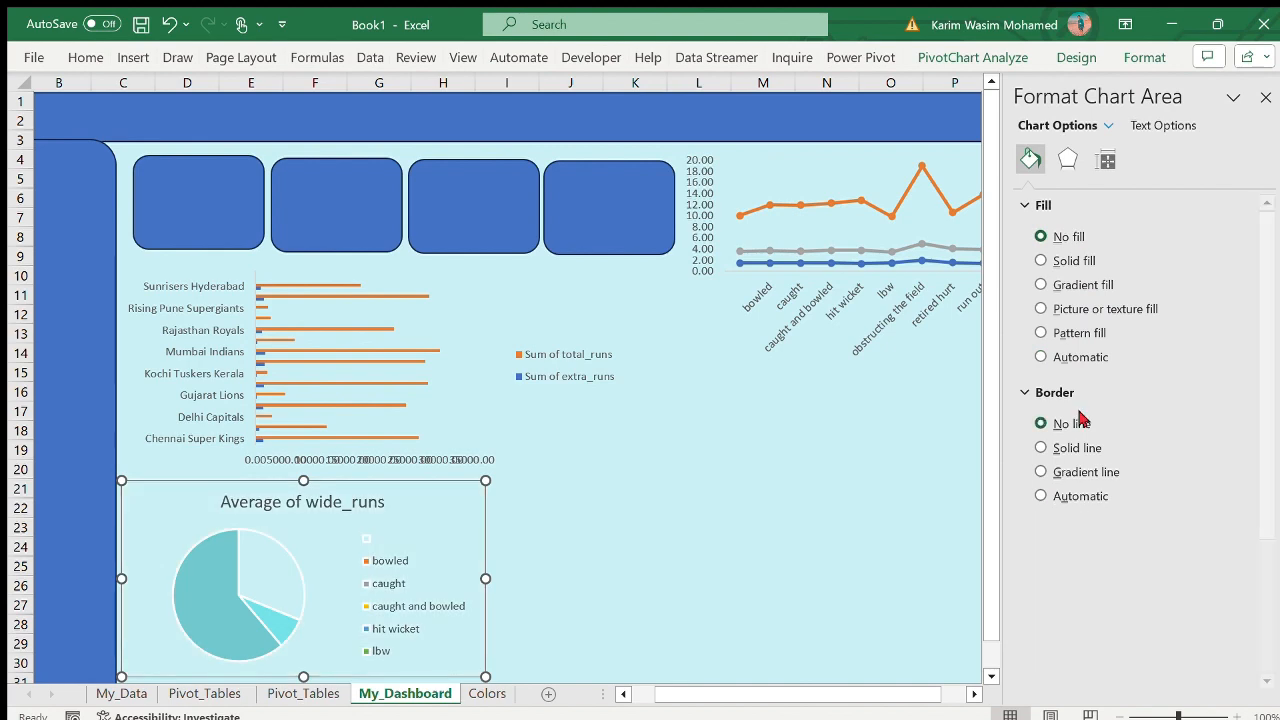
- Insert a 3-D clustered column PivotChart without a title from the bye_runs and legbye_runs PivotTable starting at Q18 on Pivot_Tables
left_click(1267, 97)
left_click(847, 511)
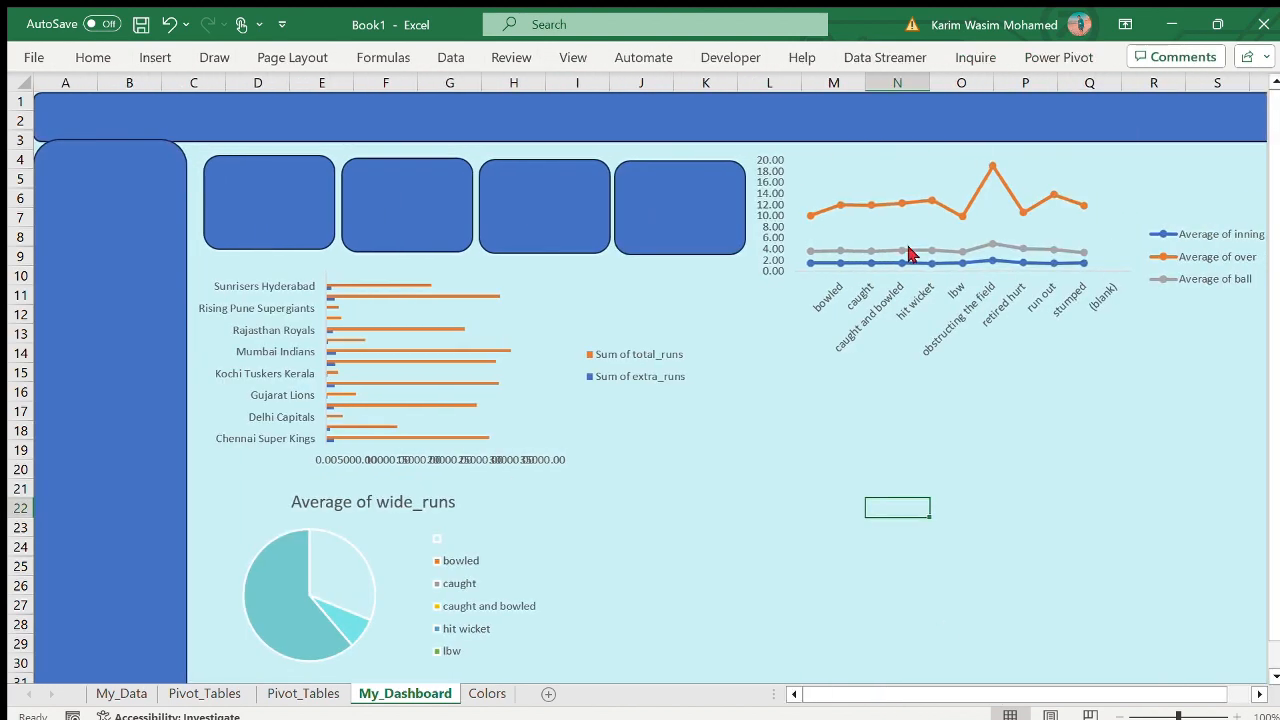
left_click(303, 693)
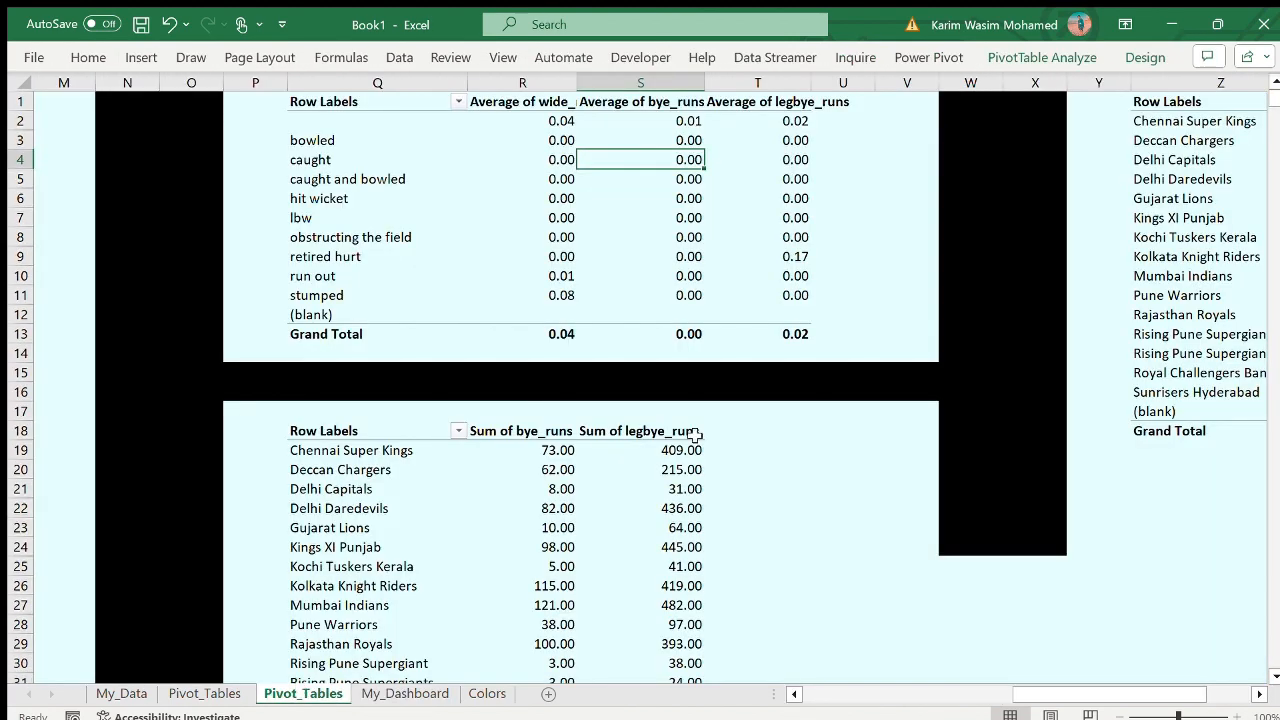
scroll(693, 436, "up", 4)
left_click(340, 508)
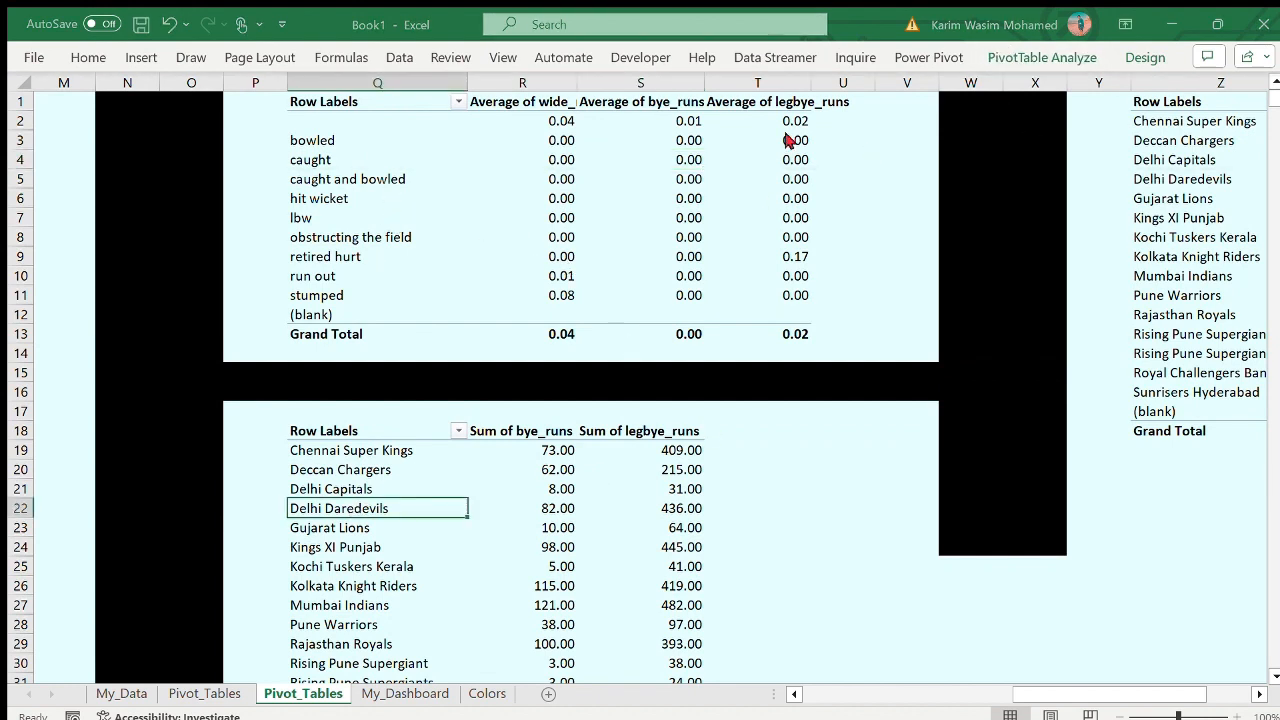
key("alt+F1")
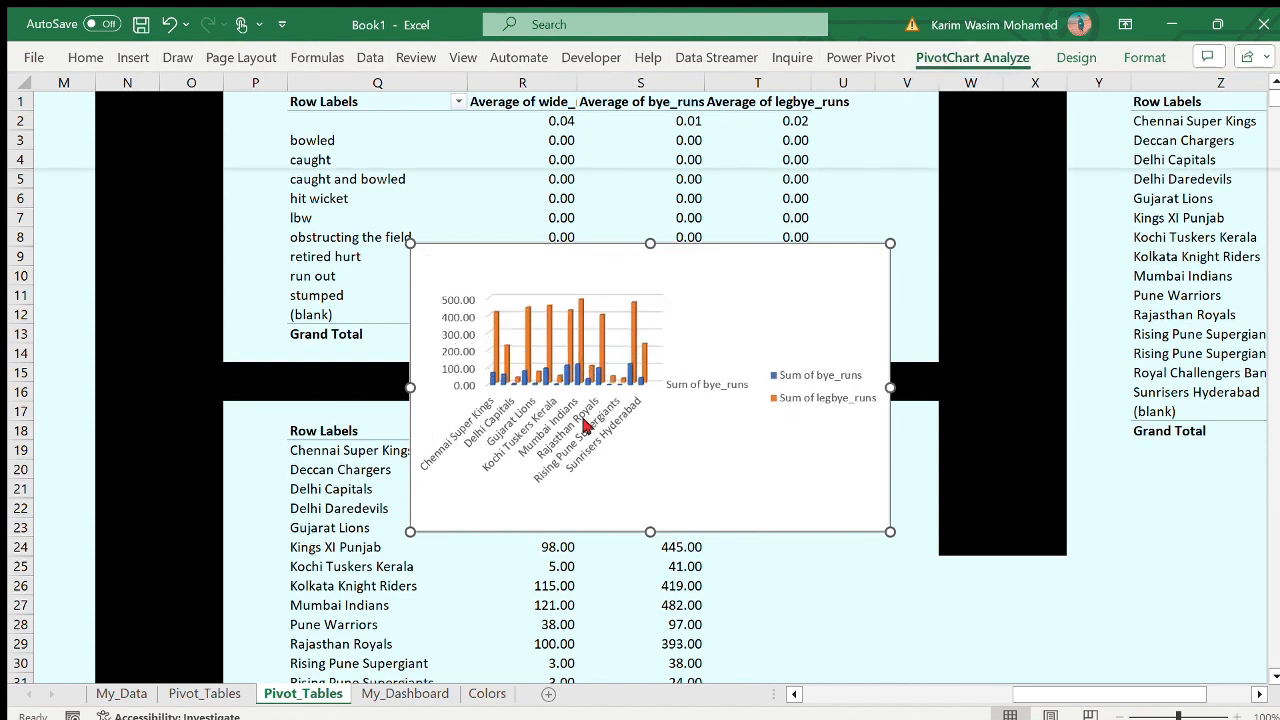
- Try deleting the new column chart's team-name axis labels and rearranging its plot elements
left_click(550, 472)
key("Delete")
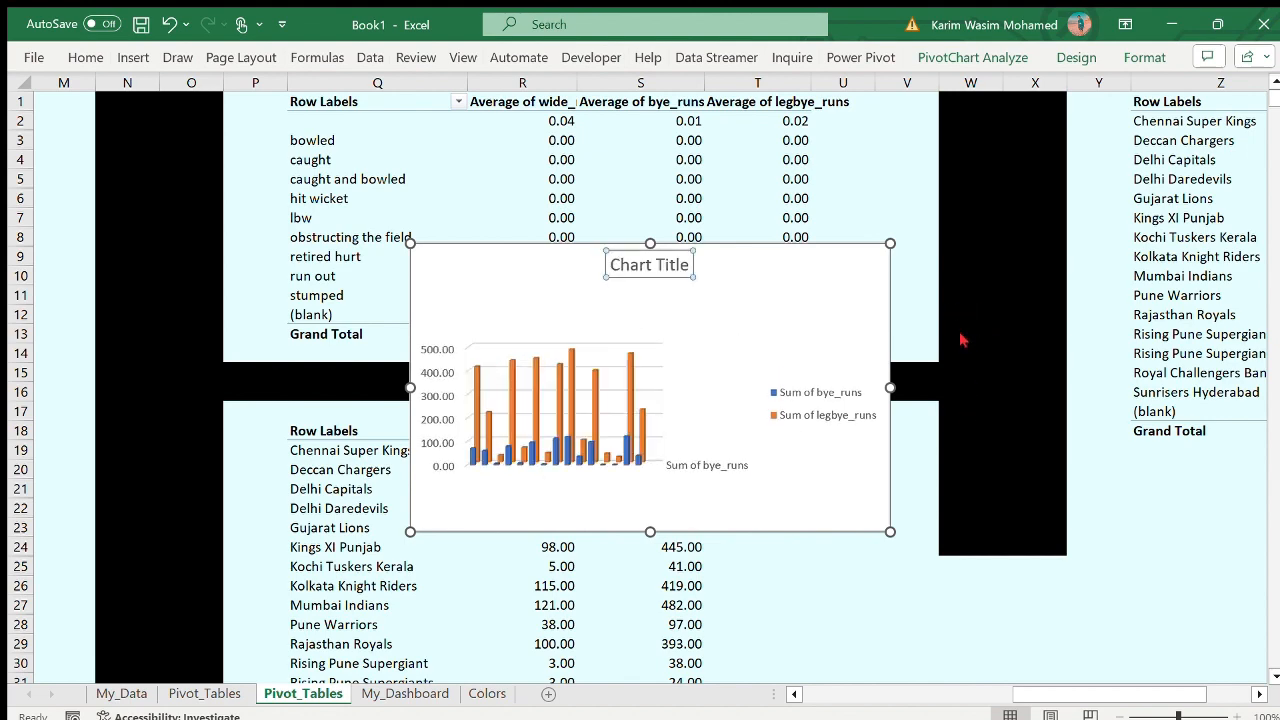
left_click(163, 12)
left_click(163, 12)
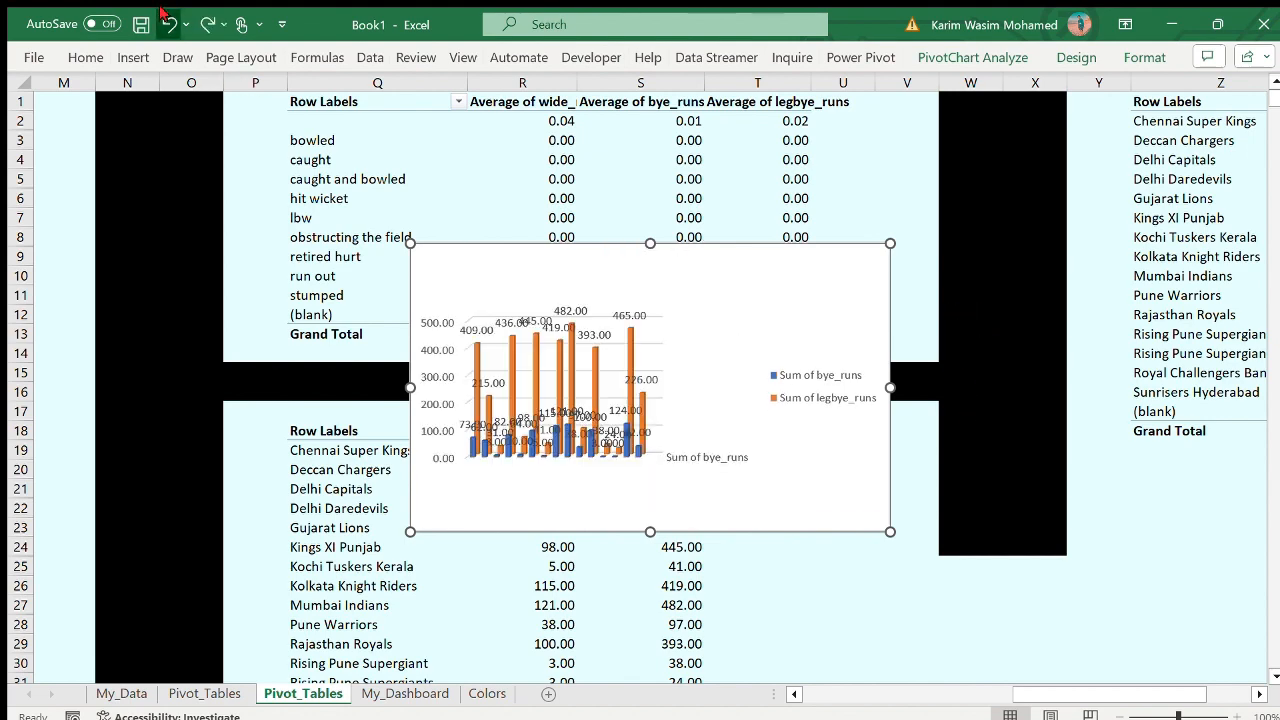
left_click(163, 12)
left_click(163, 12)
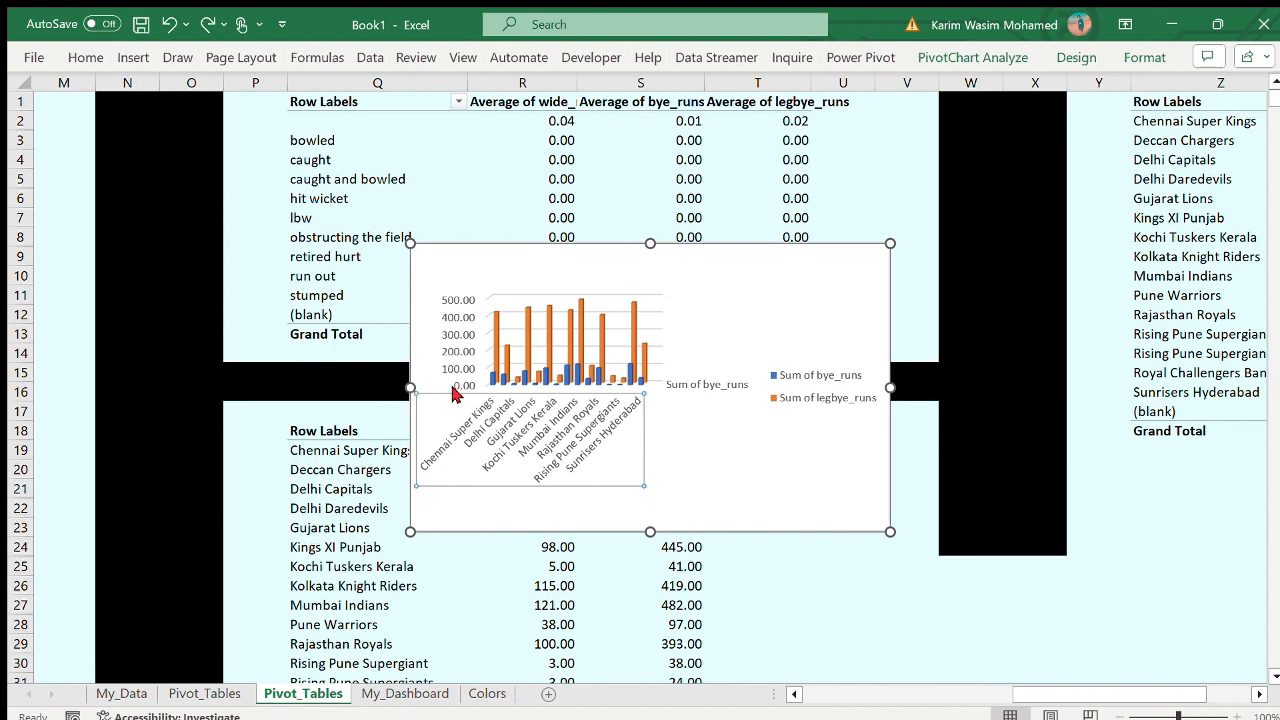
left_click_drag(508, 409, 586, 400)
left_click(166, 14)
left_click(619, 420)
left_click_drag(643, 484, 610, 474)
left_click(168, 24)
- Move the column chart from Pivot_Tables to My_Dashboard and place it below the line chart
left_click(524, 400)
key("ctrl+x")
left_click(405, 693)
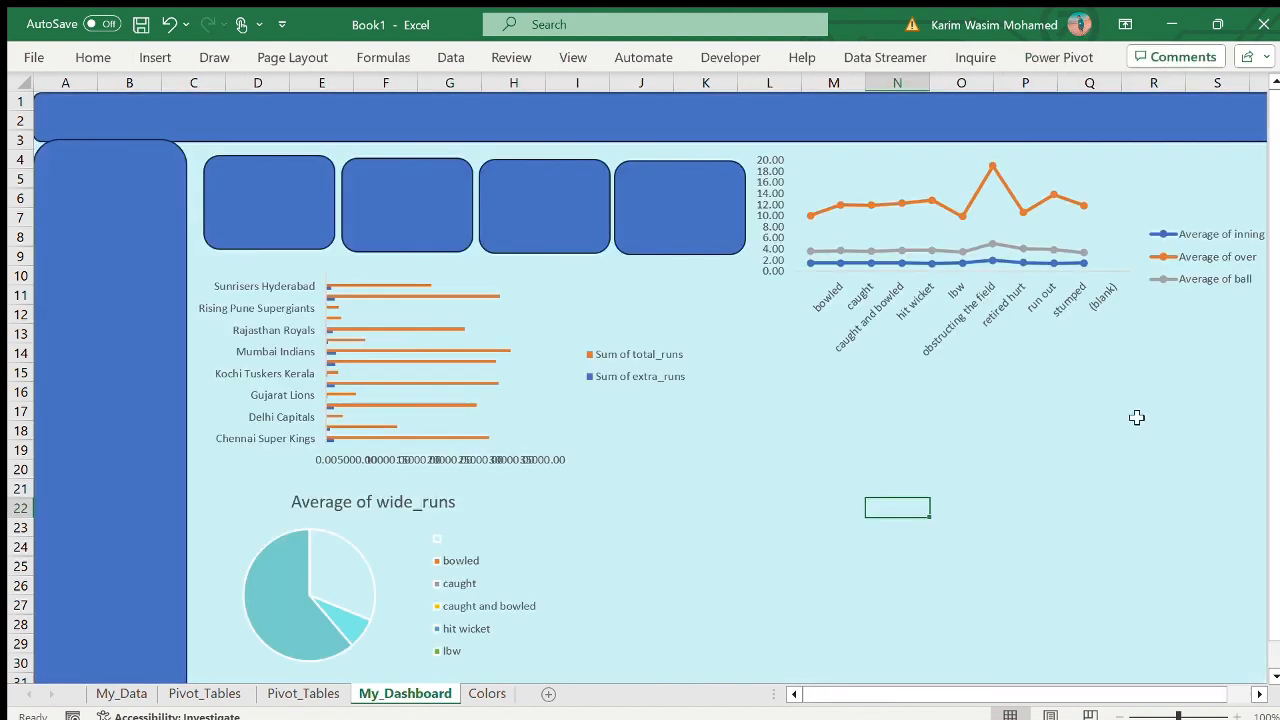
key("ctrl+v")
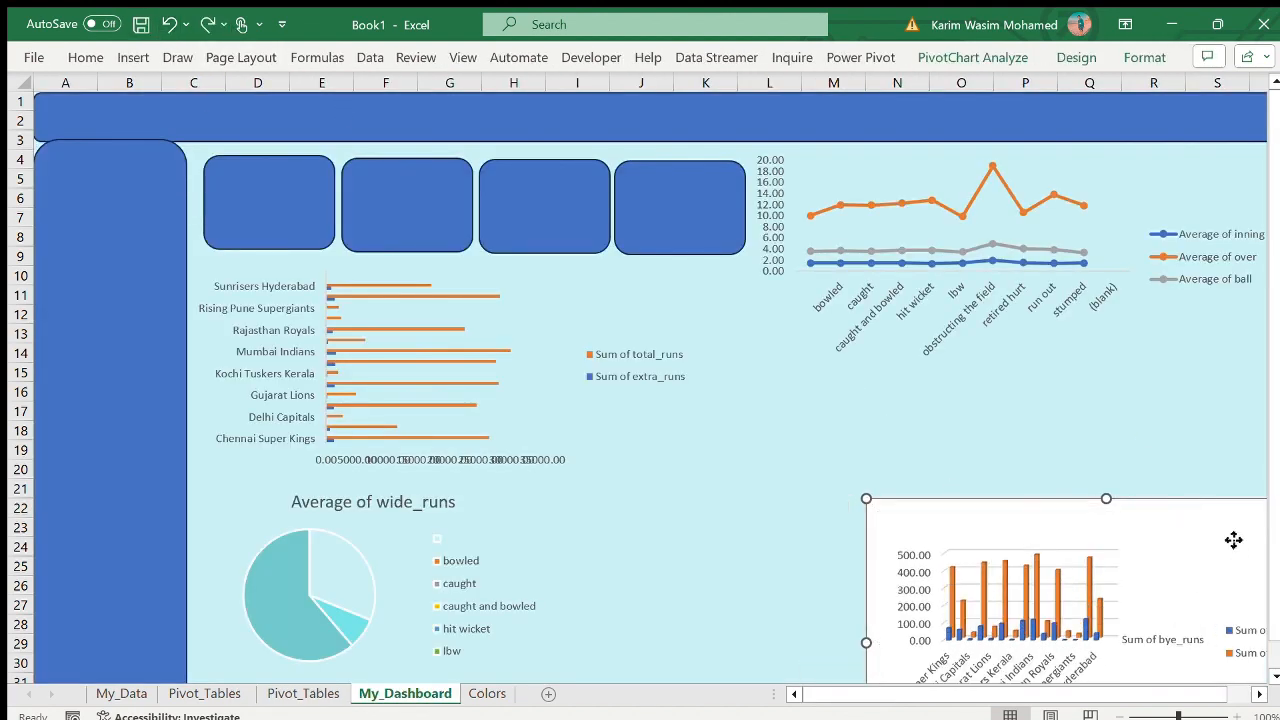
left_click_drag(1234, 537, 1069, 383)
- Format the column chart's chart area with no fill and no border line
double_click(969, 573)
left_click(1045, 237)
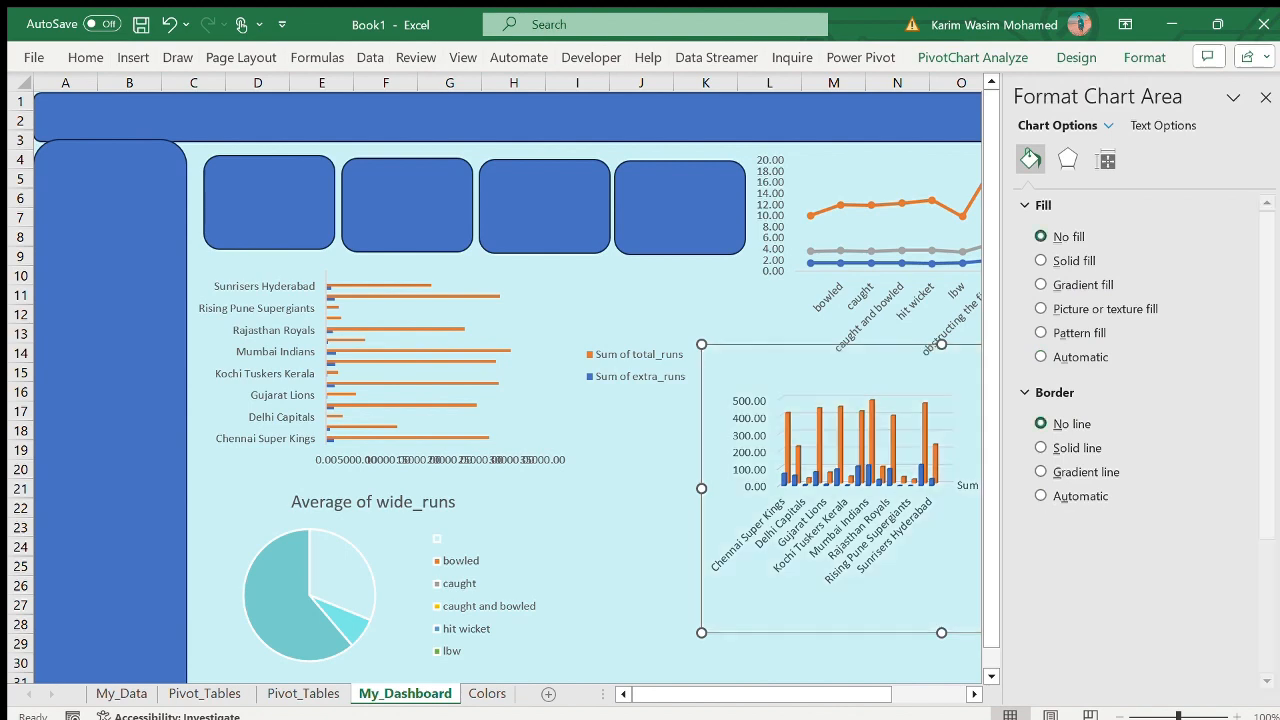
left_click(1247, 100)
left_click(1036, 410)
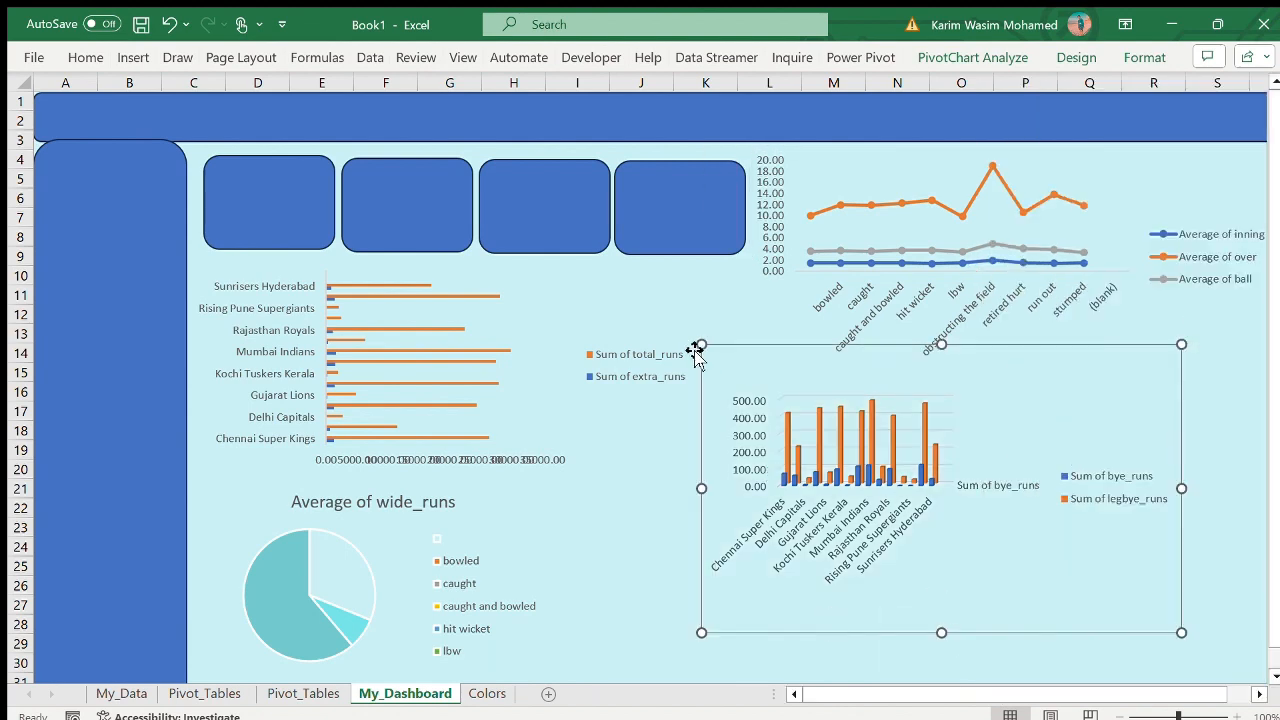
- Reposition and heighten the column chart to span about columns I to P, rows 13 to 32
left_click_drag(701, 345, 782, 392)
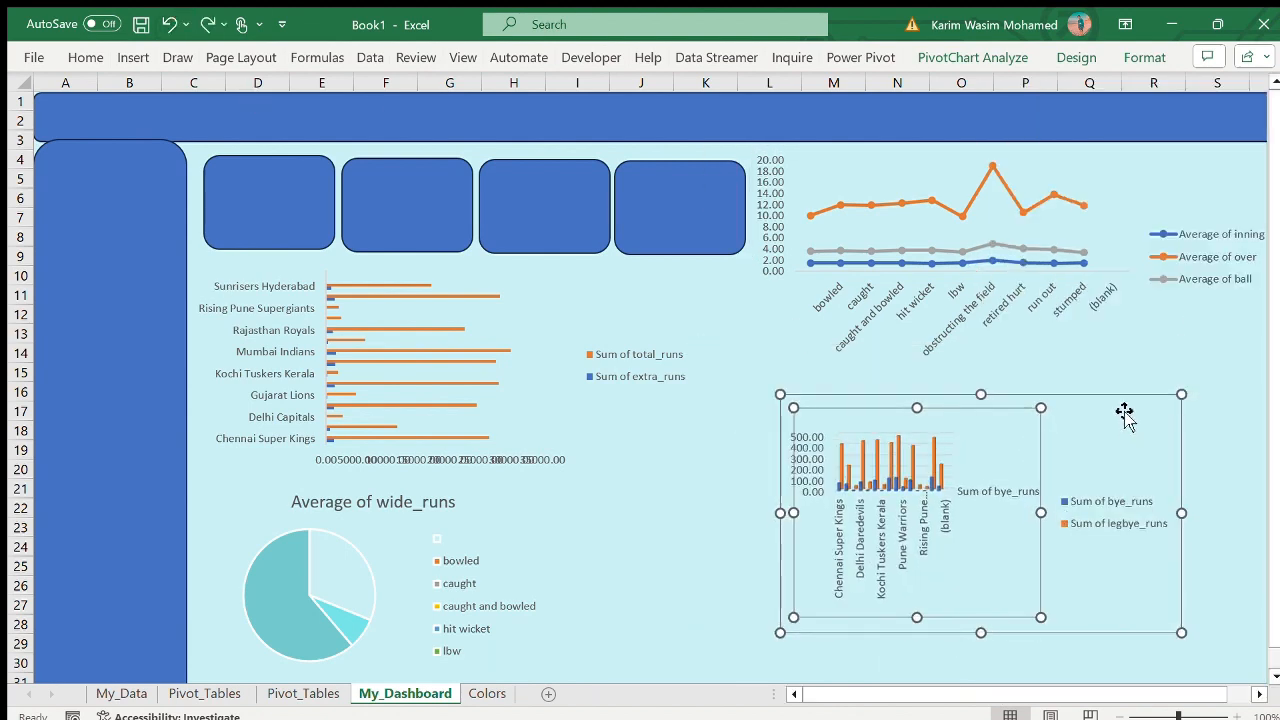
left_click_drag(1175, 482, 1109, 562)
left_click_drag(861, 440, 861, 401)
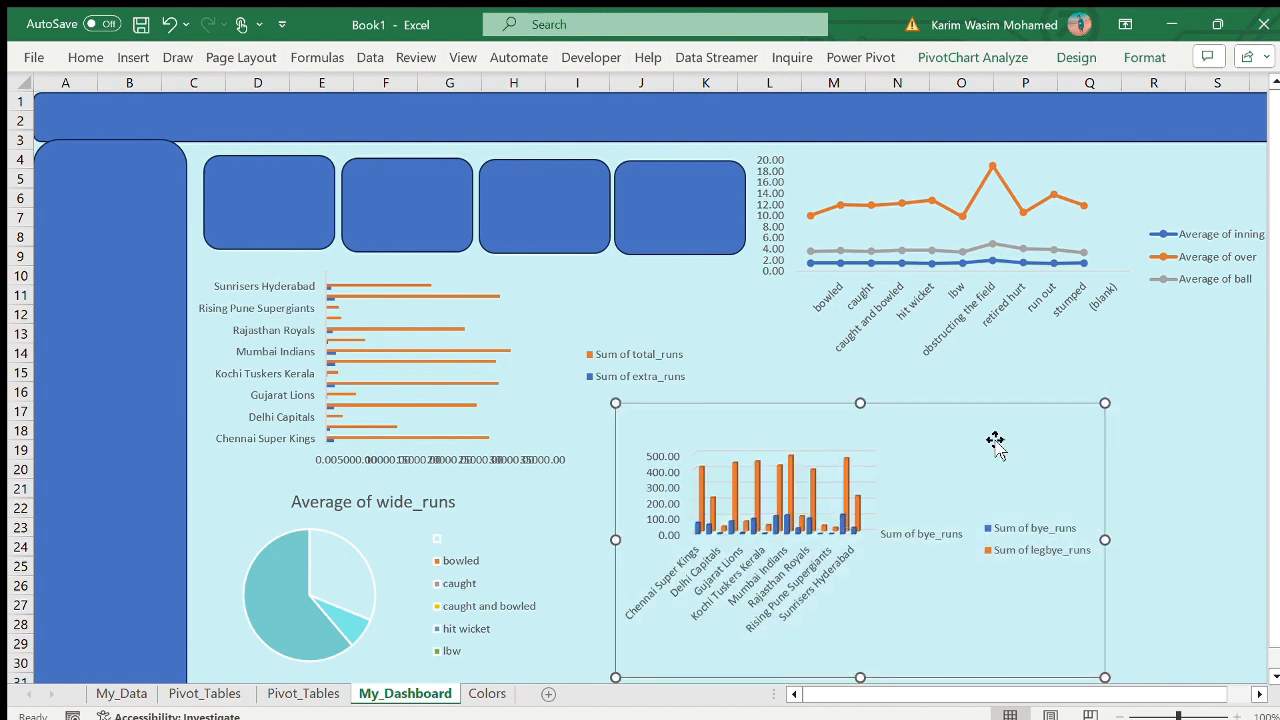
left_click_drag(994, 440, 950, 459)
scroll(950, 459, "down", 3)
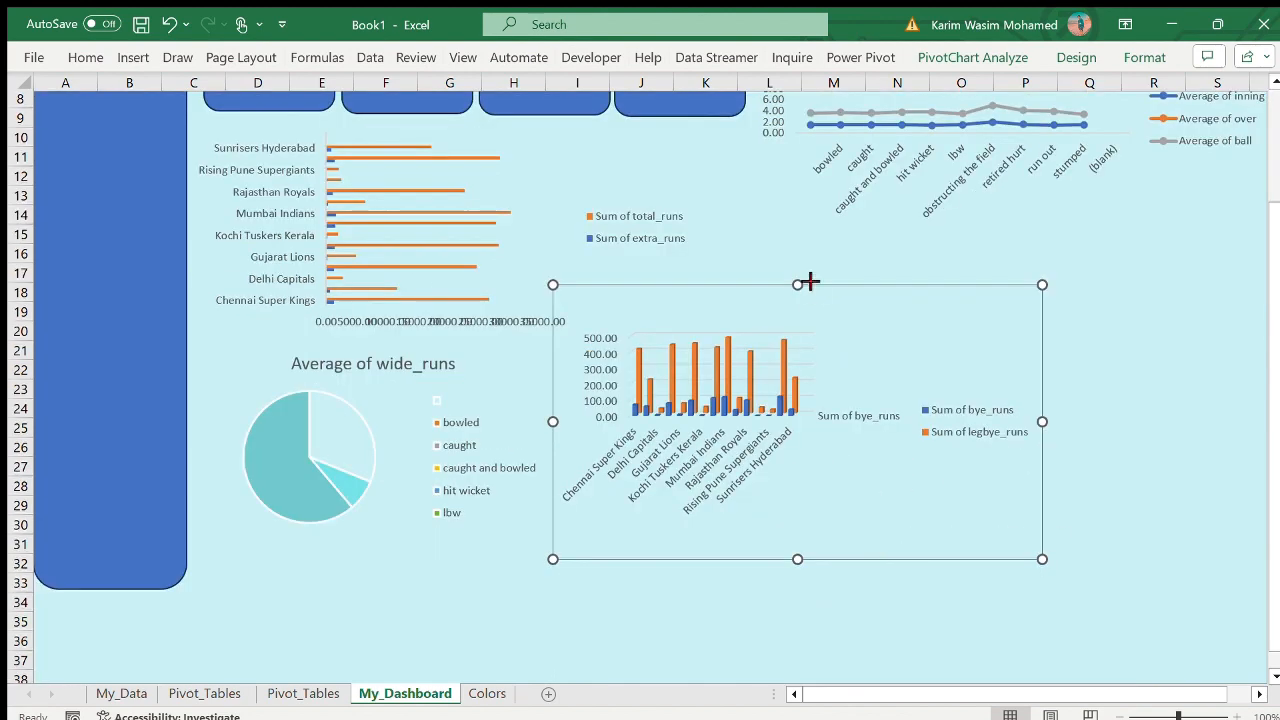
left_click_drag(808, 280, 800, 191)
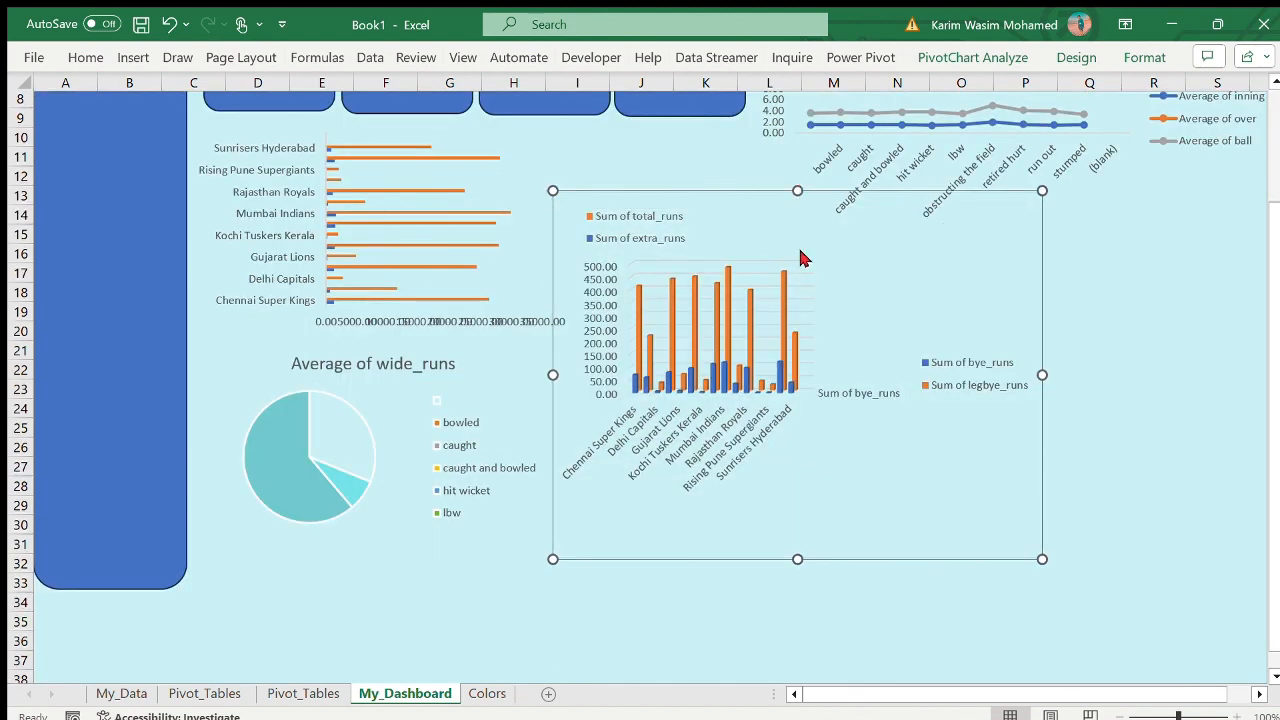
left_click(1141, 345)
scroll(1141, 345, "up", 3)
left_click(686, 640)
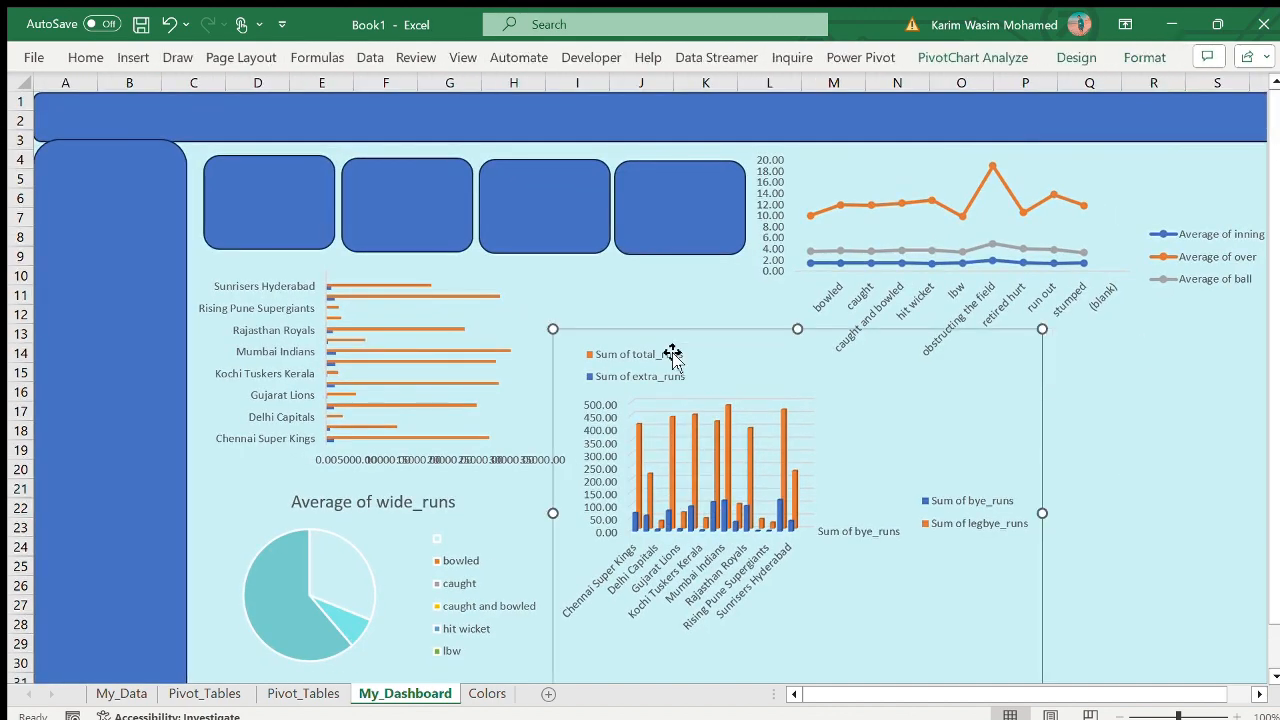
- Narrow the total_runs and extra_runs bar chart to about columns C to I
left_click(440, 378)
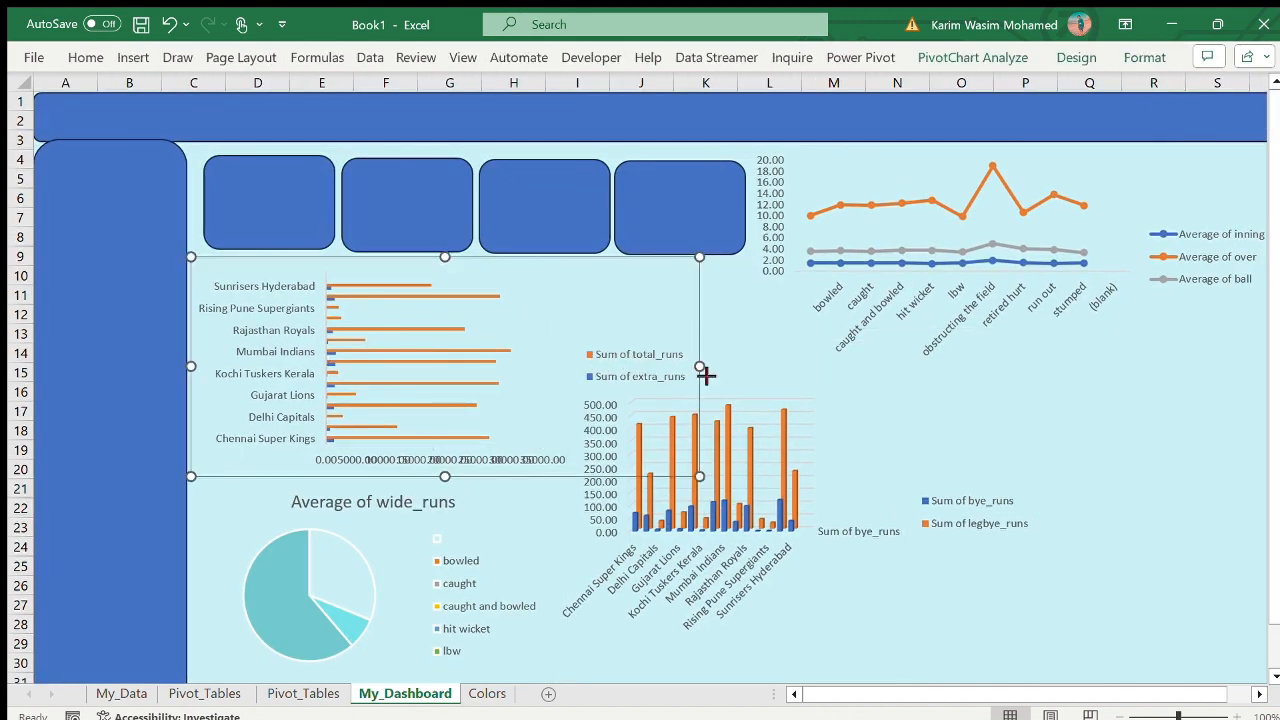
left_click_drag(699, 366, 626, 366)
left_click(1217, 411)
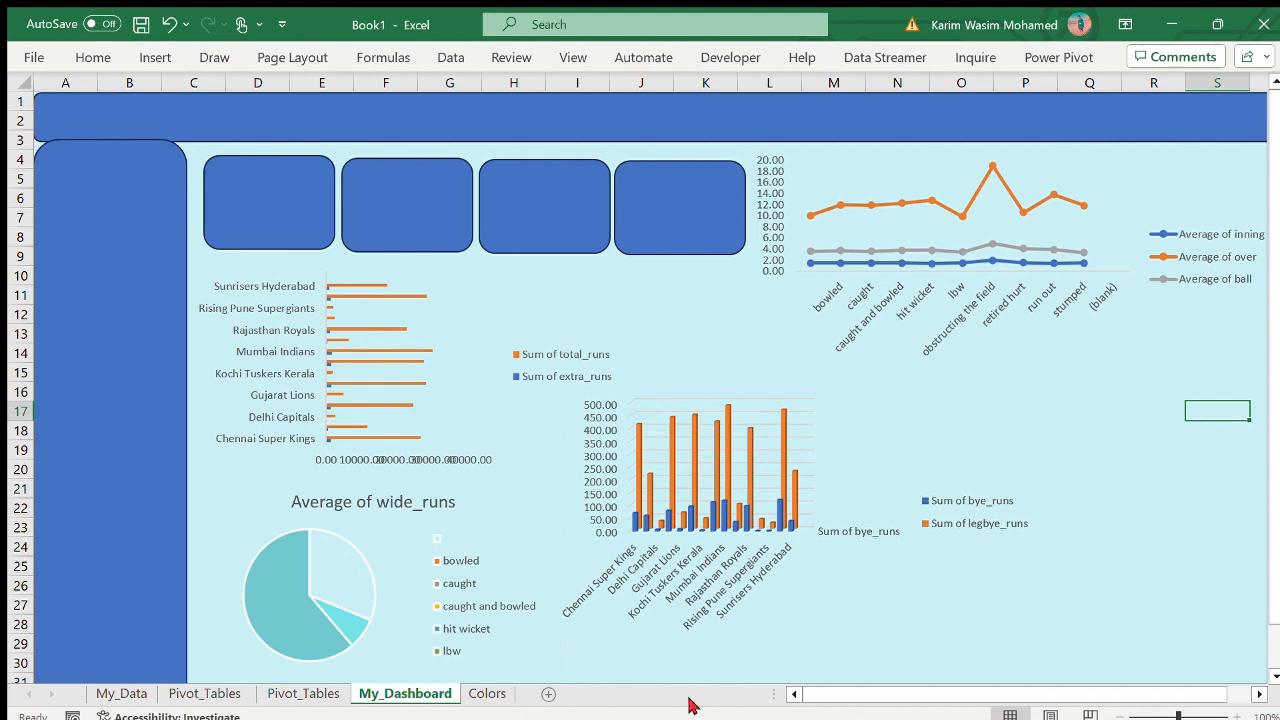
- Insert a line PivotChart without a title from the bye_runs and legbye_runs PivotTable at Z1 on Pivot_Tables
left_click(310, 693)
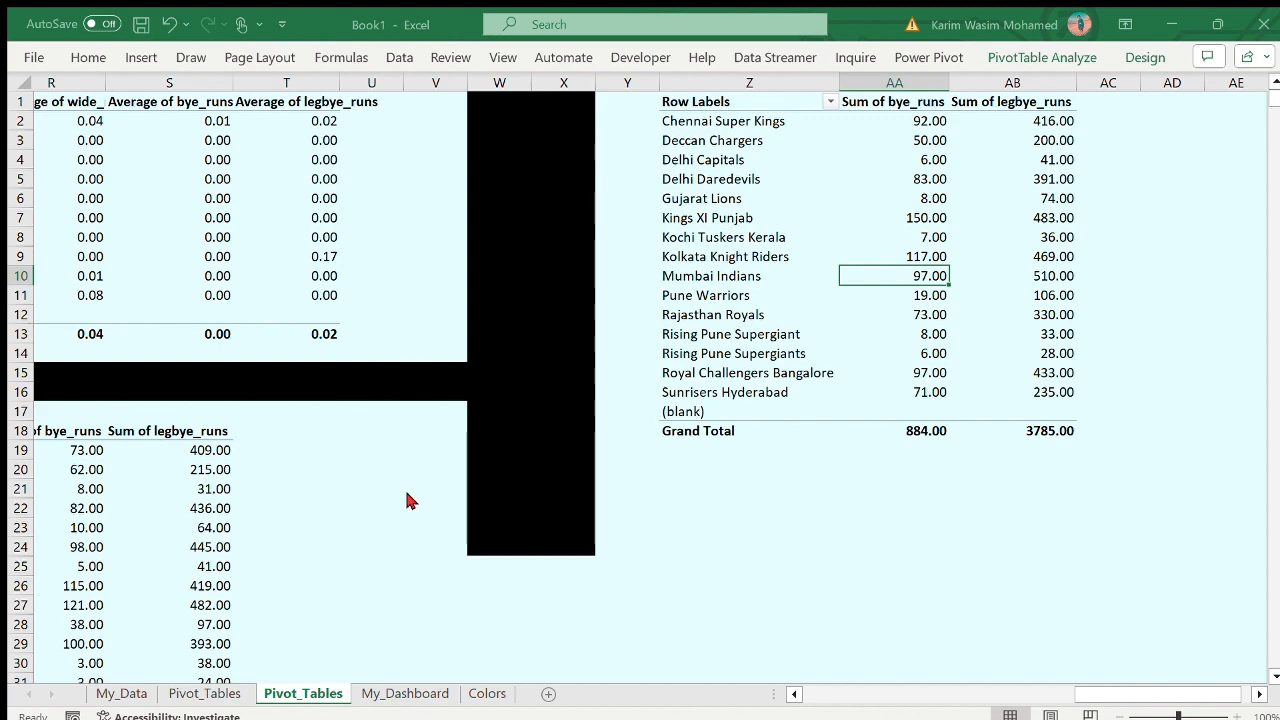
scroll(920, 257, "right", 1)
left_click(704, 254)
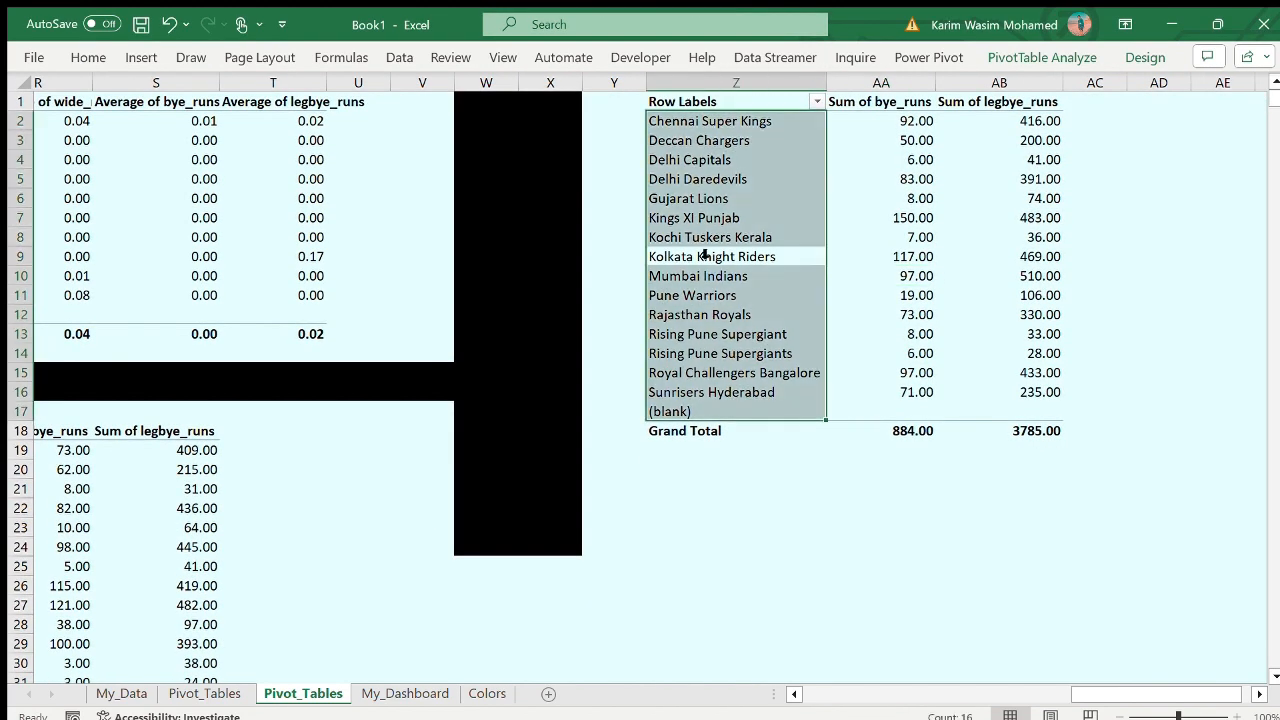
left_click(1000, 217)
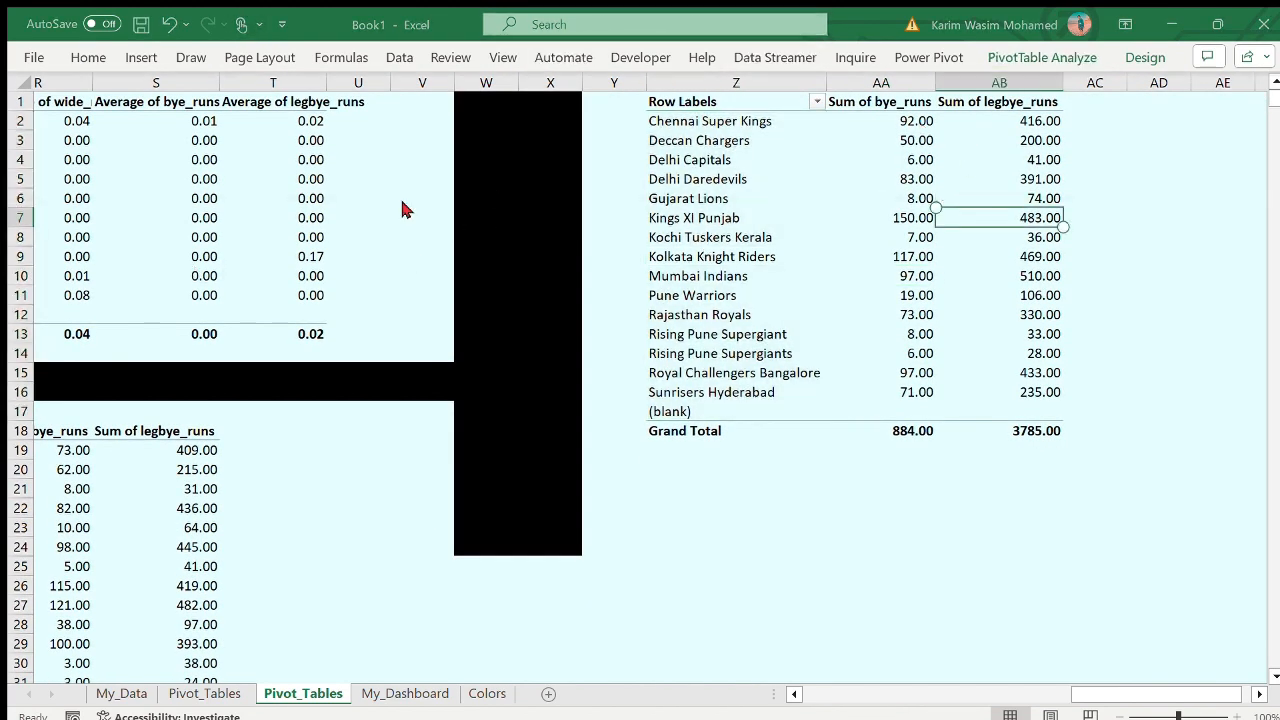
key("alt+F1")
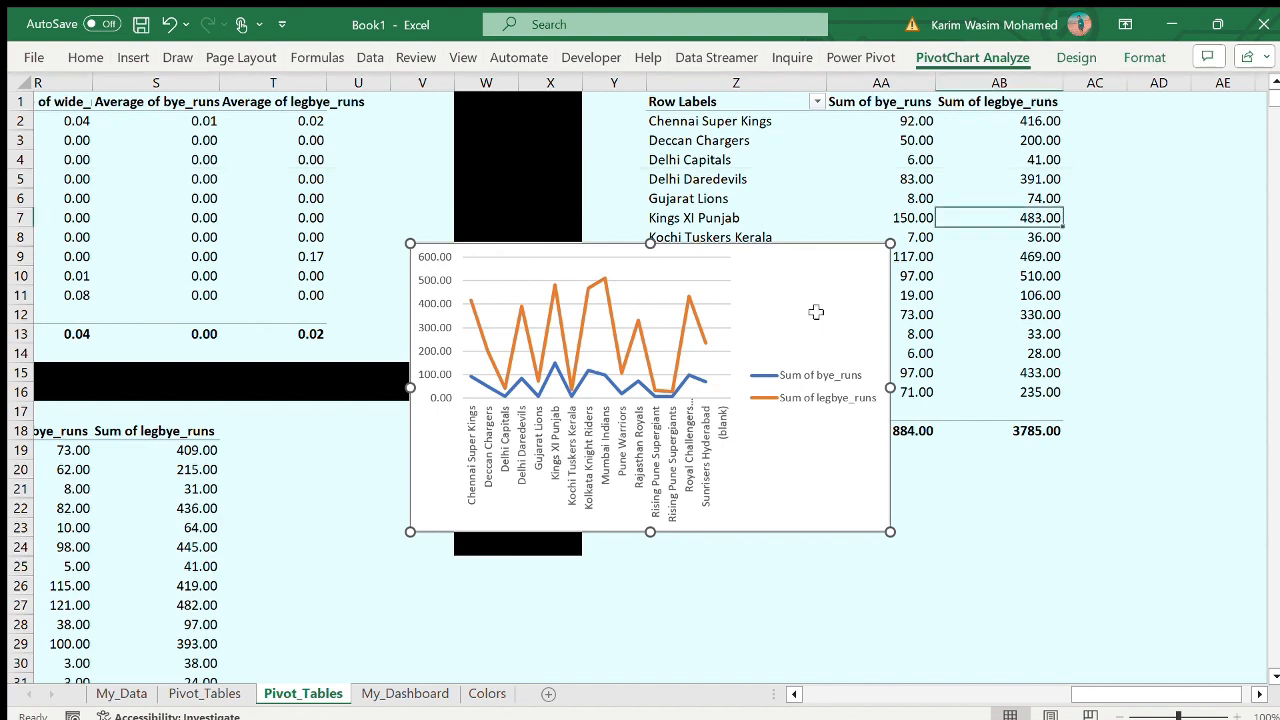
- Move the bye_runs and legbye_runs line chart to My_Dashboard at about columns P to X, rows 14 to 28
key("ctrl+x")
left_click(405, 693)
left_click(628, 397)
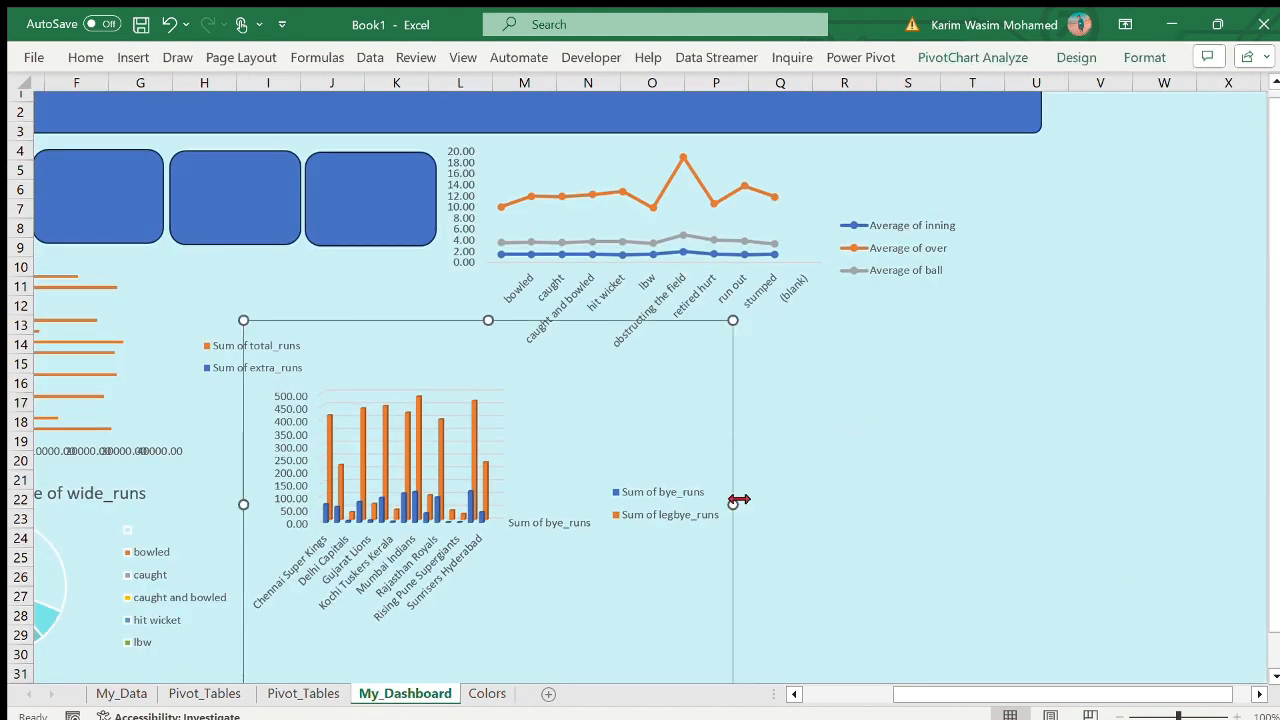
mouse_move(733, 504)
left_mouse_down()
mouse_move(686, 503)
mouse_move(729, 514)
left_mouse_up()
key("ctrl+v")
left_click_drag(663, 400, 1249, 417)
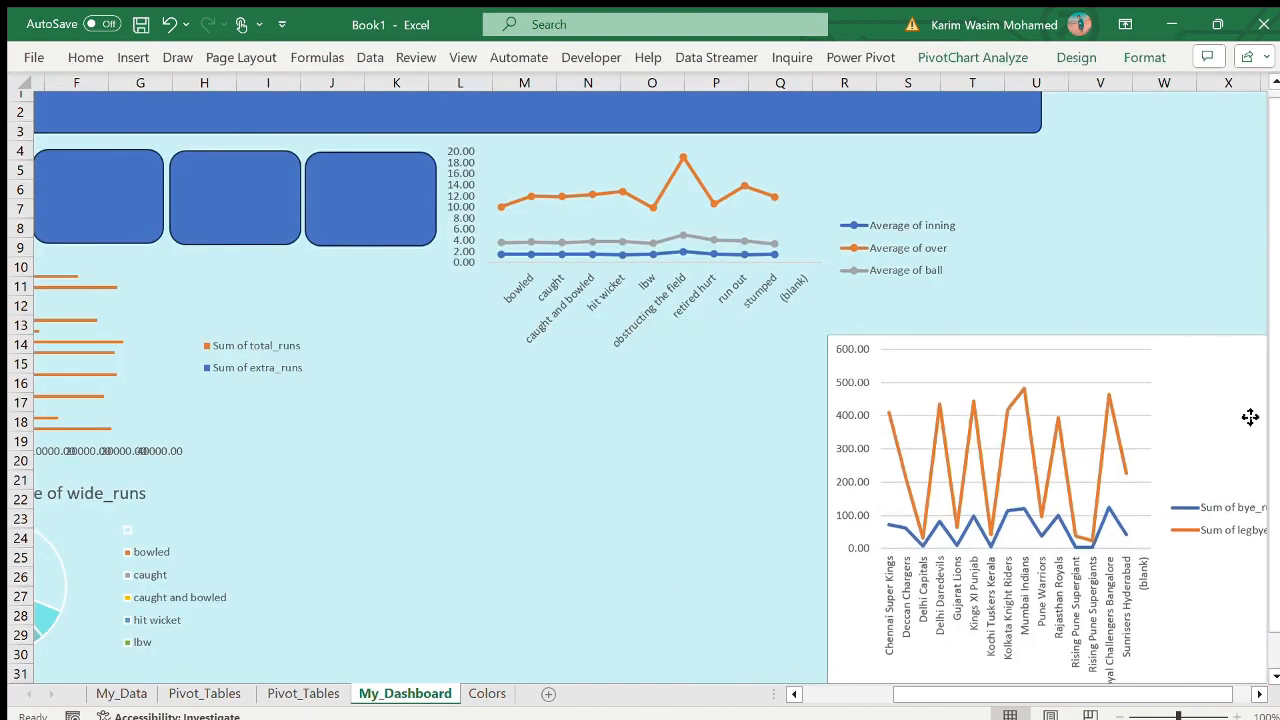
left_click(168, 22)
left_click(168, 22)
left_click(1051, 397)
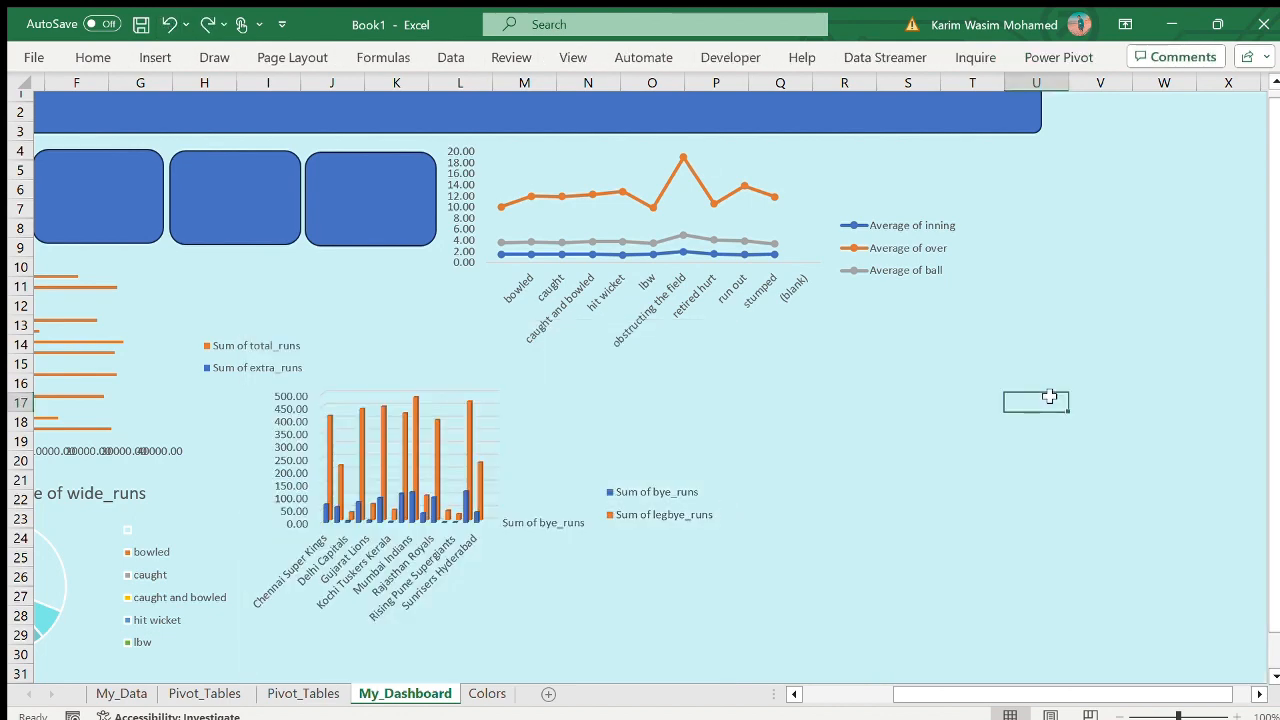
key("ctrl+v")
left_click_drag(1143, 409, 817, 347)
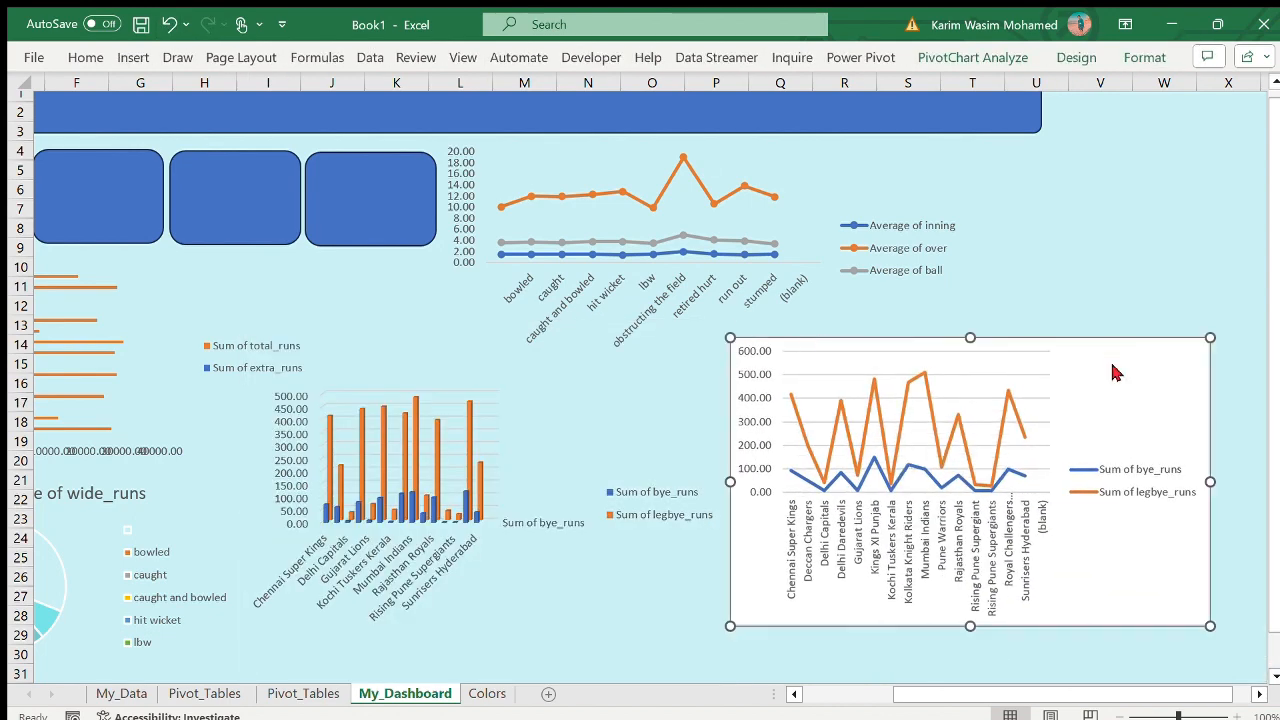
- Format the bye_runs and legbye_runs line chart's chart area with no fill and no border line
double_click(1015, 573)
left_click(1035, 237)
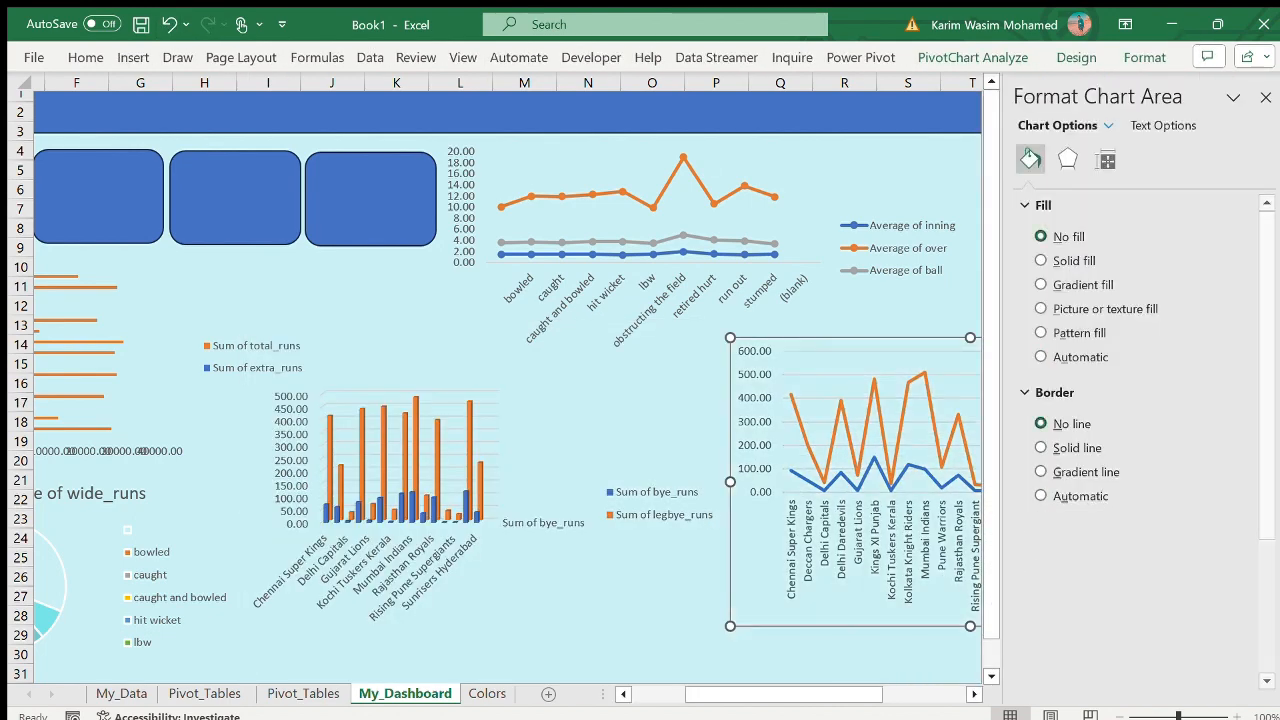
left_click(1252, 100)
left_click(1164, 228)
left_click(973, 380)
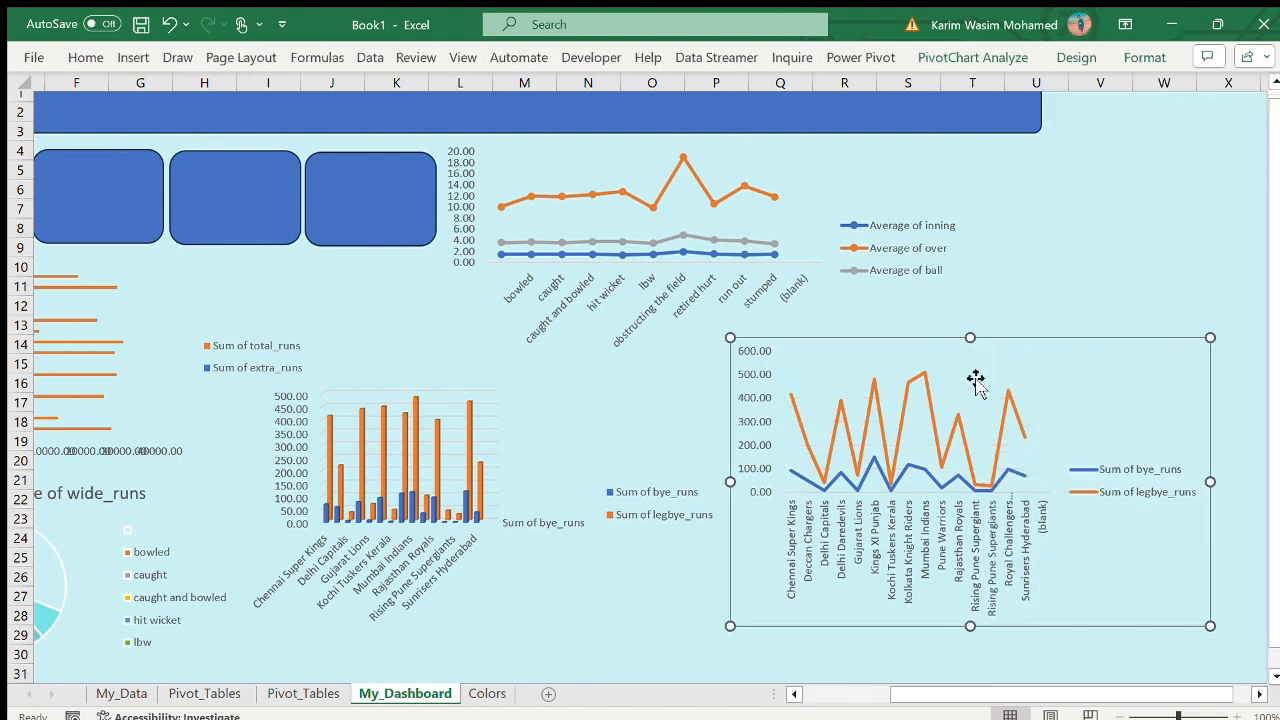
- Remove the column chart's major gridlines by setting them to no line
scroll(973, 378, "left", 5)
left_click(646, 398)
double_click(646, 400)
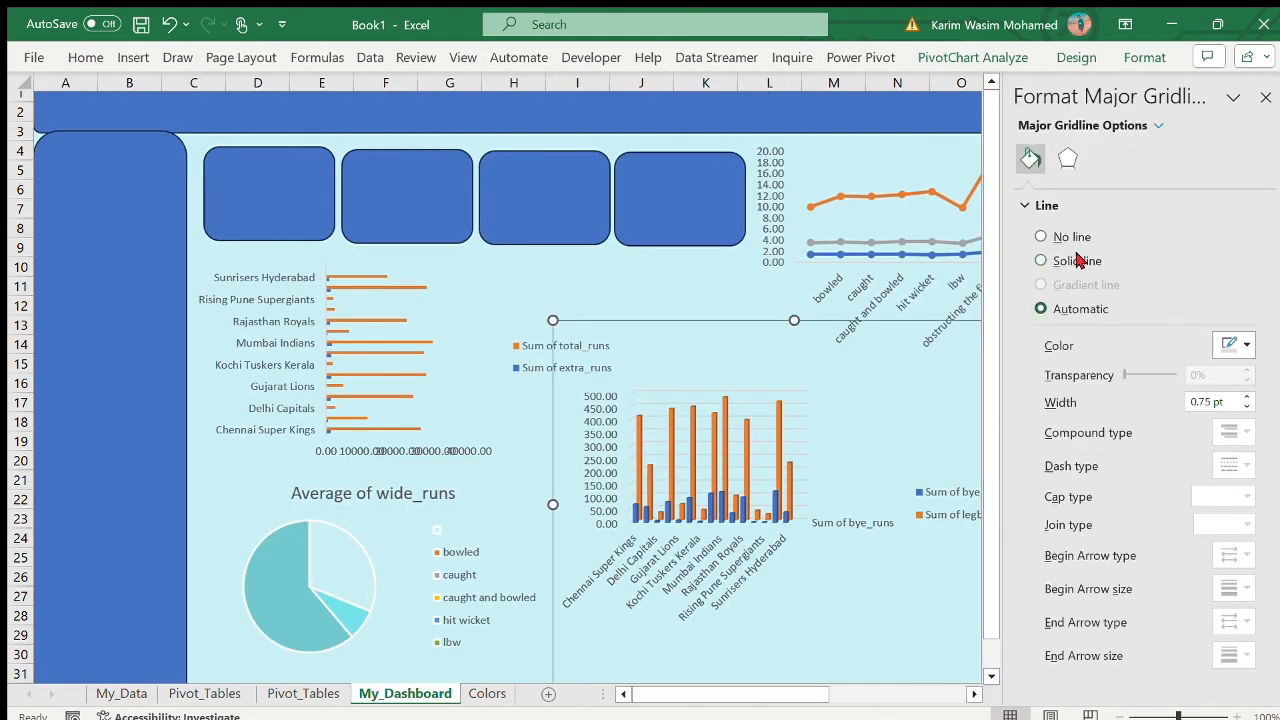
left_click(1079, 237)
left_click(1258, 94)
- Move the lower line chart to start at about column O, row 13, and shift the pie chart up and closer to the sidebar
scroll(1182, 322, "right", 4)
left_click(934, 529)
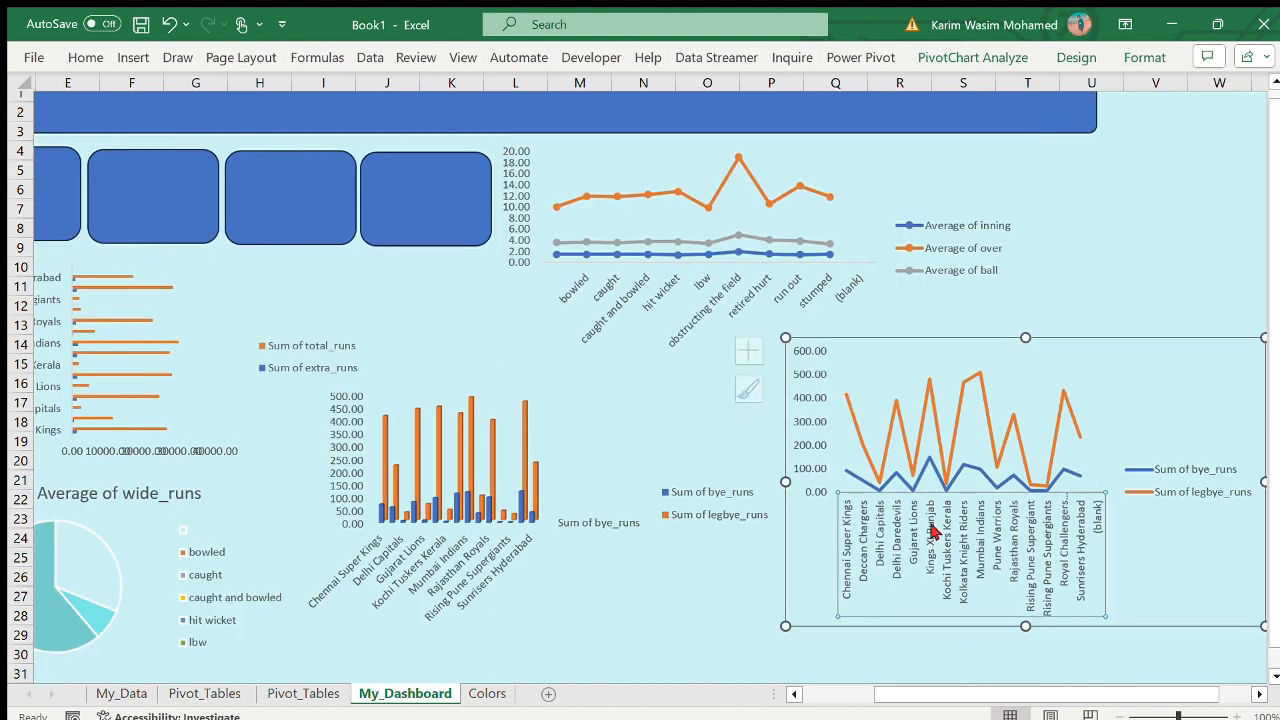
left_click_drag(892, 342, 832, 323)
scroll(1114, 257, "left", 4)
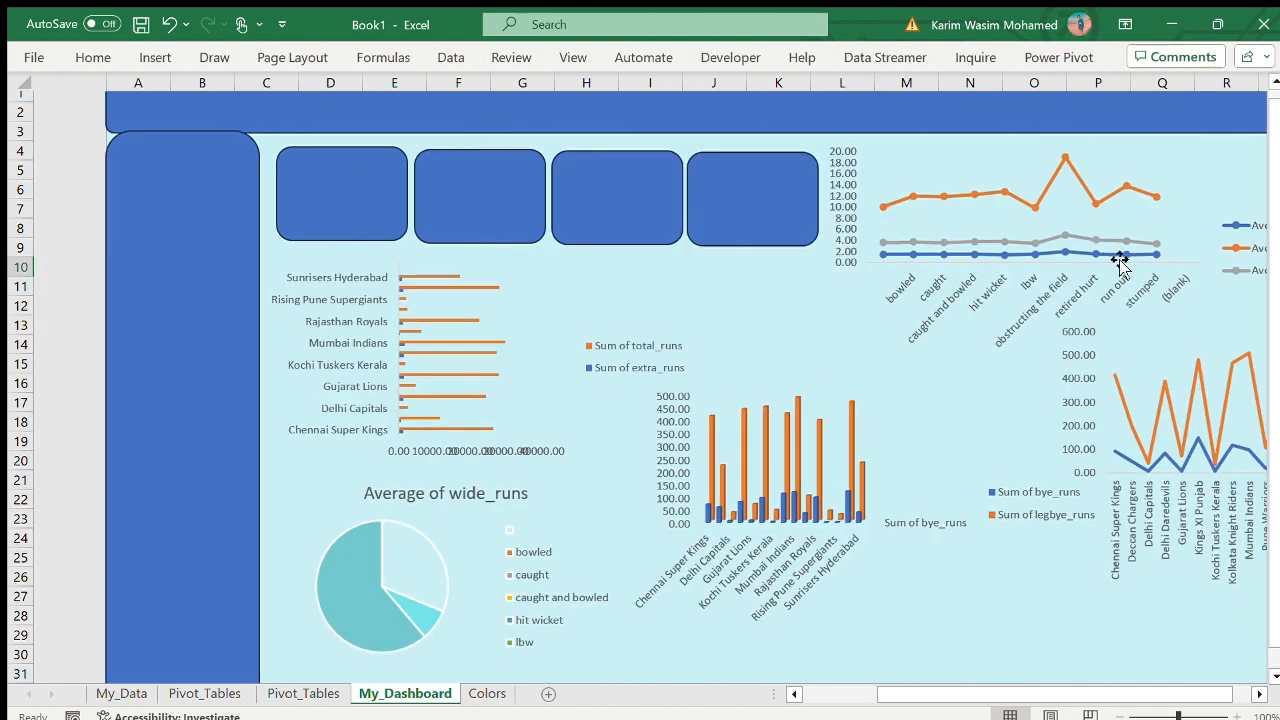
scroll(1120, 263, "right", 4)
scroll(1117, 257, "left", 4)
left_click(250, 518)
left_click_drag(250, 518, 194, 471)
- Move the column chart to start at about column H, row 15, and the lower line chart at about column N, row 14
left_click(740, 358)
left_click_drag(616, 326, 543, 363)
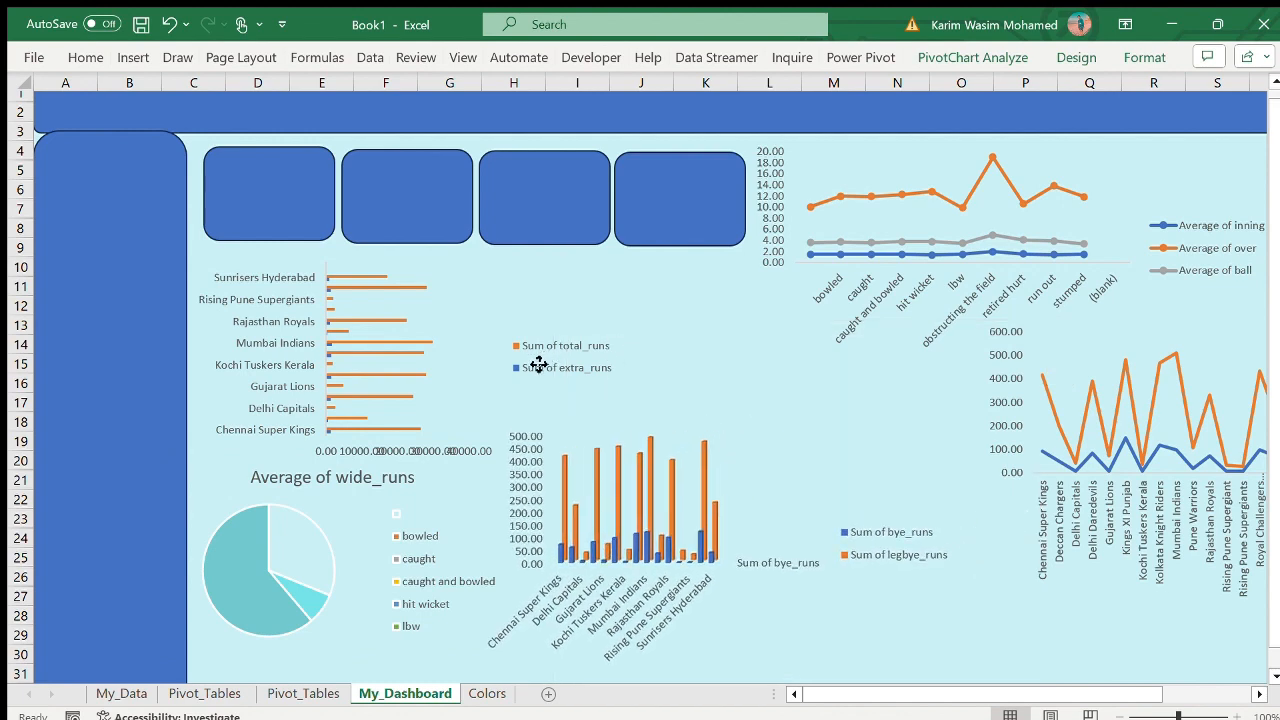
left_click(1066, 360)
left_click_drag(1051, 331, 980, 360)
- Move the column chart's legend below its Sum of bye_runs label and shift the lower line chart to start at about column M, row 14
left_click(876, 558)
left_click(851, 523)
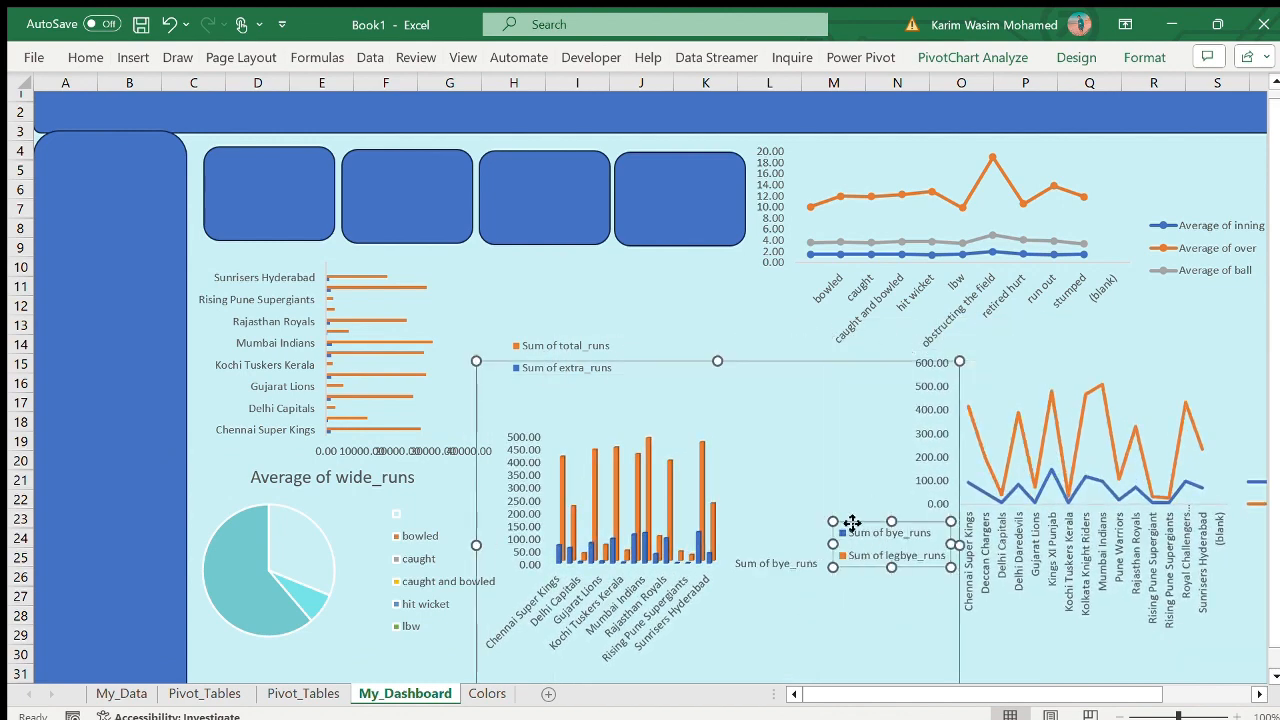
left_click_drag(773, 420, 773, 421)
left_click_drag(1037, 380, 996, 350)
left_click(828, 420)
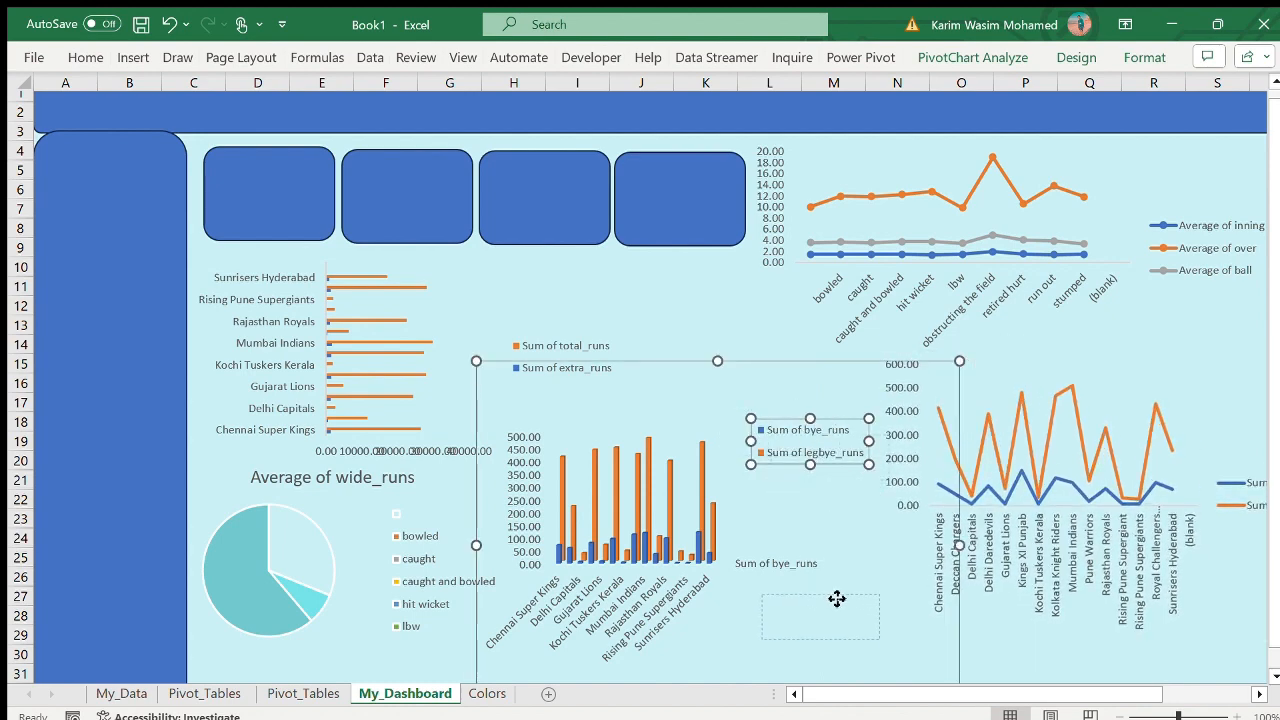
mouse_move(837, 598)
left_mouse_down()
mouse_move(809, 594)
mouse_move(850, 616)
left_mouse_up()
left_click(1117, 400)
left_click_drag(1141, 351, 1057, 344)
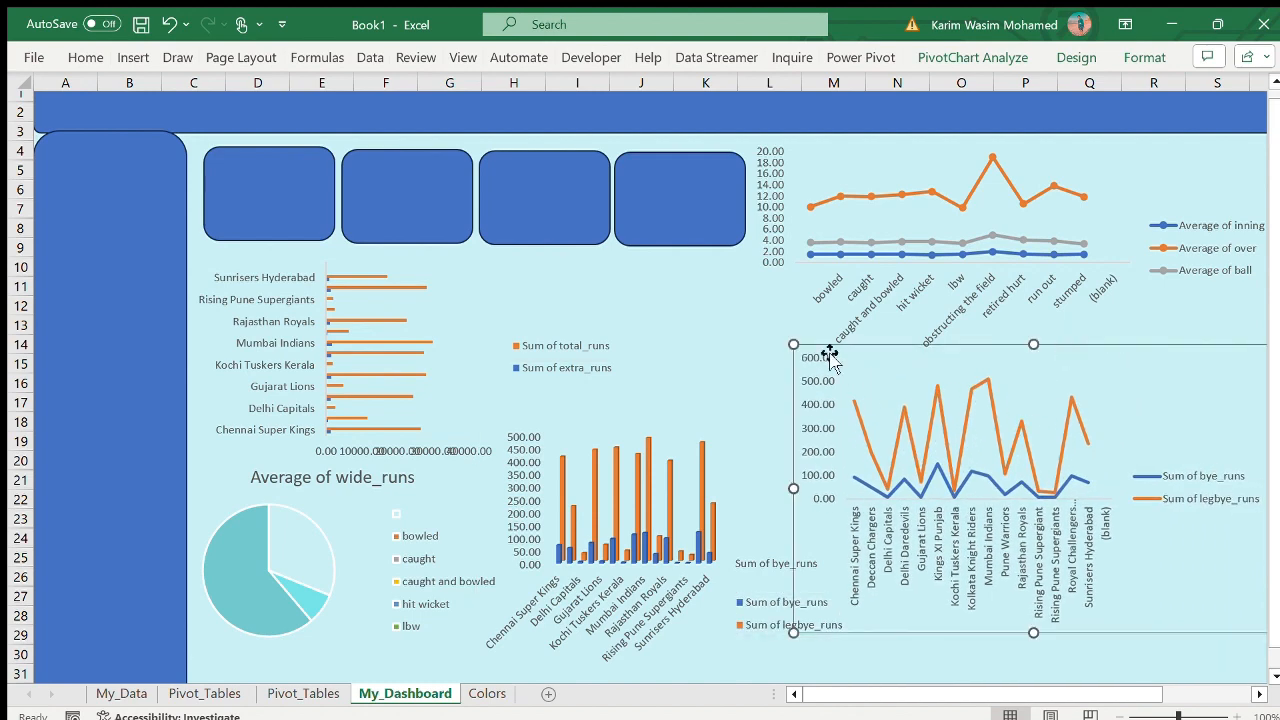
- Align the second card with the first and enter "Made By" with the author's name and "The Sparks foundation internship Task no" in the banner
key("Escape")
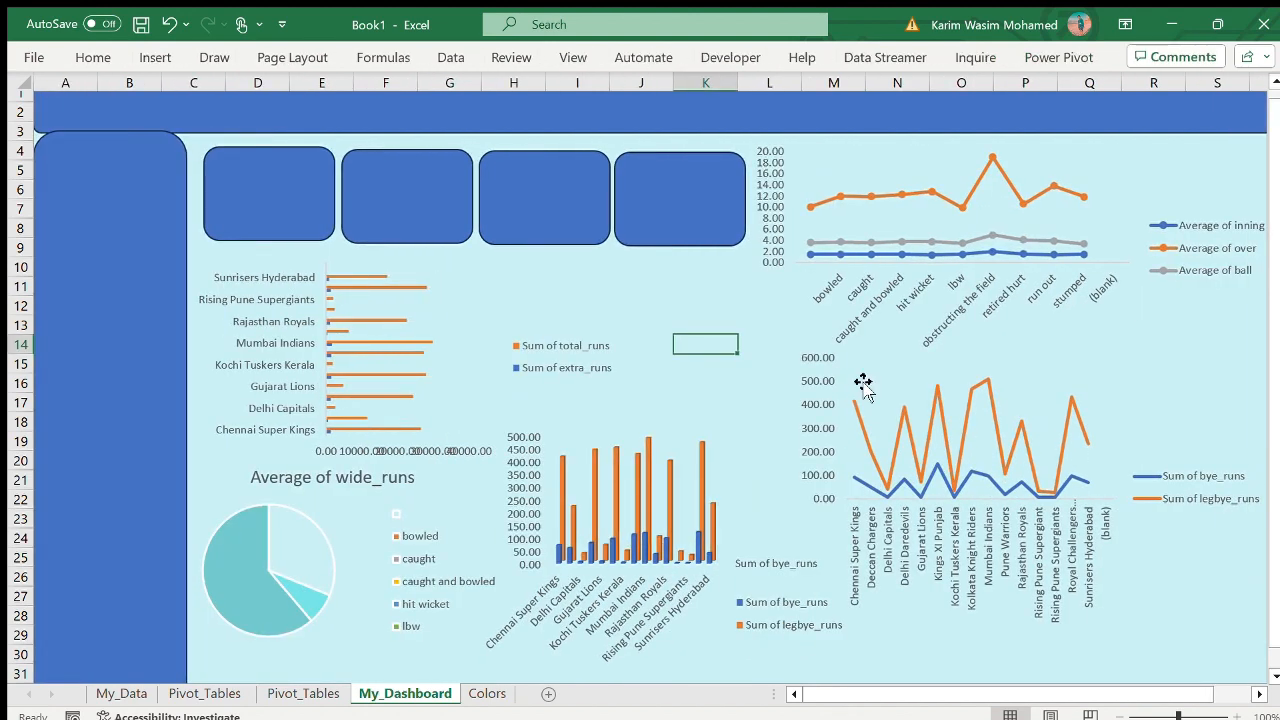
left_click(345, 190)
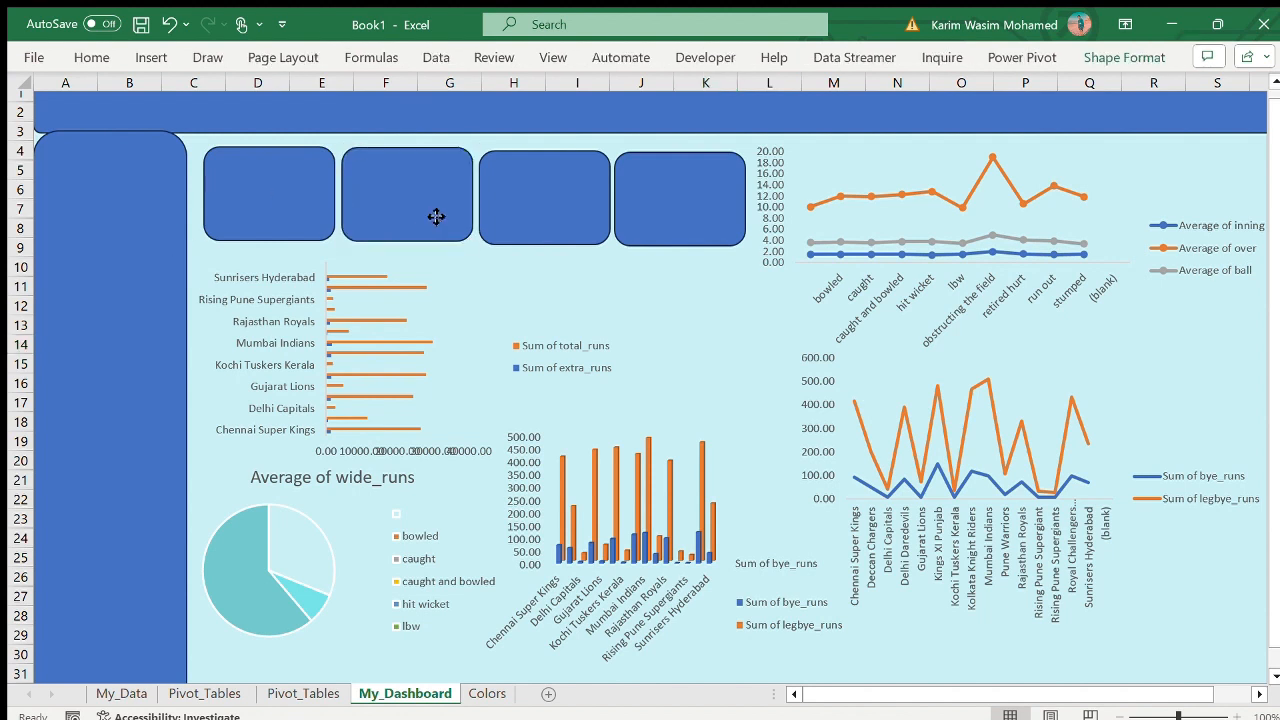
left_click(232, 125)
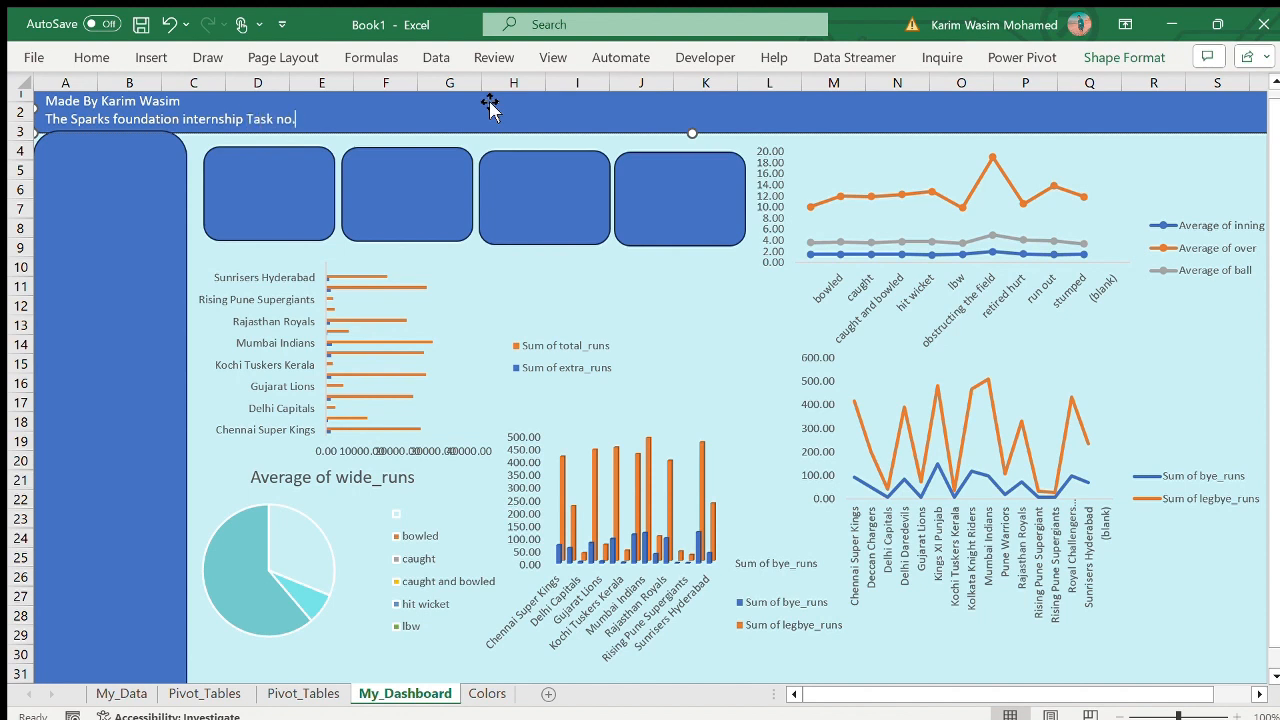
type("5")
key("ctrl+z")
left_click(169, 24)
- Enlarge and centre the banner's two text lines and extend the banner's height to about the bottom of row 3
left_click_drag(295, 125, 26, 115)
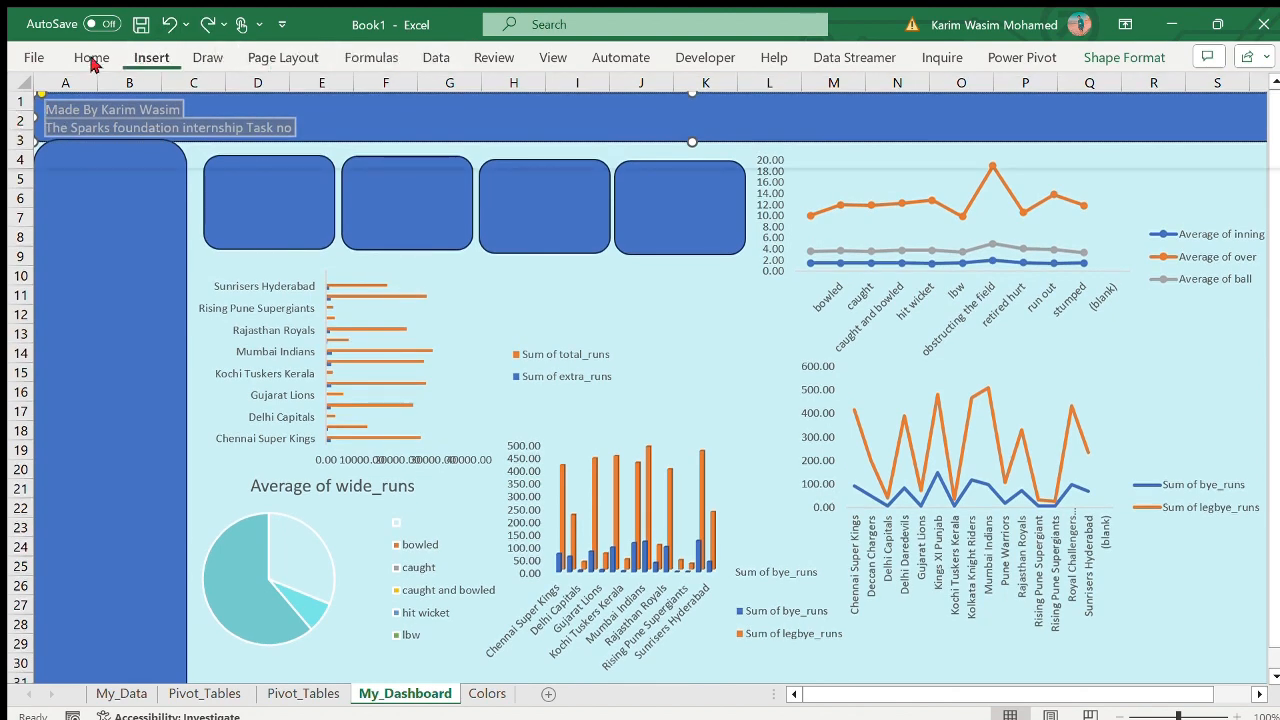
left_click(91, 57)
left_click(364, 127)
left_click(260, 93)
left_click(247, 264)
left_click(546, 267)
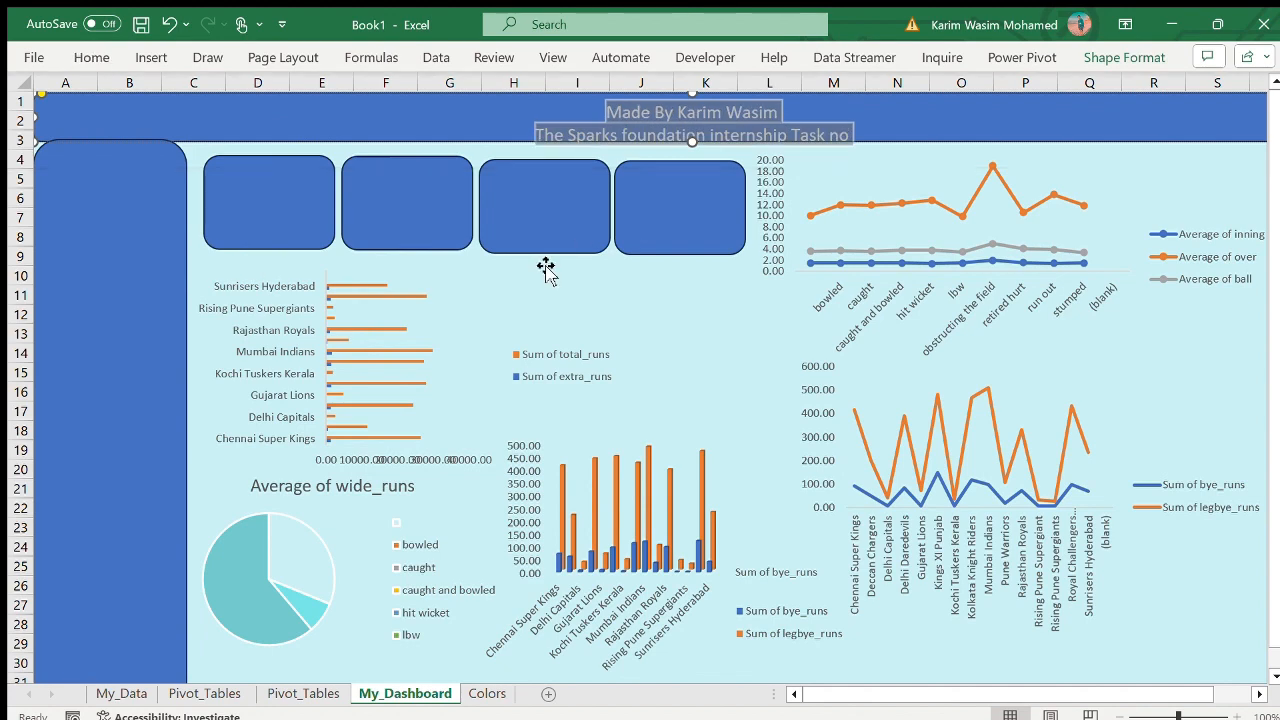
left_click(717, 132)
left_click_drag(692, 142, 692, 156)
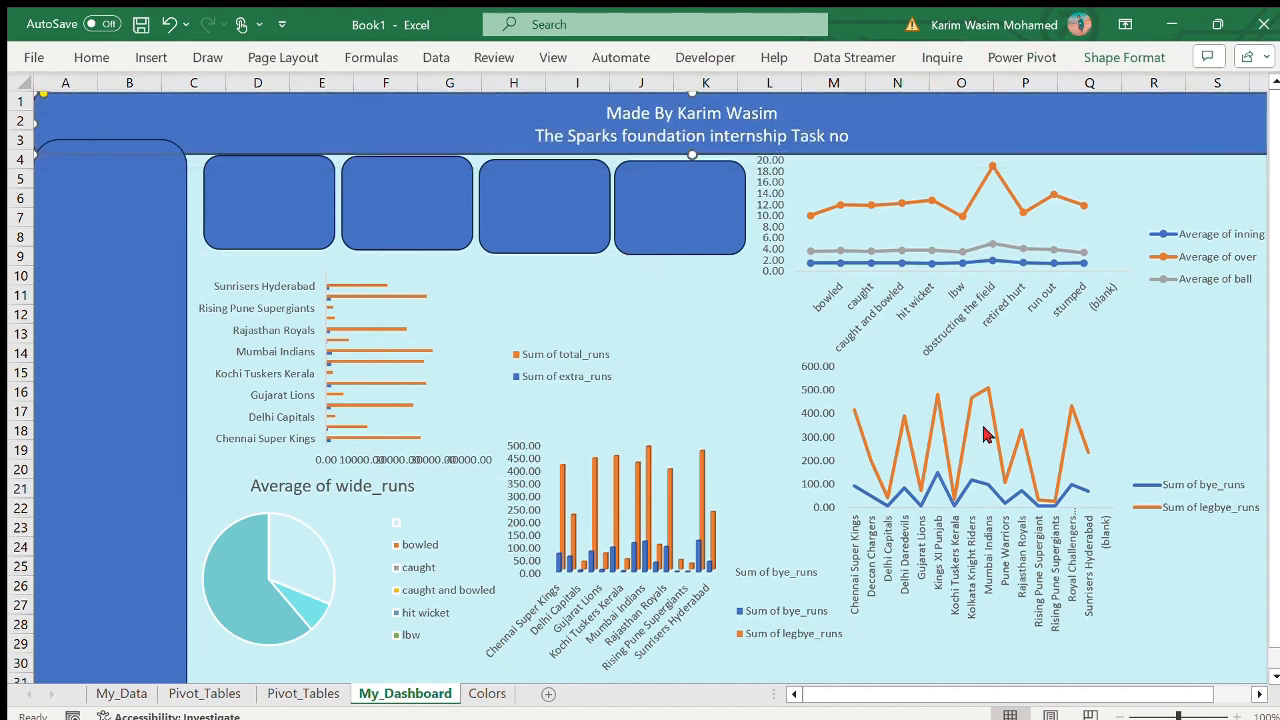
- Set the banner shape to no fill and no line
left_click(1002, 667)
left_click(1044, 236)
left_click(1044, 401)
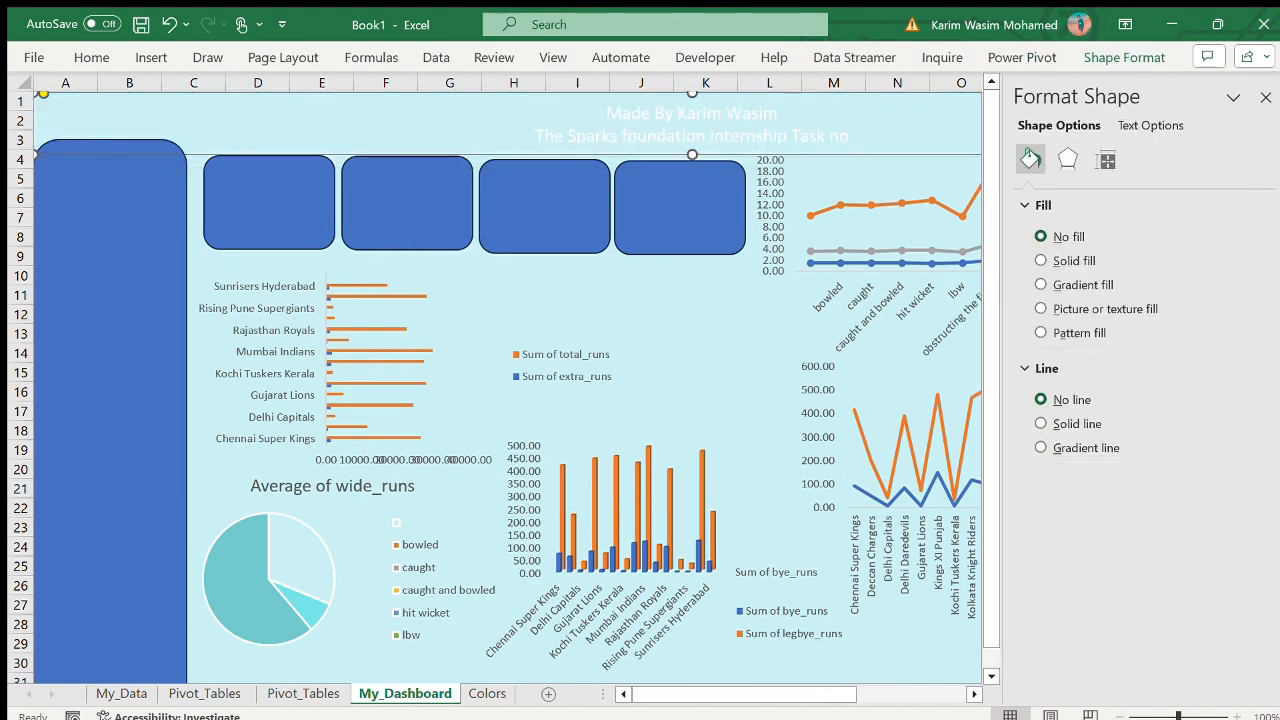
left_click(1260, 97)
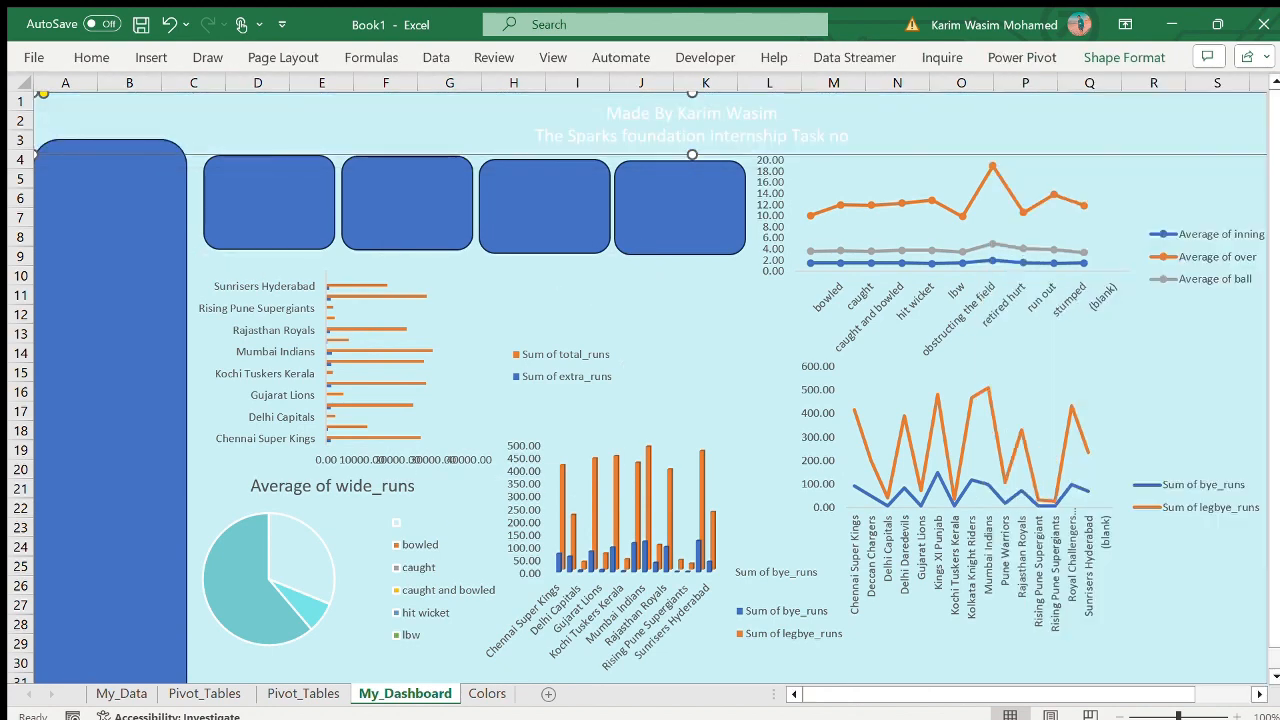
- Complete the banner's second line with the task number 3 and colour all the banner text black
type("3")
left_click(860, 140)
left_click(800, 130)
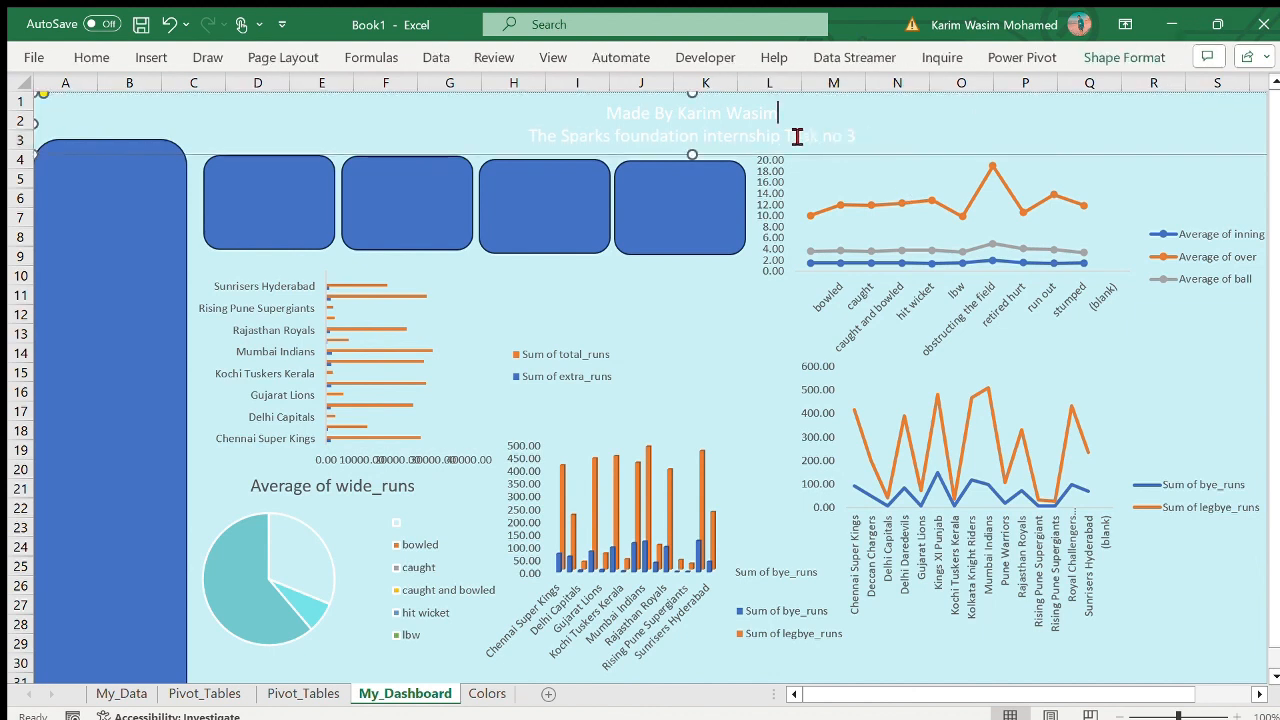
left_click_drag(863, 145, 582, 113)
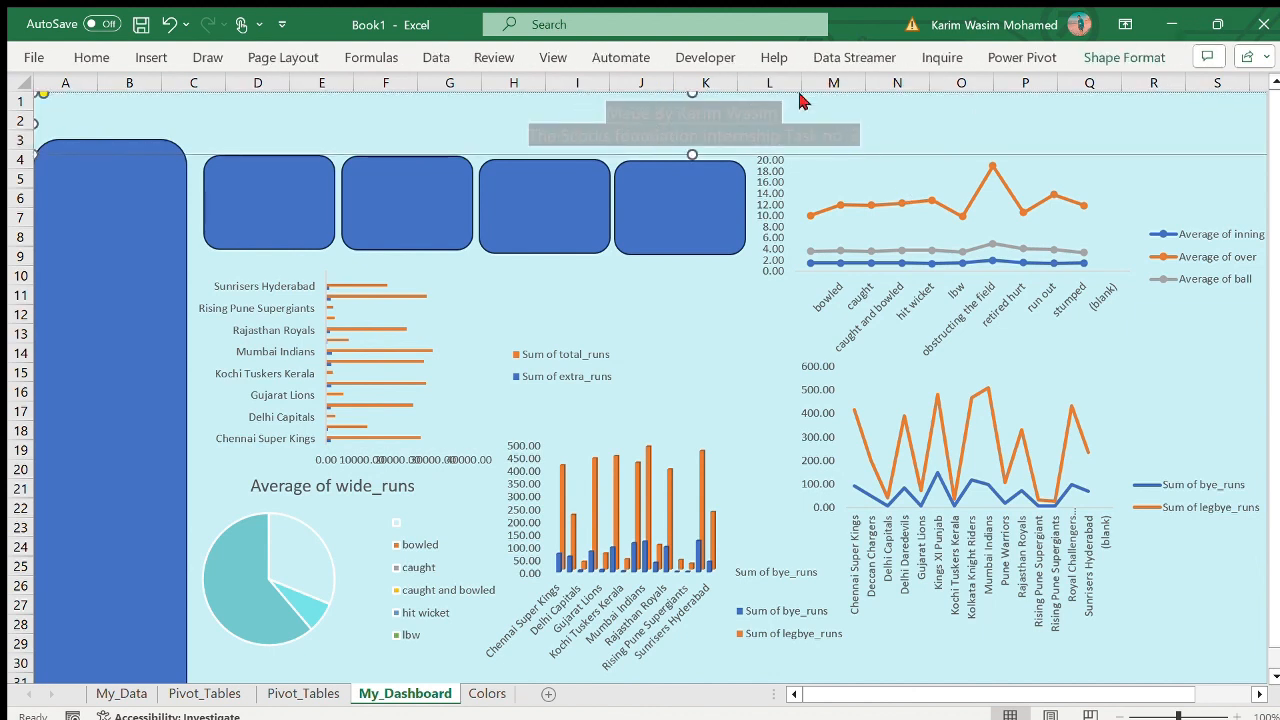
left_click(926, 154)
- Align the third and fourth cards with the first two cards in the row
left_click(74, 290)
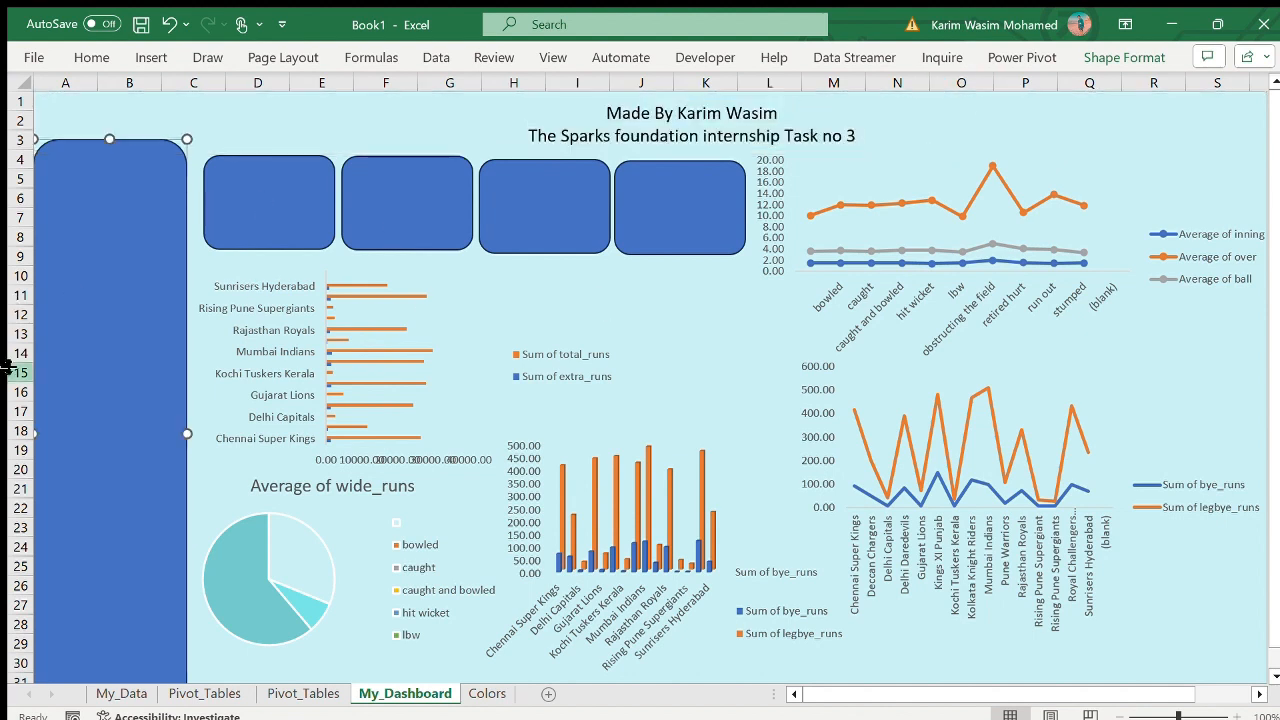
left_click_drag(561, 203, 560, 200)
left_click_drag(707, 207, 704, 203)
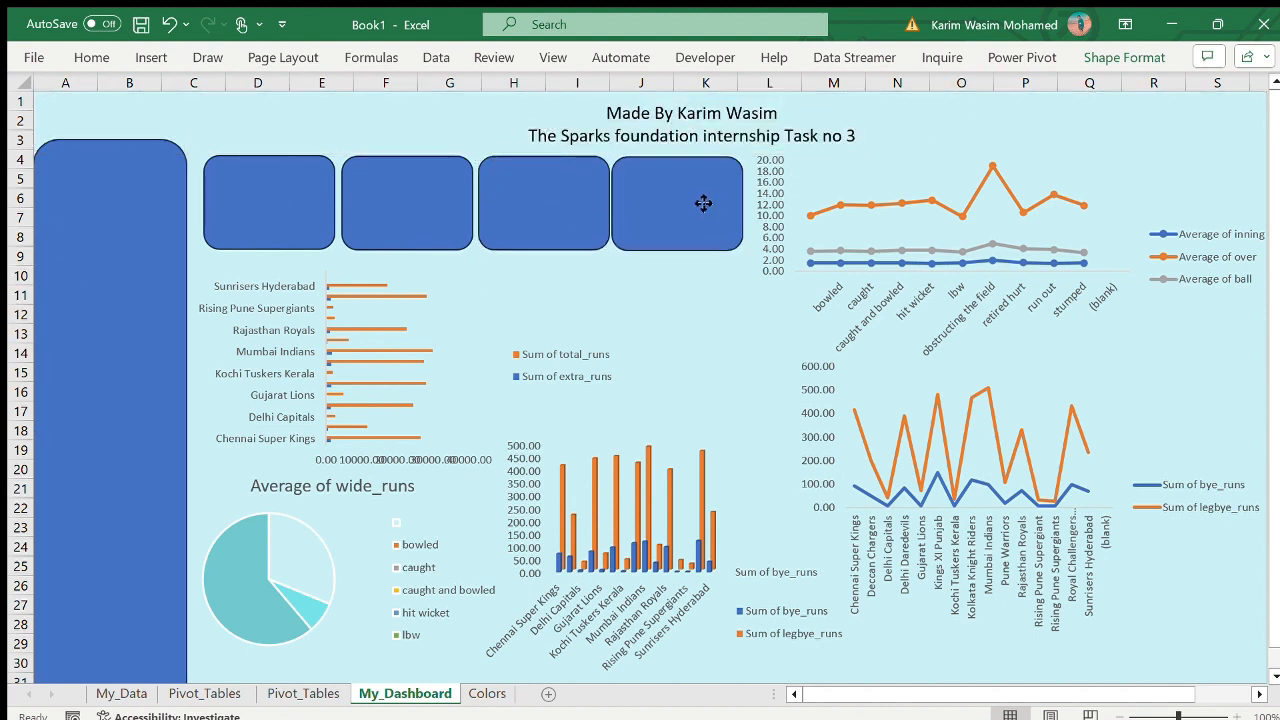
key("Escape")
- Copy the Sum of total_runs heading from A3 of the first Pivot_Tables sheet and select the first card on My_Dashboard
left_click(210, 690)
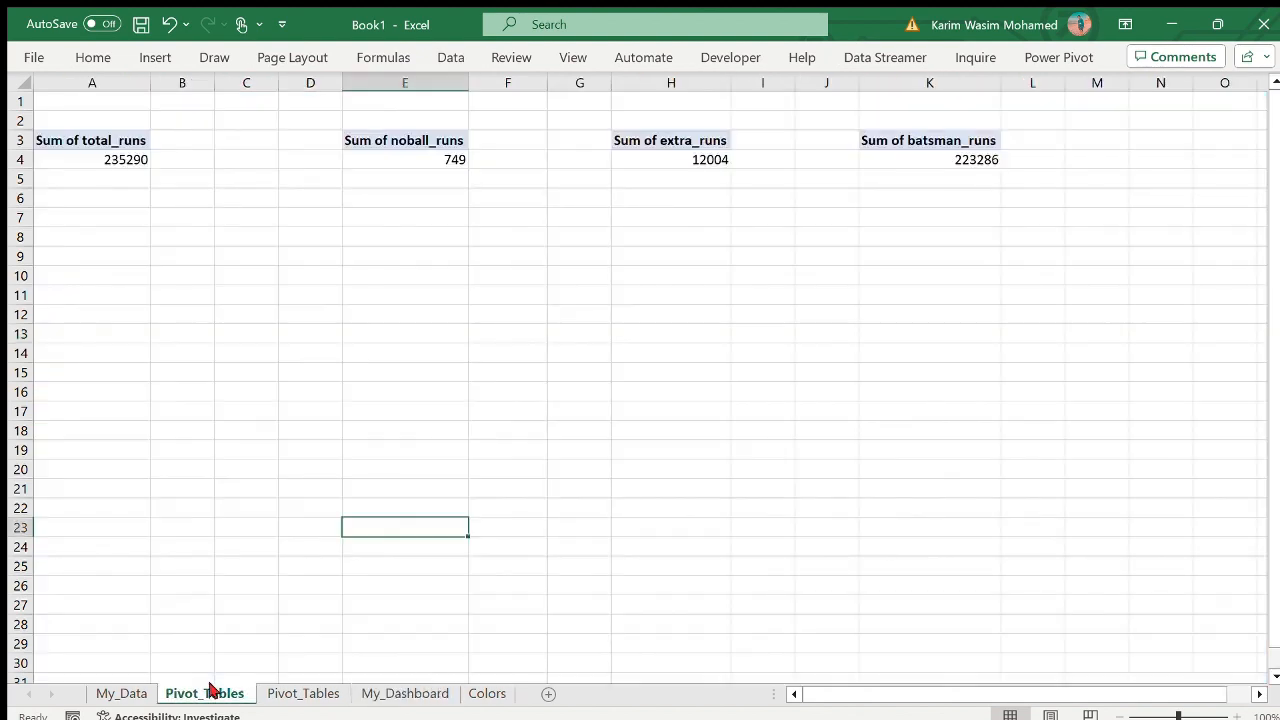
left_click(115, 140)
left_click(380, 691)
left_click(249, 240)
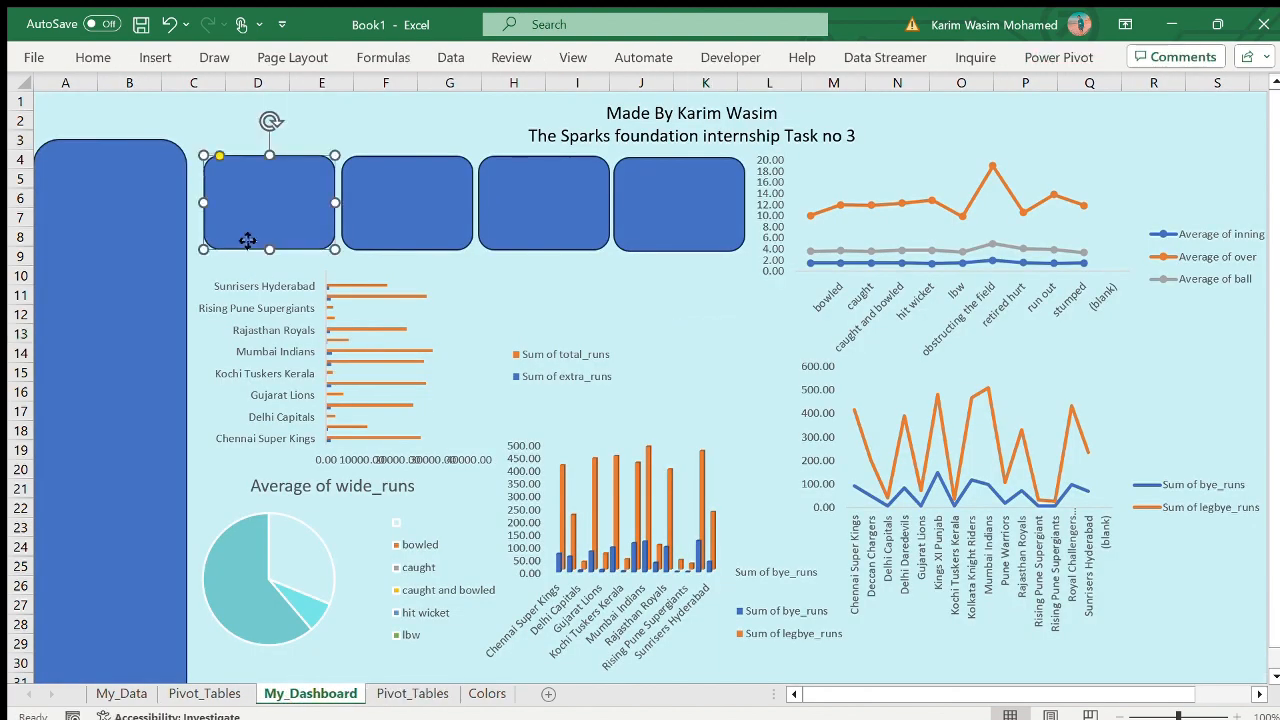
- Move the second Pivot_Tables sheet back in front of My_Dashboard
left_click(462, 418)
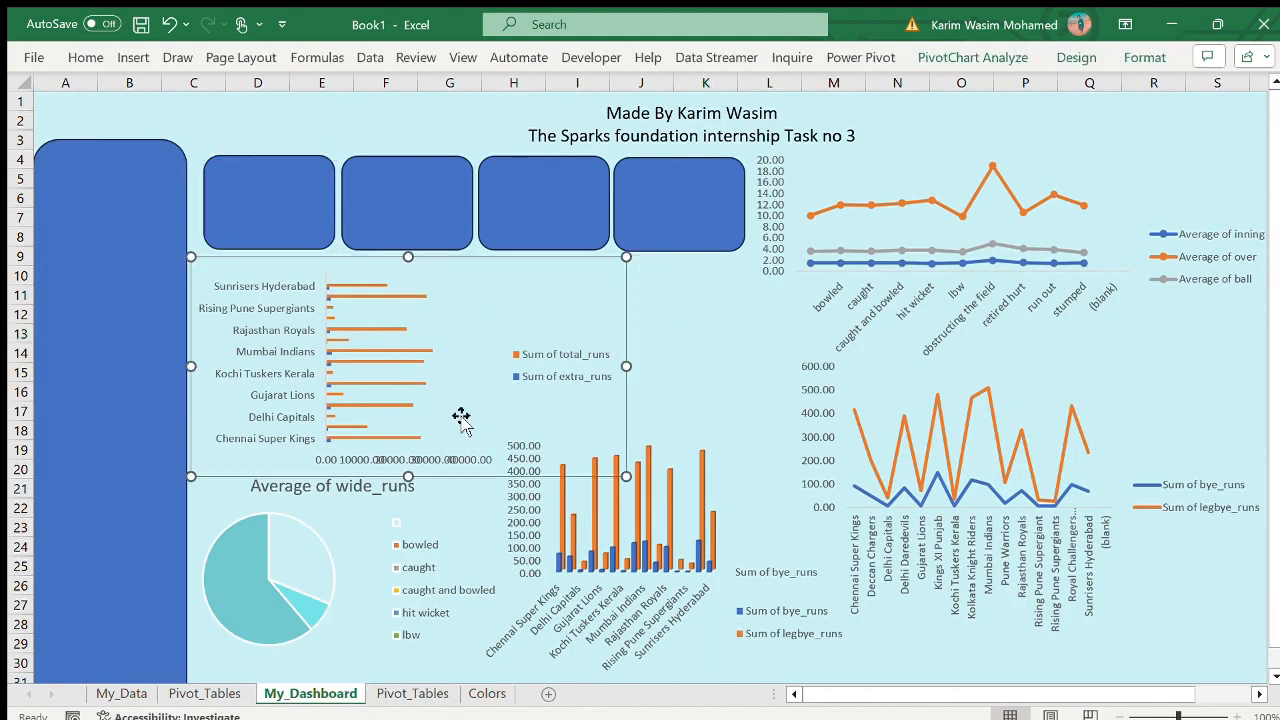
left_click(222, 694)
left_click(294, 355)
left_click(60, 146)
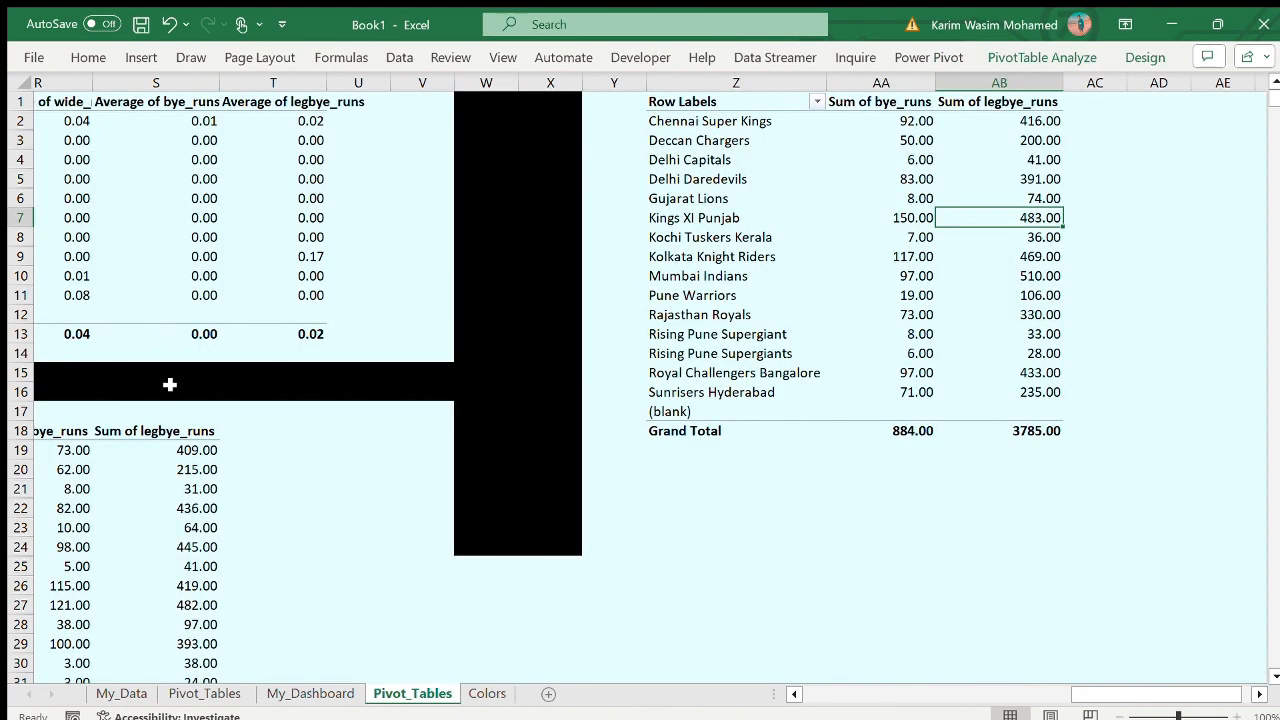
left_click(312, 693)
left_click_drag(412, 693, 300, 693)
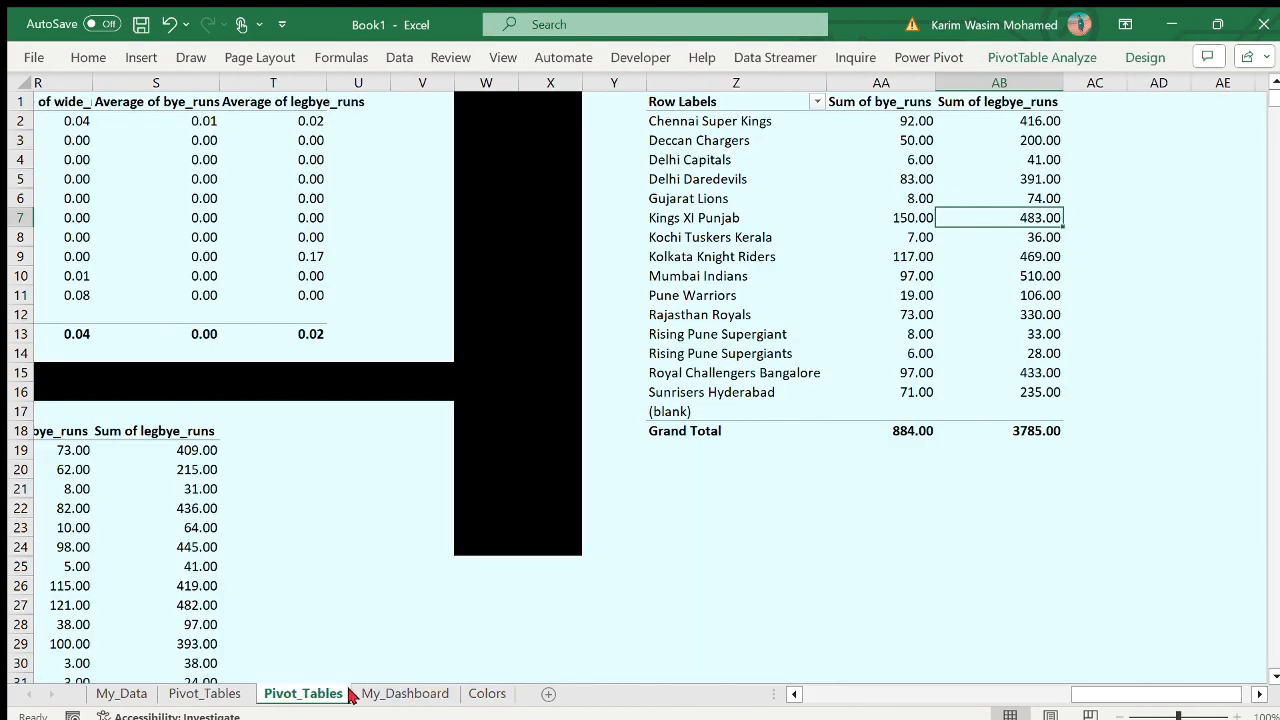
- Paste the Sum of total_runs heading into the first card on My_Dashboard
left_click(405, 693)
left_click(273, 218)
left_click(243, 184)
type("Sum of total_runs")
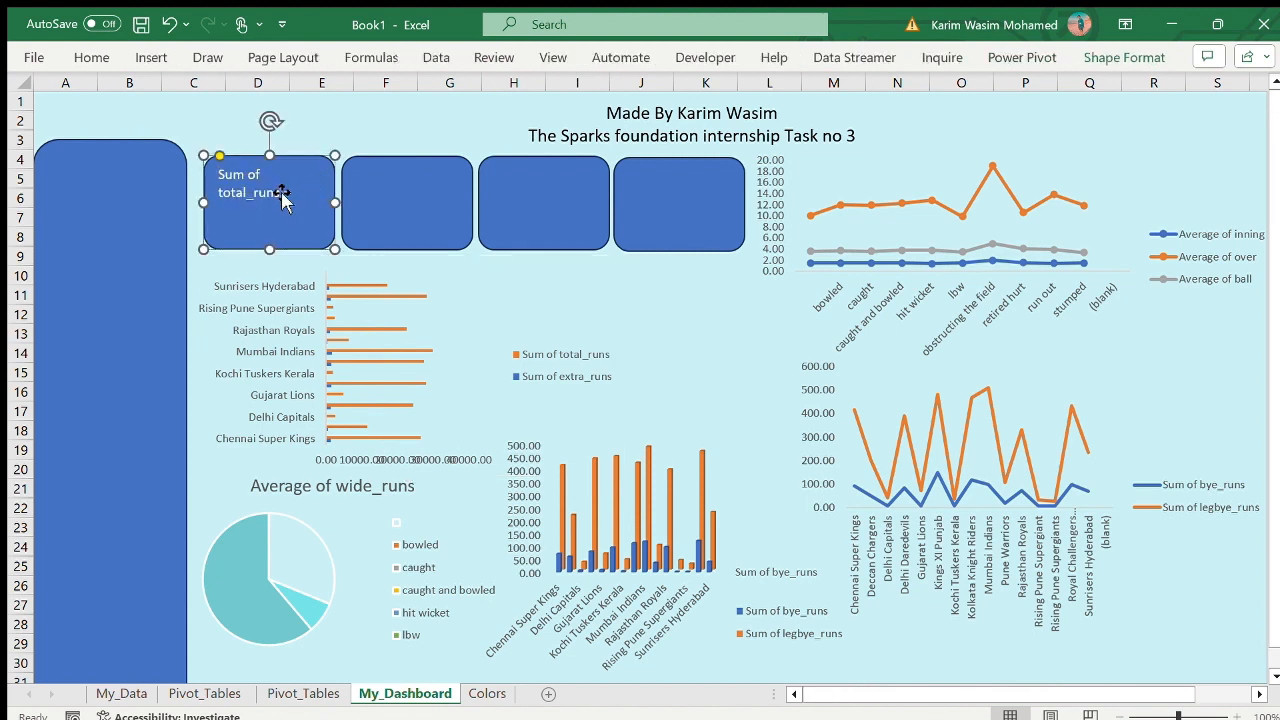
- Widen the first card toward the sidebar to fit its heading on one line, and make the heading centred and black
left_click_drag(204, 202, 191, 202)
left_click_drag(313, 175, 221, 178)
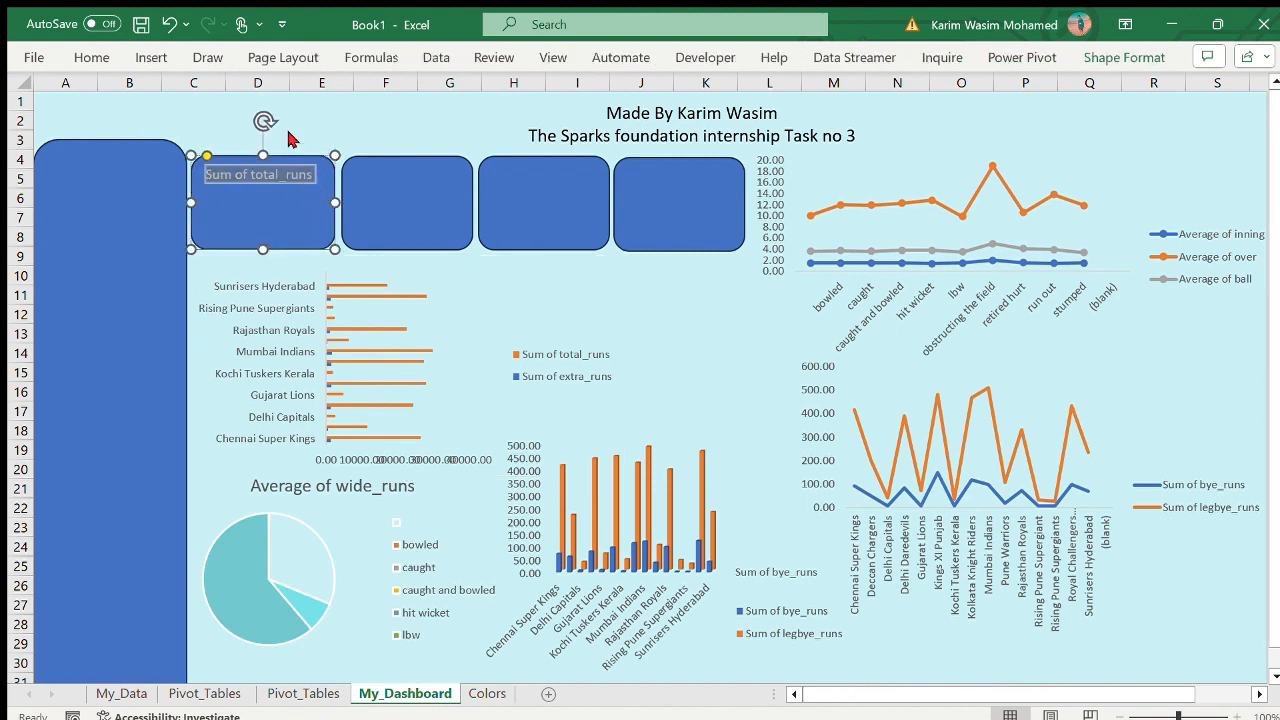
left_click(318, 175)
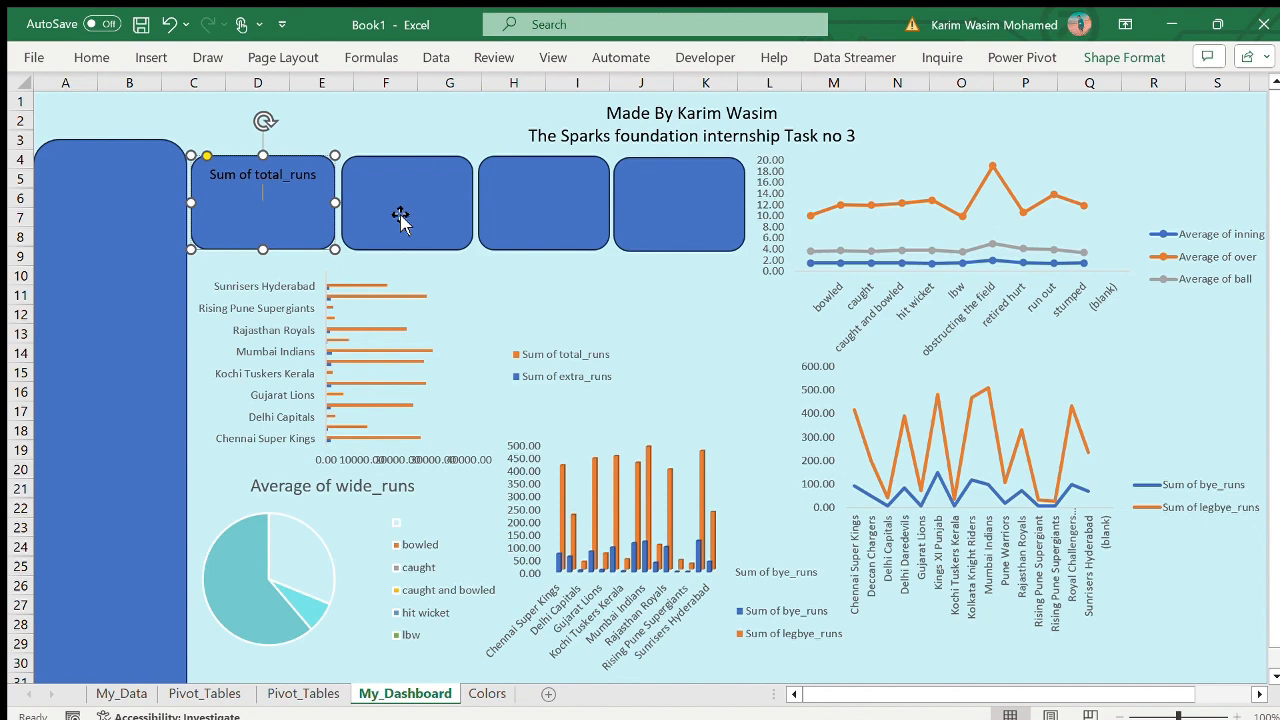
- Copy the total_runs sum from A4 into the spare cell D14 on the first Pivot_Tables sheet
left_click(303, 693)
left_click(204, 693)
left_click(133, 165)
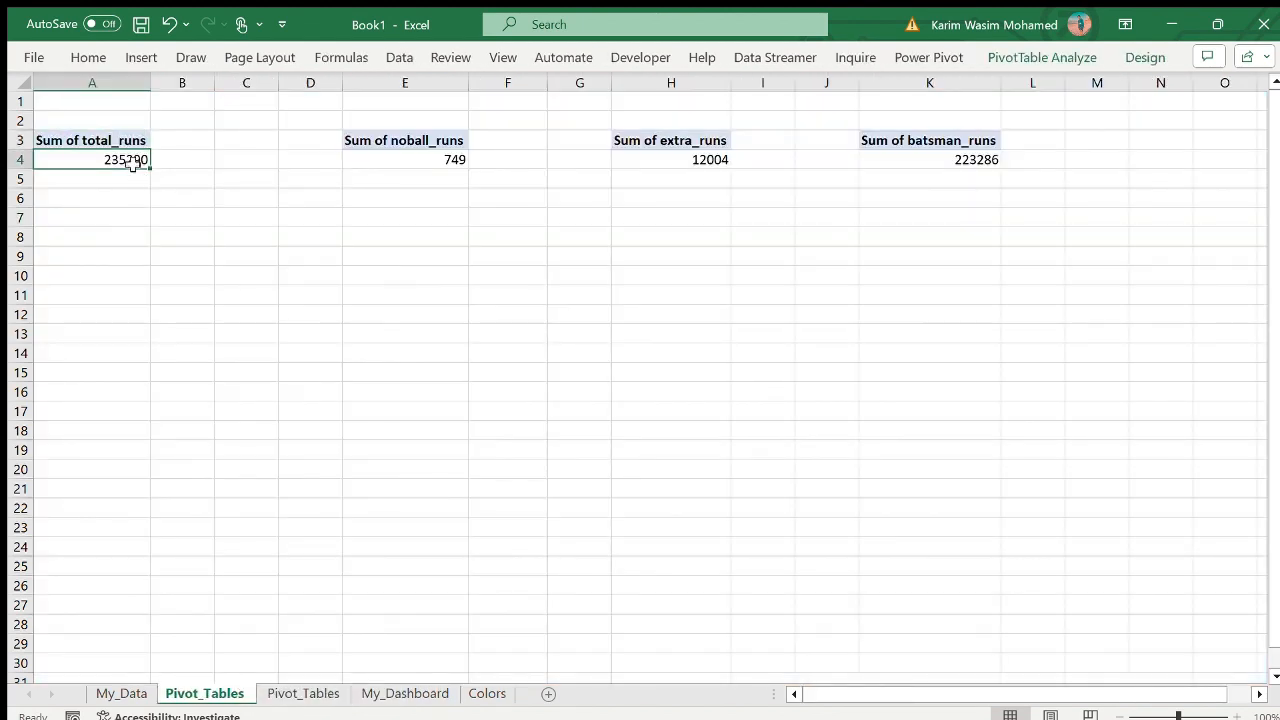
double_click(133, 162)
key("ctrl+c")
left_click(310, 353)
key("ctrl+v")
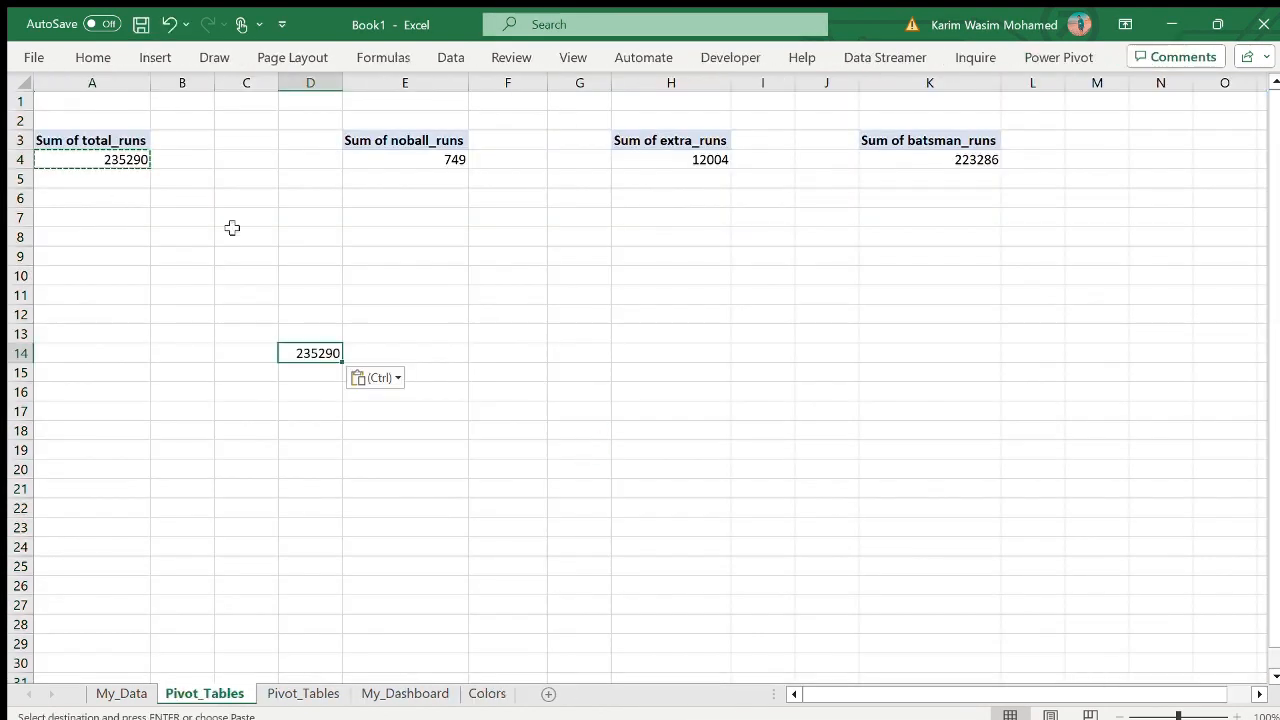
- Copy the number 235290 from D14 as text and place it below the Sum of total_runs heading in the first card
double_click(308, 356)
left_click_drag(297, 356, 343, 357)
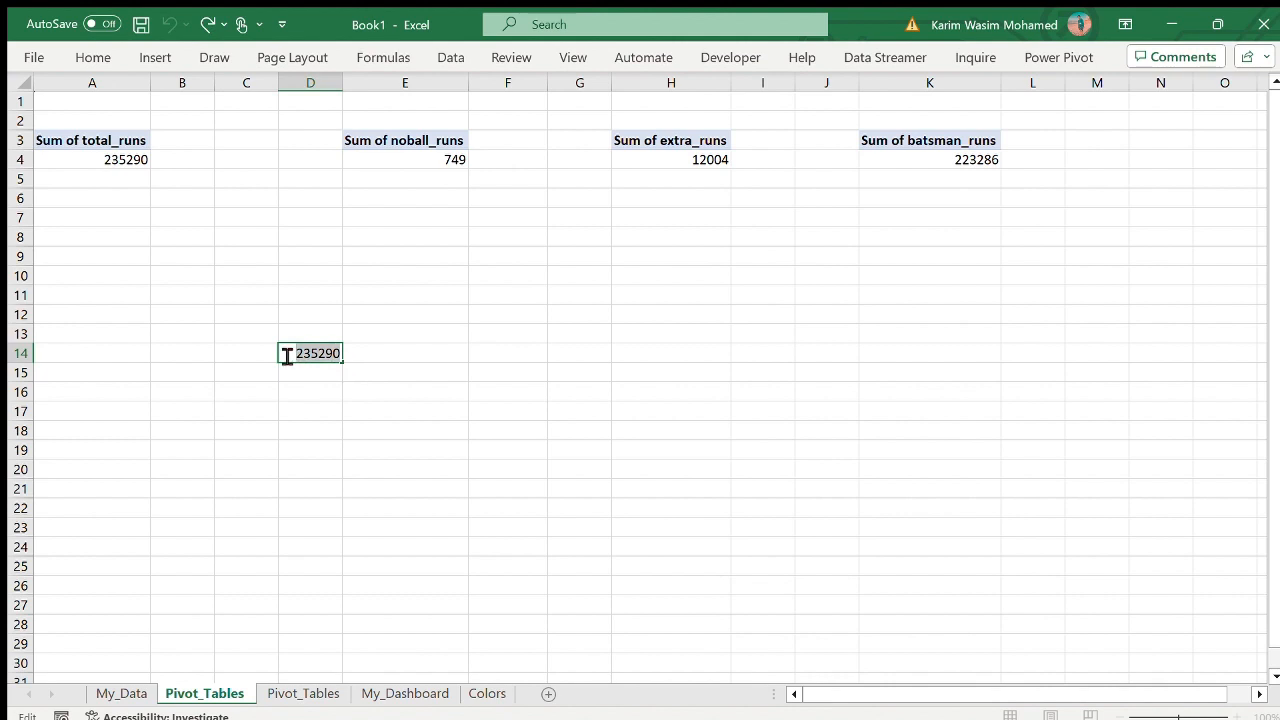
type("C")
key("Escape")
left_click(572, 412)
left_click(405, 697)
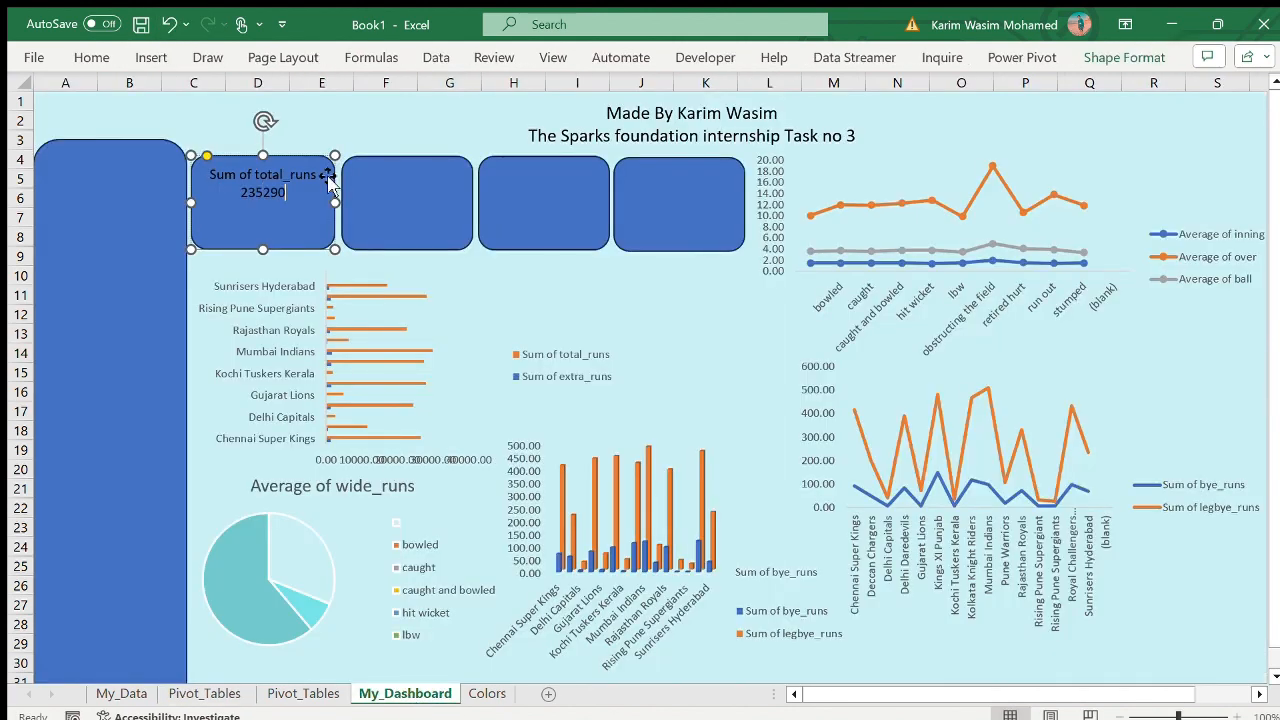
- Set the first card to no fill and no line
key("ctrl+1")
left_click(1040, 243)
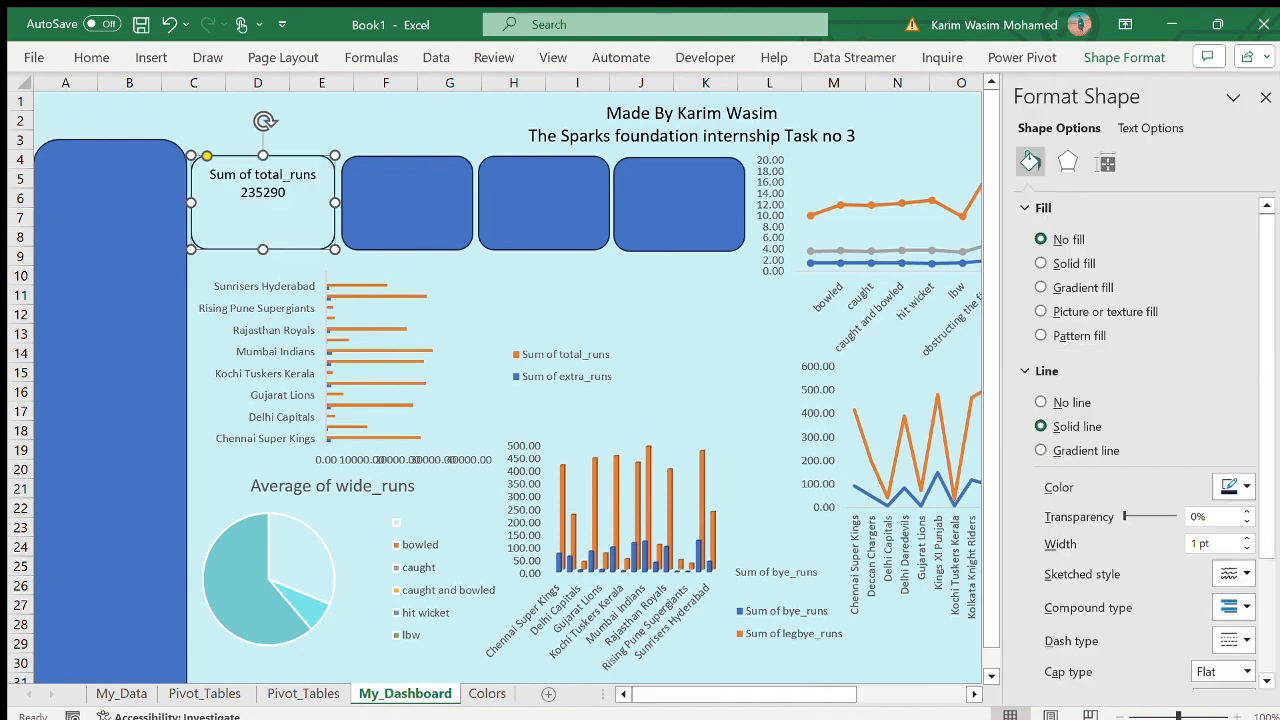
left_click(1040, 403)
left_click(1261, 100)
- Increase the font size of 235290 in the first card and move it one line further below the heading
double_click(243, 202)
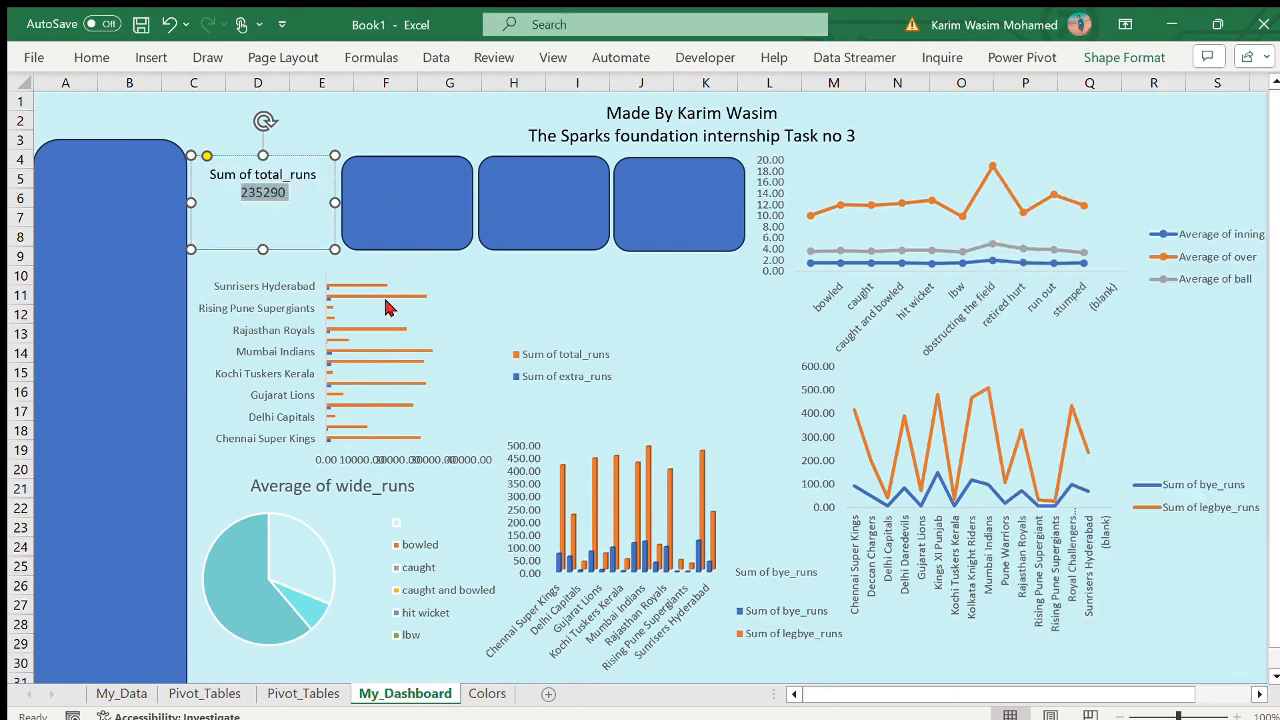
key("ctrl+shift+period")
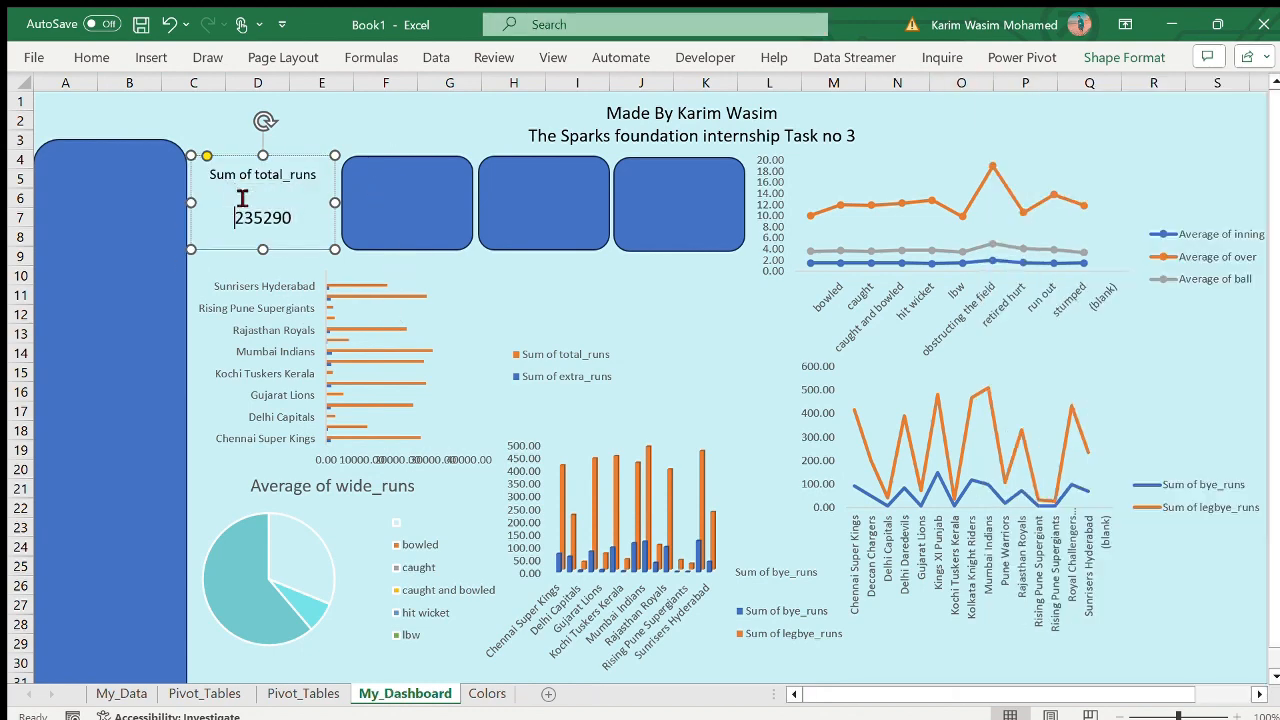
left_click(342, 118)
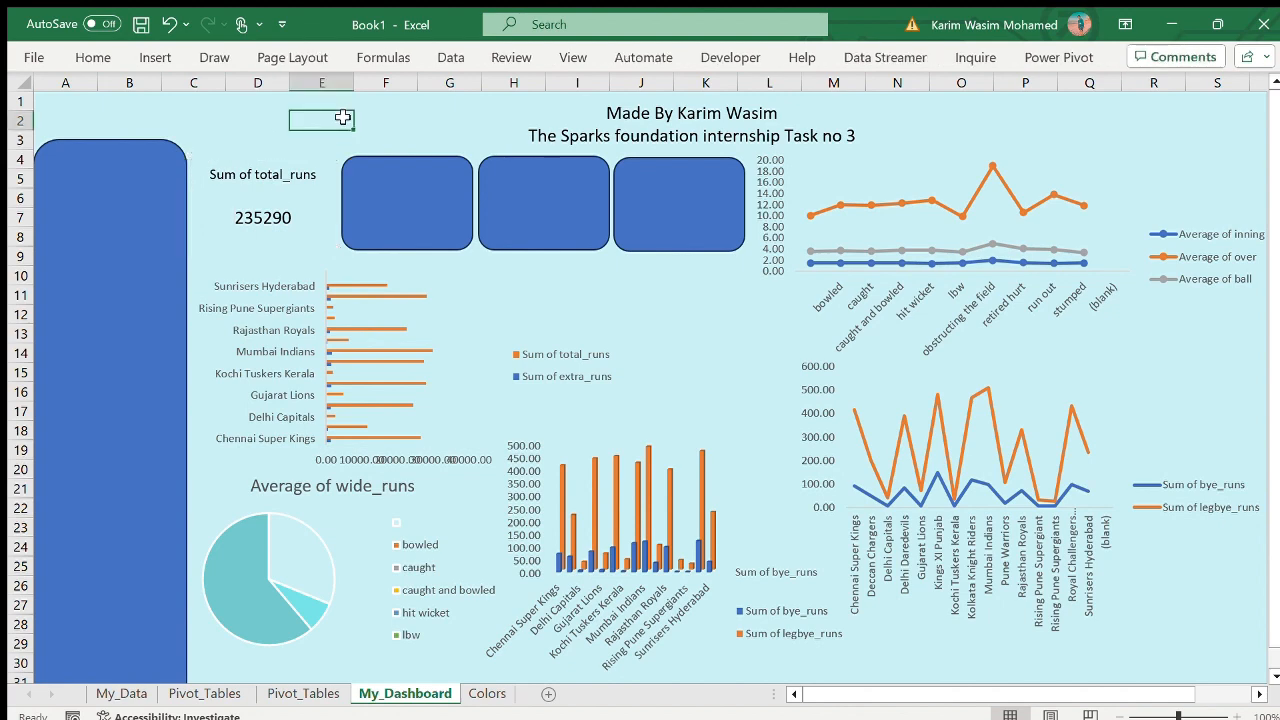
- Clear the temporary total_runs value from D14 on the first Pivot_Tables sheet
left_click(390, 204)
left_click(300, 693)
left_click(204, 693)
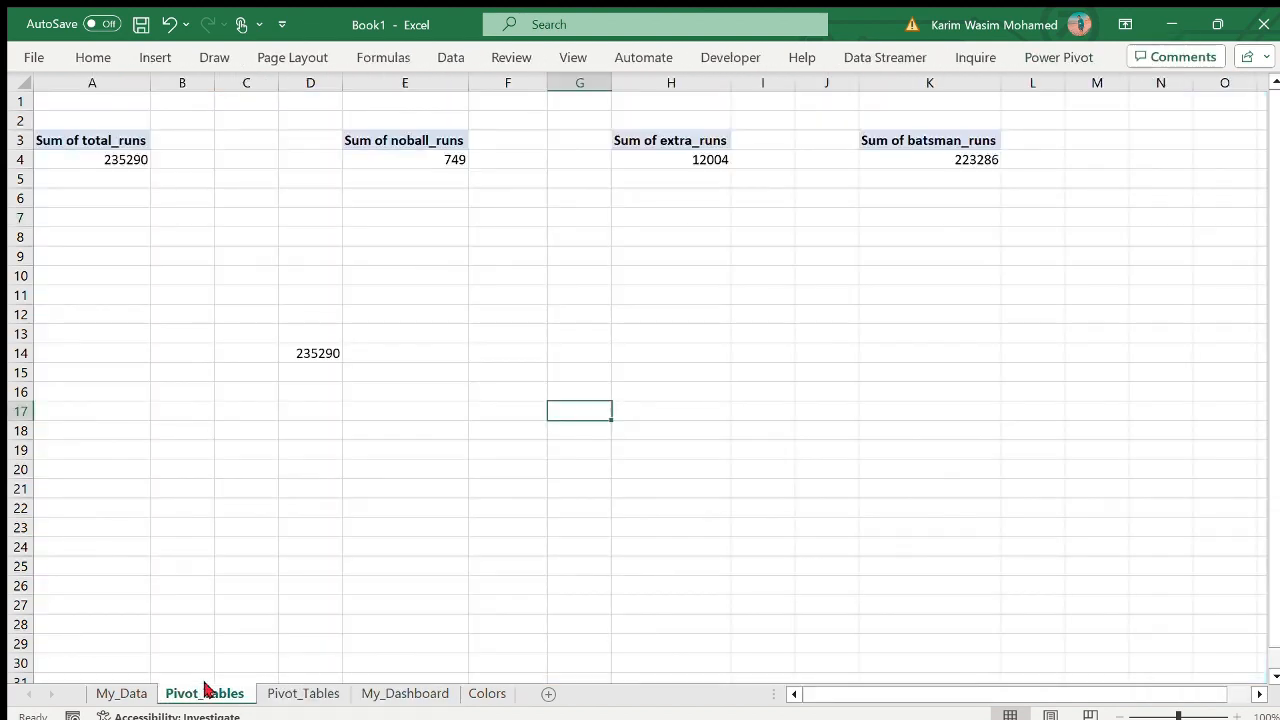
double_click(331, 359)
left_click_drag(338, 359, 266, 344)
key("BackSpace")
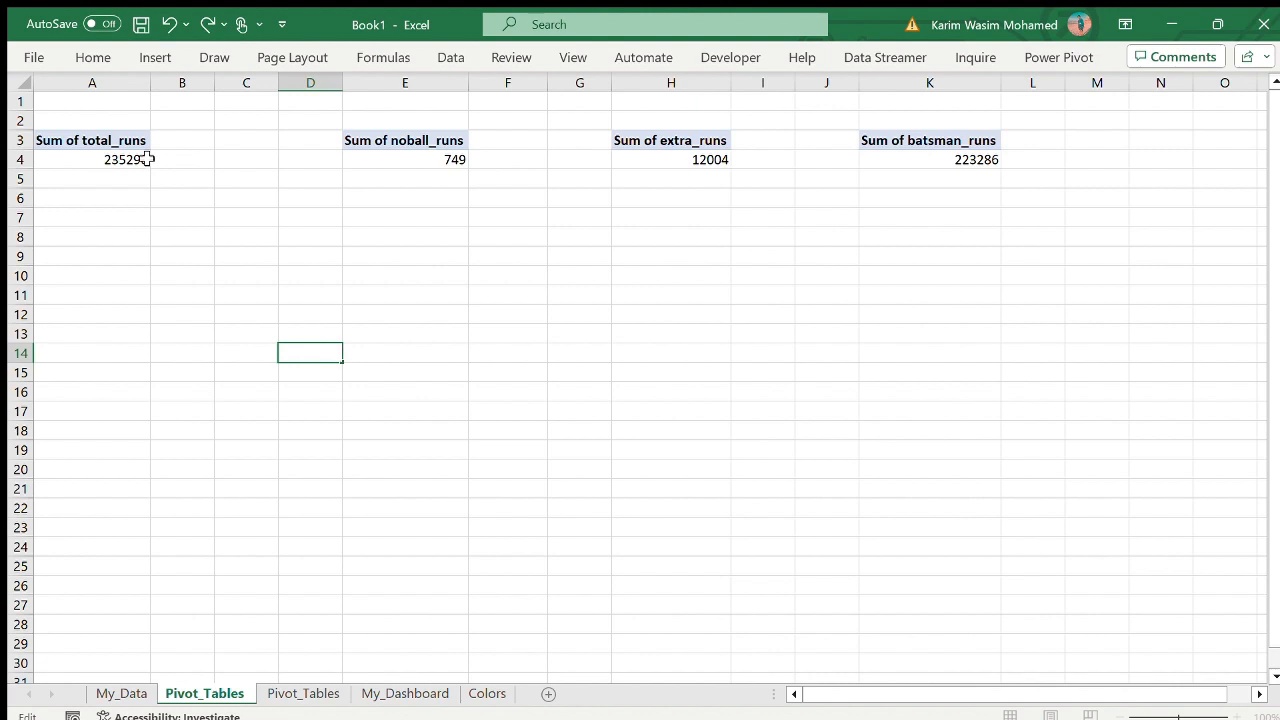
- Copy the Sum of noball_runs heading into the second card and widen the card to fit it on one line
left_click(430, 142)
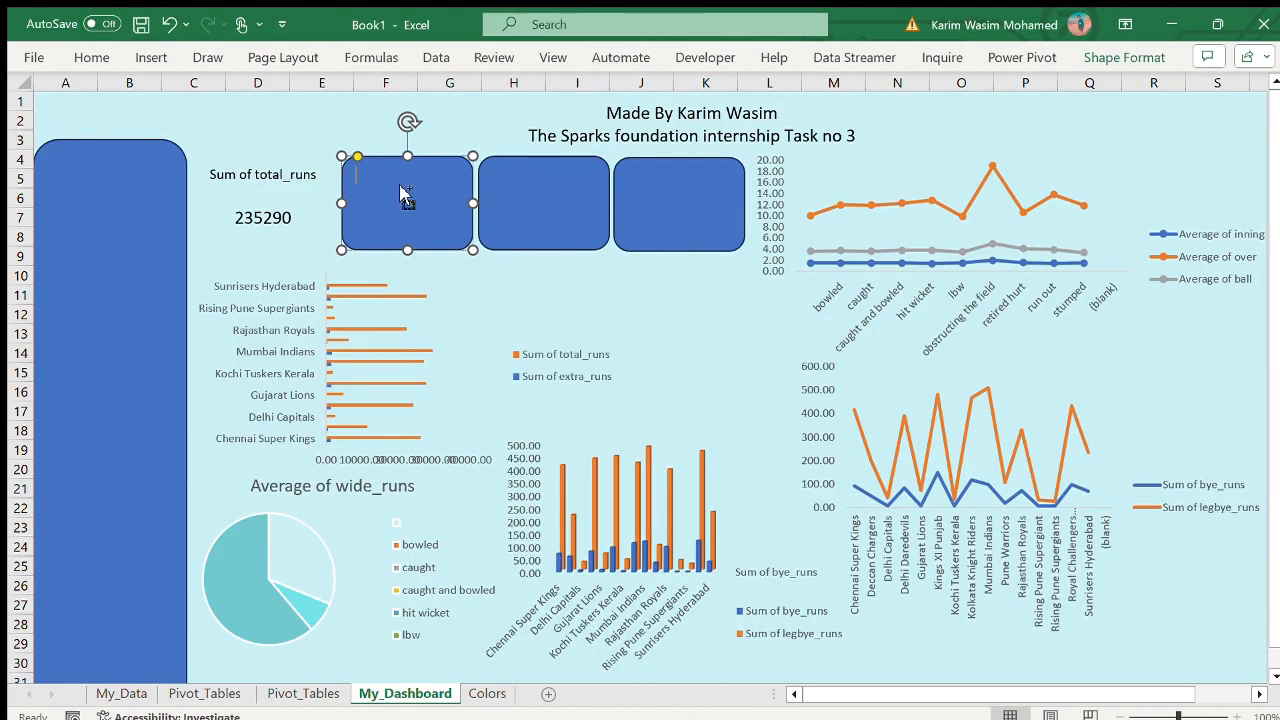
key("ctrl+v")
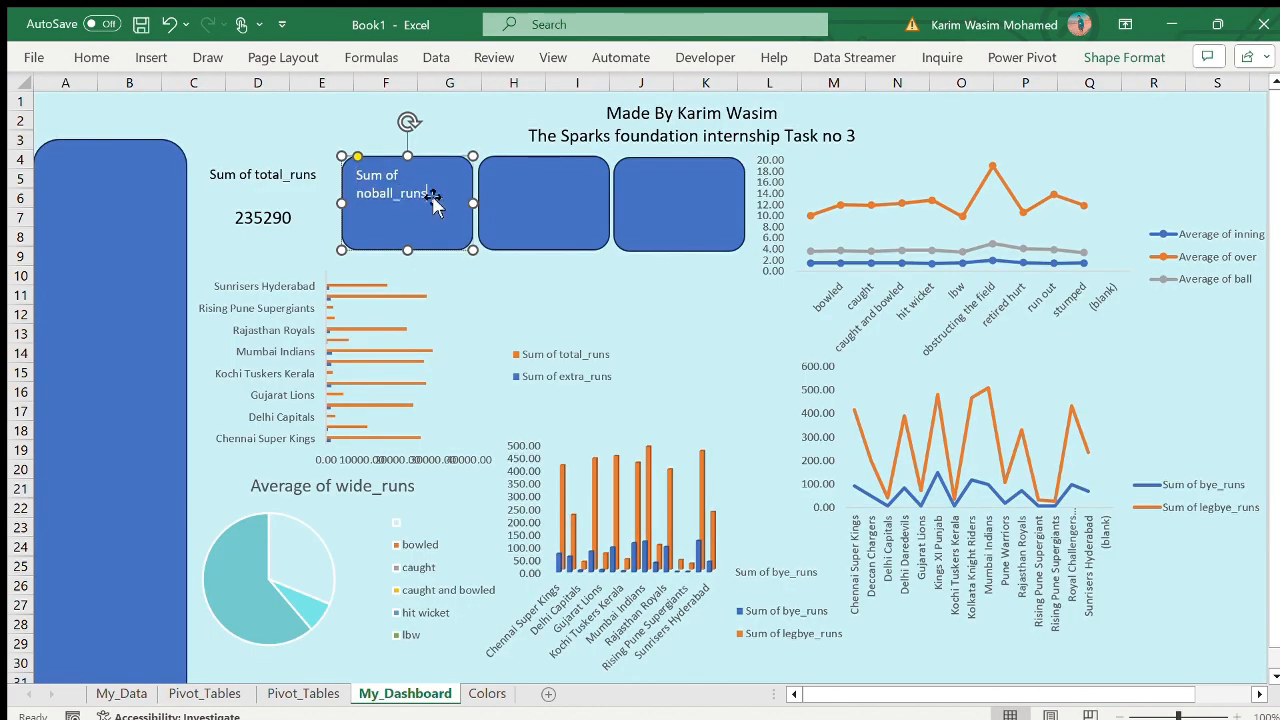
left_click_drag(342, 204, 327, 208)
- Format the second card with a centred black heading, a larger 749 below it, and no fill or outline
left_click_drag(461, 176, 340, 170)
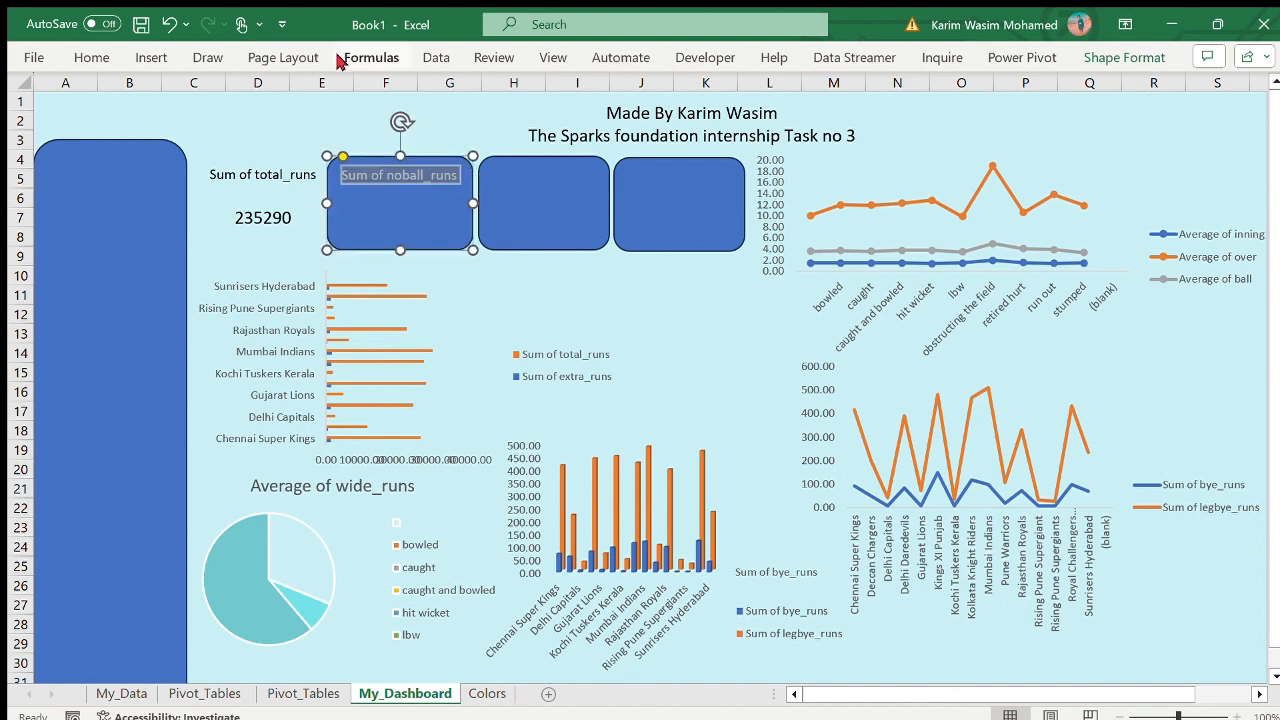
key("ctrl+shift+period")
key("ctrl+shift+period")
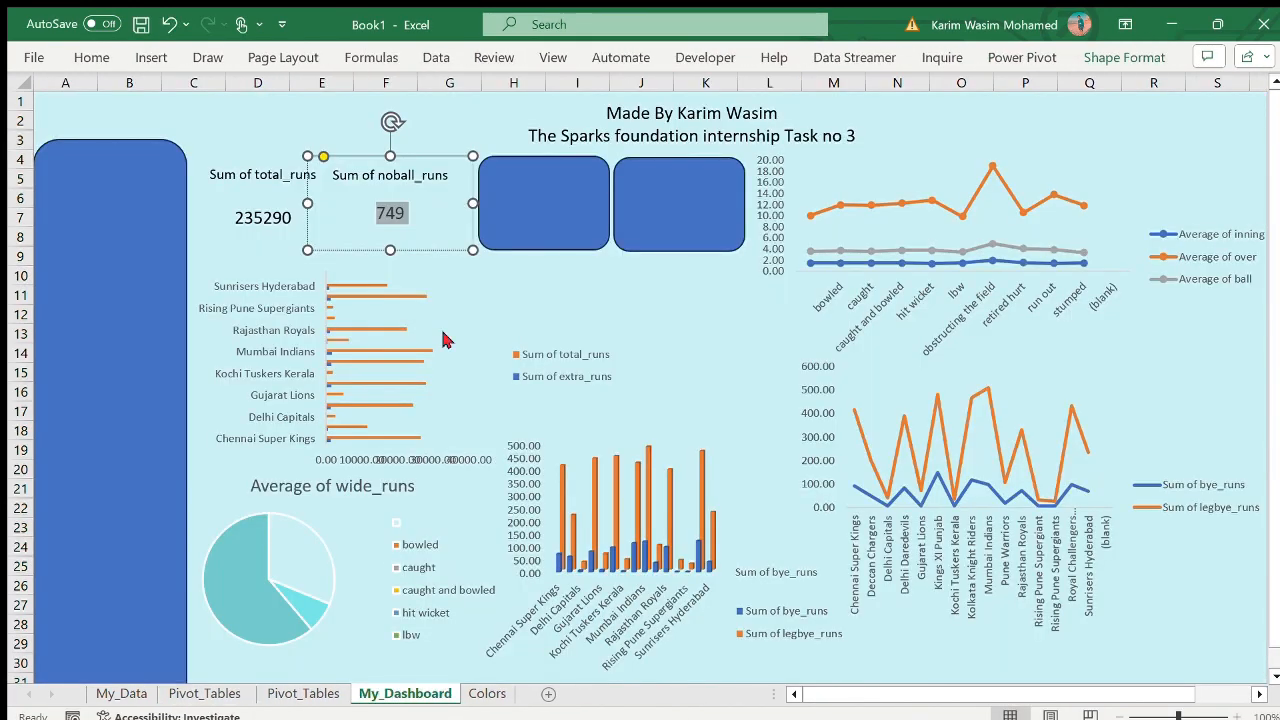
- Fill the third card with a centred black Sum of extra_runs heading above 12004, widen it, and remove its fill and outline
left_click(208, 693)
left_click(669, 137)
key("Return")
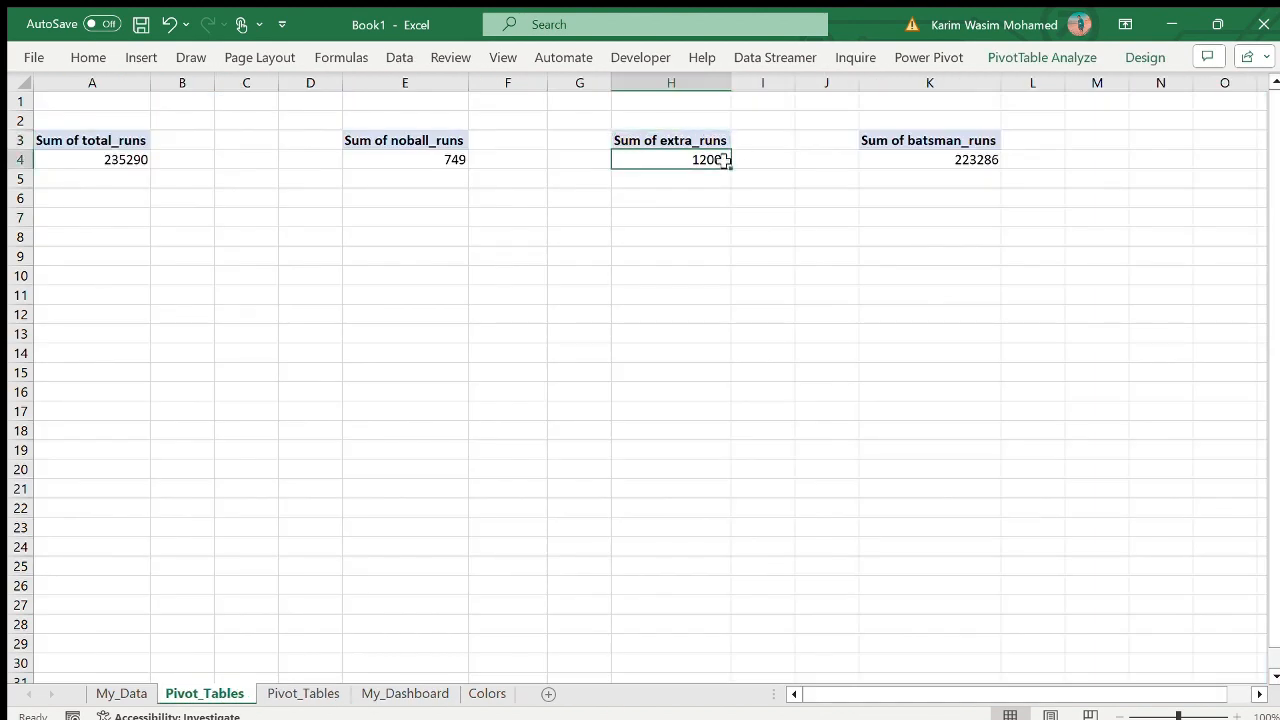
left_click(731, 469)
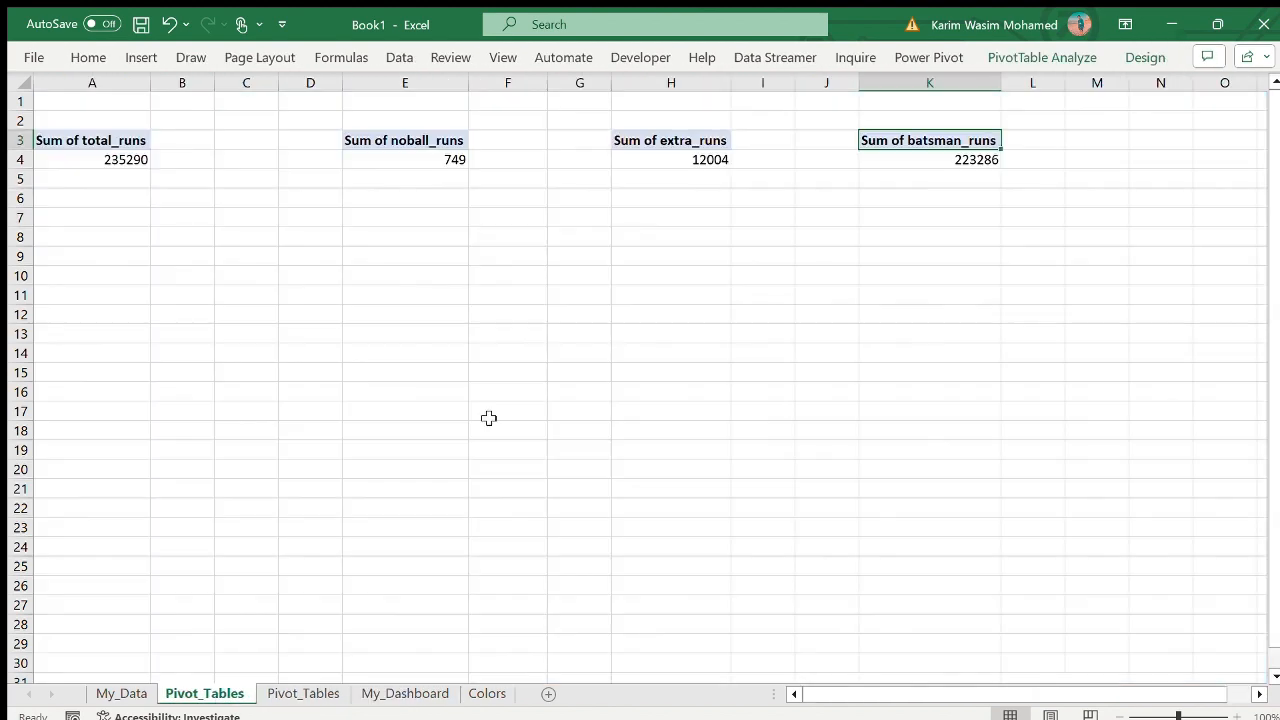
- Copy 223286 into the fourth card below its Sum of batsman_runs heading and clear the temporary value from J19
left_click(822, 453)
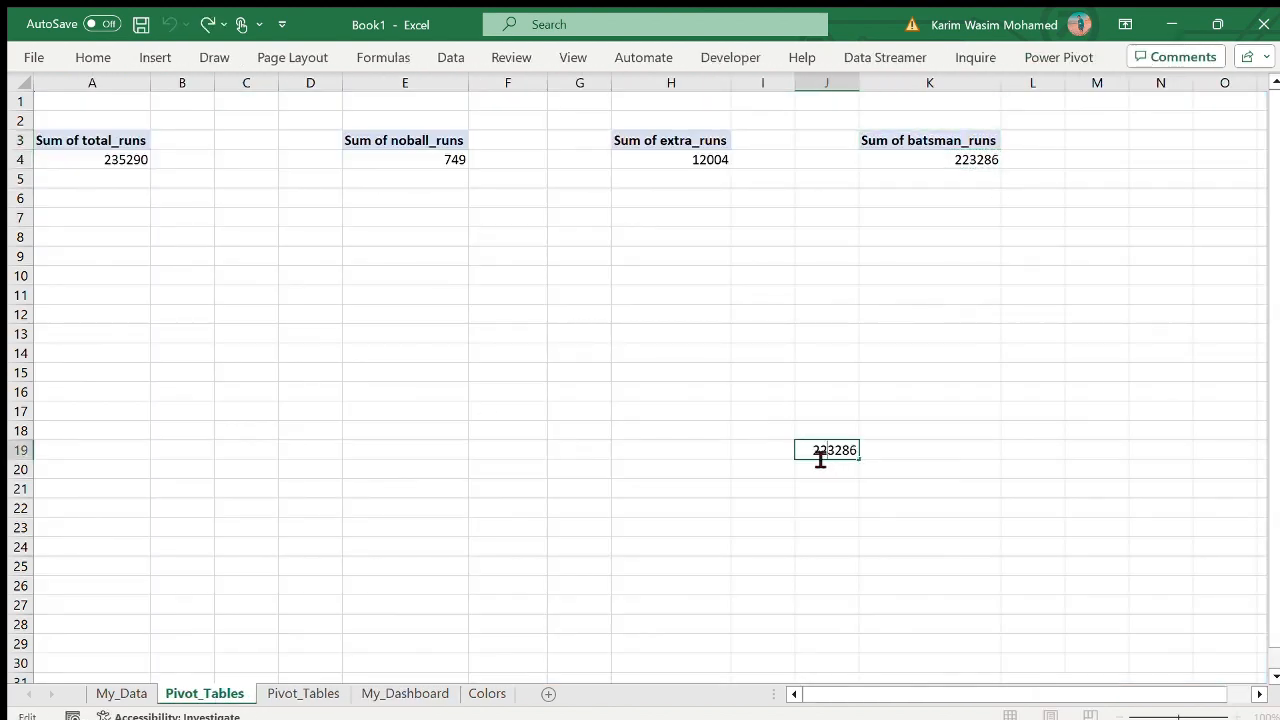
key("Delete")
left_click(875, 415)
- Hide the gridlines on the first Pivot_Tables sheet
left_click(503, 58)
left_click(456, 118)
left_click(532, 118)
left_click(401, 696)
left_click(212, 690)
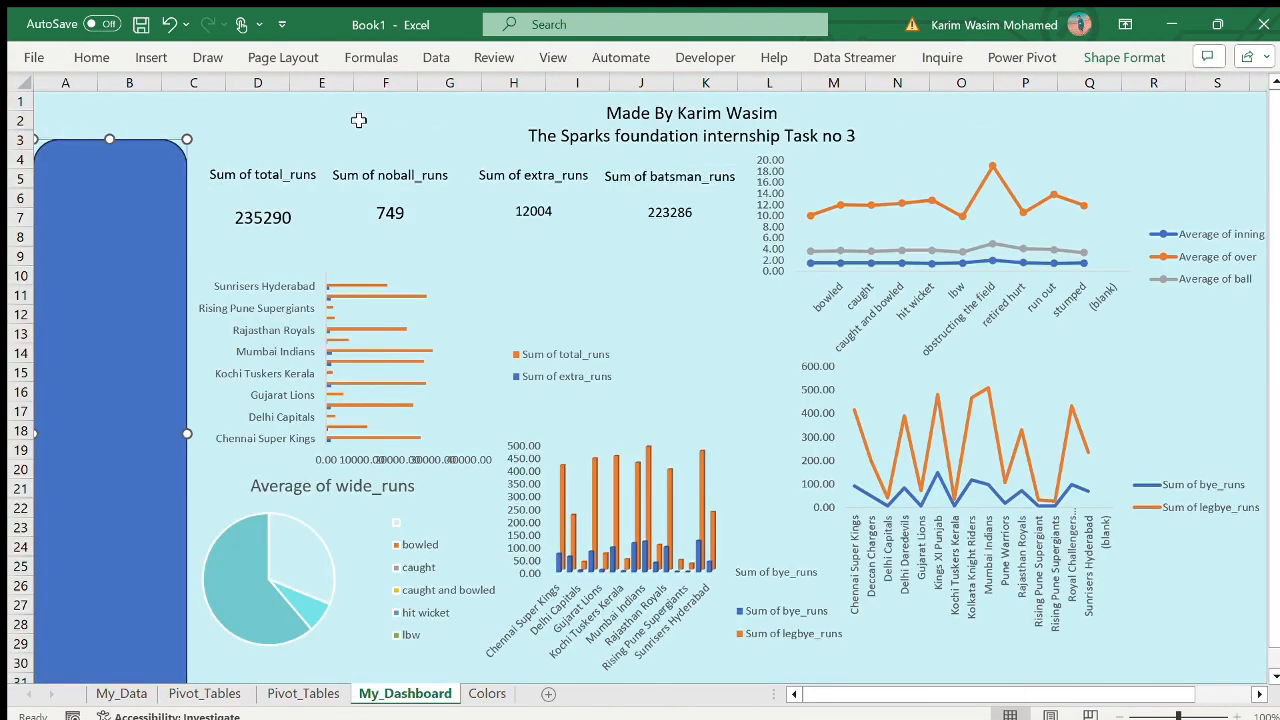
- Insert batting_team, bowling_team, player_dismissed, dismissal_kind and fielder slicers for the Average of inning PivotTable on the second Pivot_Tables sheet
left_click(757, 407)
left_click(866, 398)
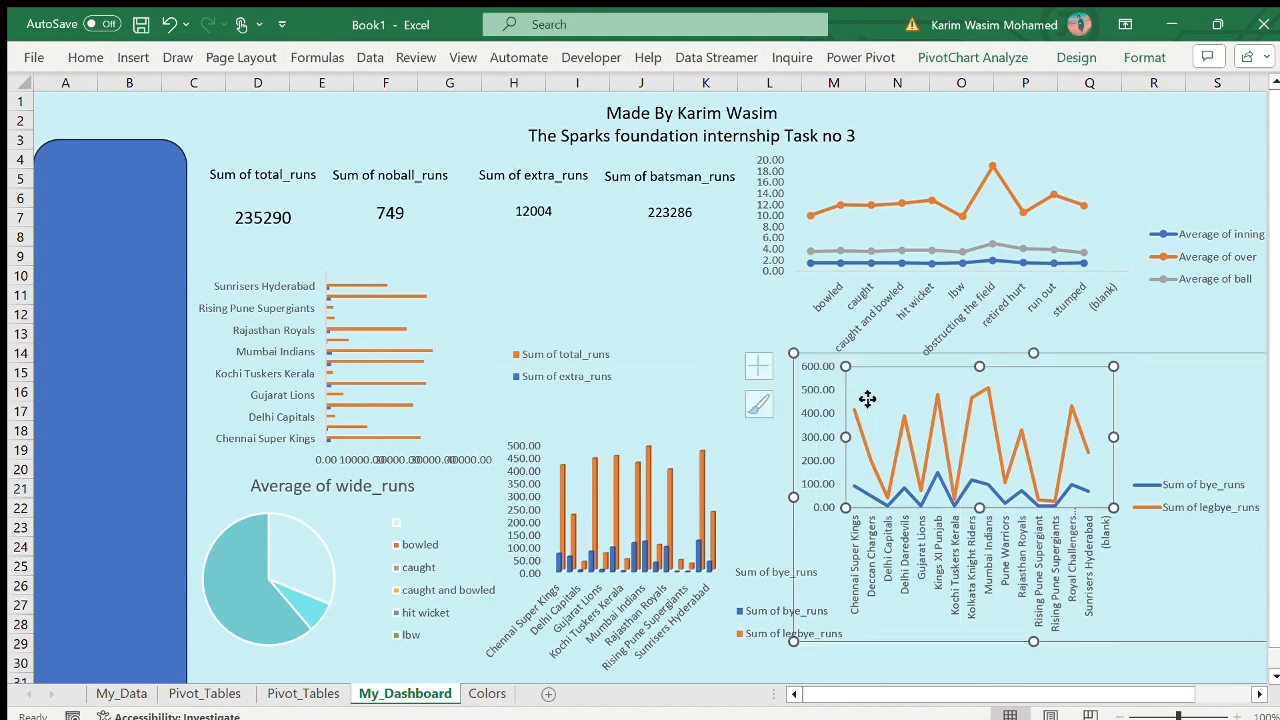
left_click(708, 404)
left_click(972, 58)
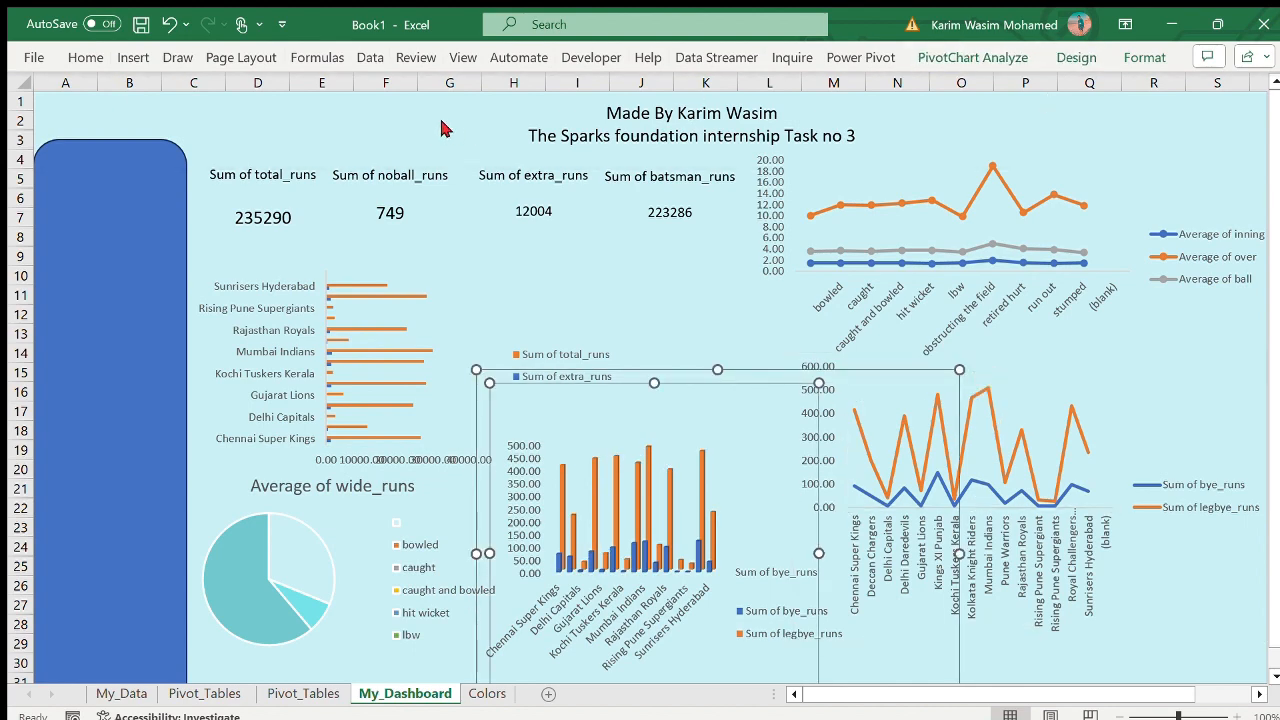
left_click(305, 694)
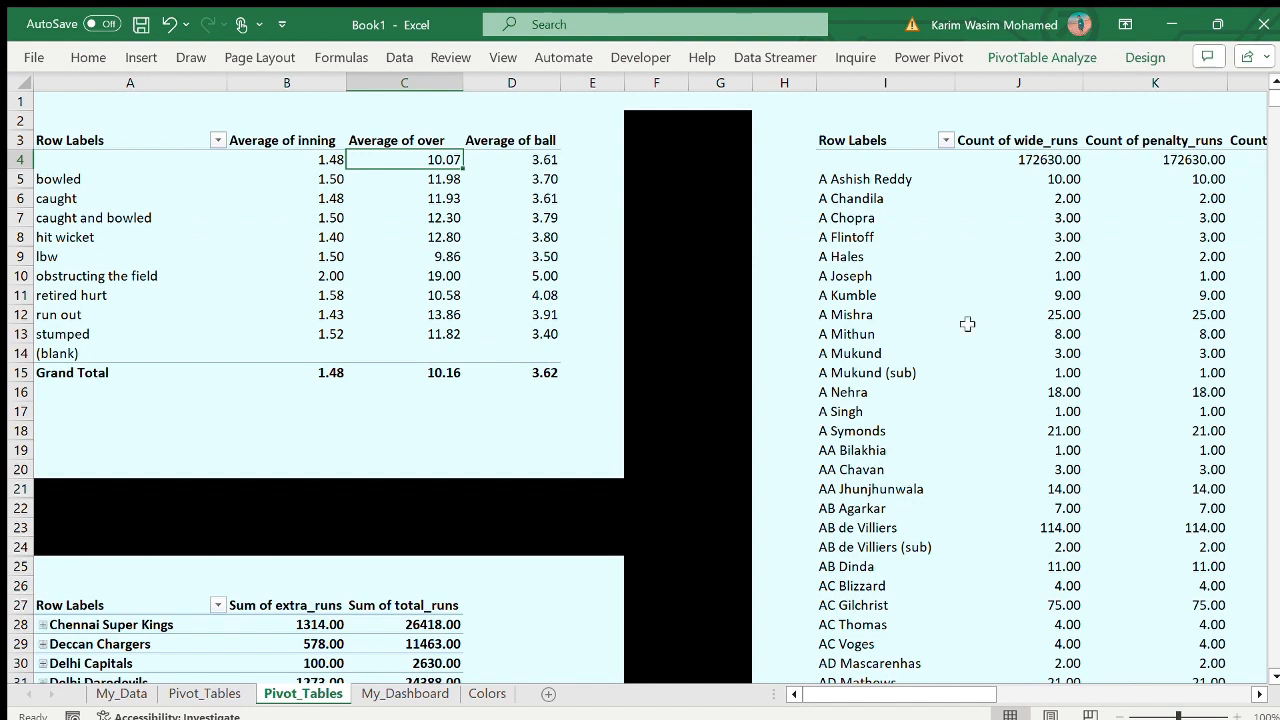
left_click(1020, 60)
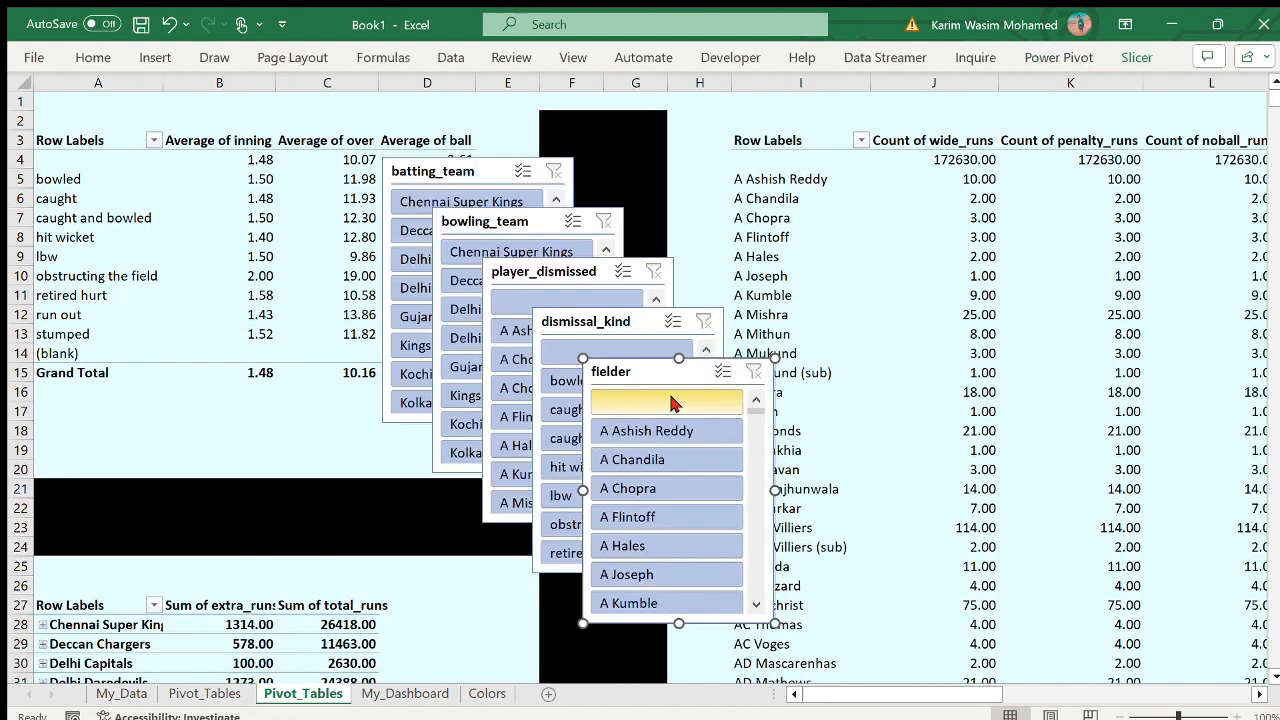
- Spread the overlapping fielder, dismissal_kind, player_dismissed and bowling_team slicers apart on the sheet
left_click_drag(640, 369, 905, 334)
left_click_drag(520, 320, 770, 174)
left_click_drag(556, 287, 386, 334)
left_click_drag(511, 228, 610, 322)
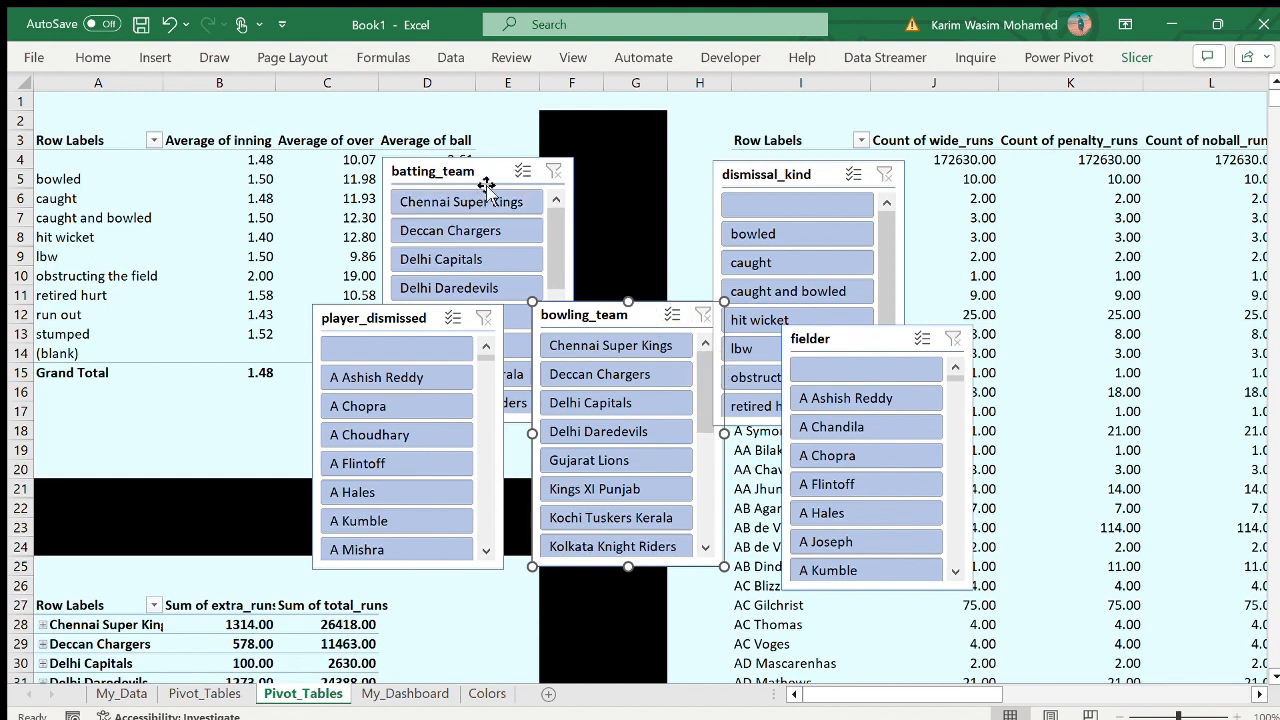
- Move the bowling_team slicer from the second Pivot_Tables sheet onto the sidebar of My_Dashboard
key("Delete")
left_click(169, 24)
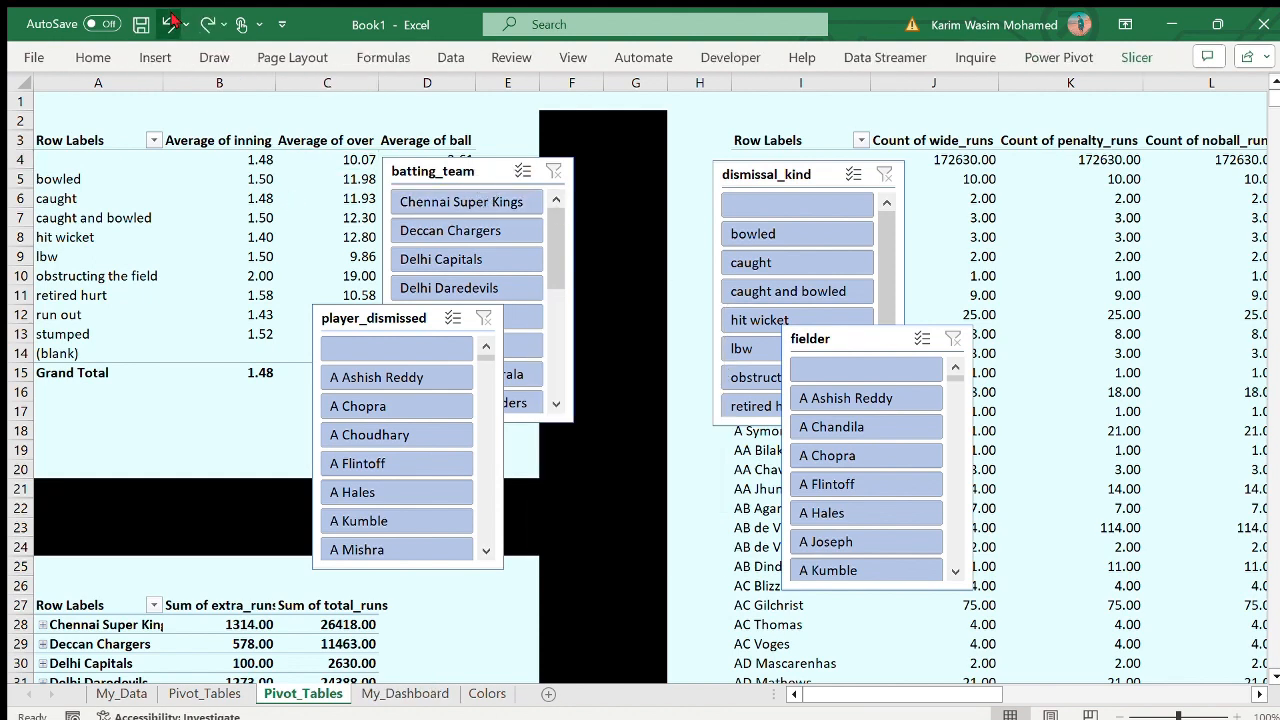
left_click(169, 24)
left_click(207, 24)
key("Delete")
left_click(405, 694)
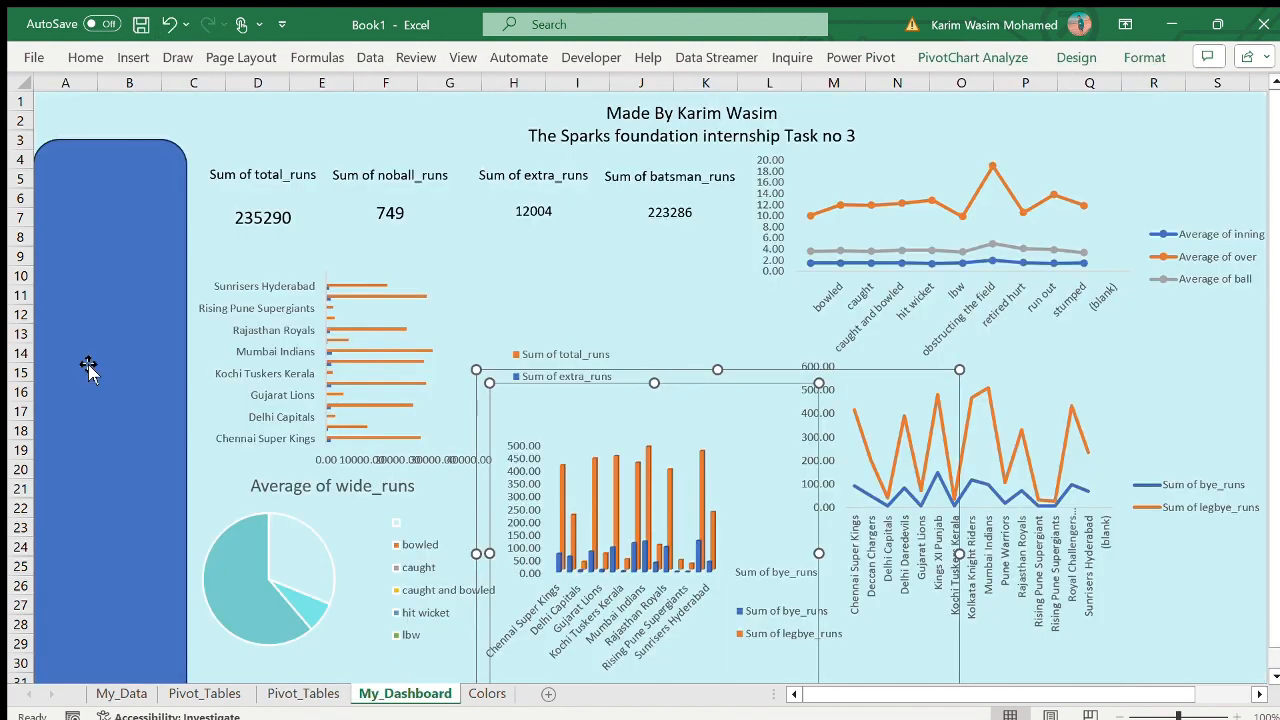
left_click(90, 364)
key("ctrl+v")
left_click_drag(167, 155, 168, 315)
- Remove the fill and outline from the dashboard's sidebar shape
left_click(124, 177)
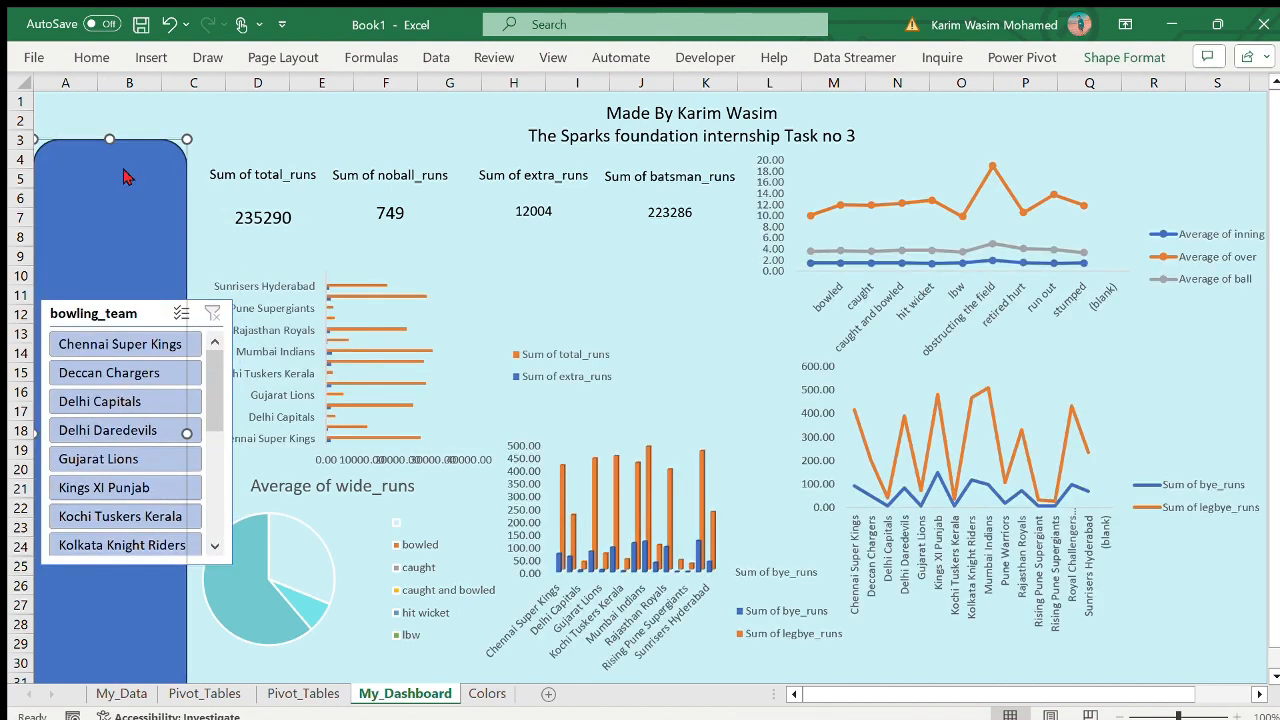
key("ctrl+1")
left_click(1066, 234)
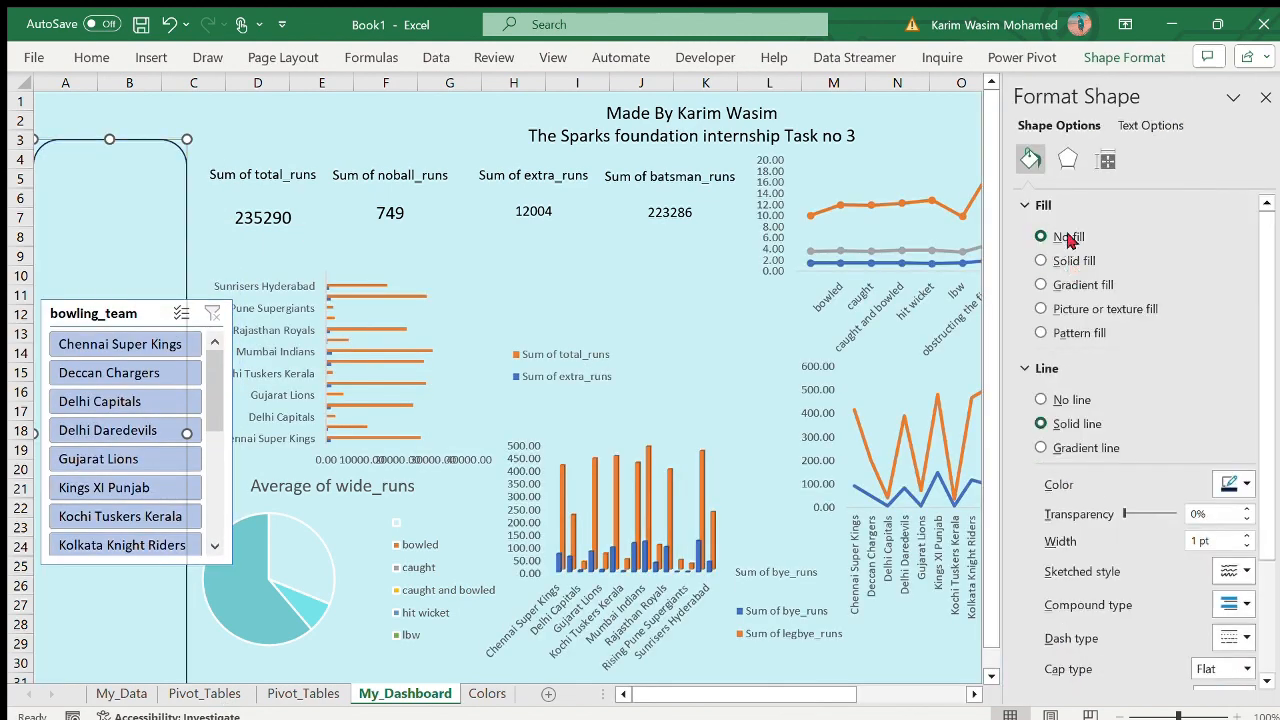
left_click(1258, 94)
- Place the bowling_team slicer in the corner at A1, shrink it to the sidebar width, shorten it and arrange its buttons in two columns
left_click_drag(150, 322, 144, 119)
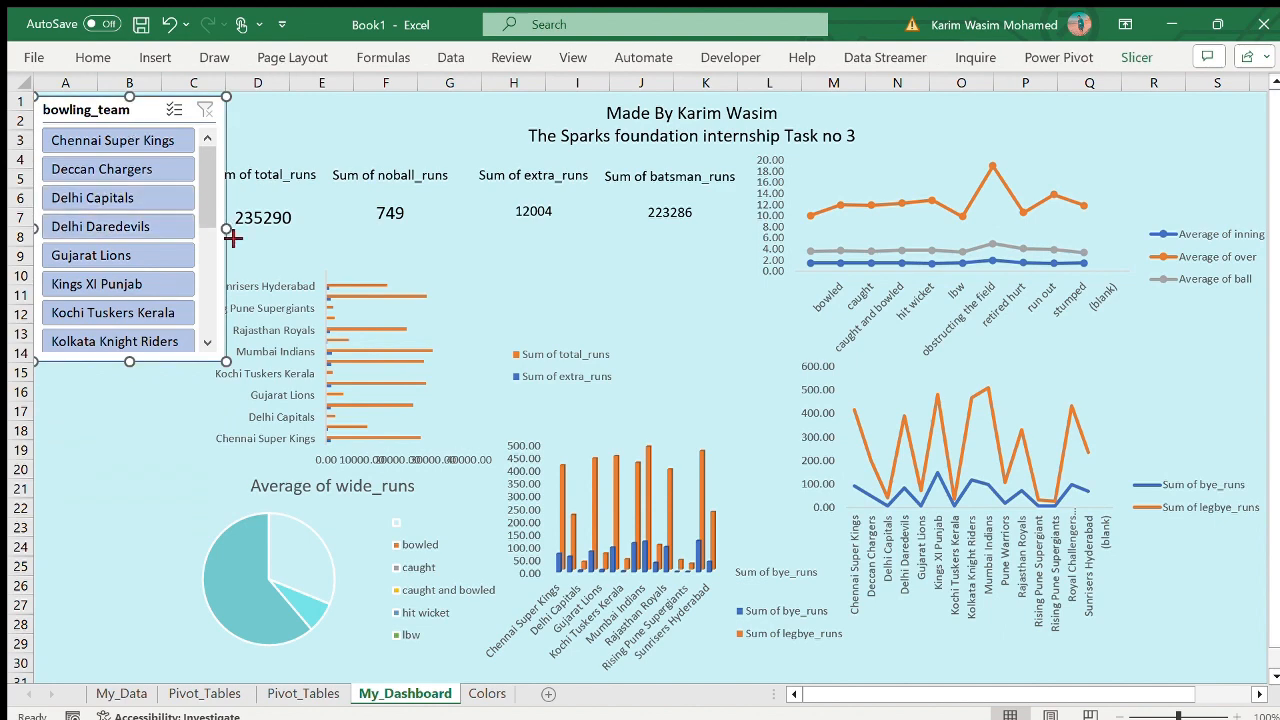
left_click_drag(227, 232, 184, 225)
left_click_drag(103, 362, 103, 302)
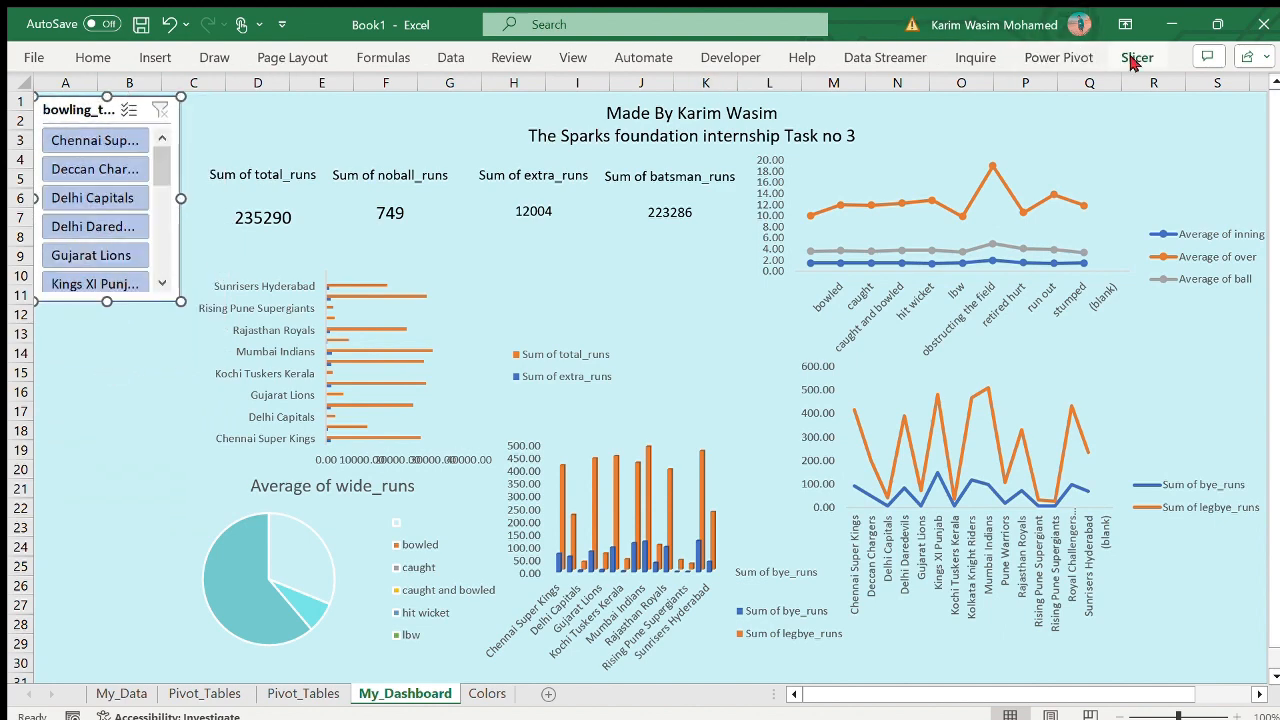
left_click(1079, 73)
left_click(360, 304)
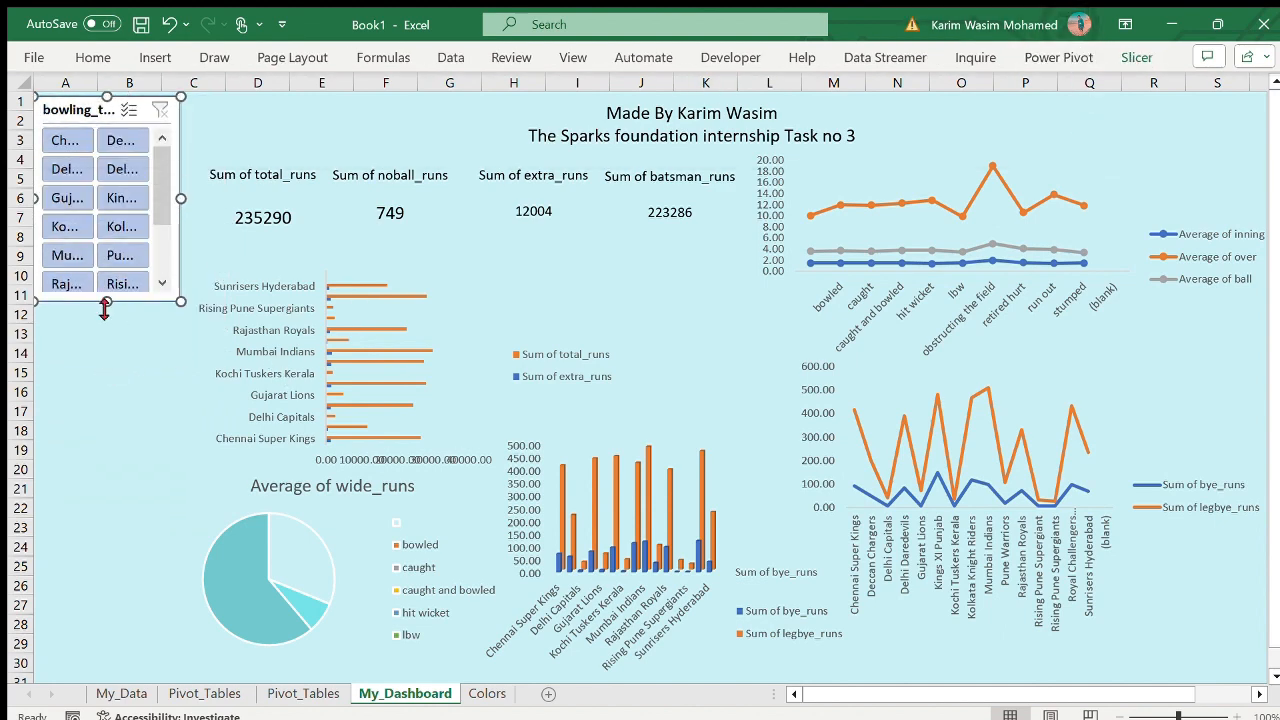
mouse_move(106, 303)
left_mouse_down()
mouse_move(98, 179)
mouse_move(105, 285)
left_mouse_up()
- Move the dismissal_kind slicer from the second Pivot_Tables sheet to My_Dashboard and place it directly below the bowling_team slicer
left_click(304, 692)
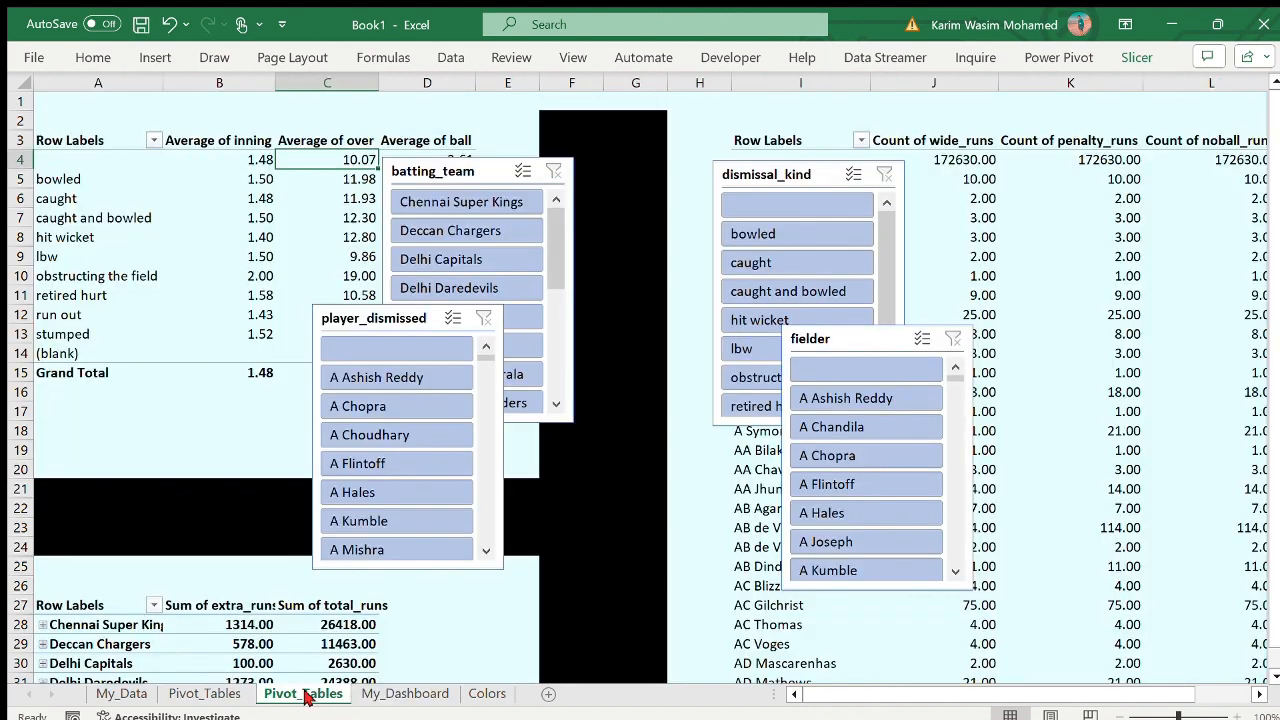
left_click(806, 172)
key("Delete")
key("ctrl+Page_Down")
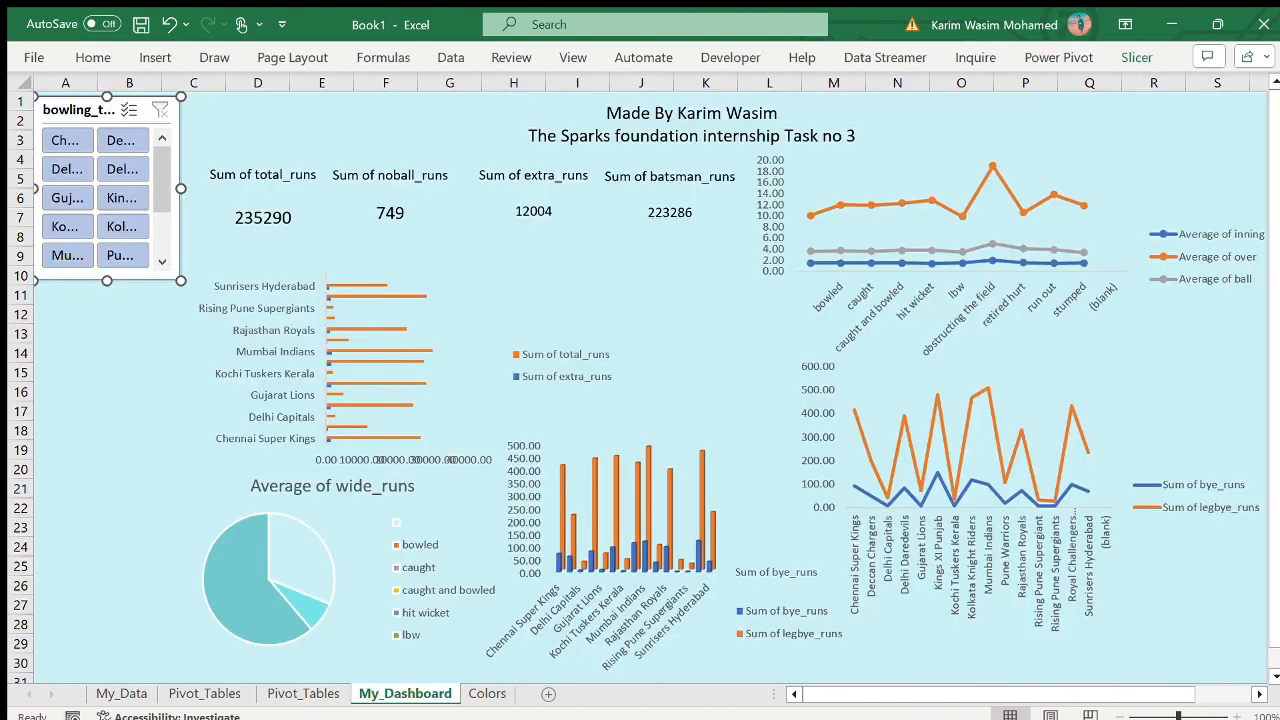
key("ctrl+v")
left_click_drag(149, 108, 138, 297)
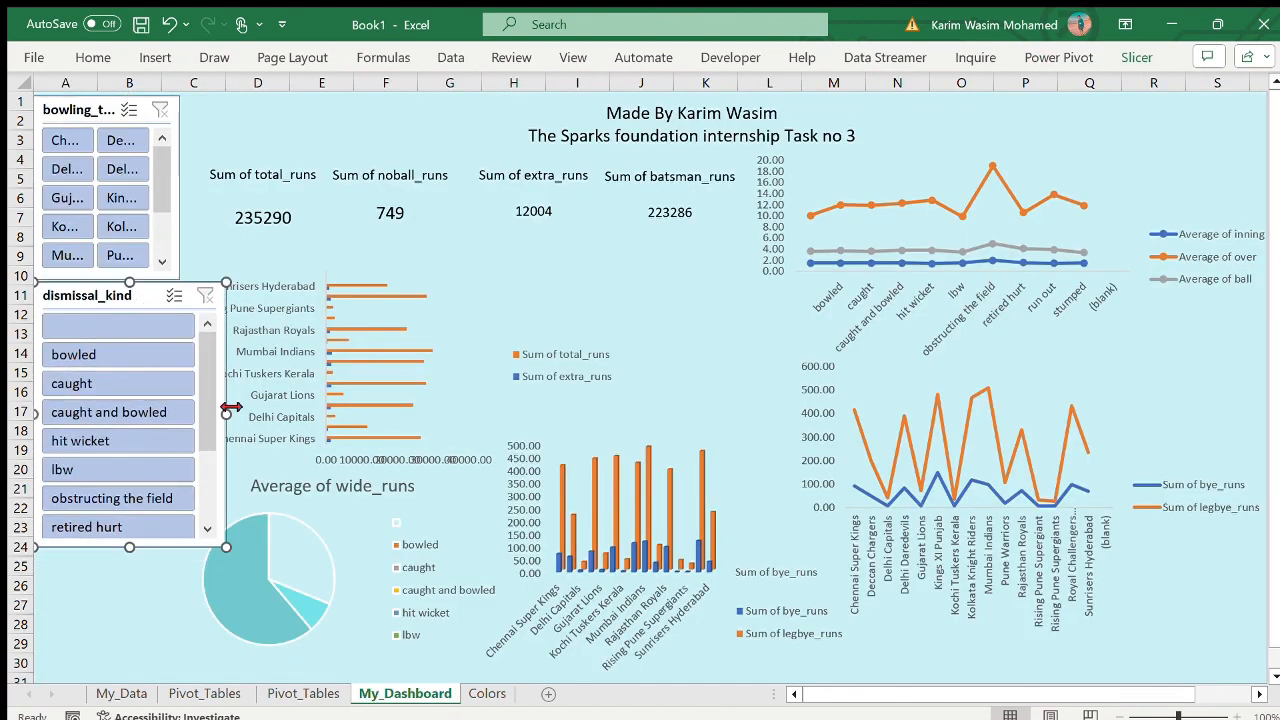
- Narrow the dismissal_kind slicer to match the one above, arrange its buttons in two columns and shorten it
left_click_drag(222, 409, 185, 403)
left_click(1120, 66)
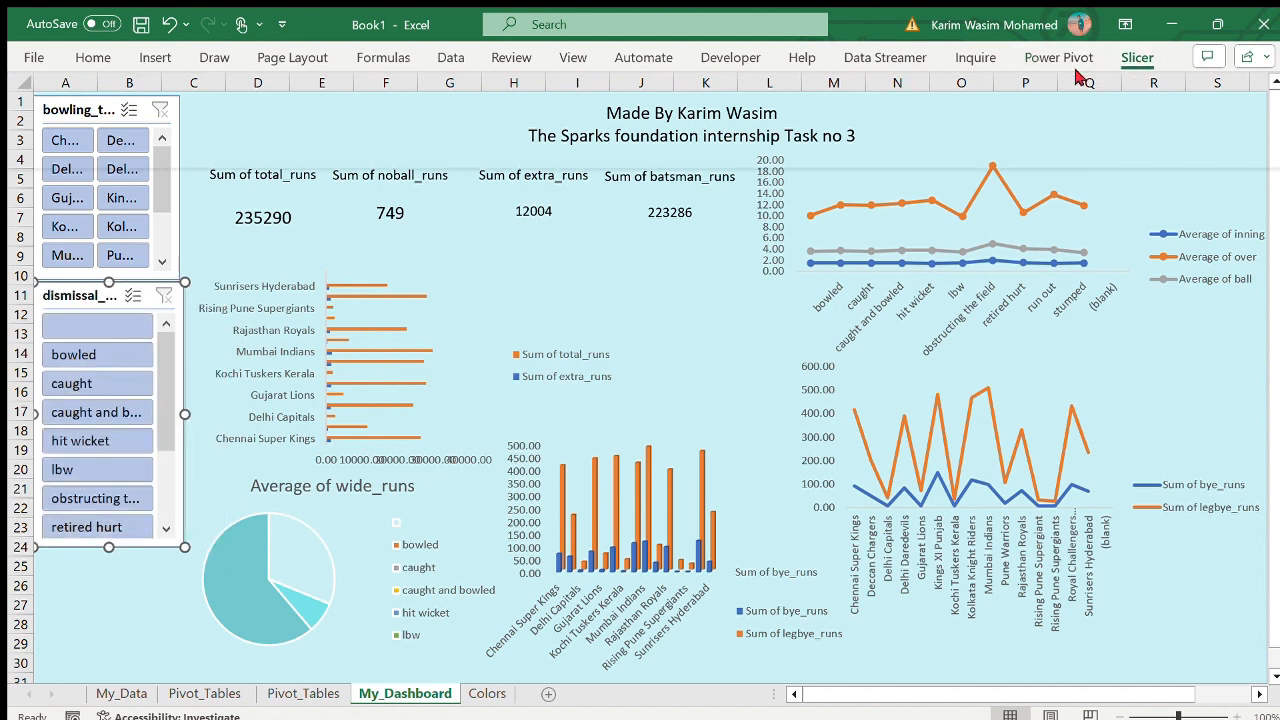
left_click_drag(108, 547, 111, 462)
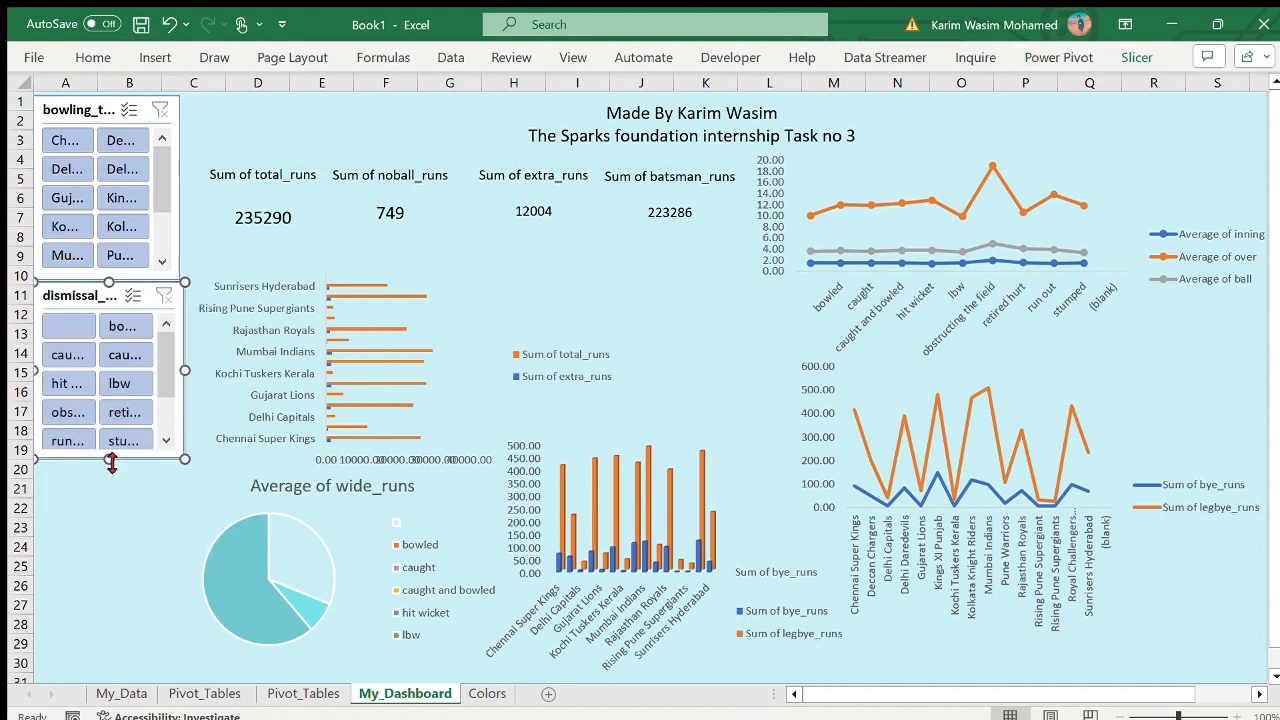
left_click(215, 190)
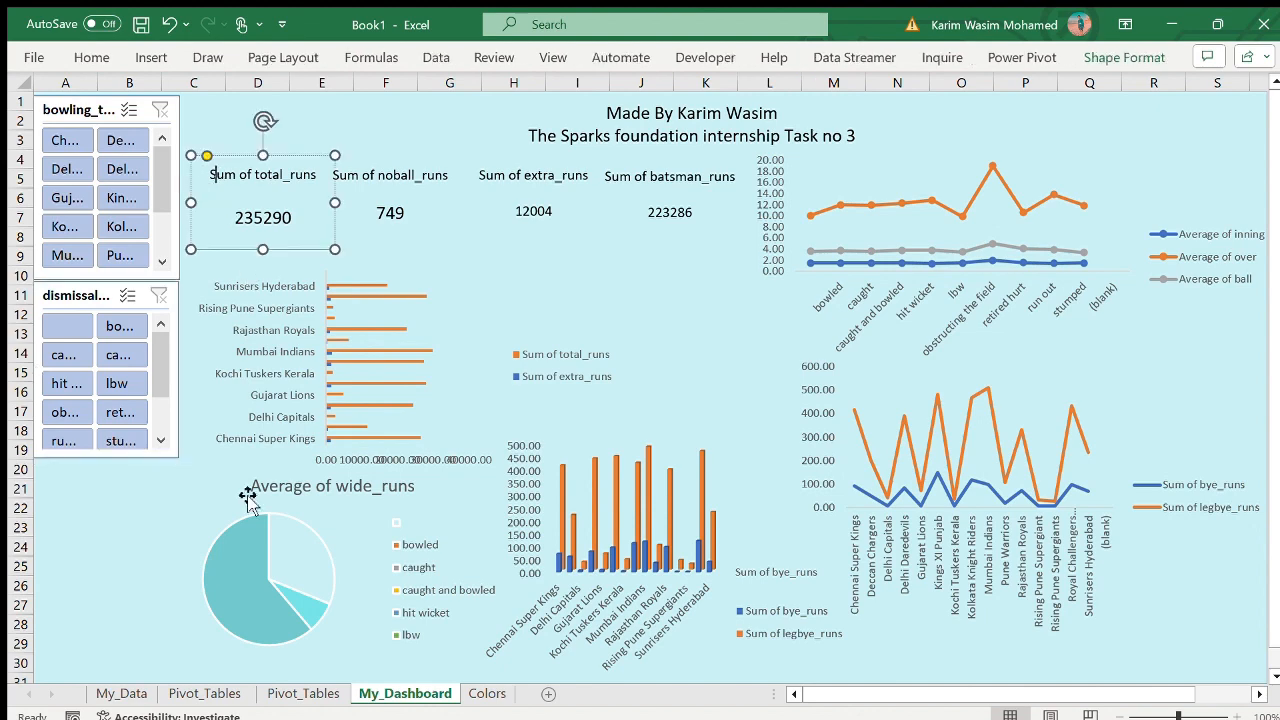
- Move the fielder slicer from the second Pivot_Tables sheet to My_Dashboard and place it directly below the dismissal_kind slicer
left_click(138, 506)
left_click(303, 693)
left_click(932, 317)
key("ctrl+x")
left_click(405, 693)
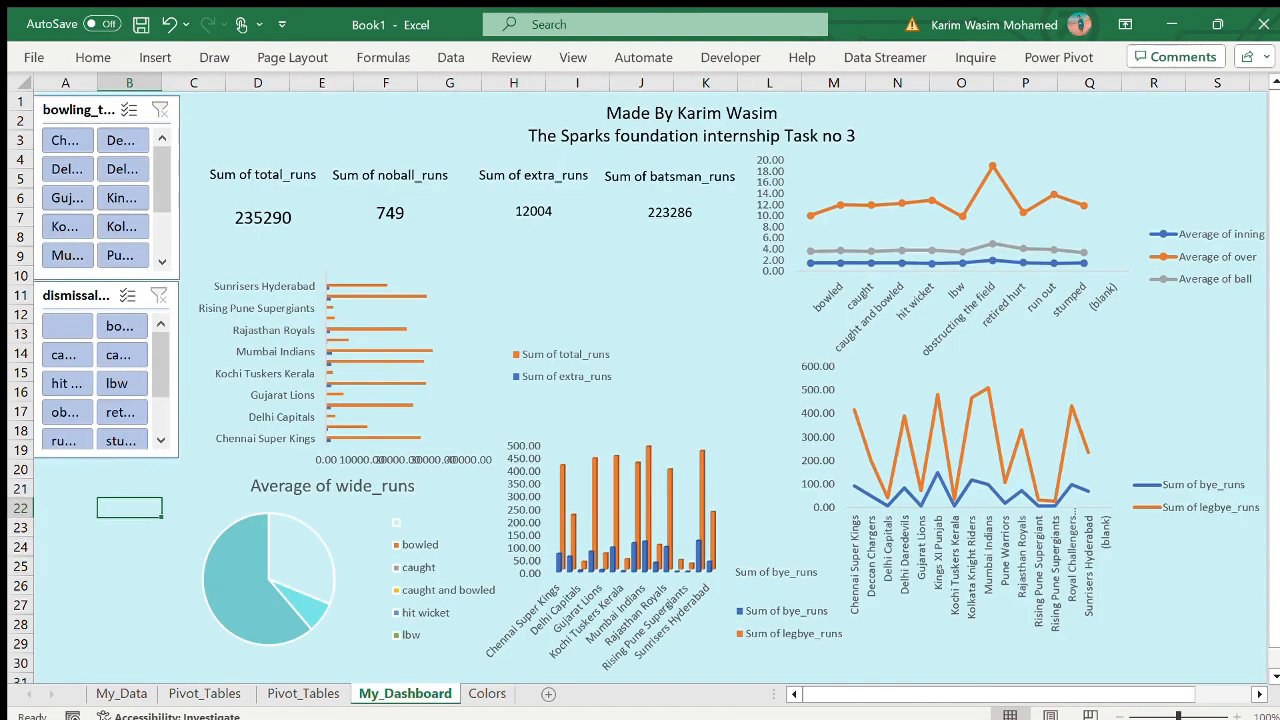
key("ctrl+v")
left_click_drag(172, 507, 117, 483)
- Shorten the fielder slicer and narrow it to the other slicers' width, with its buttons in two columns
scroll(117, 483, "down", 3)
left_click_drag(127, 588, 129, 457)
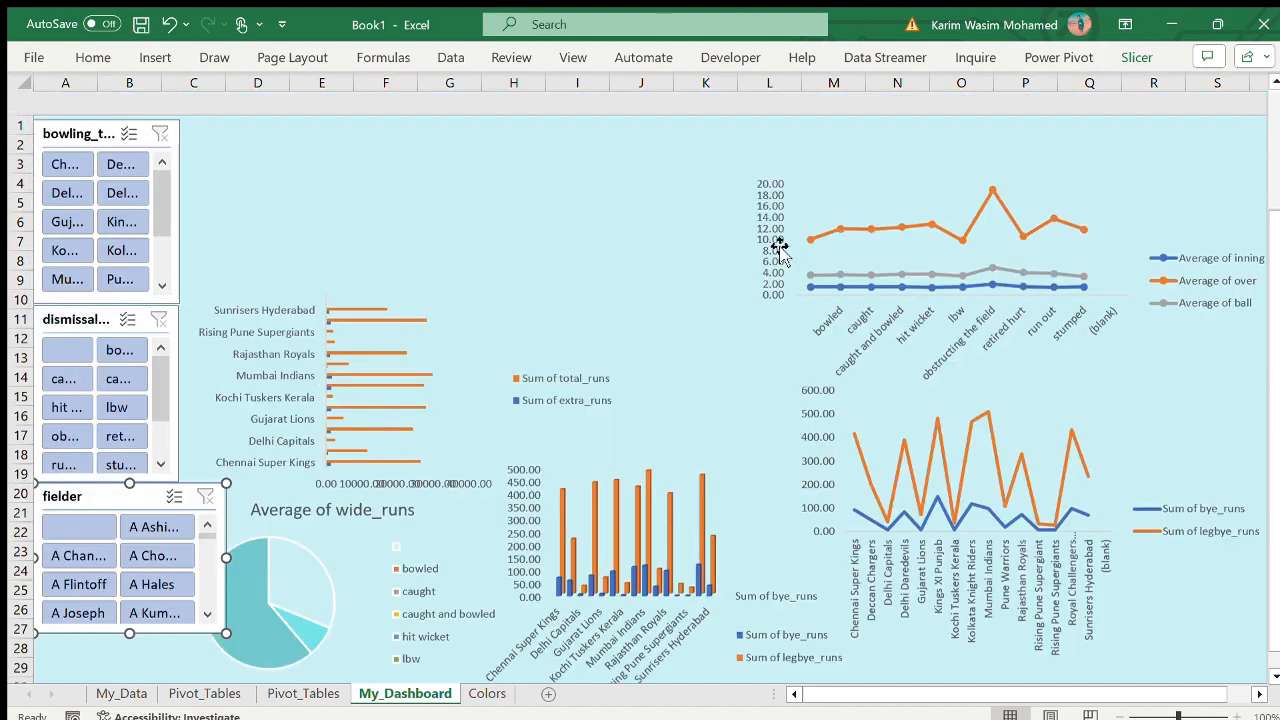
left_click_drag(189, 523, 180, 520)
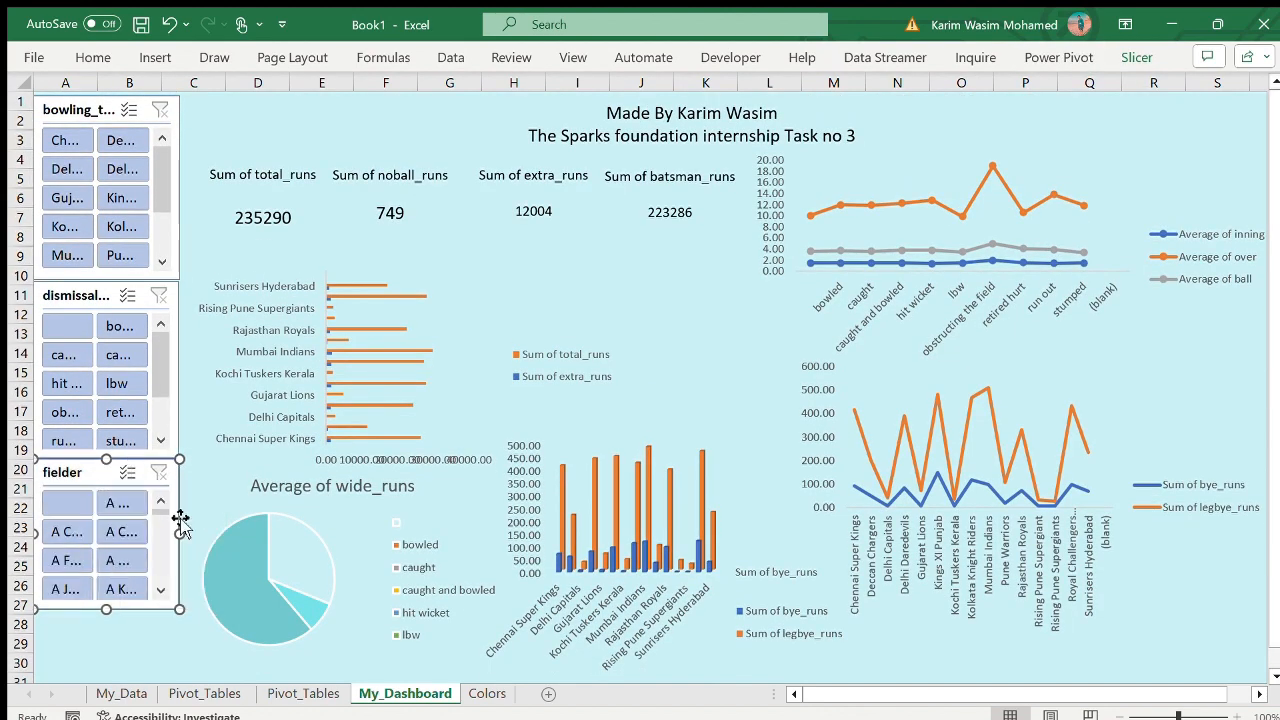
- Shorten the bowling_team slicer to two button rows and move the dismissal_kind slicer up directly beneath it
left_click(107, 111)
left_click_drag(108, 285, 101, 196)
left_click(169, 25)
left_click(105, 113)
left_click_drag(97, 289, 88, 213)
- Shorten the dismissal_kind slicer to three button rows and move the fielder slicer up directly beneath it
left_click_drag(100, 379, 100, 325)
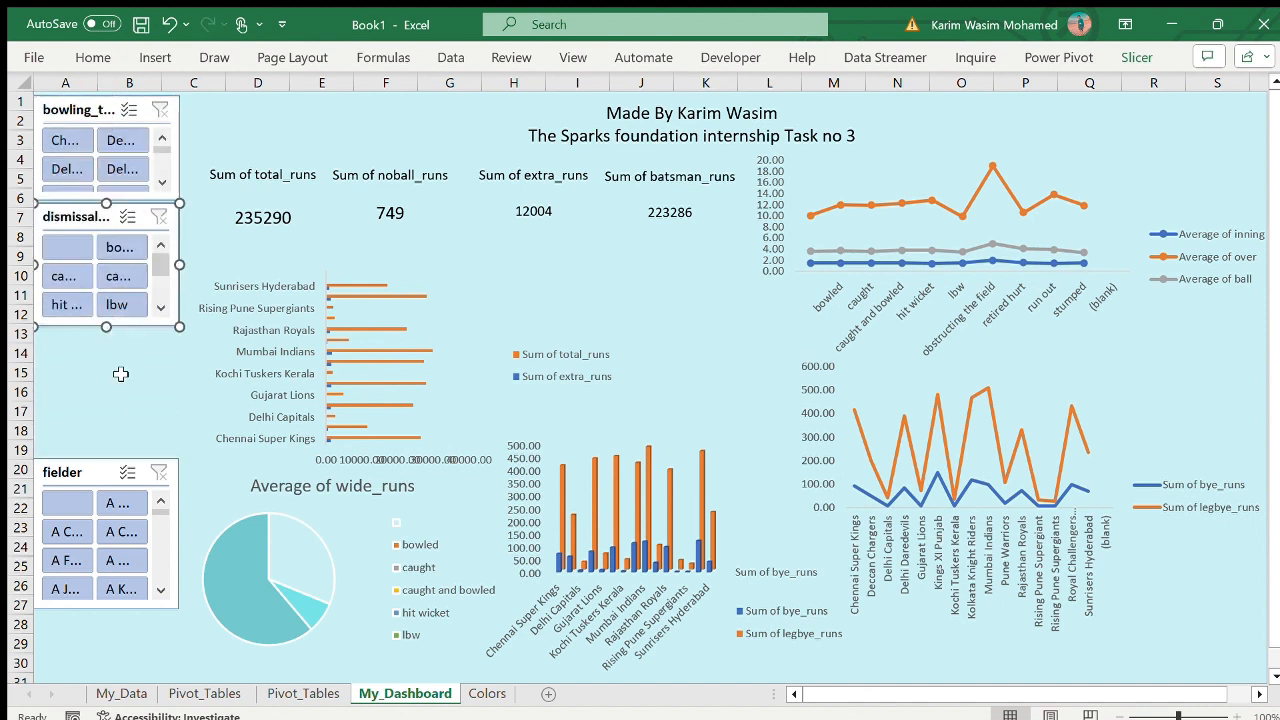
left_click_drag(95, 472, 80, 343)
left_click(115, 541)
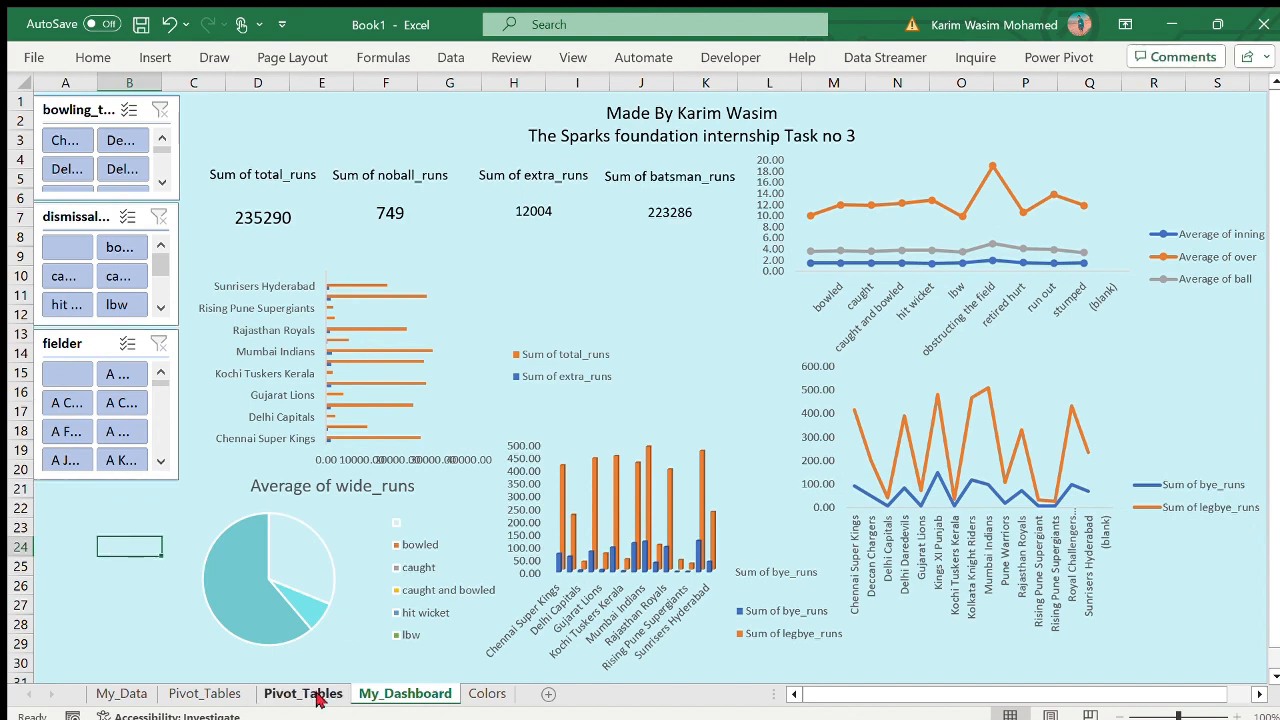
- Move the player_dismissed slicer from the second Pivot_Tables sheet to My_Dashboard and place it directly below the fielder slicer
left_click(312, 693)
left_click(468, 170)
left_click(417, 309, "ctrl")
key("ctrl+x")
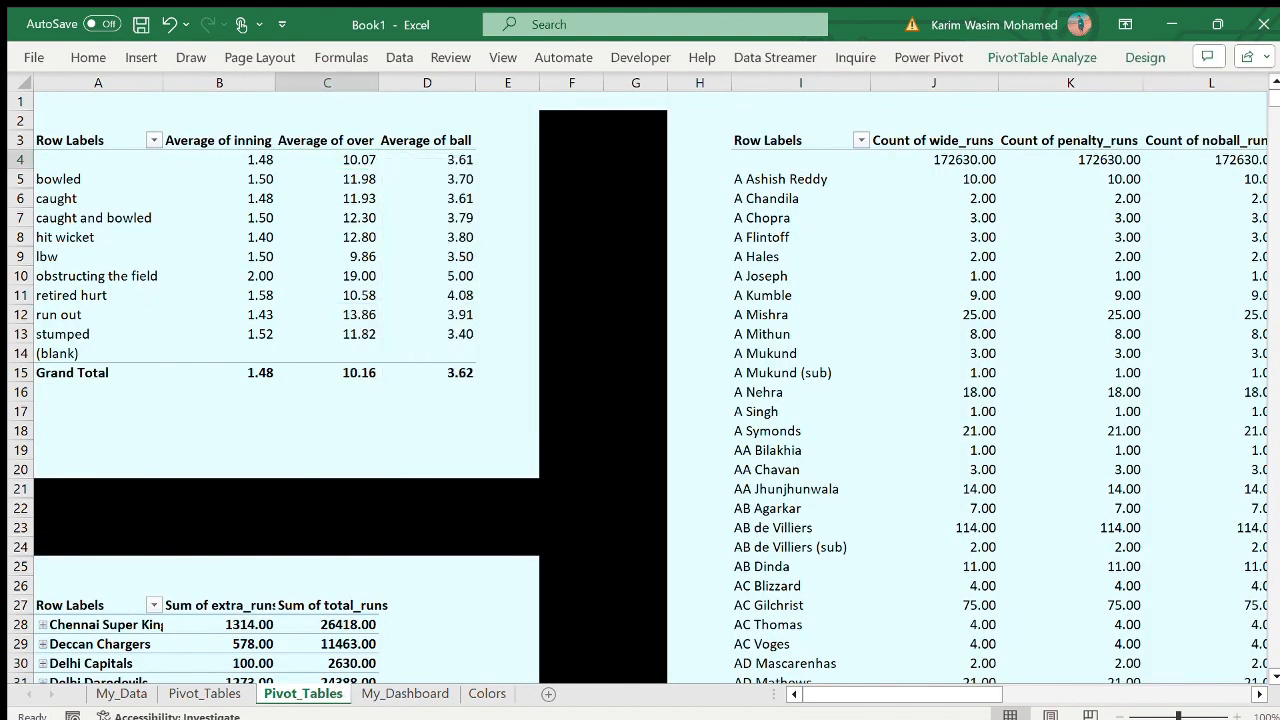
left_click(405, 693)
key("ctrl+v")
left_click_drag(171, 551, 109, 494)
- Narrow the player_dismissed slicer to the sidebar width, arrange its buttons in two columns and shorten it to three button rows
left_click_drag(229, 609, 179, 602)
left_click(1128, 60)
left_click(1082, 86)
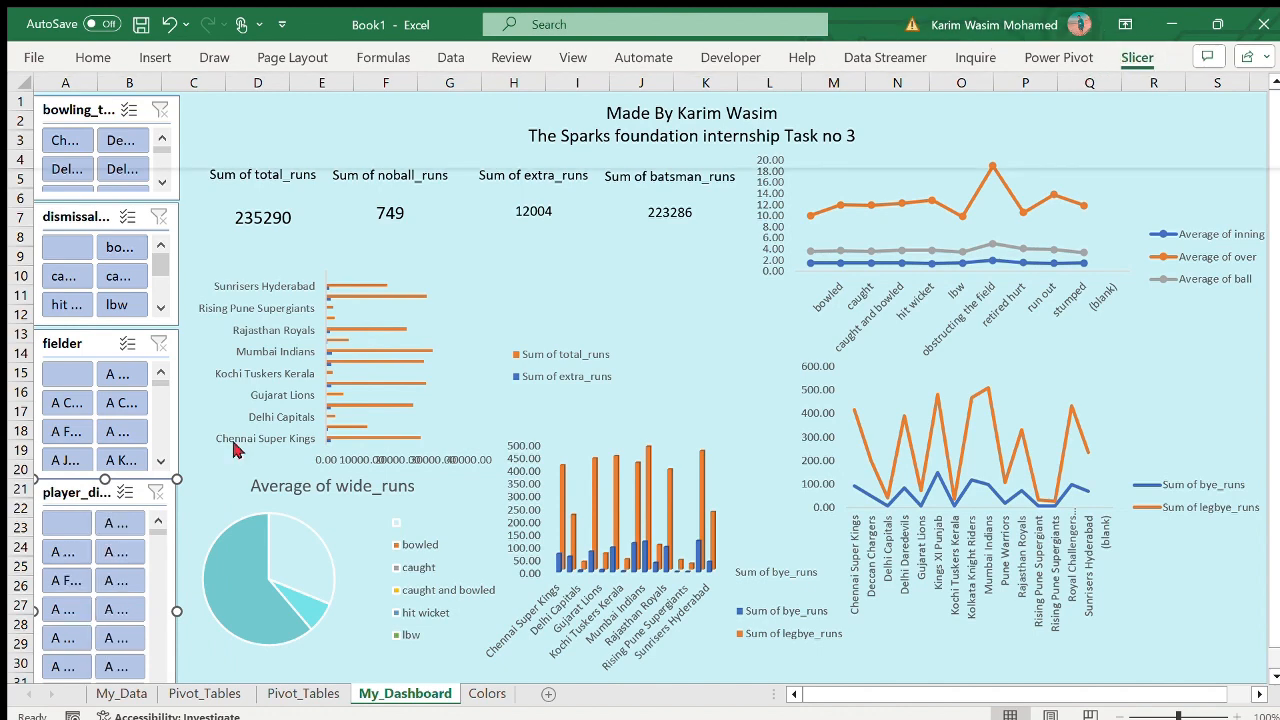
scroll(110, 486, "down", 2)
left_click_drag(107, 643, 102, 500)
scroll(100, 498, "up", 2)
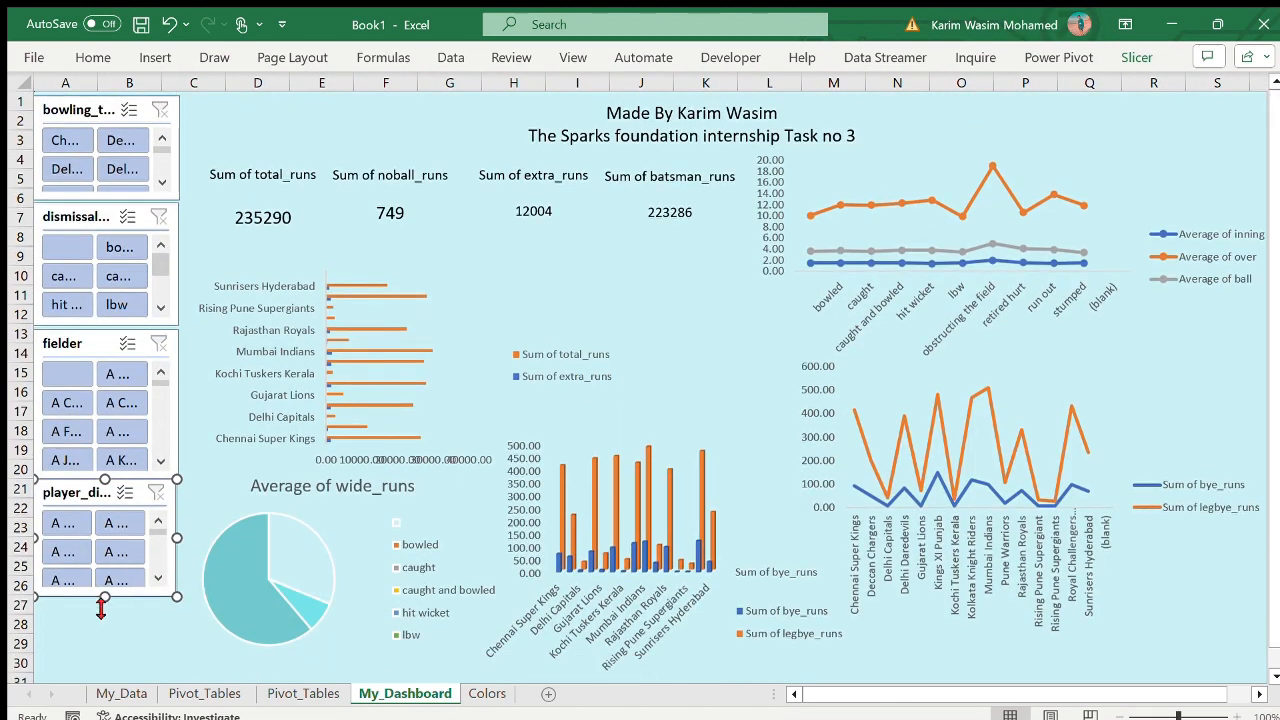
- Lengthen the player_dismissed slicer slightly and nudge it and the fielder slicer up to close the gaps
left_click_drag(100, 605, 100, 614)
left_click_drag(105, 344, 105, 339)
left_click_drag(103, 491, 101, 485)
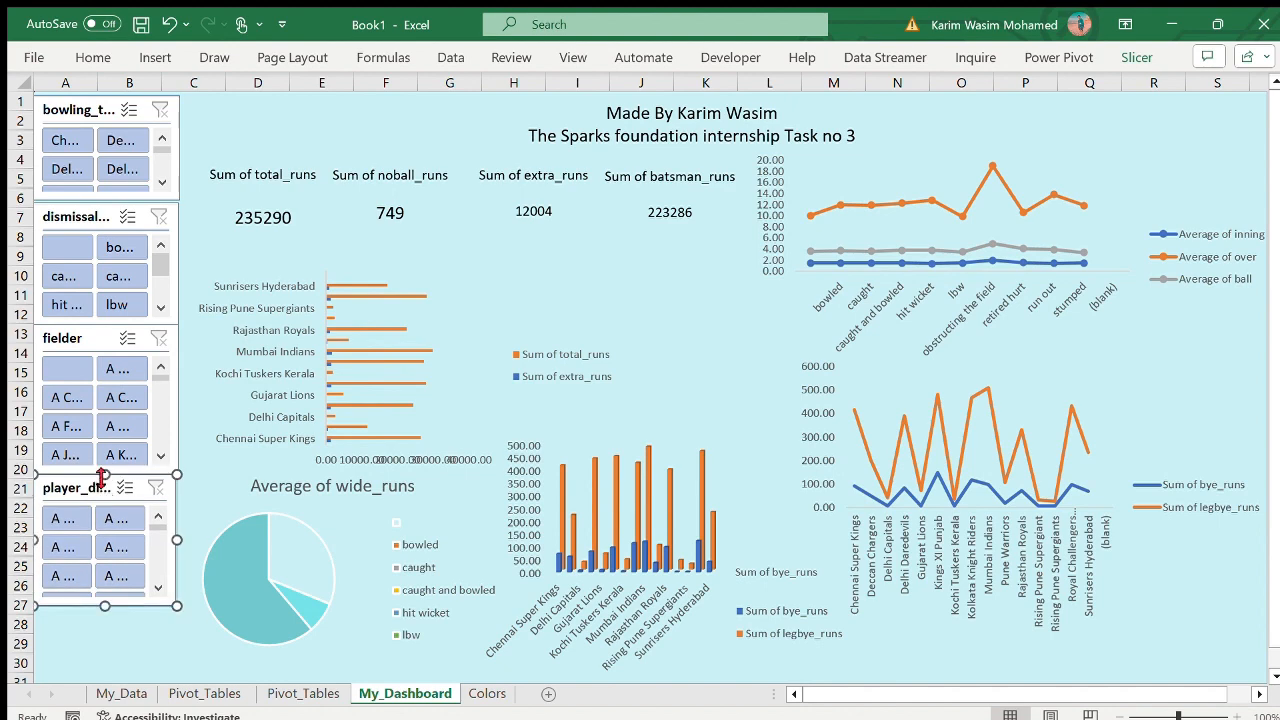
- Move the batting_team slicer from the second Pivot_Tables sheet to My_Dashboard and place it below the player_dismissed slicer
left_click(303, 693)
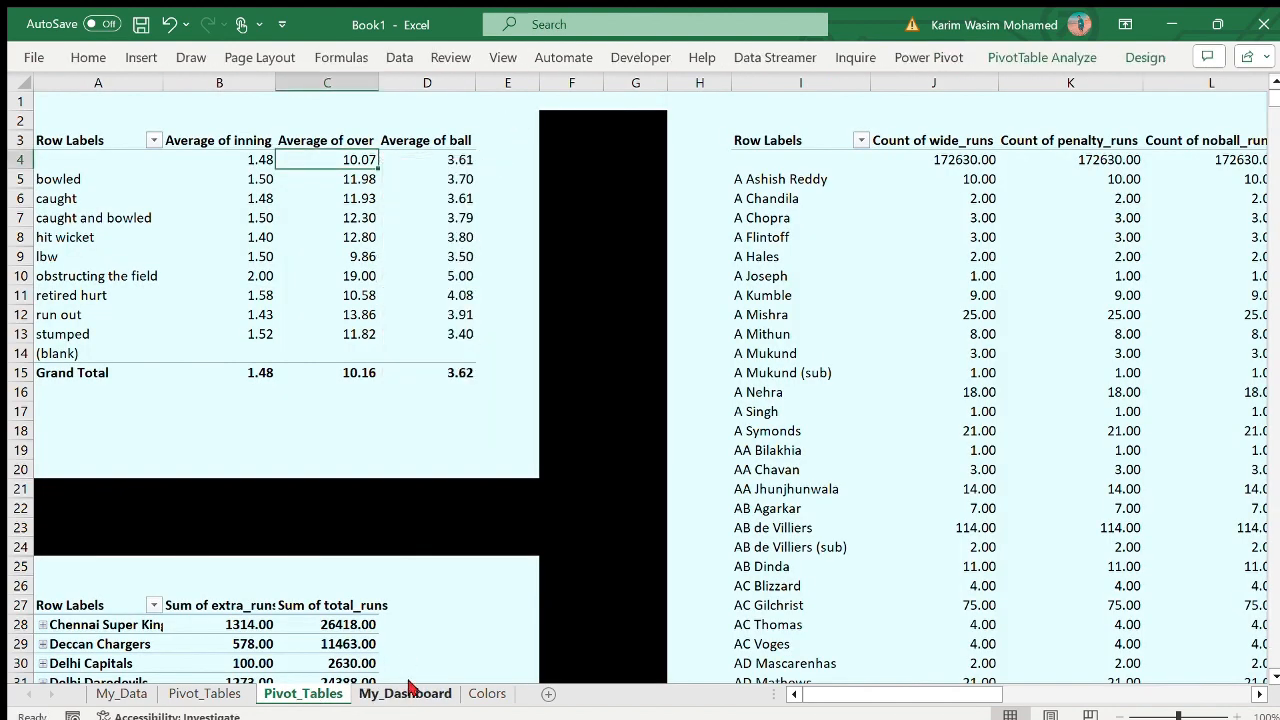
left_click(408, 689)
left_click(143, 491)
scroll(130, 430, "down", 6)
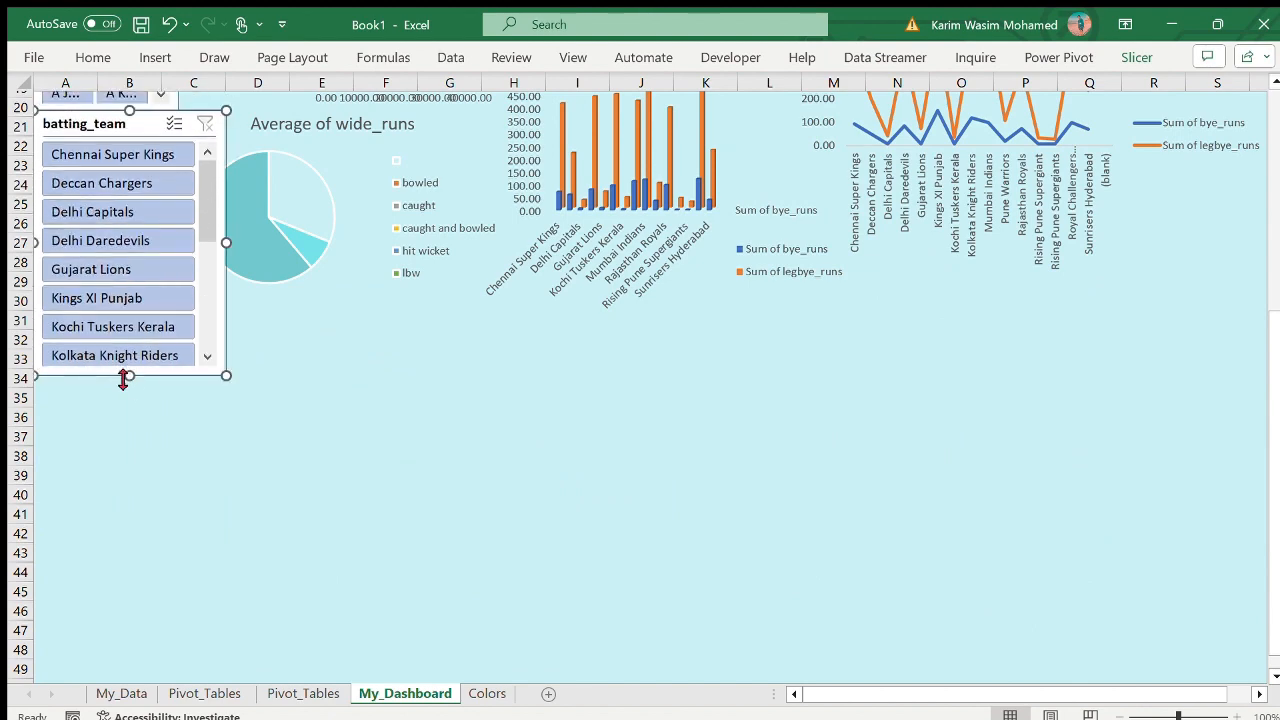
scroll(123, 378, "up", 5)
left_click_drag(163, 389, 80, 521)
- Narrow the batting_team slicer to the width of the slicers above it and shorten it
left_click_drag(188, 597, 183, 595)
scroll(179, 590, "up", 3)
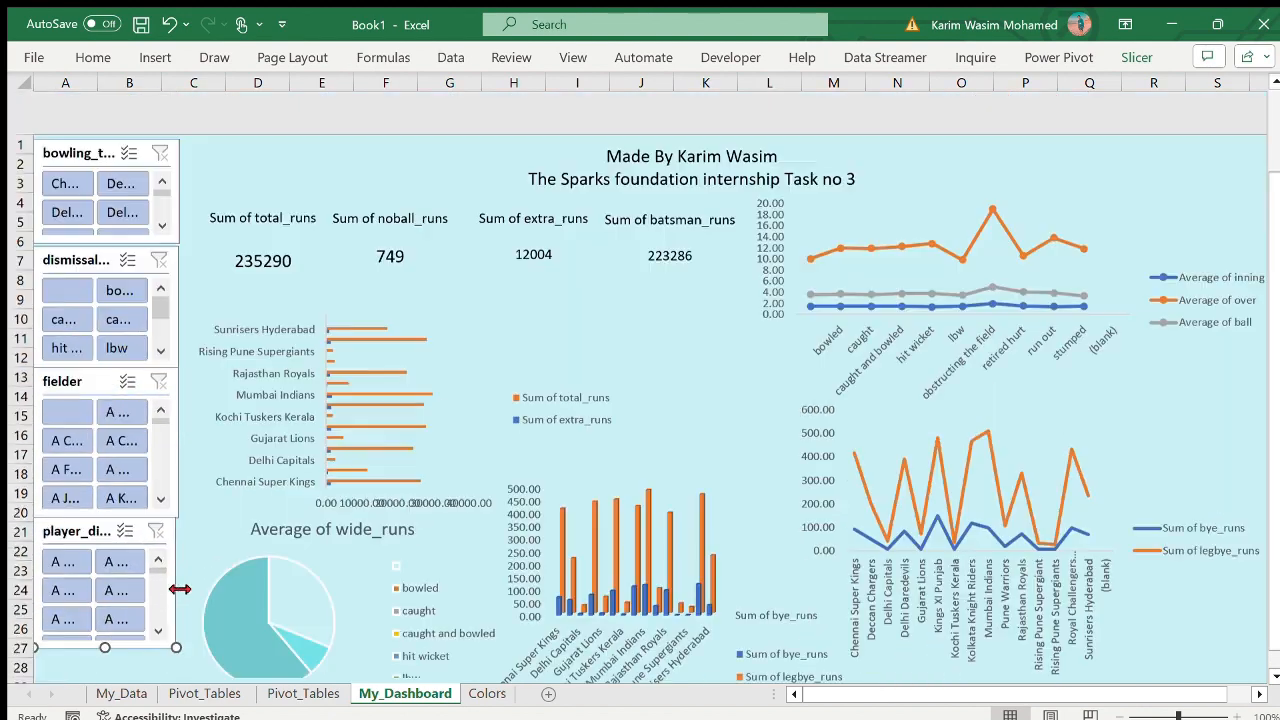
scroll(112, 645, "down", 3)
left_click_drag(106, 656, 106, 622)
scroll(106, 621, "up", 4)
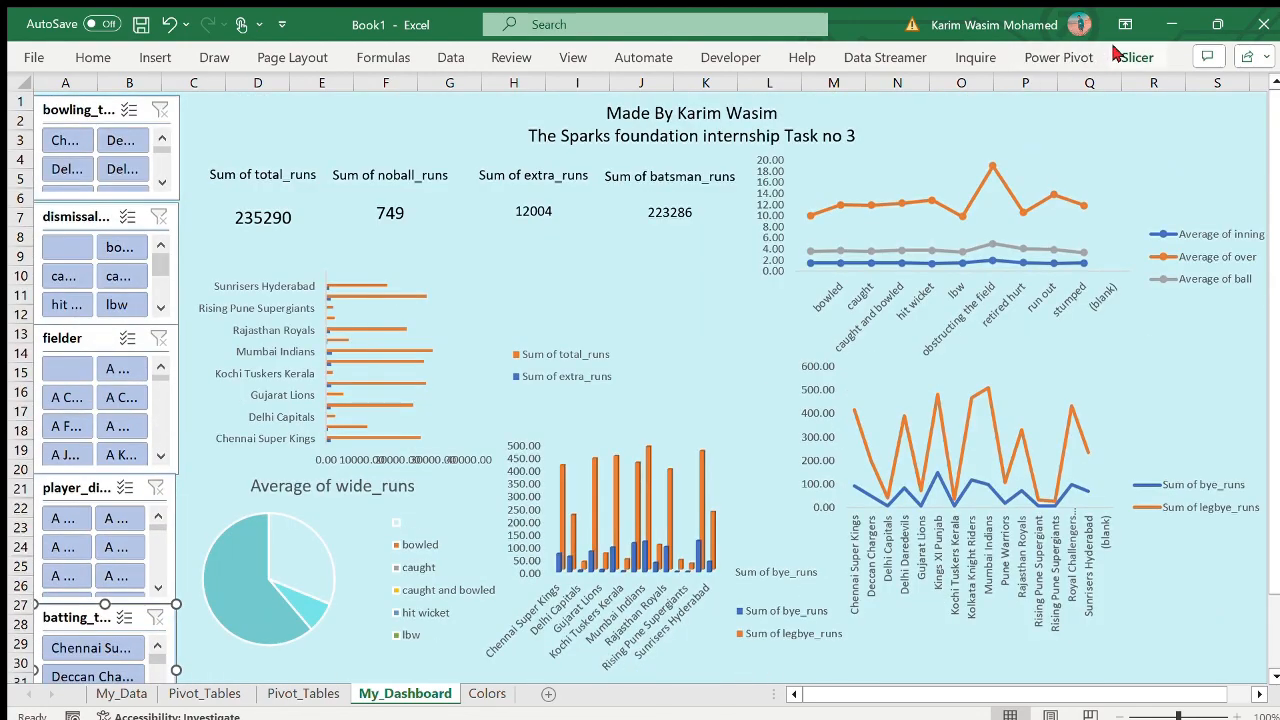
- Arrange the batting_team slicer's buttons in two columns and shorten the slicer to two button rows
left_click(1116, 51)
left_click(1078, 78)
scroll(346, 444, "down", 4)
left_click_drag(104, 538, 105, 500)
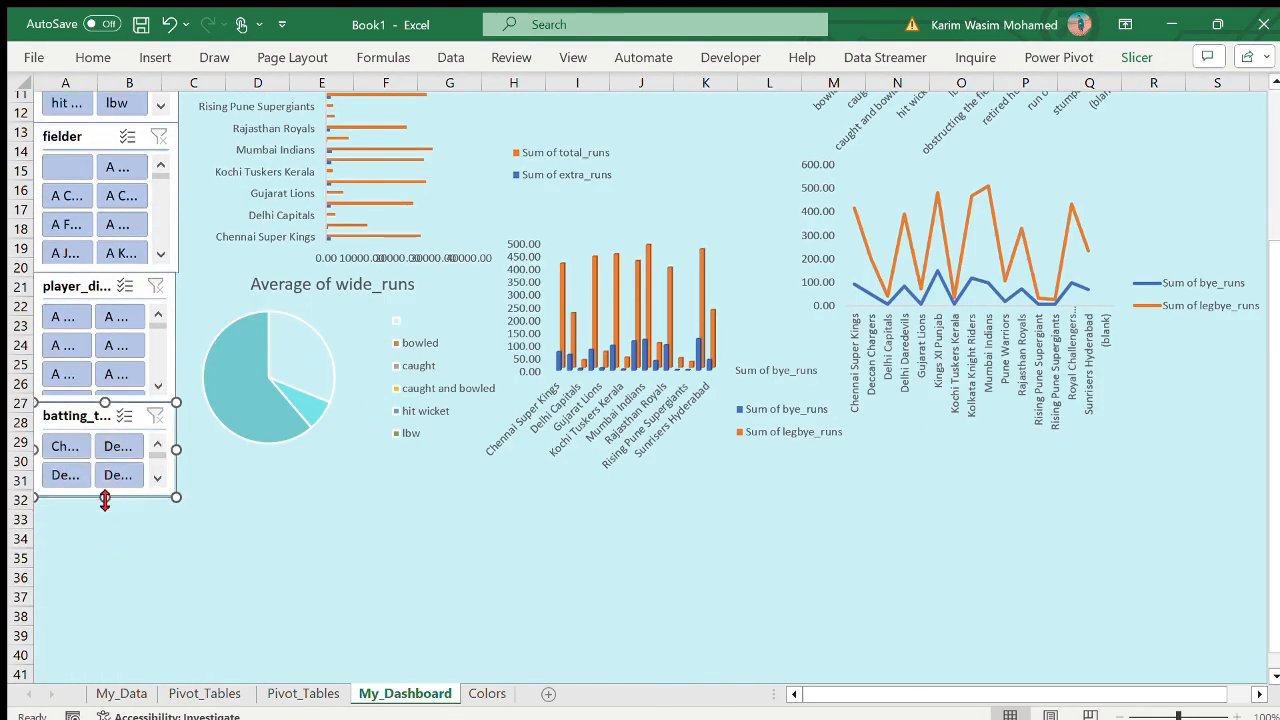
- Widen the batting_team and player_dismissed slicers slightly so that more of their captions and button text fits
scroll(105, 500, "up", 3)
scroll(105, 620, "down", 1)
mouse_move(176, 599)
left_mouse_down()
mouse_move(216, 599)
mouse_move(197, 599)
left_mouse_up()
left_click_drag(175, 492, 203, 495)
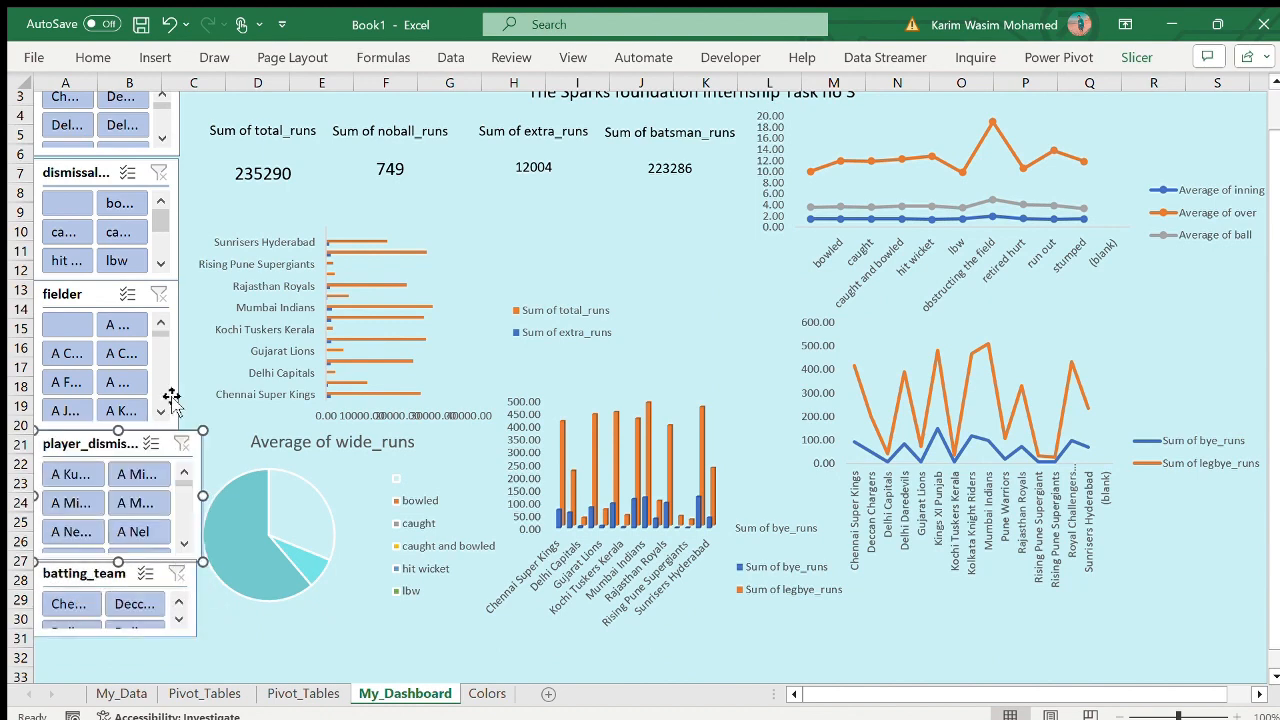
- Widen the fielder, dismissal_kind and bowling_team slicers to roughly match the width of the slicers below them
left_click(181, 343)
left_click_drag(182, 359, 209, 362)
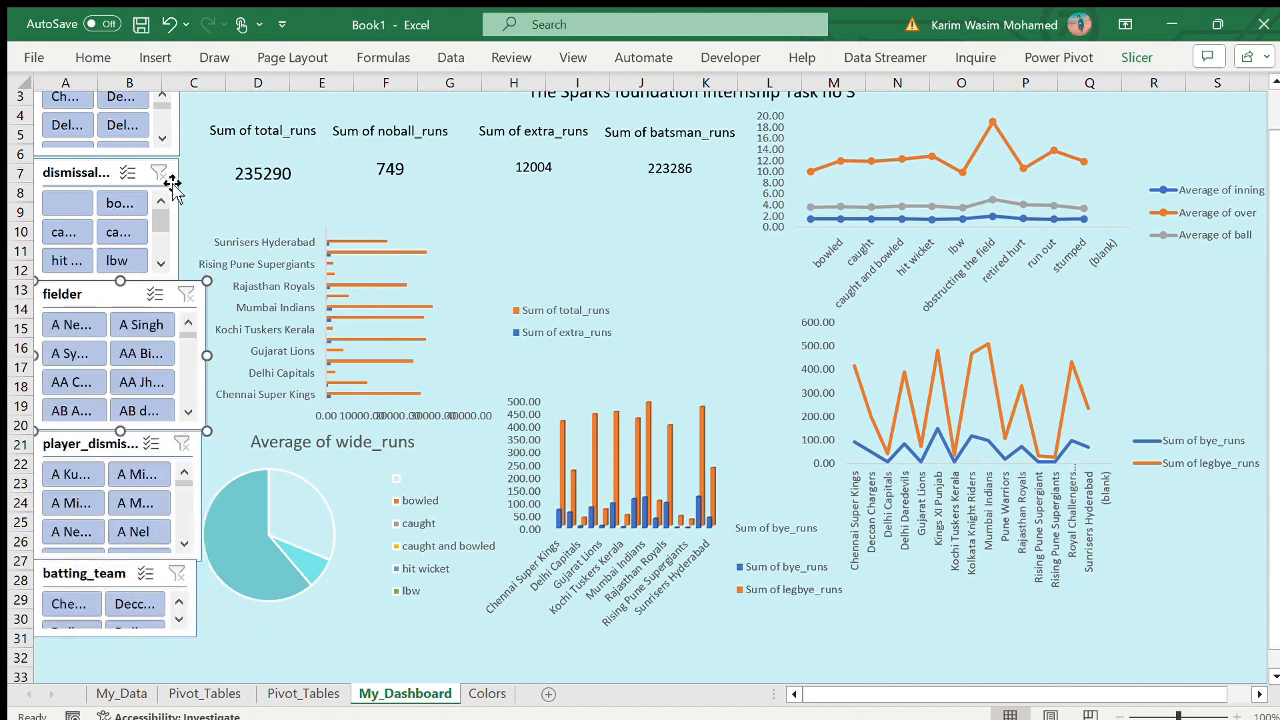
left_click(179, 204)
left_click_drag(179, 204, 200, 220)
scroll(195, 218, "up", 1)
left_click(183, 148)
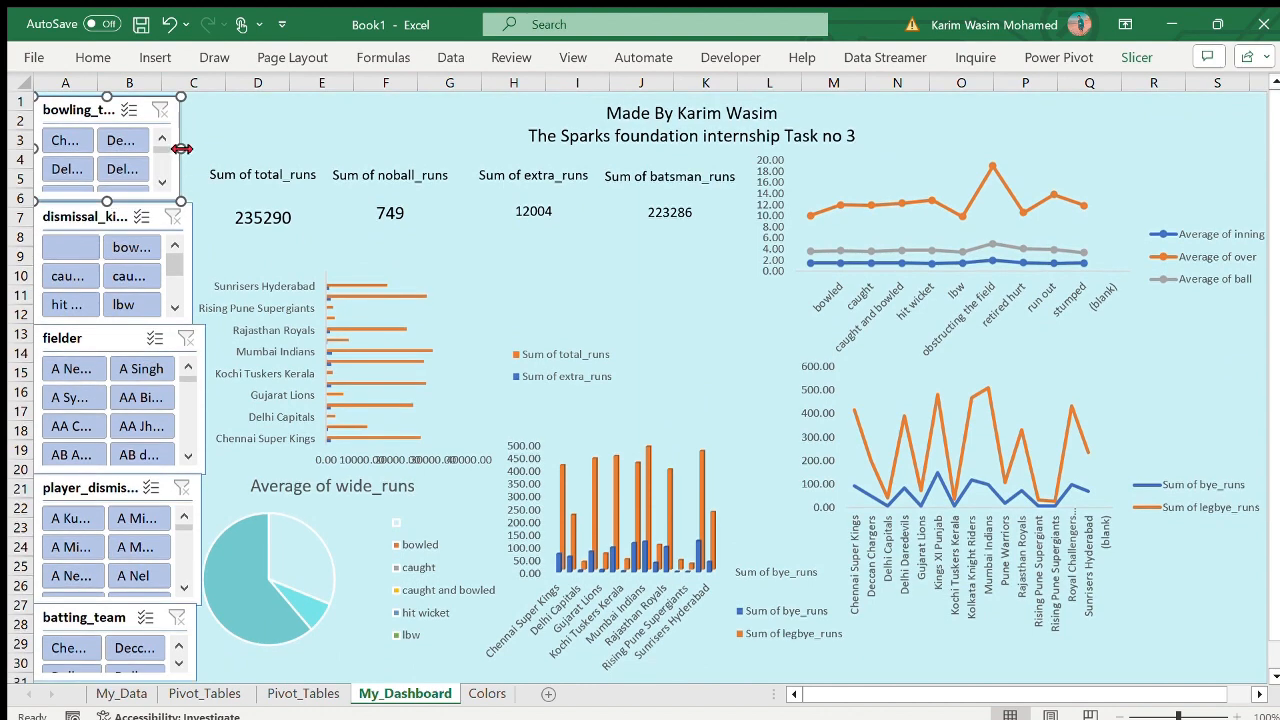
left_click_drag(201, 154, 196, 150)
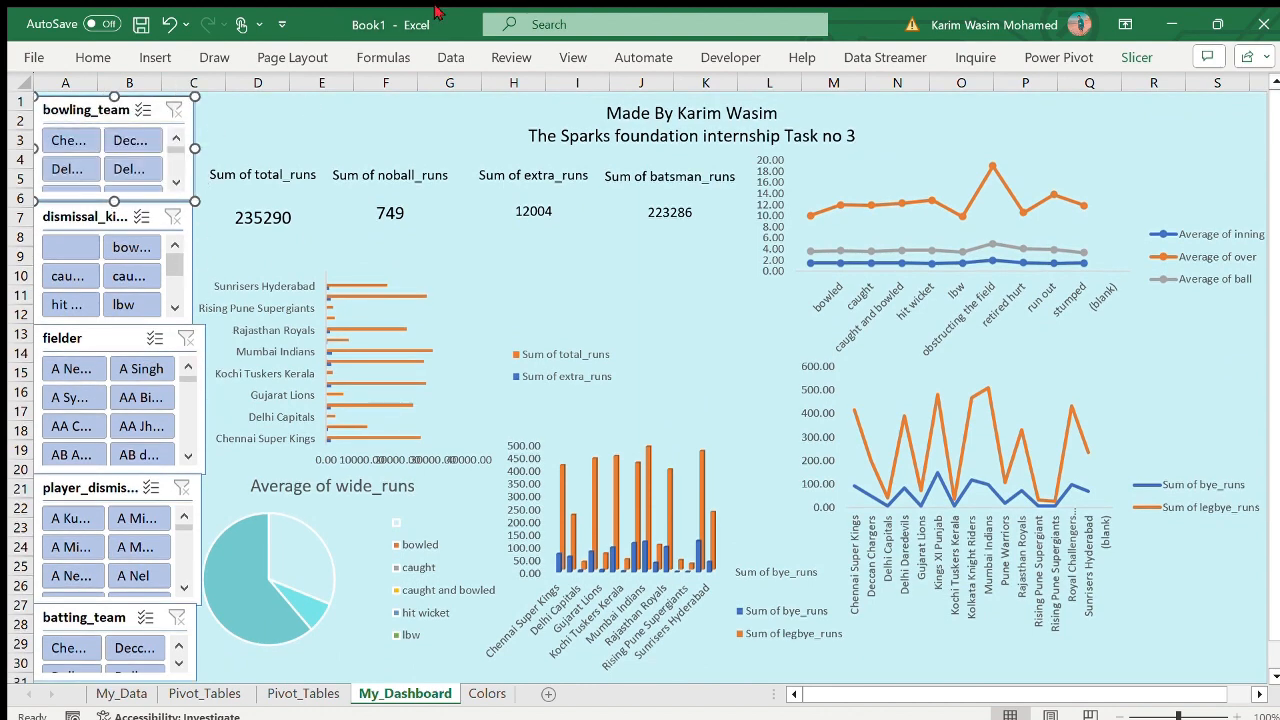
- Connect the slicers to the total/extra runs bar chart, wide_runs pie, bye/legbye column chart and both line charts through their filter connections
left_click(340, 328)
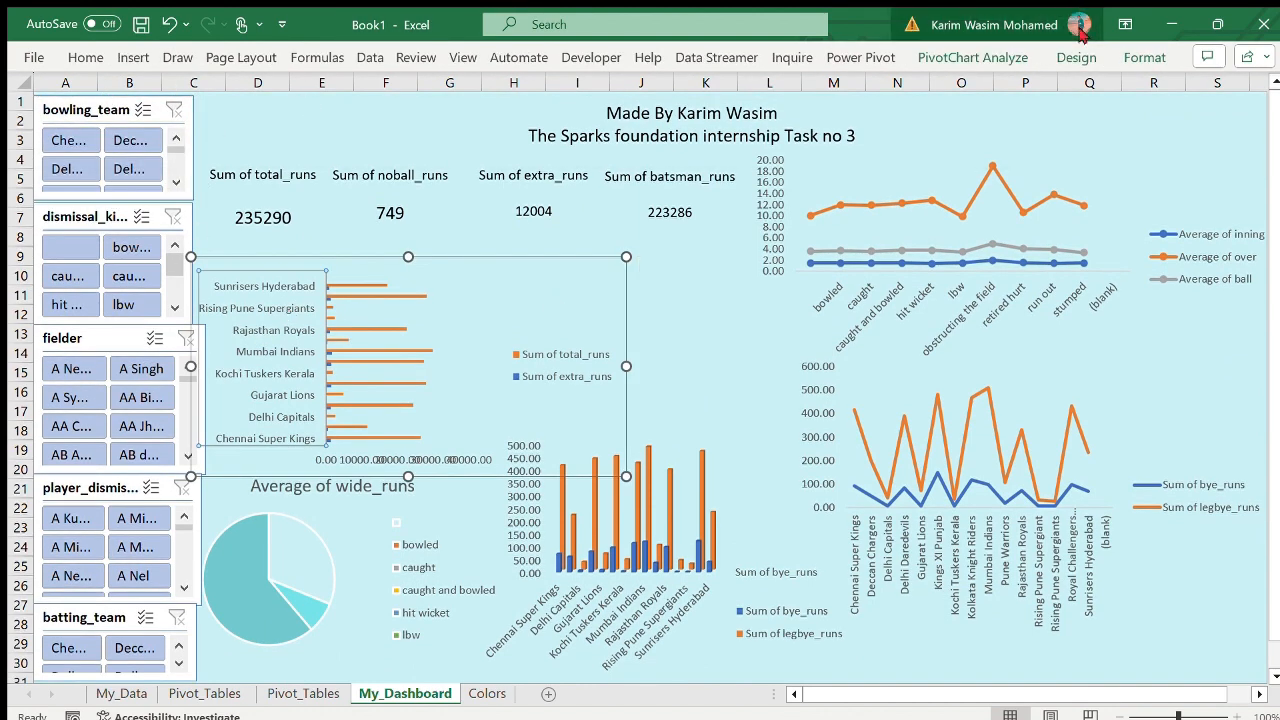
left_click(966, 62)
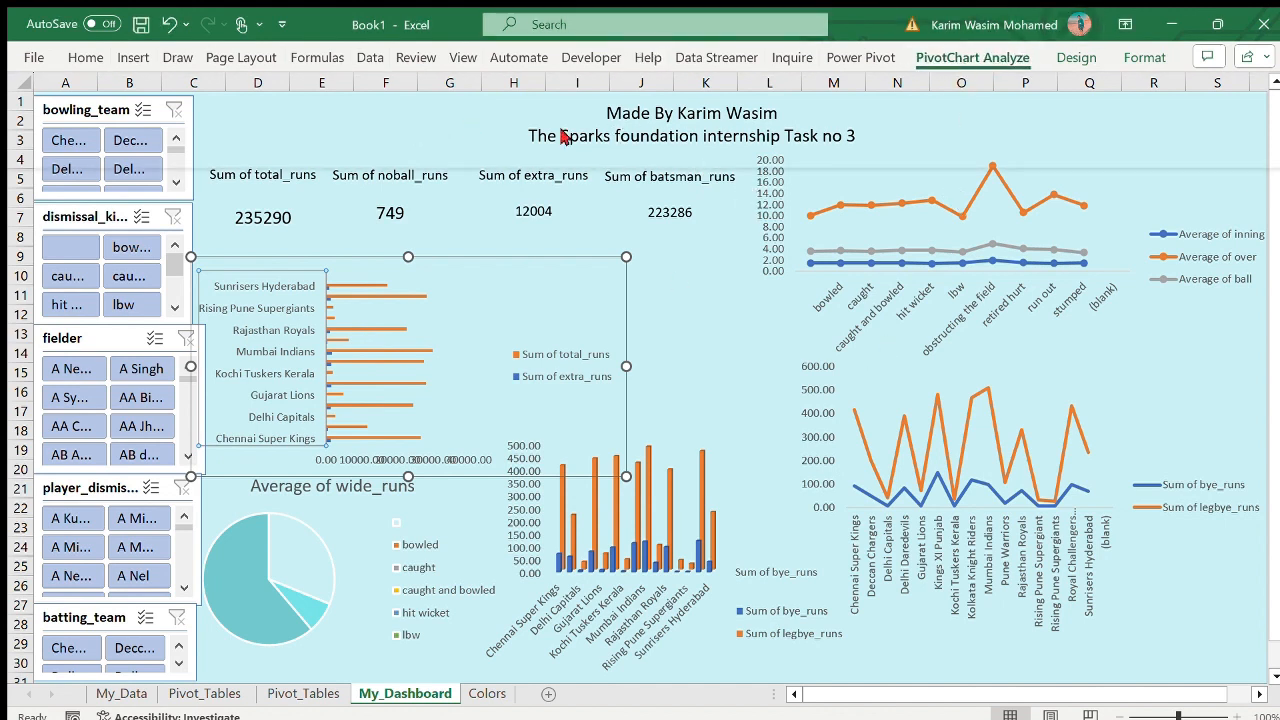
left_click(587, 345)
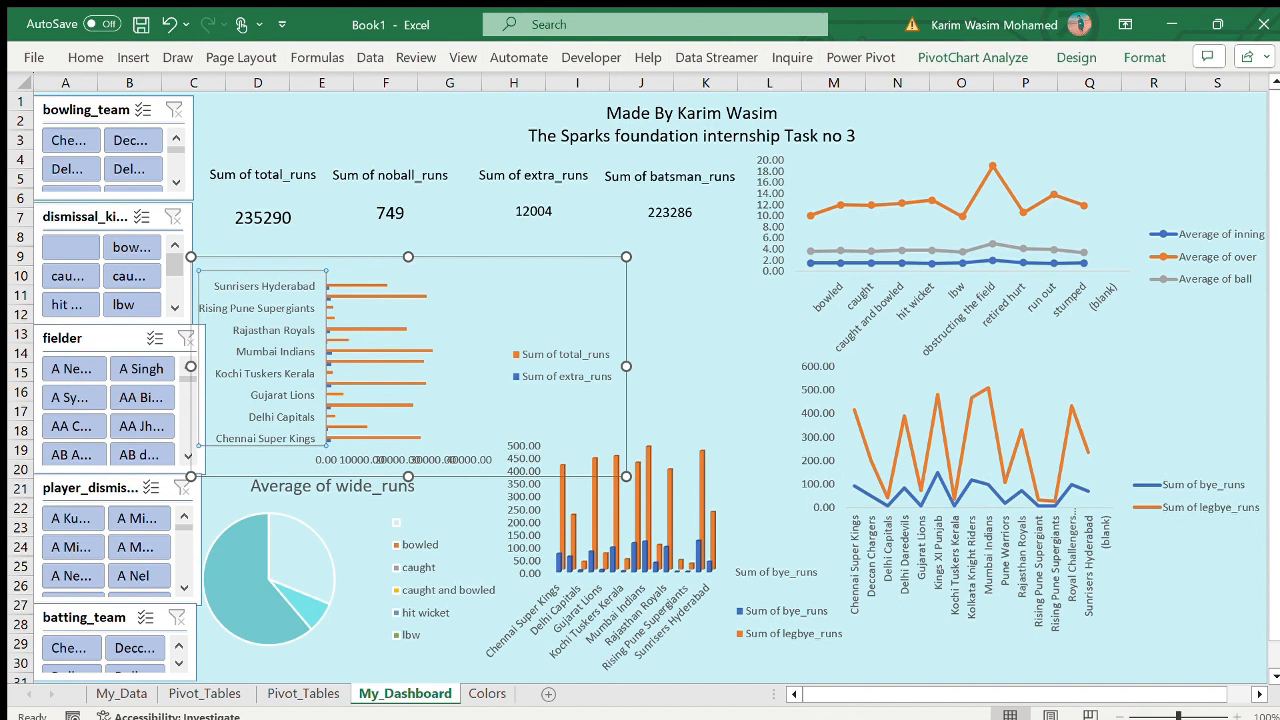
left_click(305, 470)
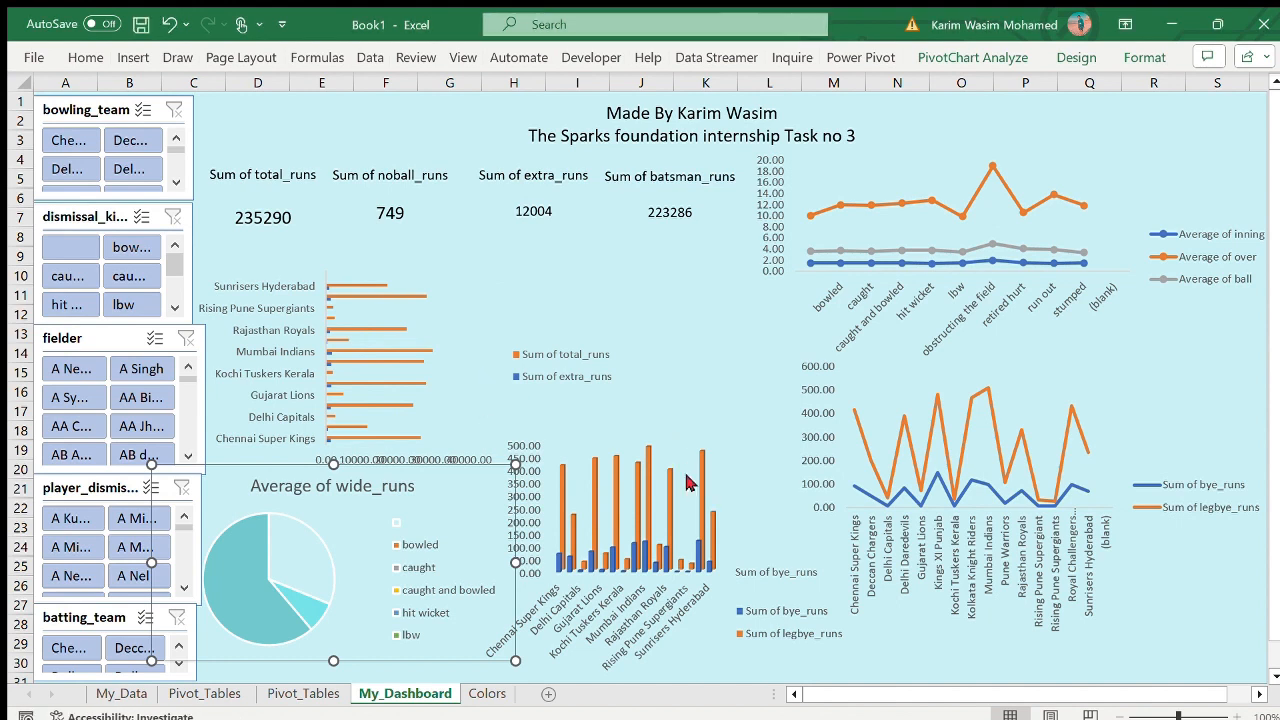
left_click(714, 486)
left_click(686, 403)
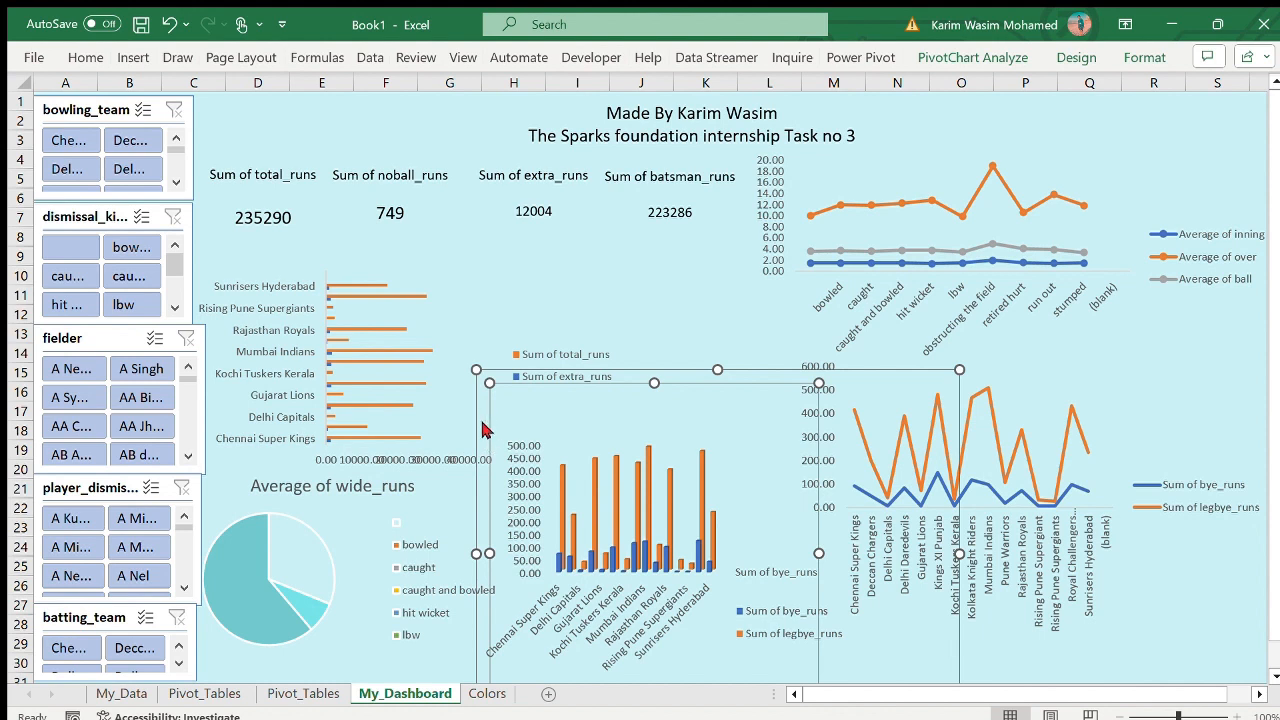
left_click(1040, 170)
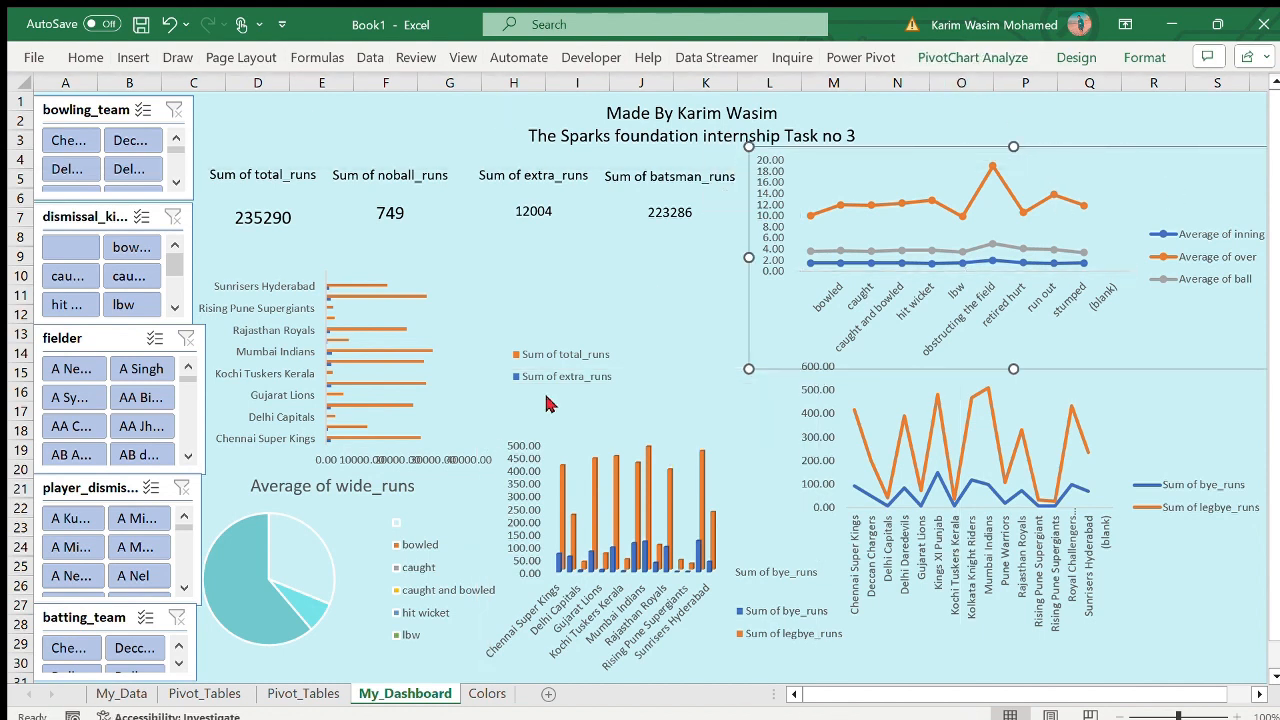
left_click(1146, 500)
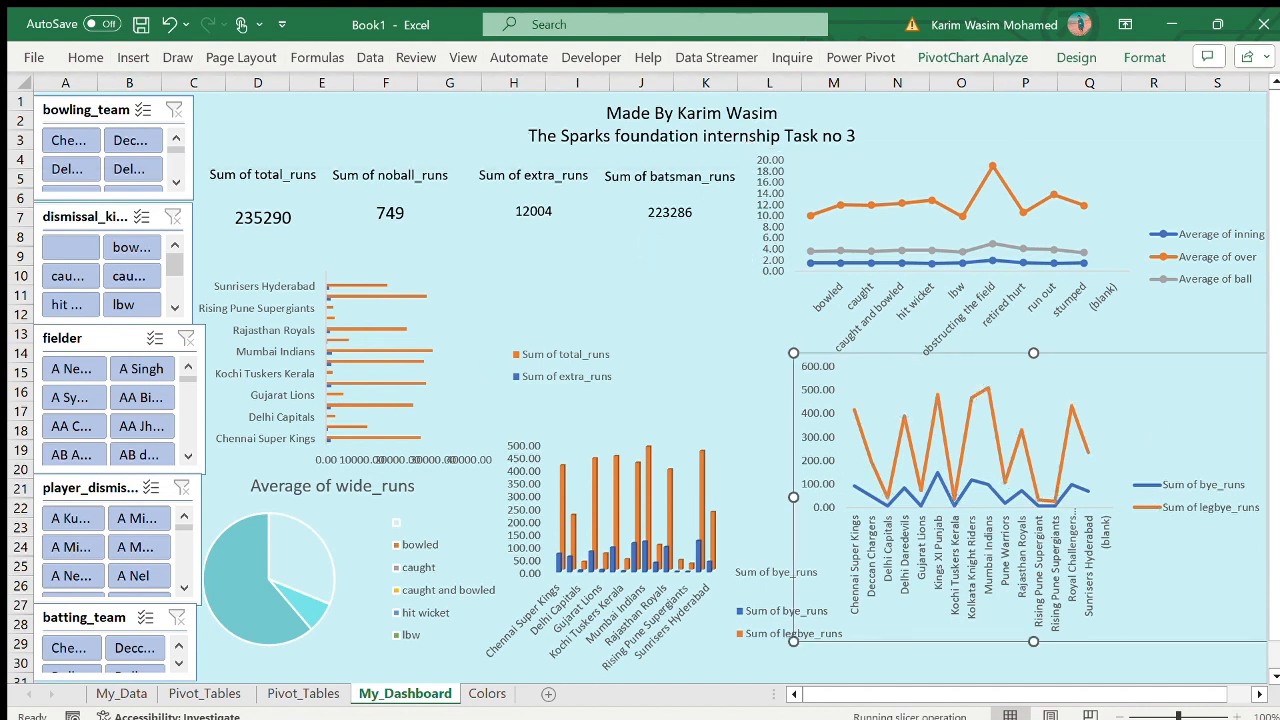
- Test the slicers by filtering dismissal_kind to caught and bowled, clearing it, and filtering batting_team to Chennai Super Kings
left_click(129, 276)
left_click(678, 281)
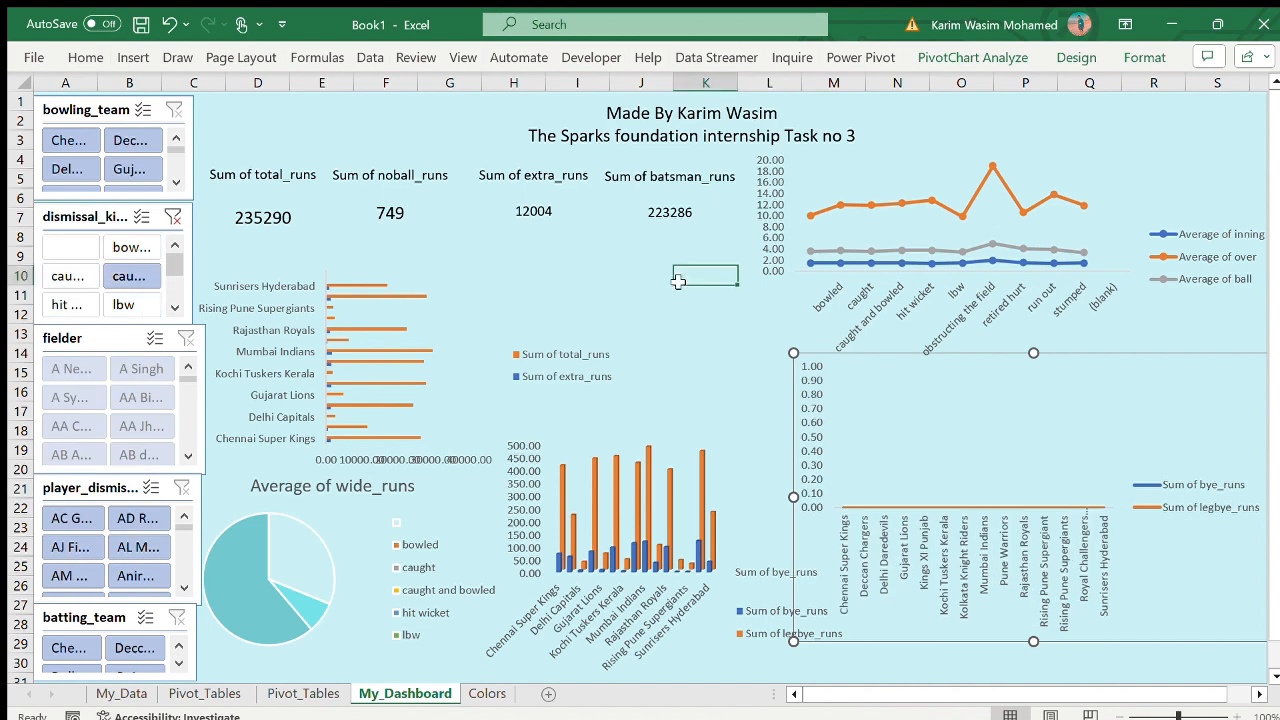
scroll(80, 440, "down", 3)
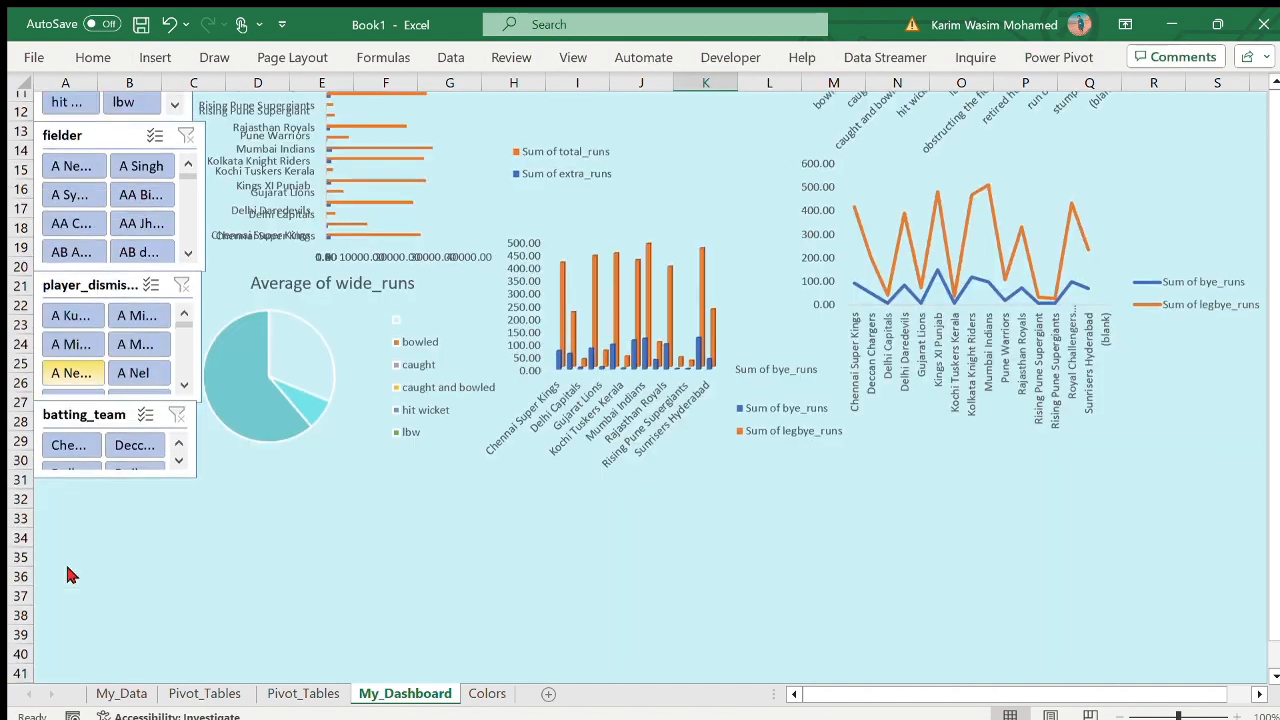
scroll(80, 440, "up", 3)
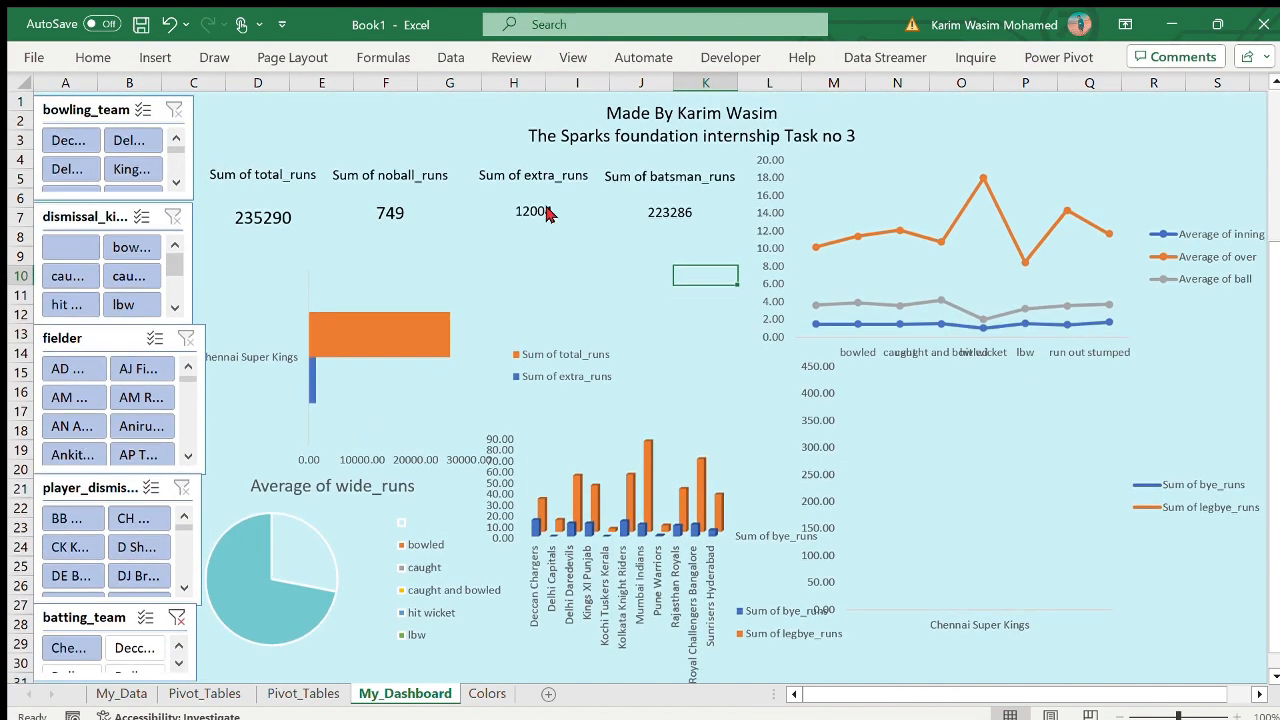
- Test the dismissal_kind, bowling_team and player_dismissed slicers with bowled, Delhi Capitals and one player, and clear the filters
left_click(131, 247)
left_click(148, 146)
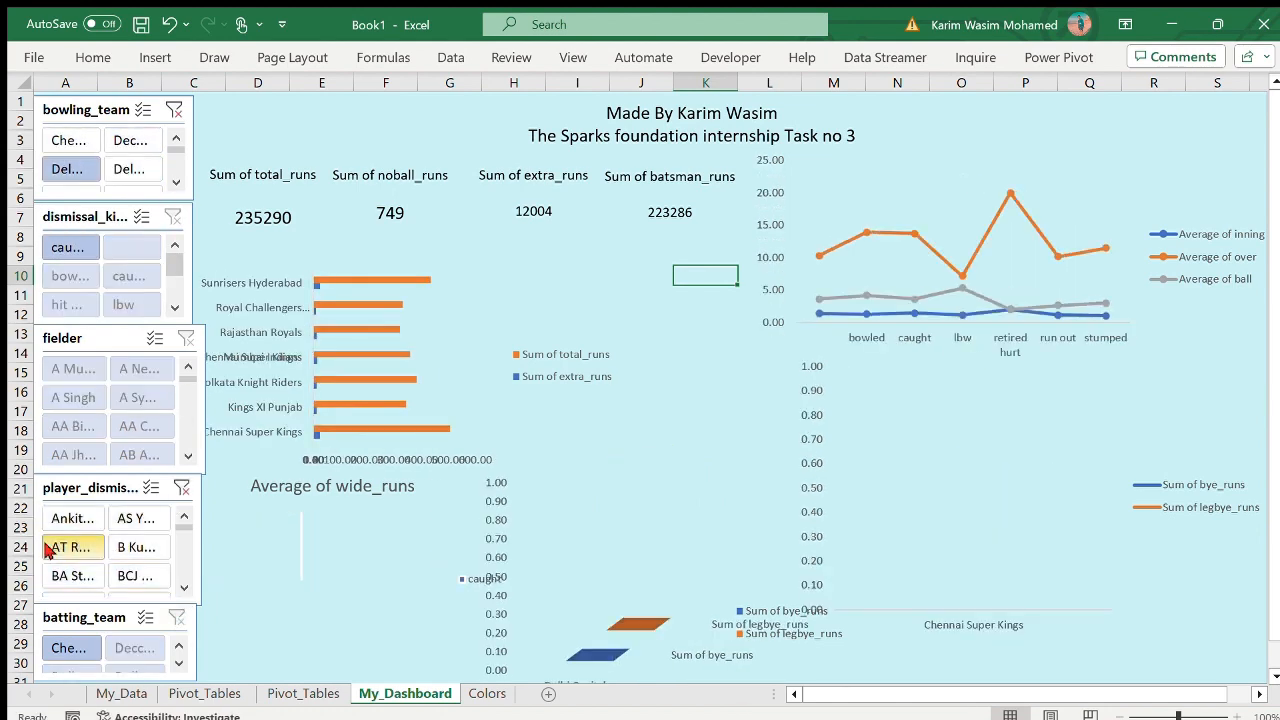
left_click(47, 550)
left_click(166, 645)
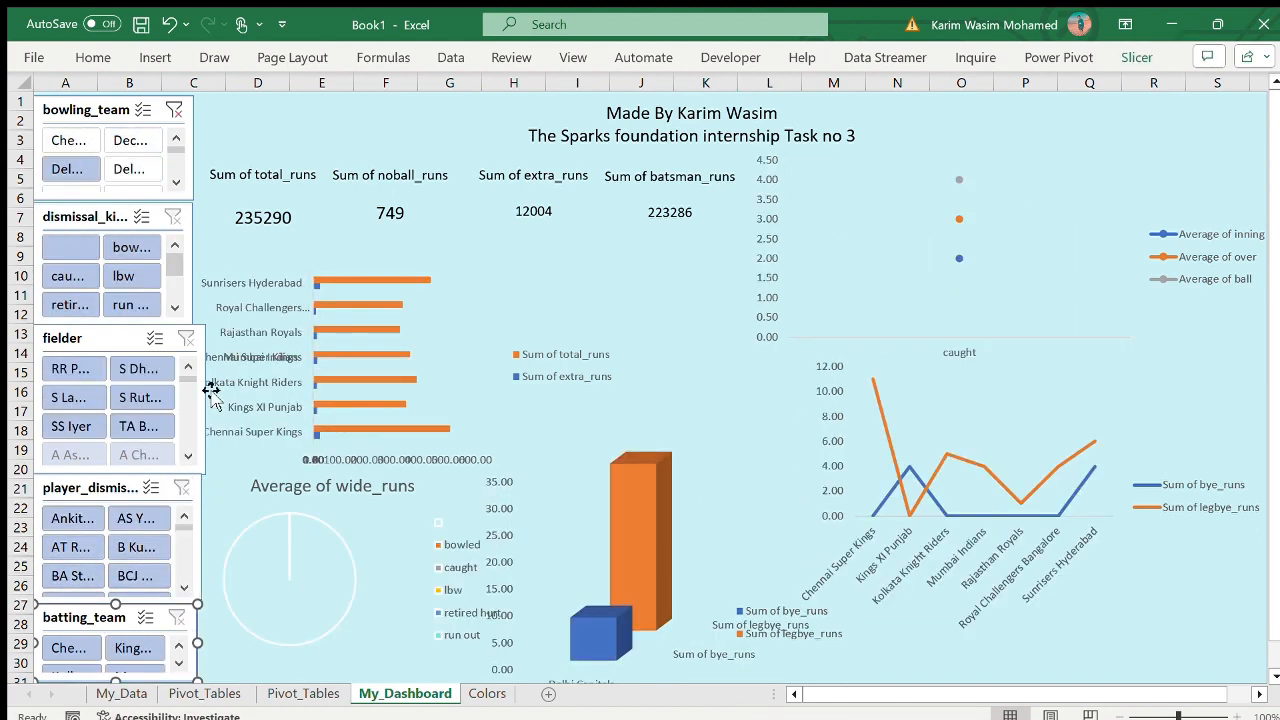
left_click(174, 110)
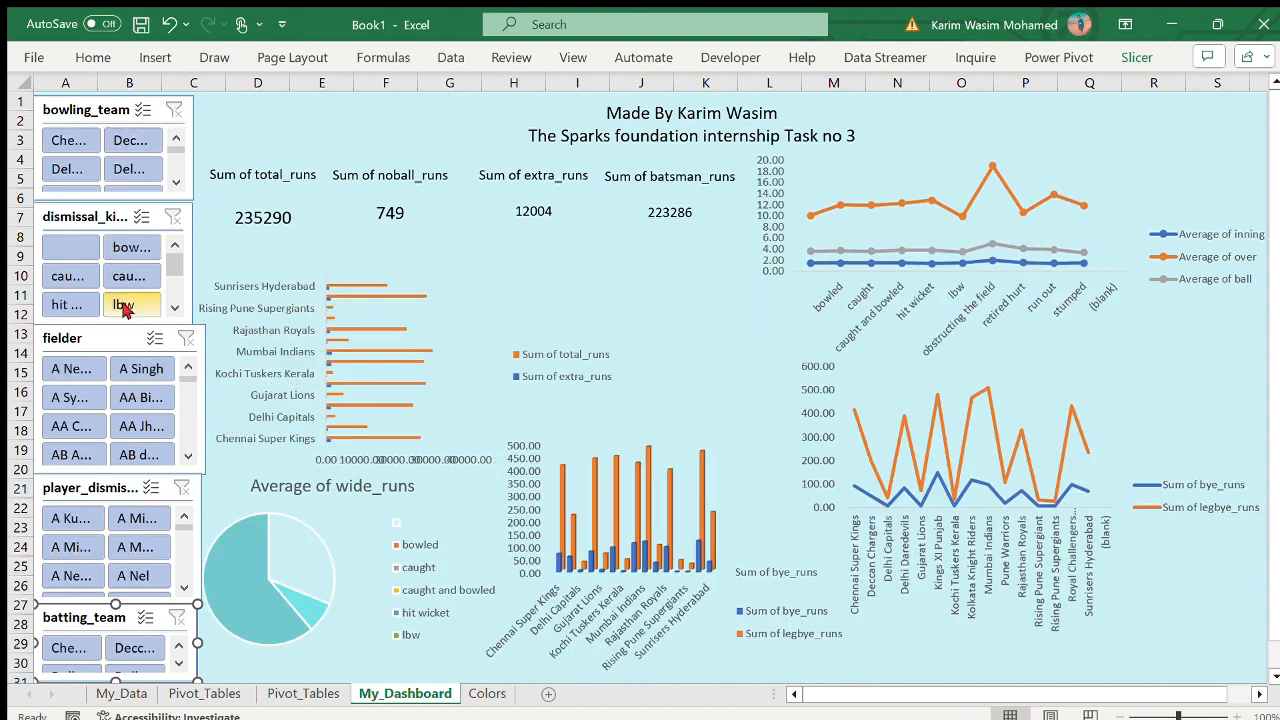
- Test the charts with the hit wicket dismissal and with a single fielder, clearing each slicer filter
left_click(83, 301)
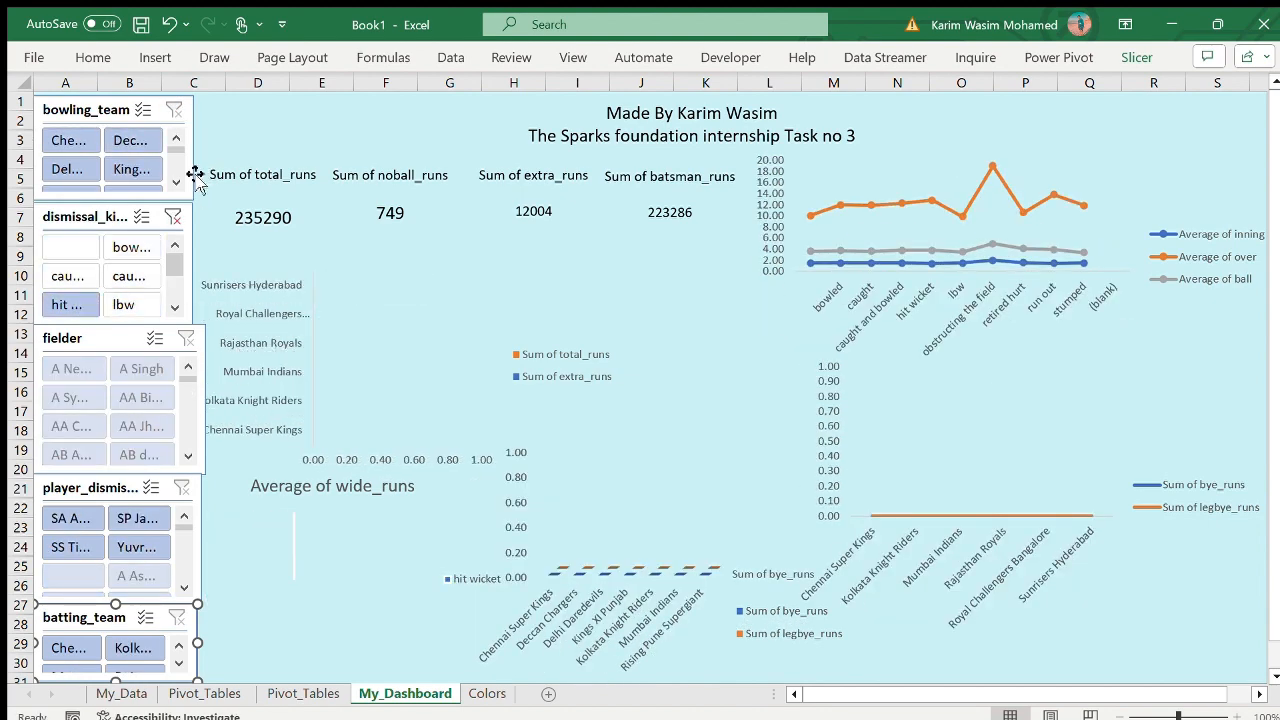
left_click(141, 426)
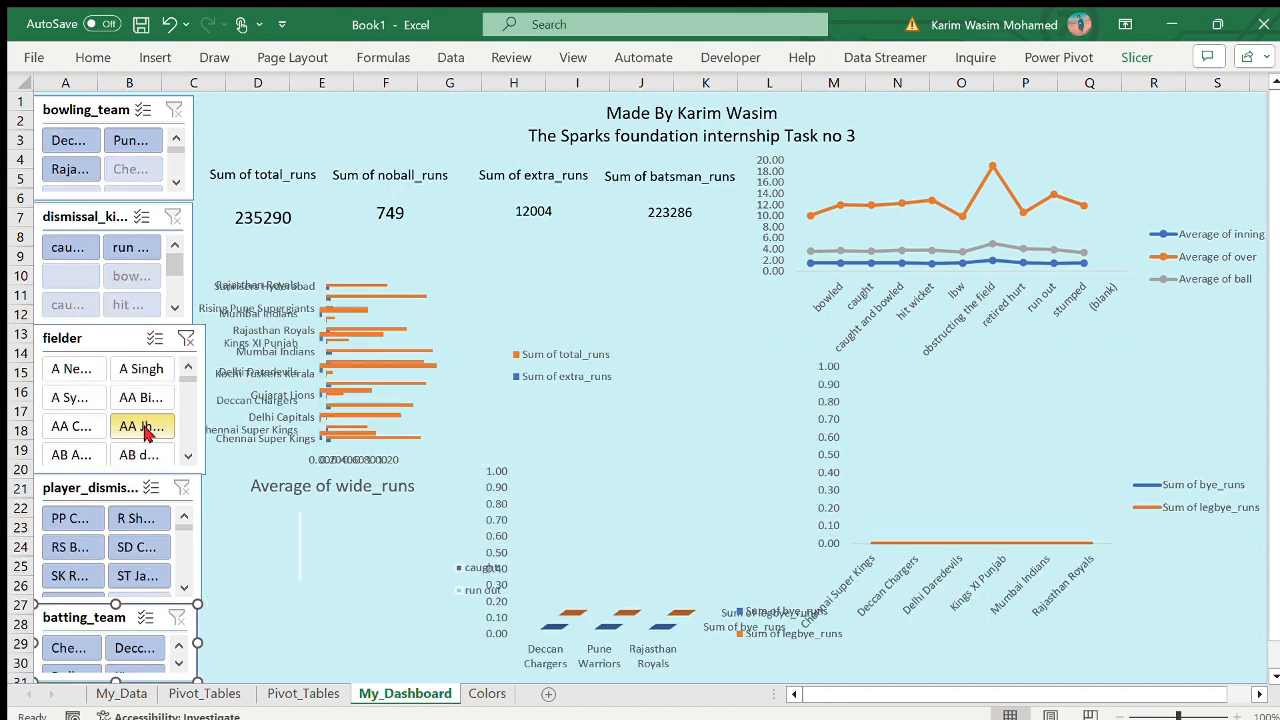
left_click(185, 339)
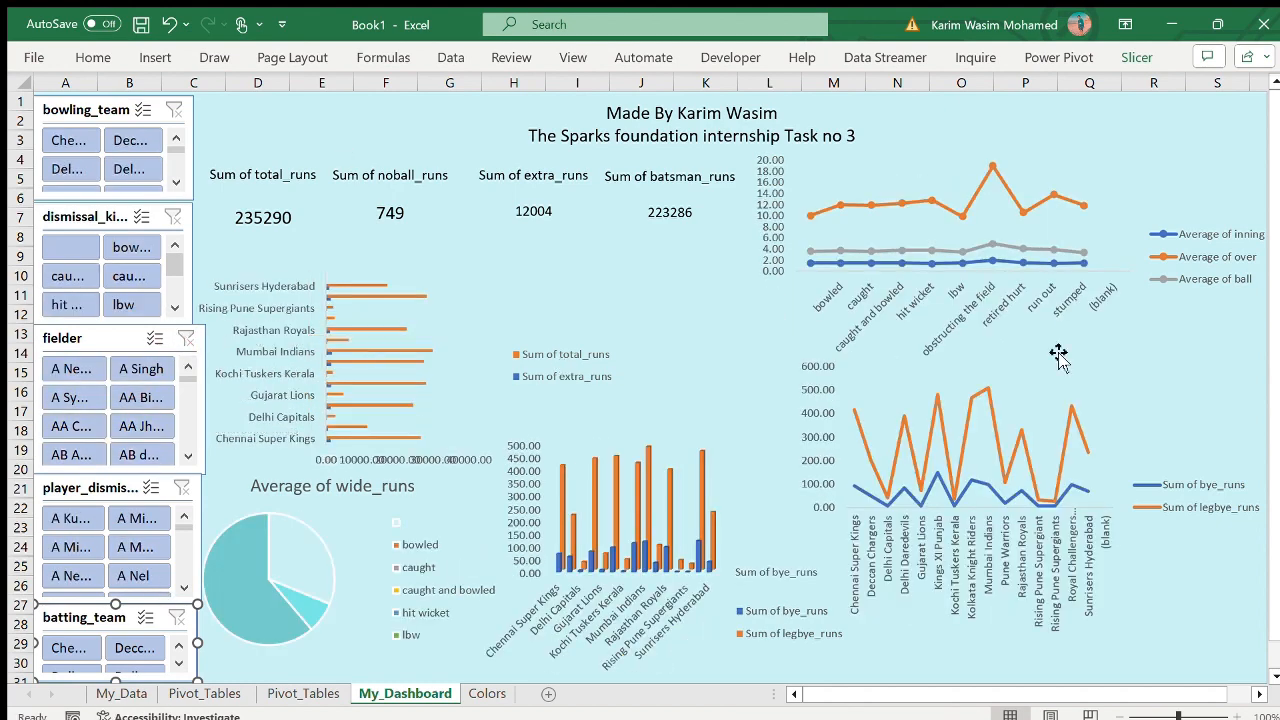